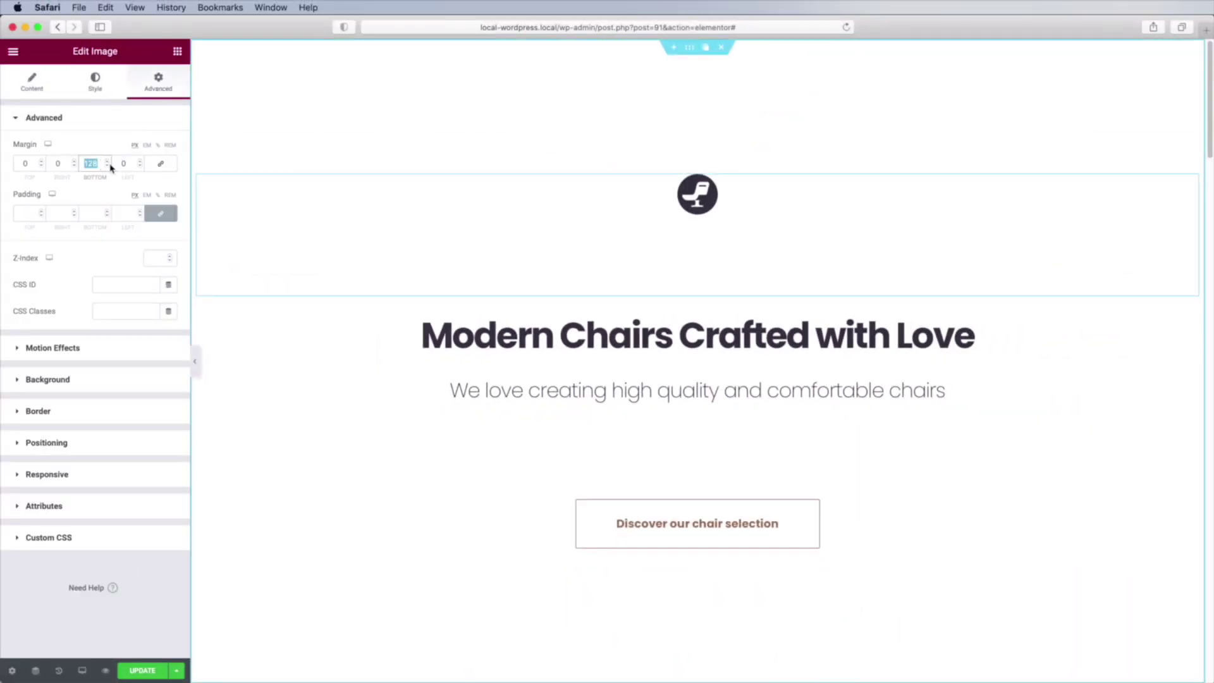
Set the chair icon's bottom margin to 64 and retitle the heading 'Our Chair Selection'.
type("64")
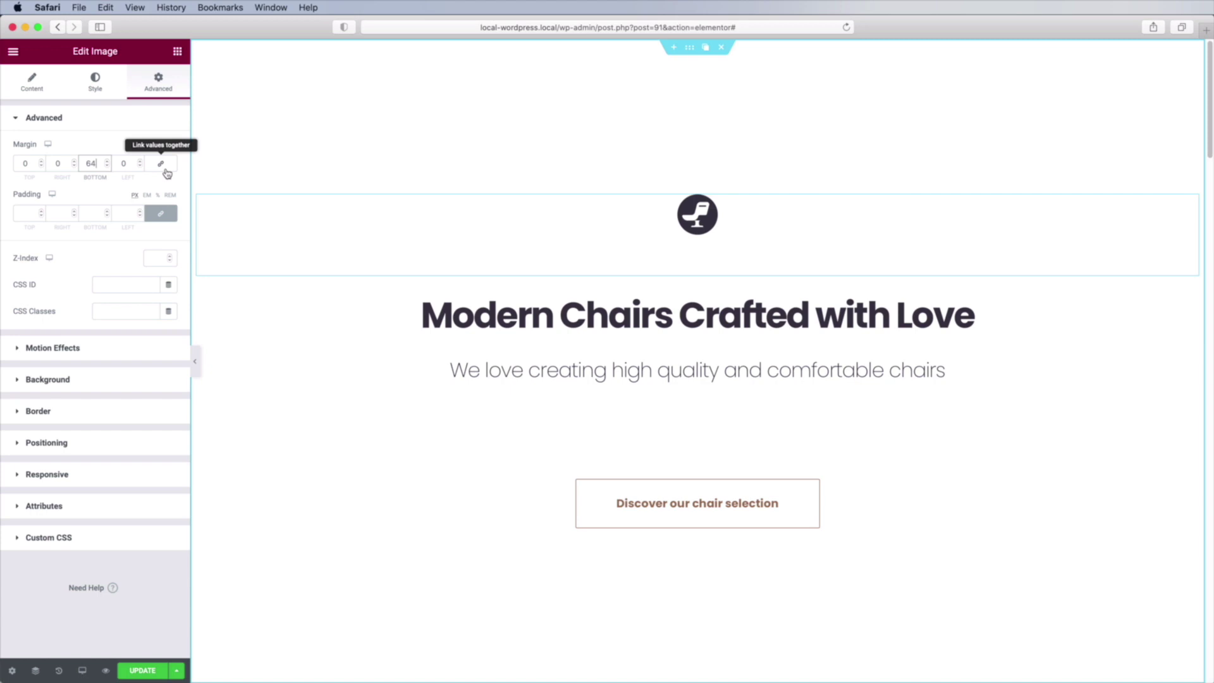
scroll(750, 244, "down", 10)
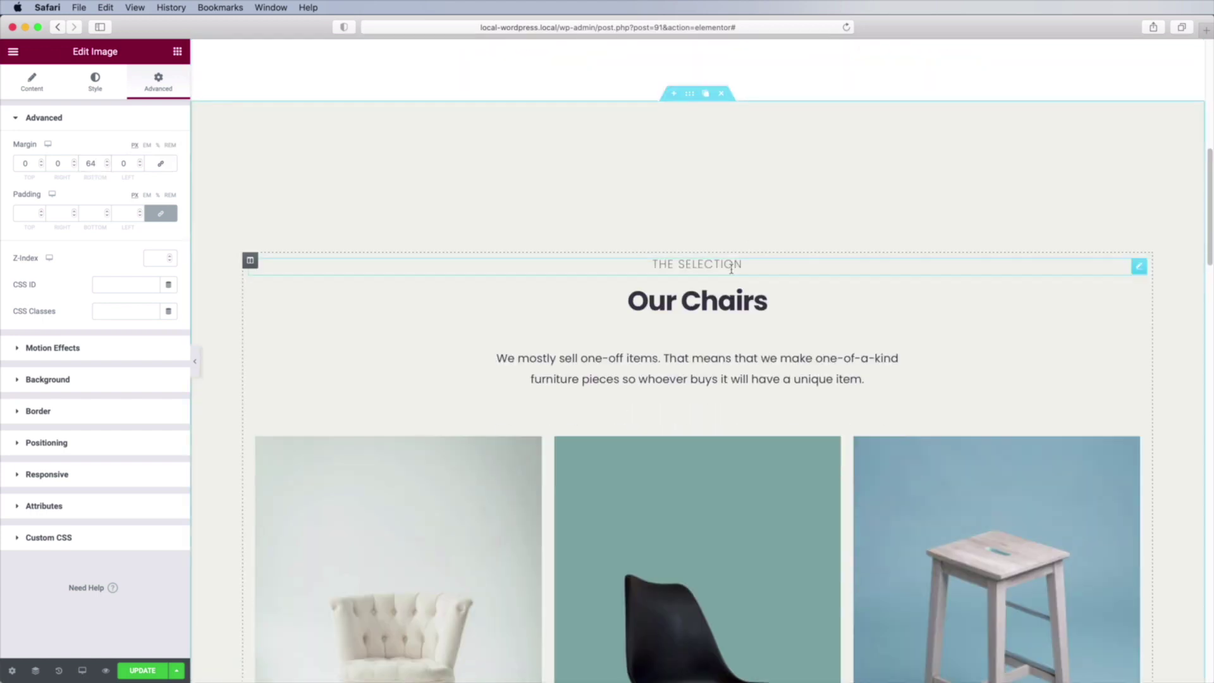
left_click(765, 301)
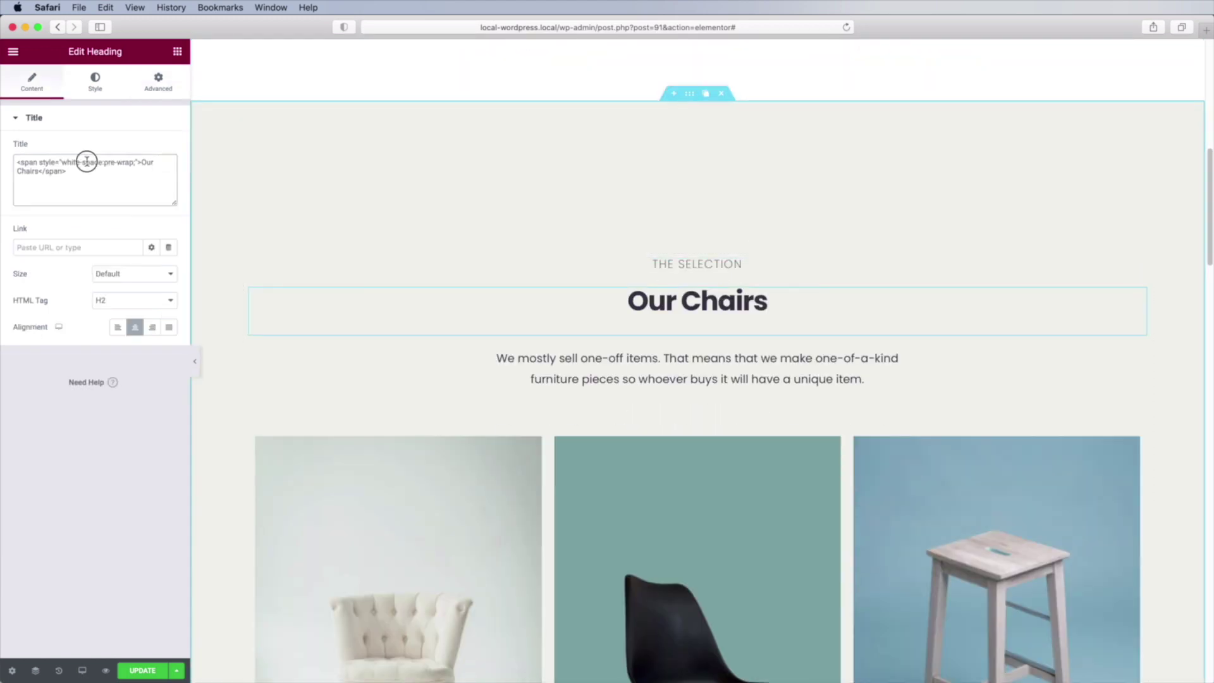
triple_click(115, 179)
type("Our Chair Selection")
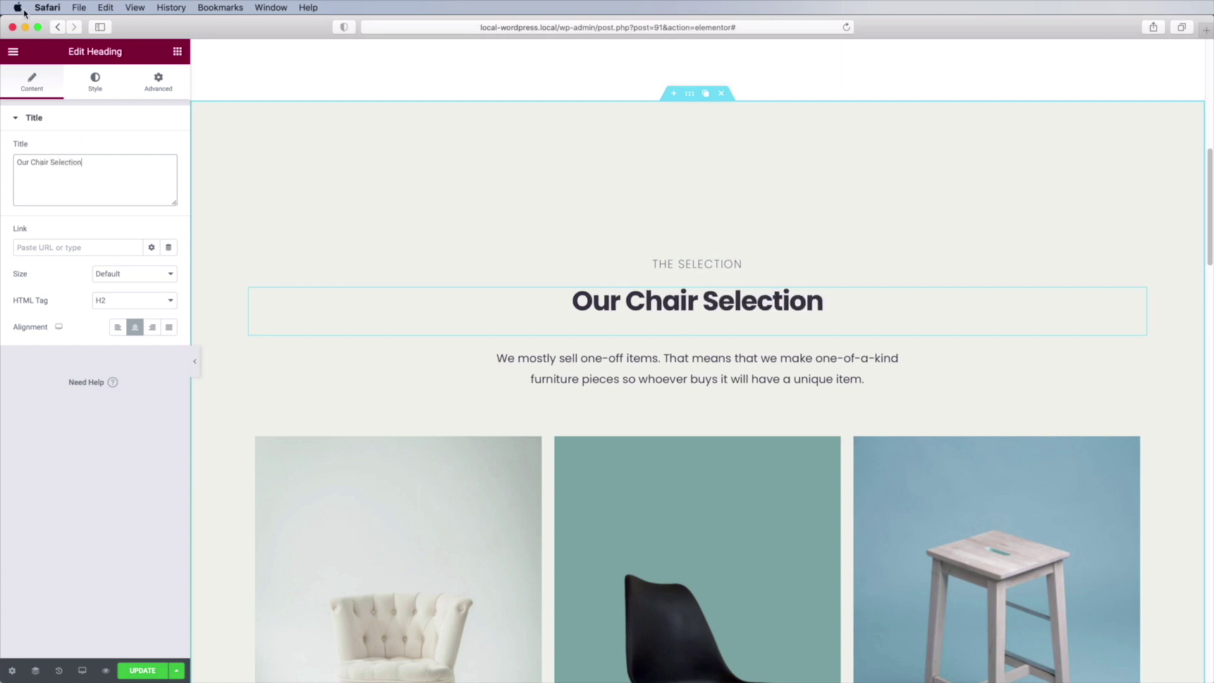
Open the widget library and scroll through the available widgets.
left_click(177, 51)
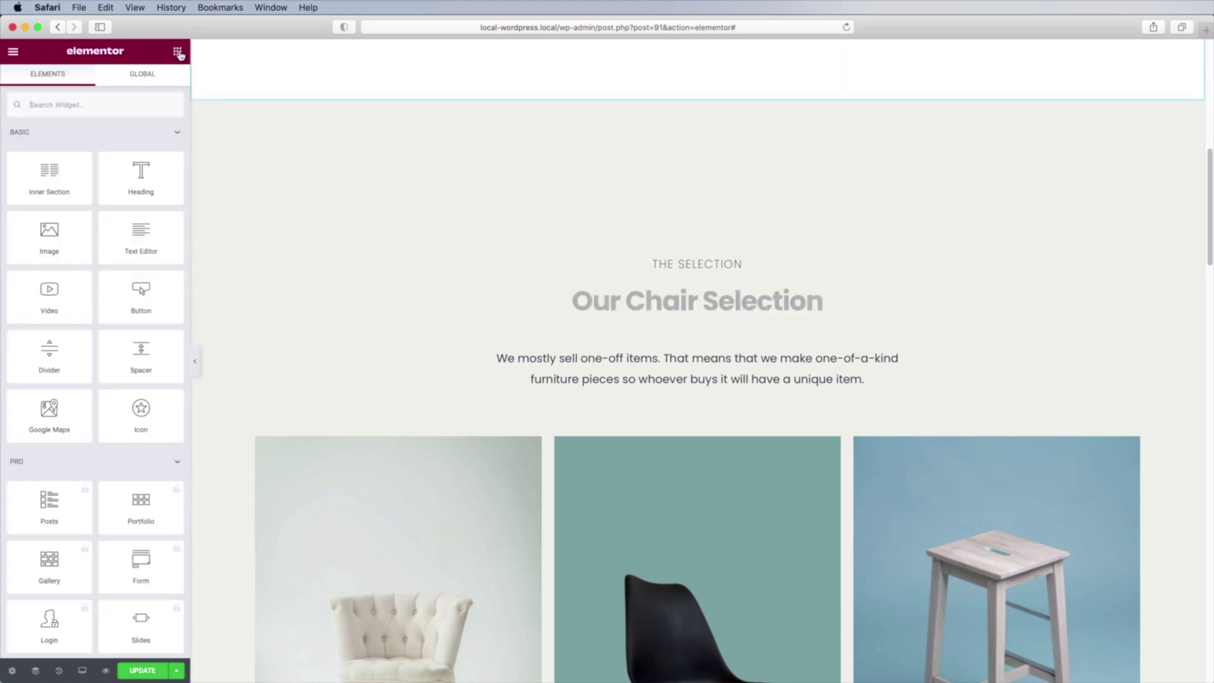
scroll(134, 263, "down", 6)
scroll(134, 263, "down", 8)
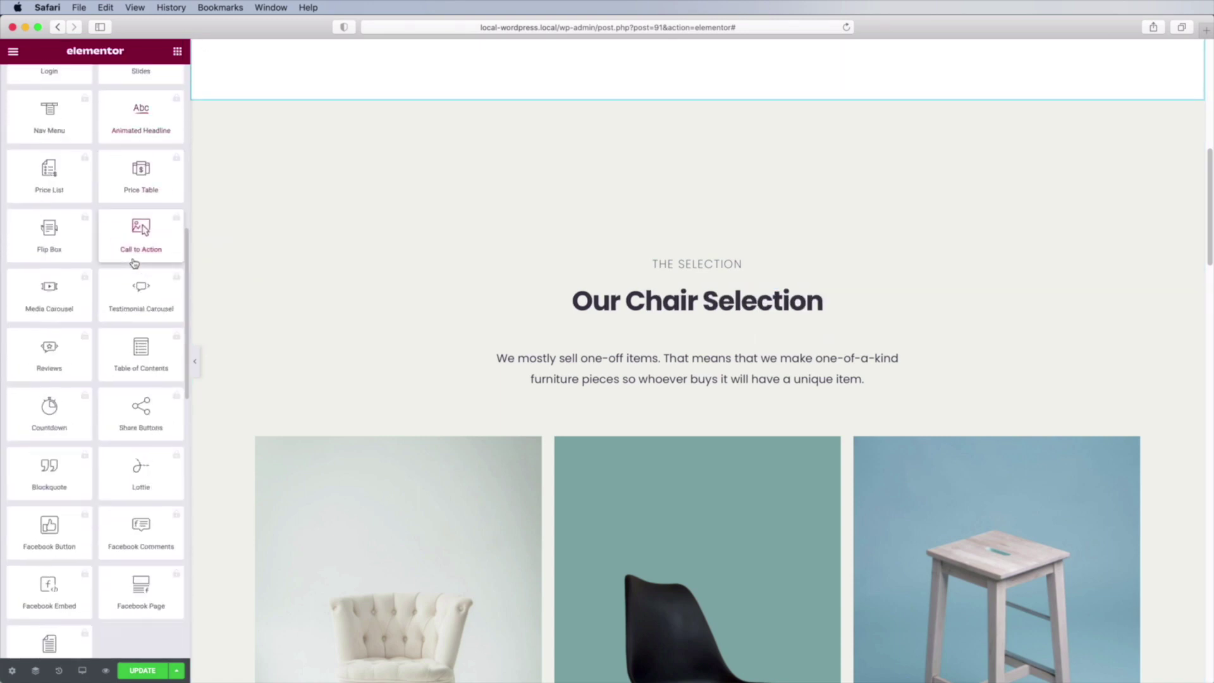
scroll(134, 263, "down", 7)
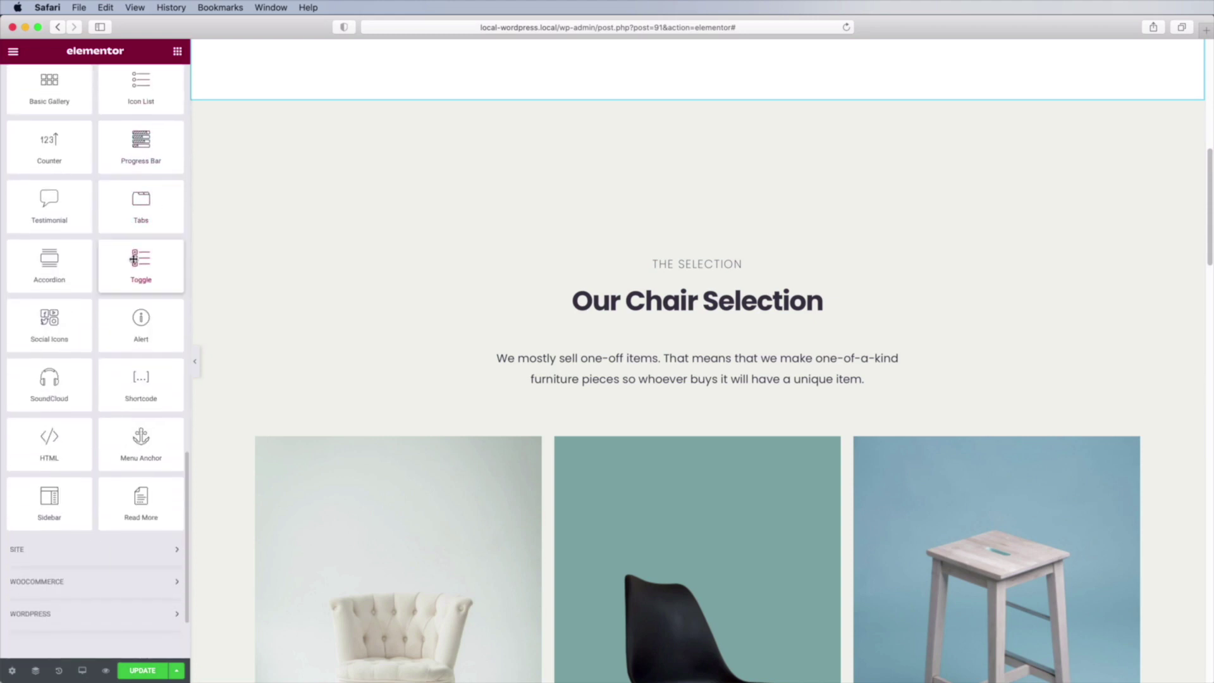
scroll(134, 260, "down", 2)
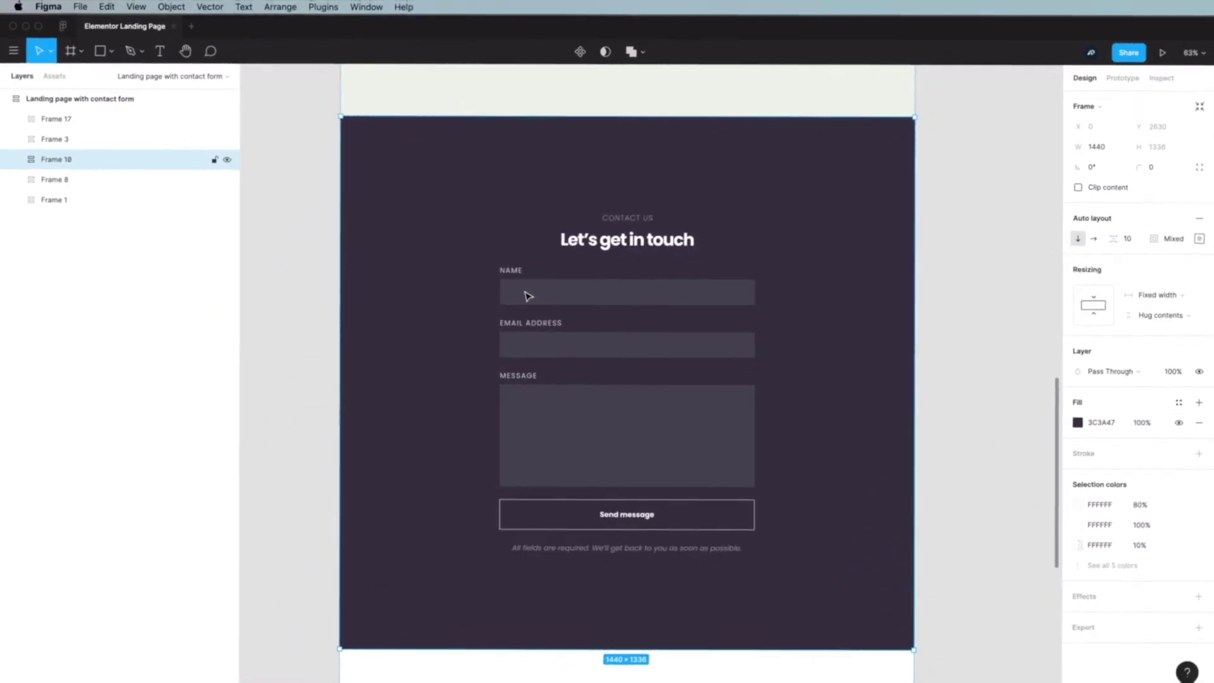
left_click(528, 296)
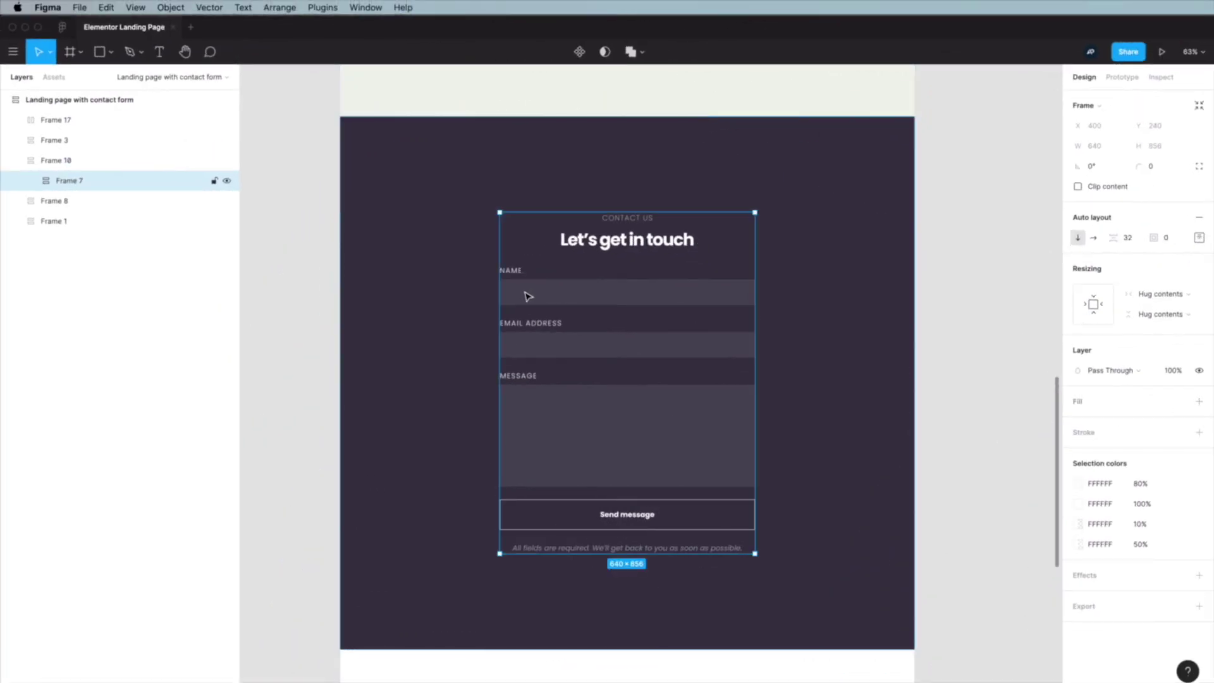
double_click(528, 296)
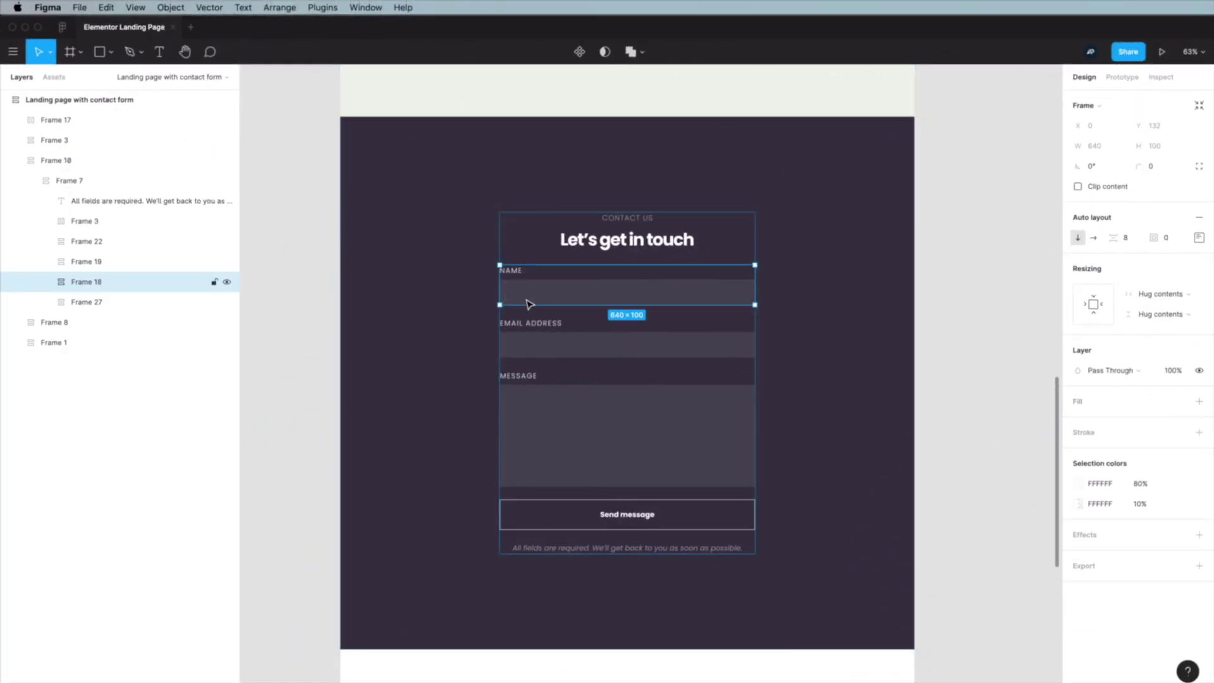
left_click(533, 339)
left_click(536, 404)
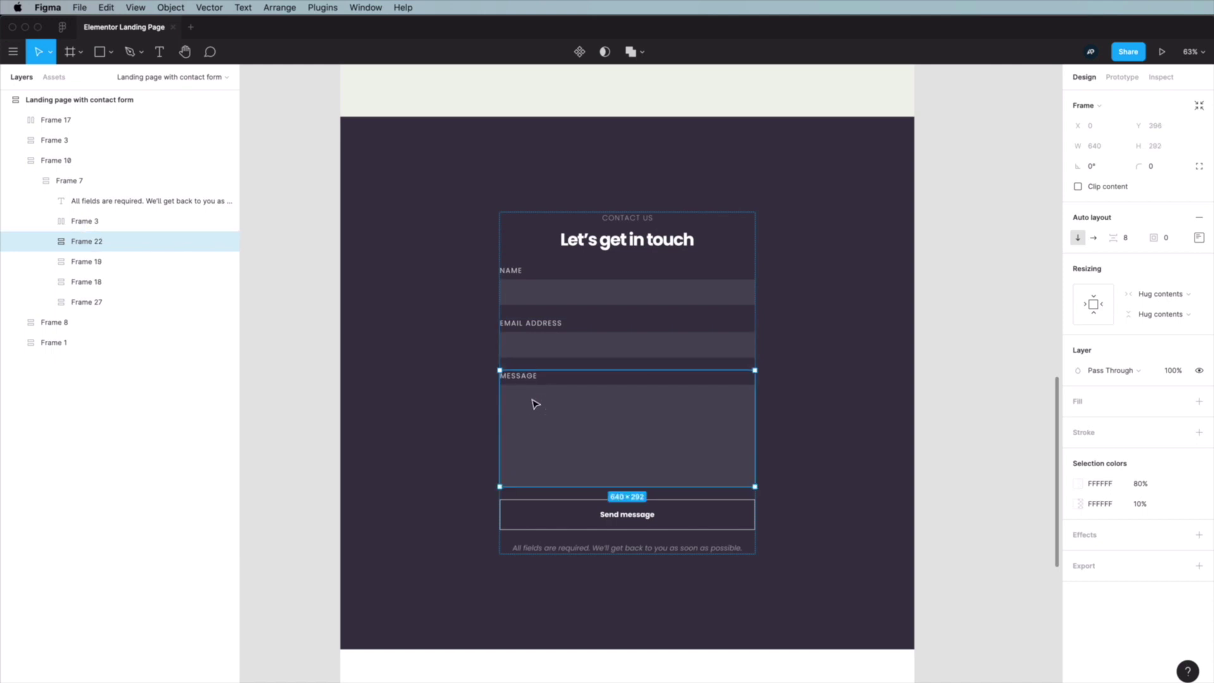
left_click(568, 516)
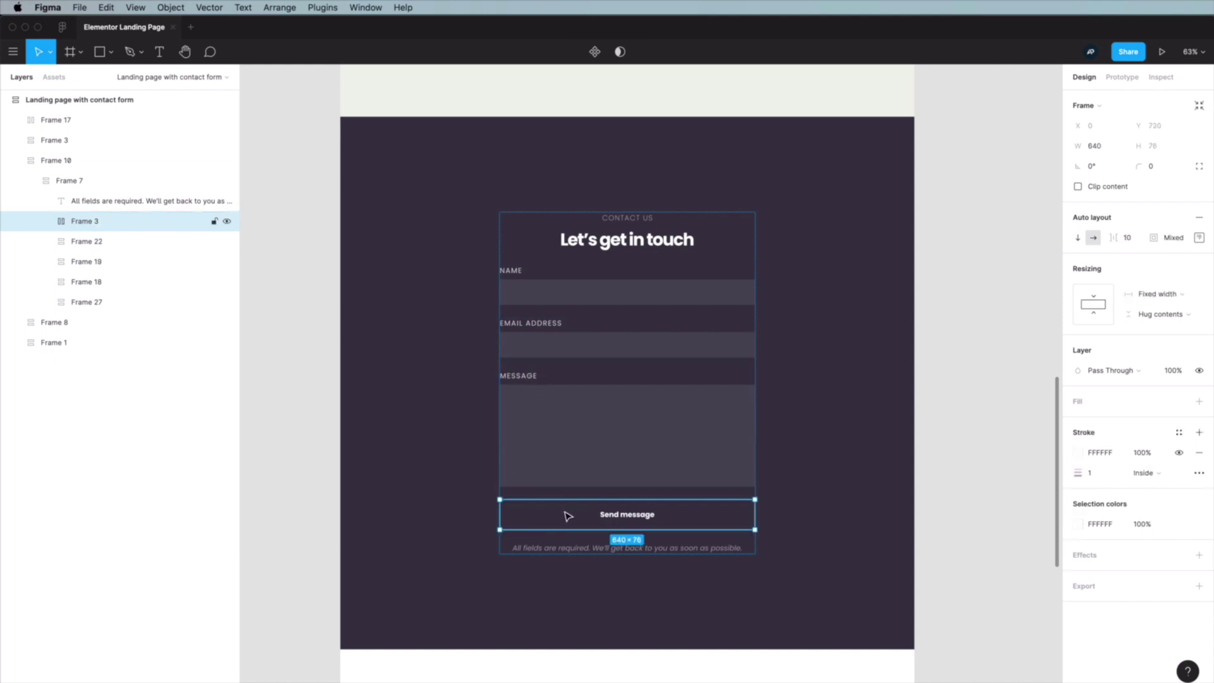
left_click(943, 432)
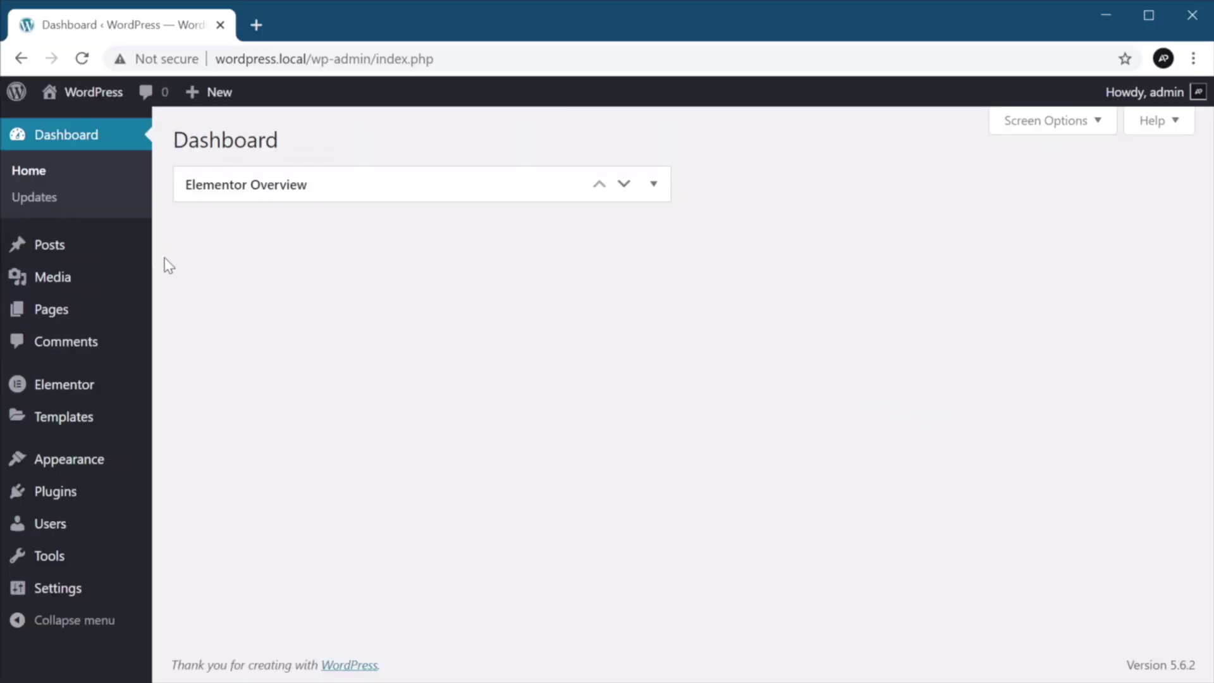
Open the Furniture Landing Page from the Pages list in Elementor.
left_click(74, 311)
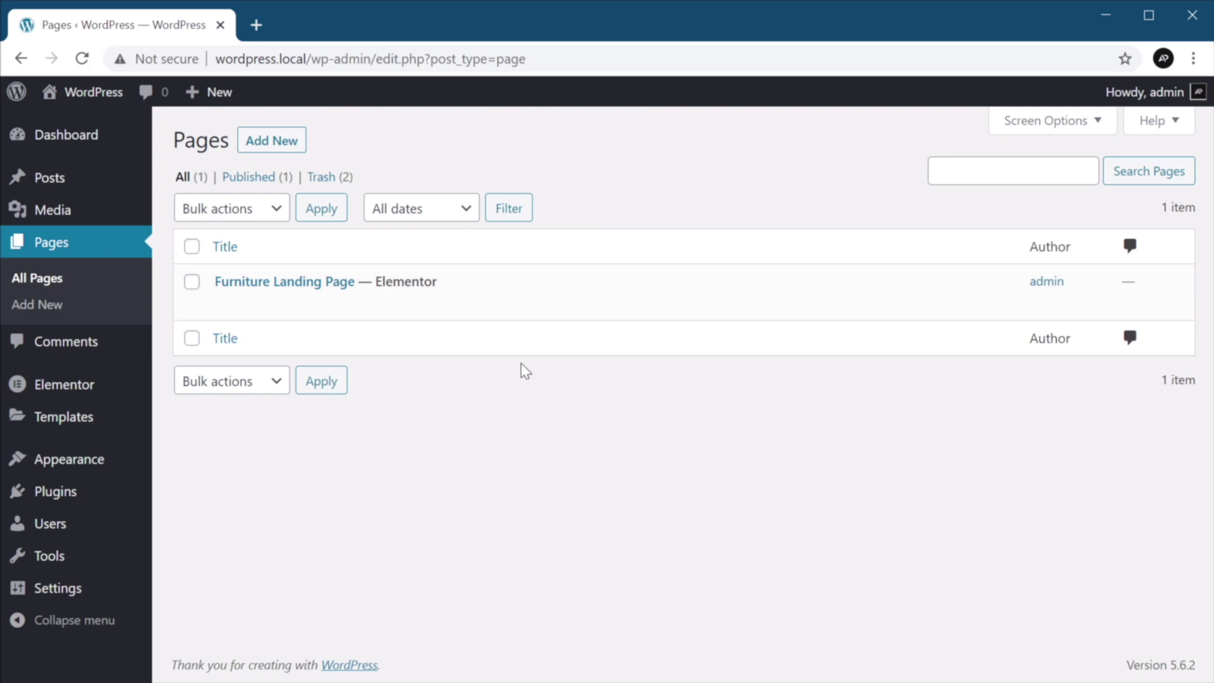
left_click(336, 284)
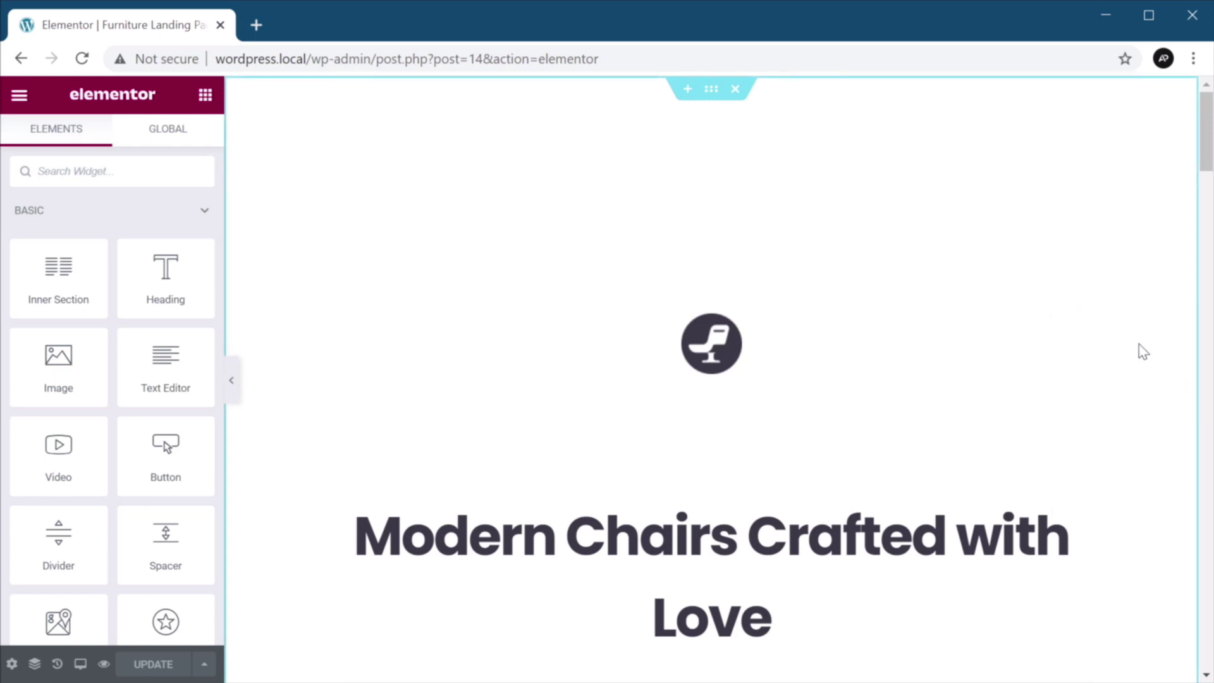
scroll(1143, 352, "down", 9)
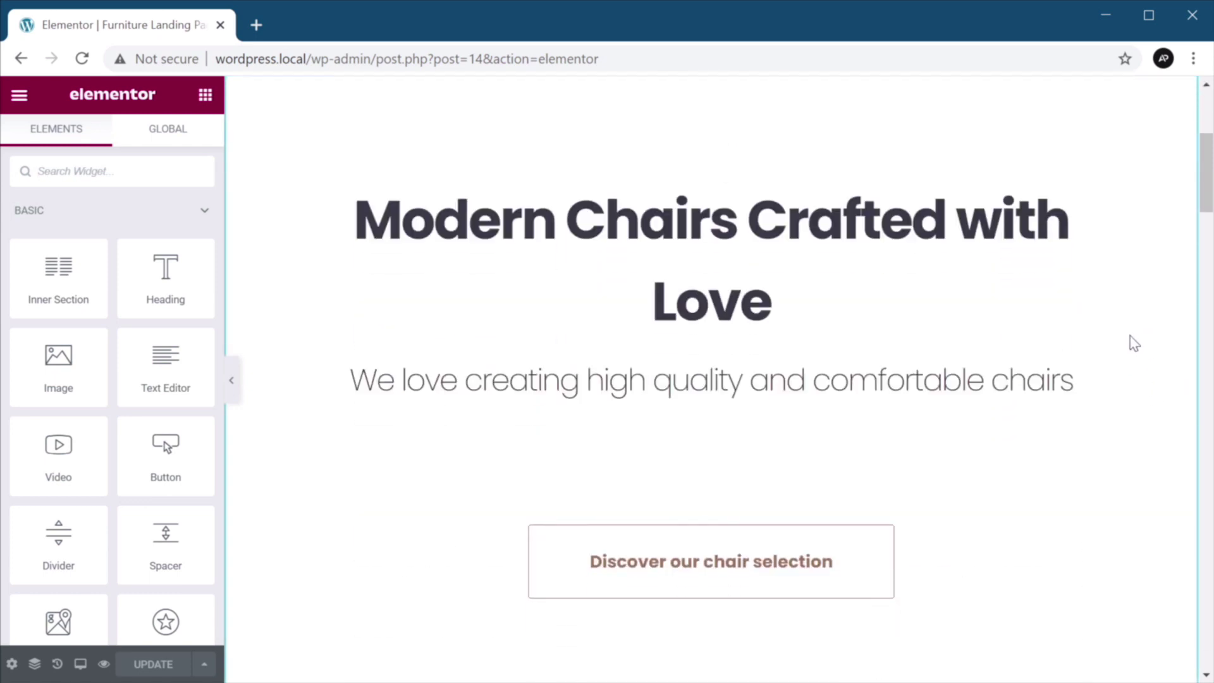
scroll(1126, 345, "down", 10)
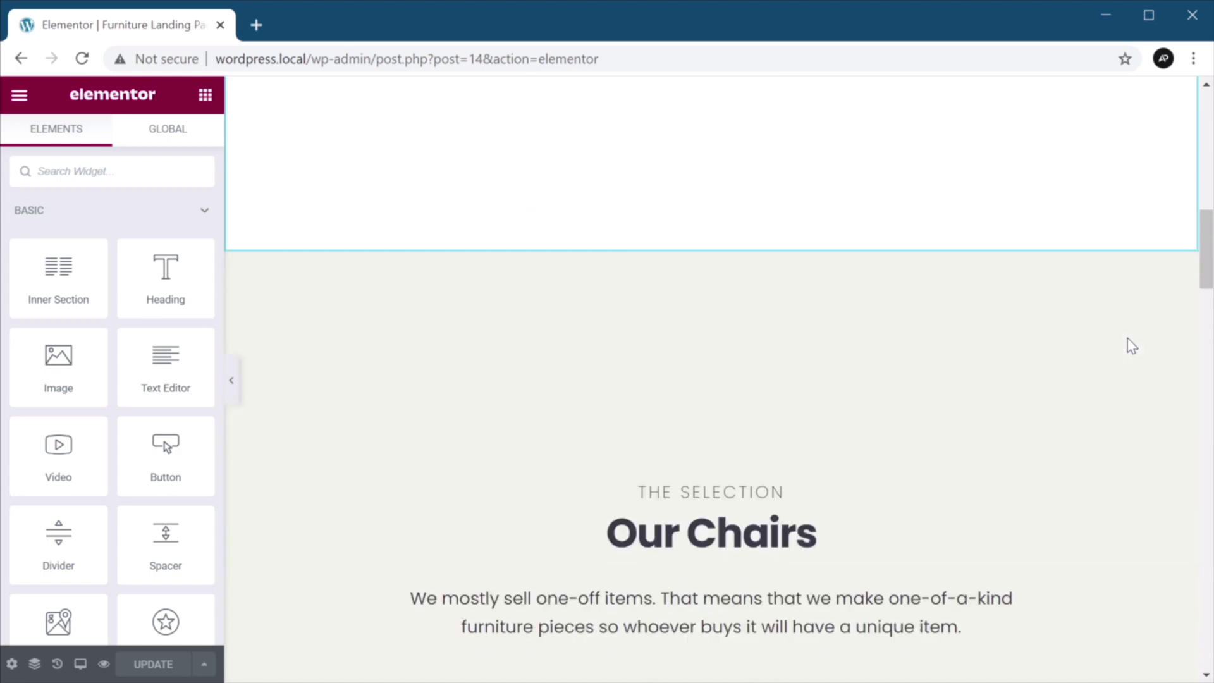
scroll(1132, 344, "up", 6)
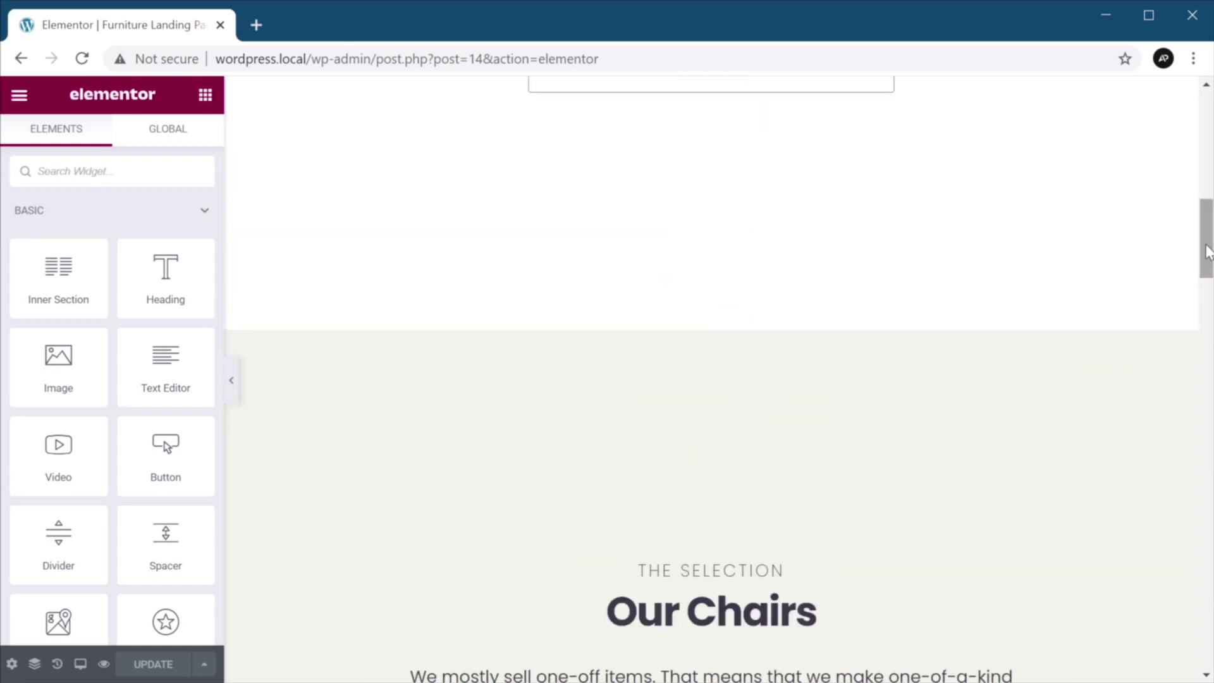
scroll(1138, 285, "up", 13)
scroll(1087, 278, "down", 6)
scroll(1079, 291, "down", 12)
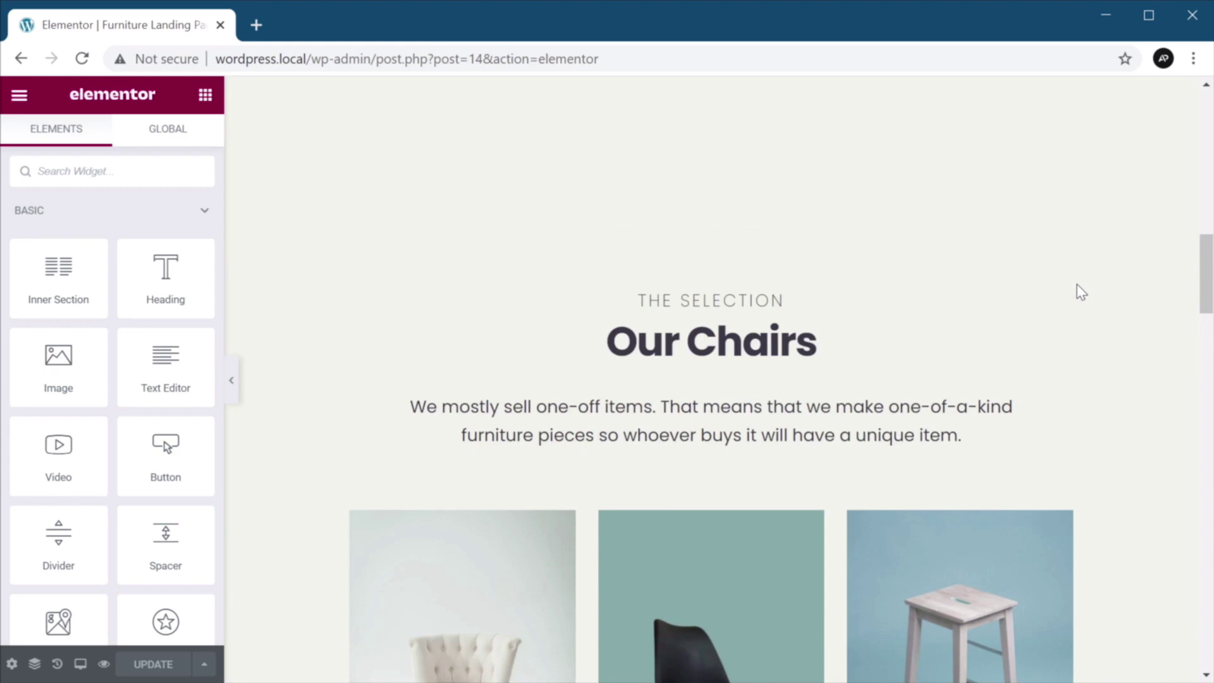
scroll(1076, 292, "down", 10)
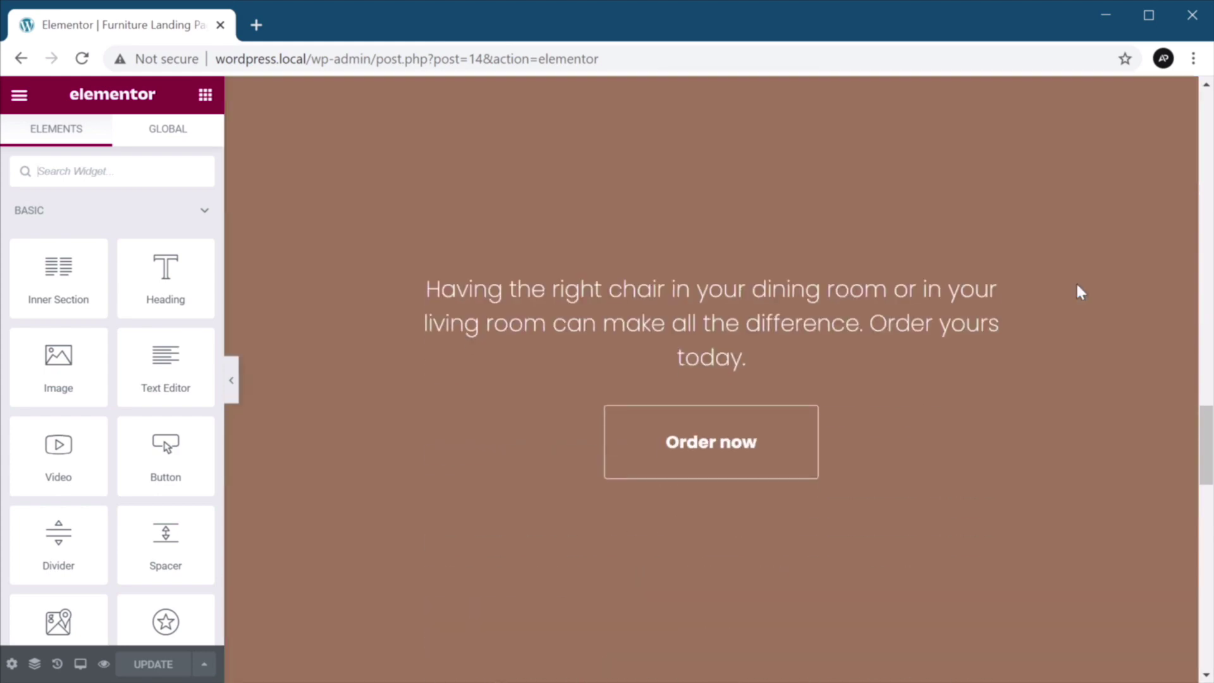
scroll(1076, 292, "down", 8)
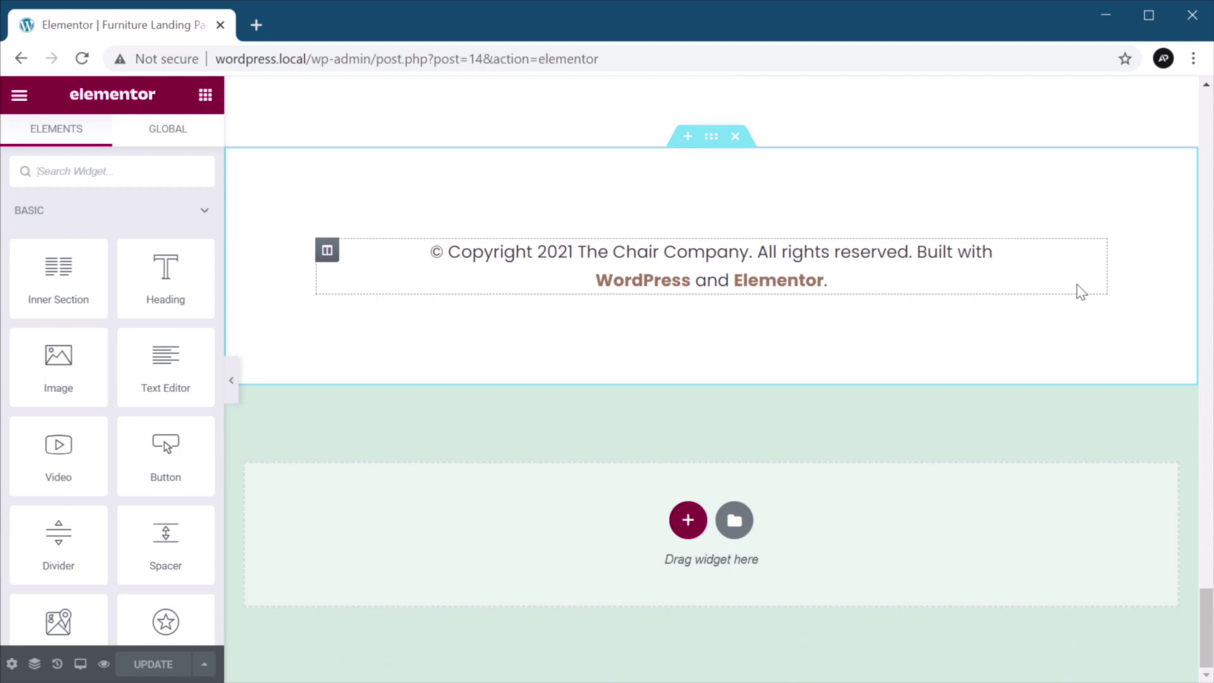
scroll(1056, 319, "up", 5)
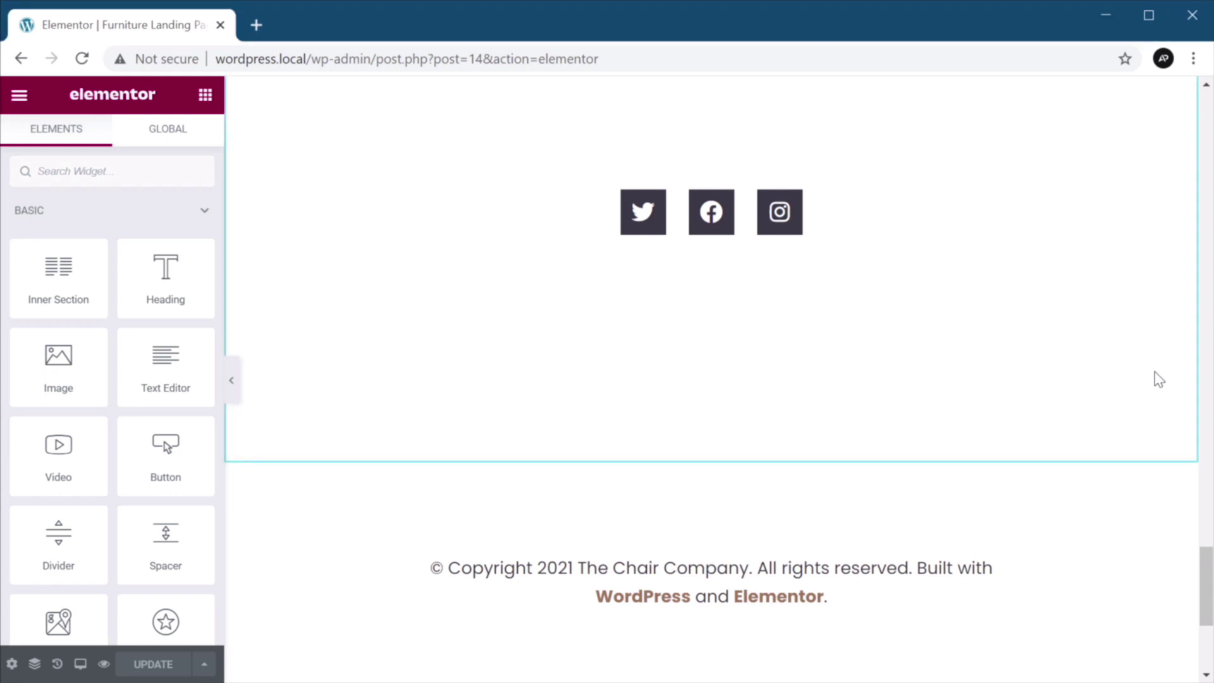
scroll(1108, 399, "up", 7)
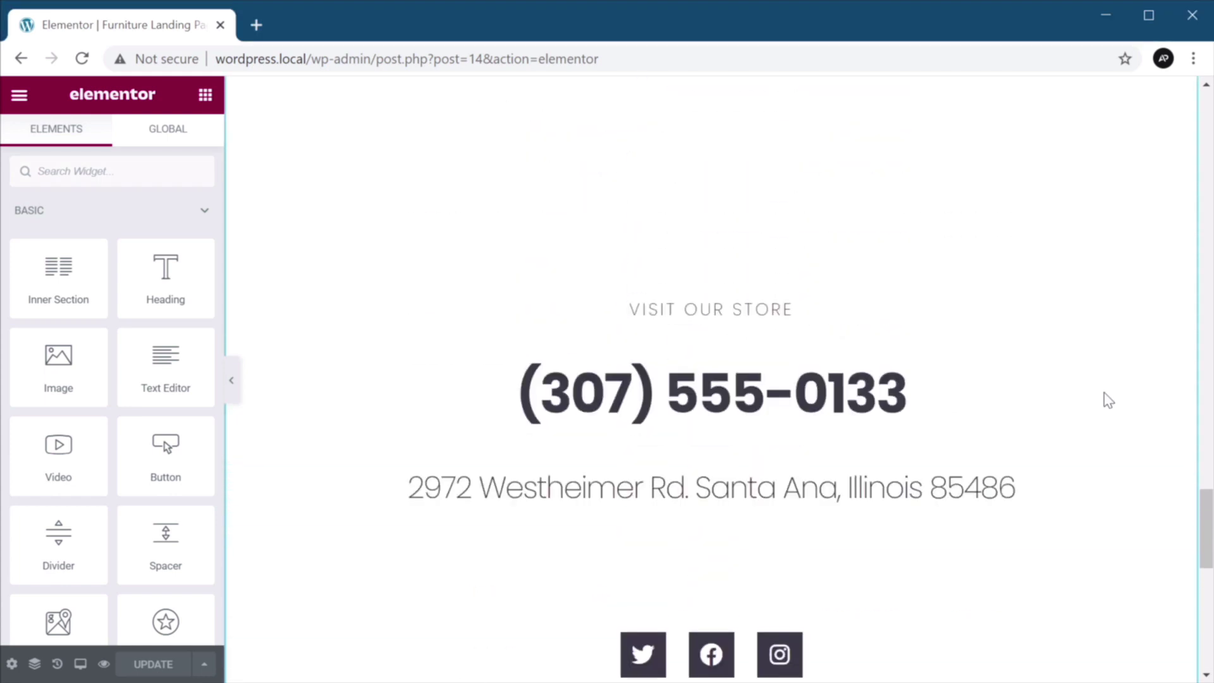
scroll(774, 207, "up", 9)
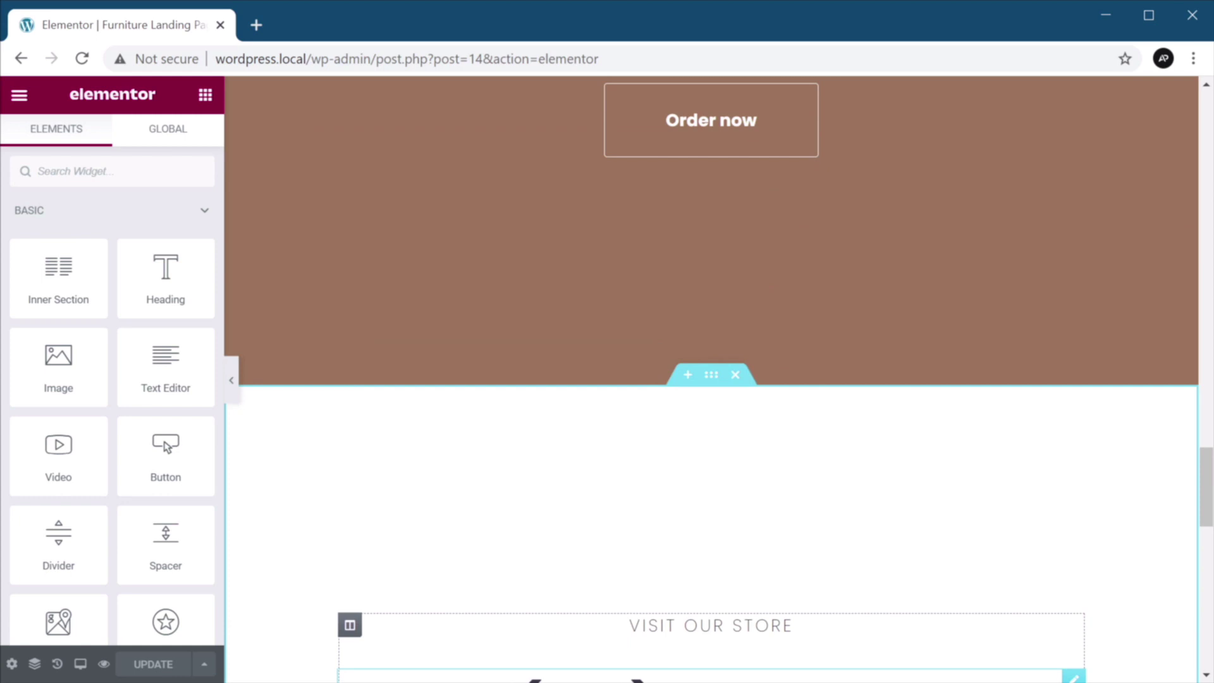
scroll(904, 594, "up", 1)
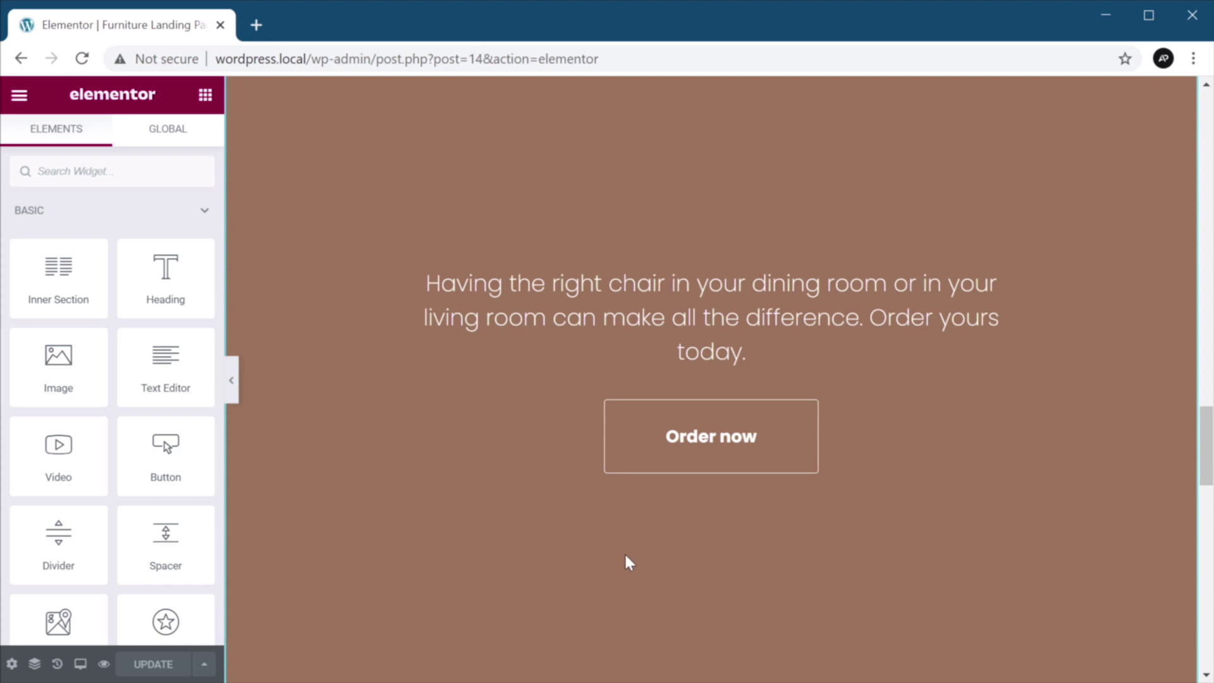
scroll(630, 552, "up", 3)
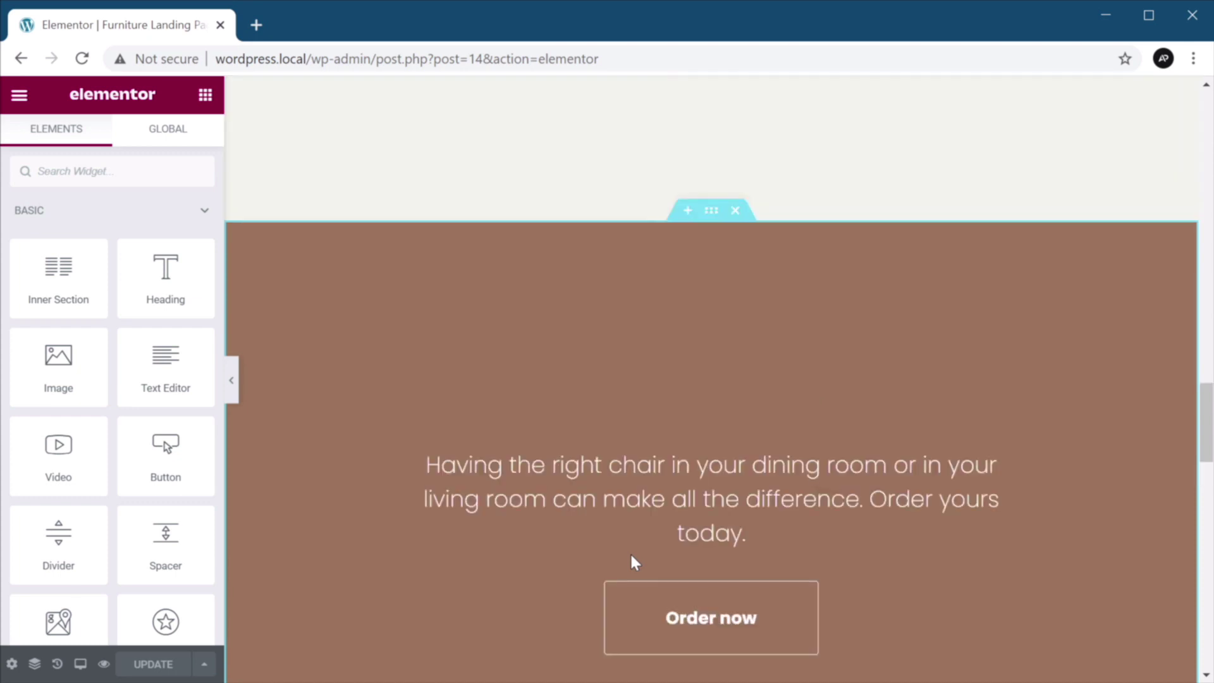
Set the Order now section's background to the Custom text global colour (#3C3A47).
left_click(713, 220)
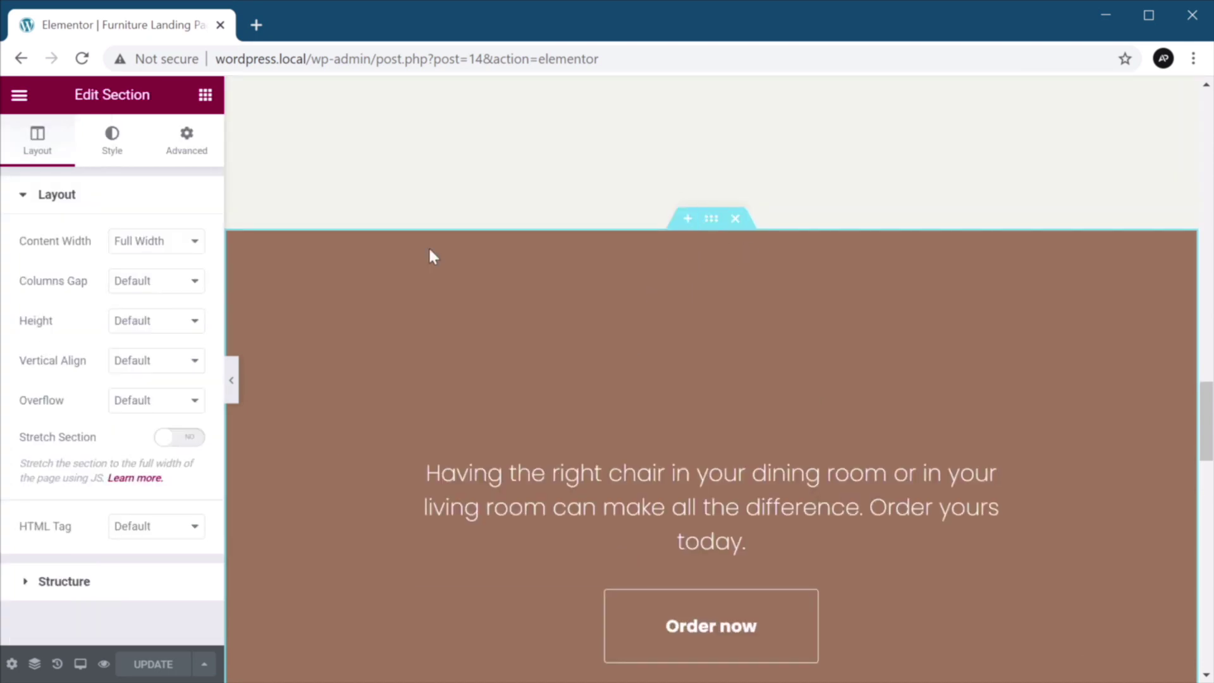
left_click(117, 147)
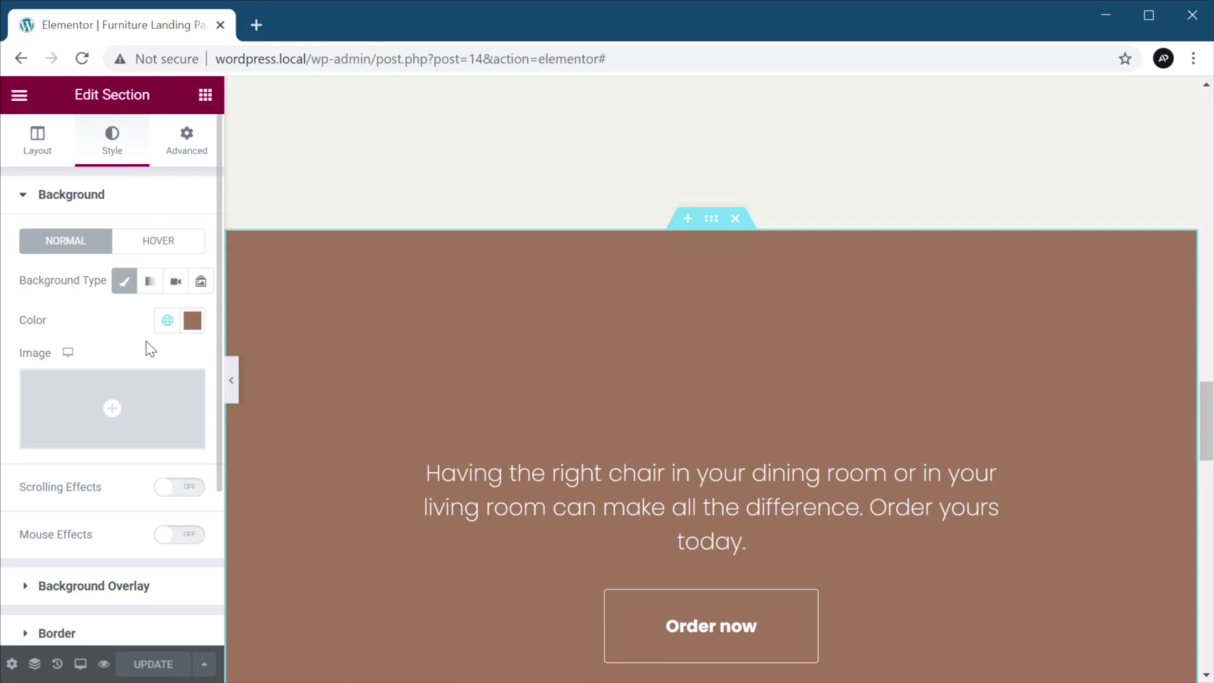
left_click(167, 321)
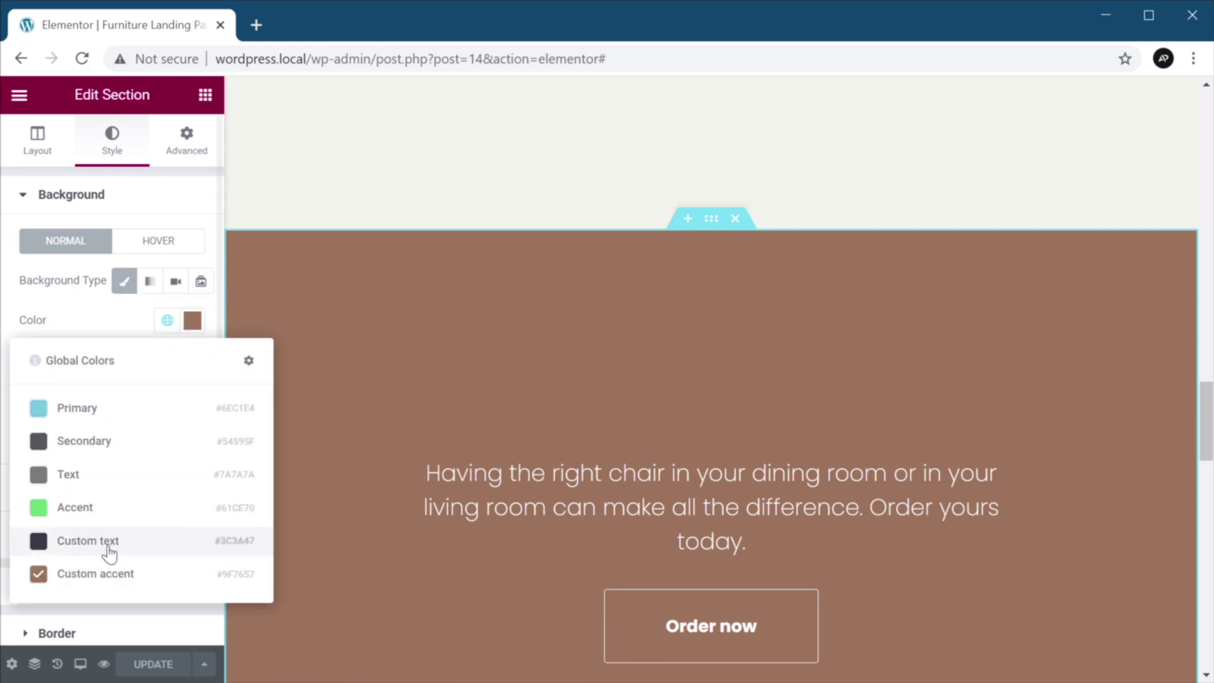
left_click(128, 553)
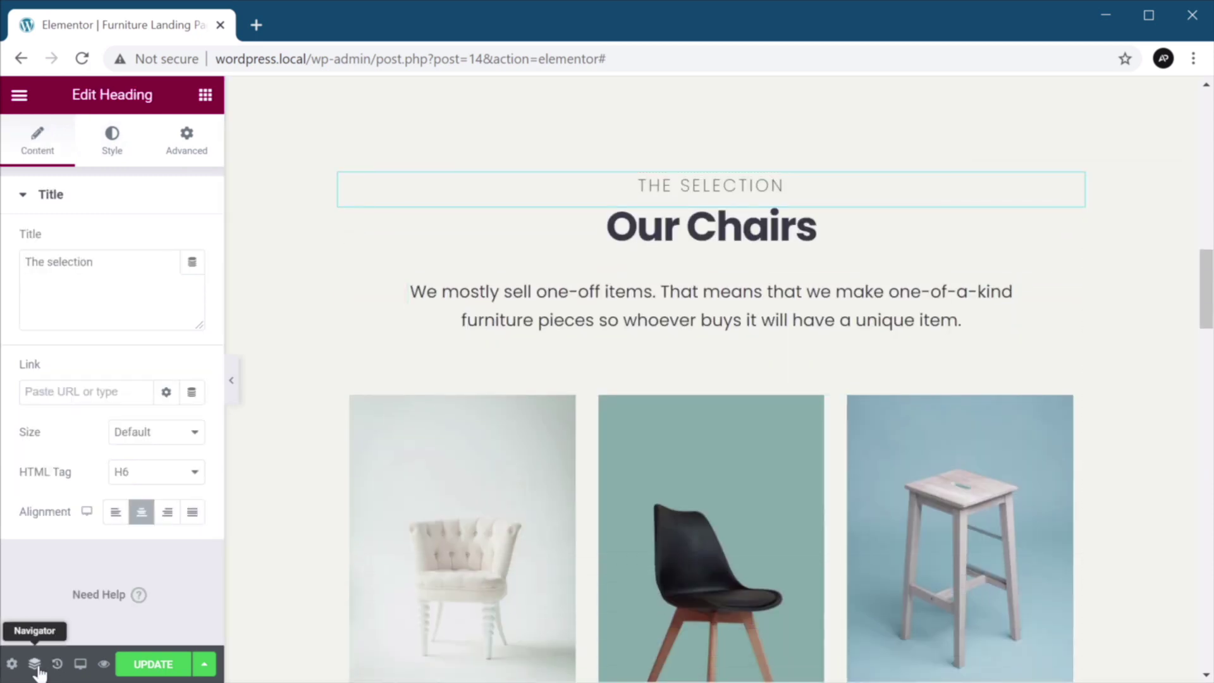
Copy THE SELECTION heading into the dark section's column, above the paragraph.
left_click(34, 664)
left_click(1049, 337)
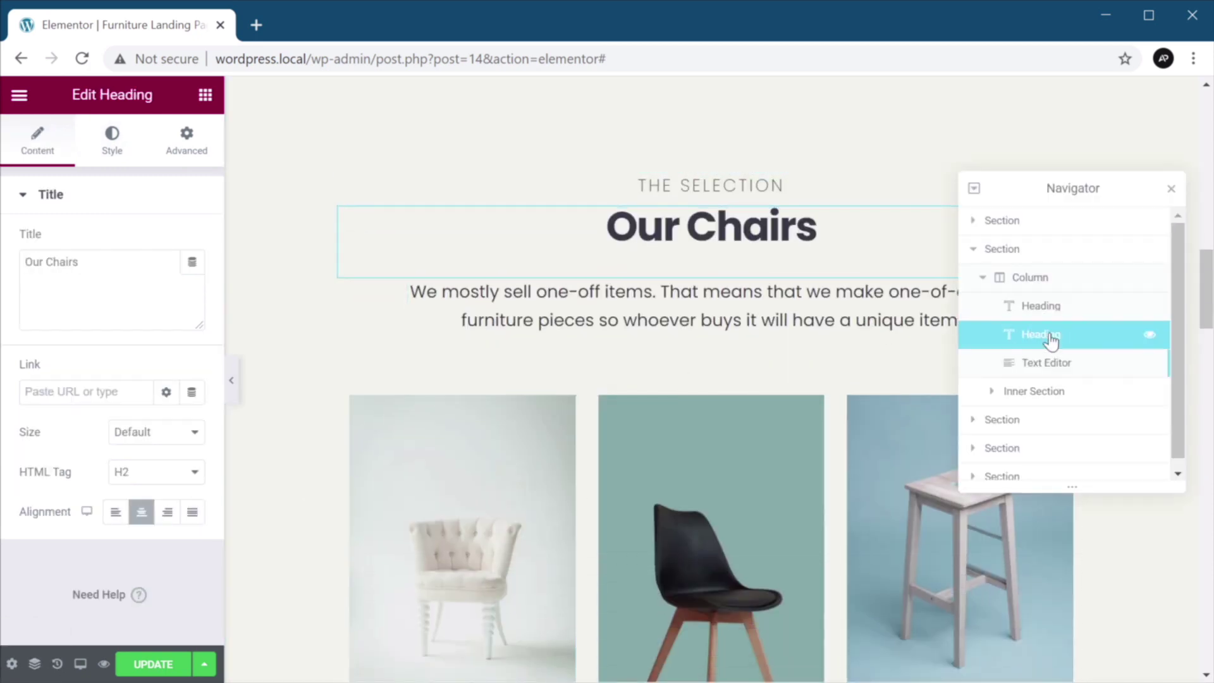
left_click(1053, 308)
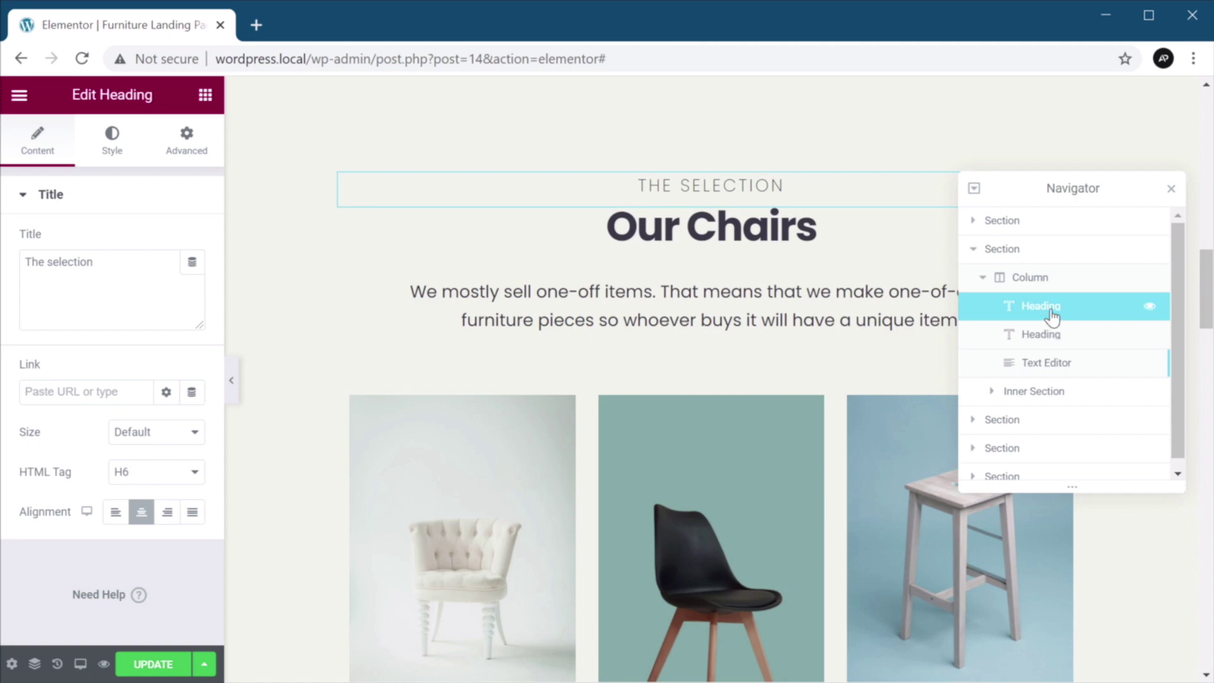
left_click(1002, 419)
left_click(1041, 474)
left_click(1053, 450)
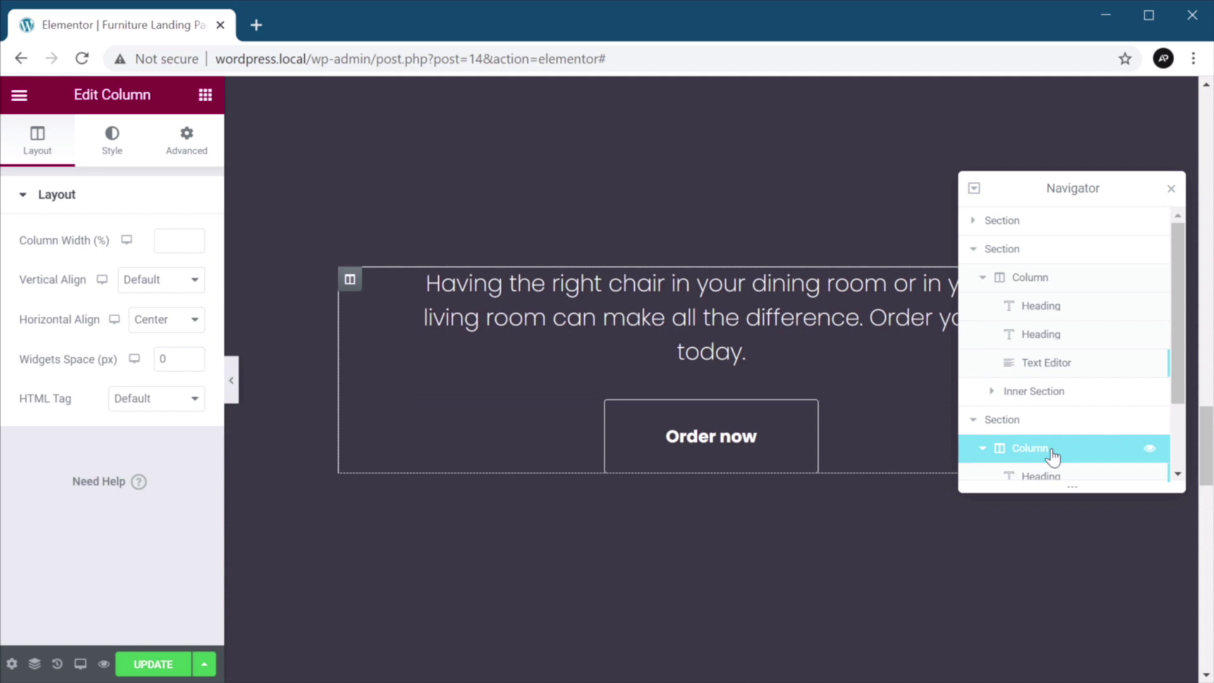
scroll(1070, 428, "down", 3)
key("ctrl+v")
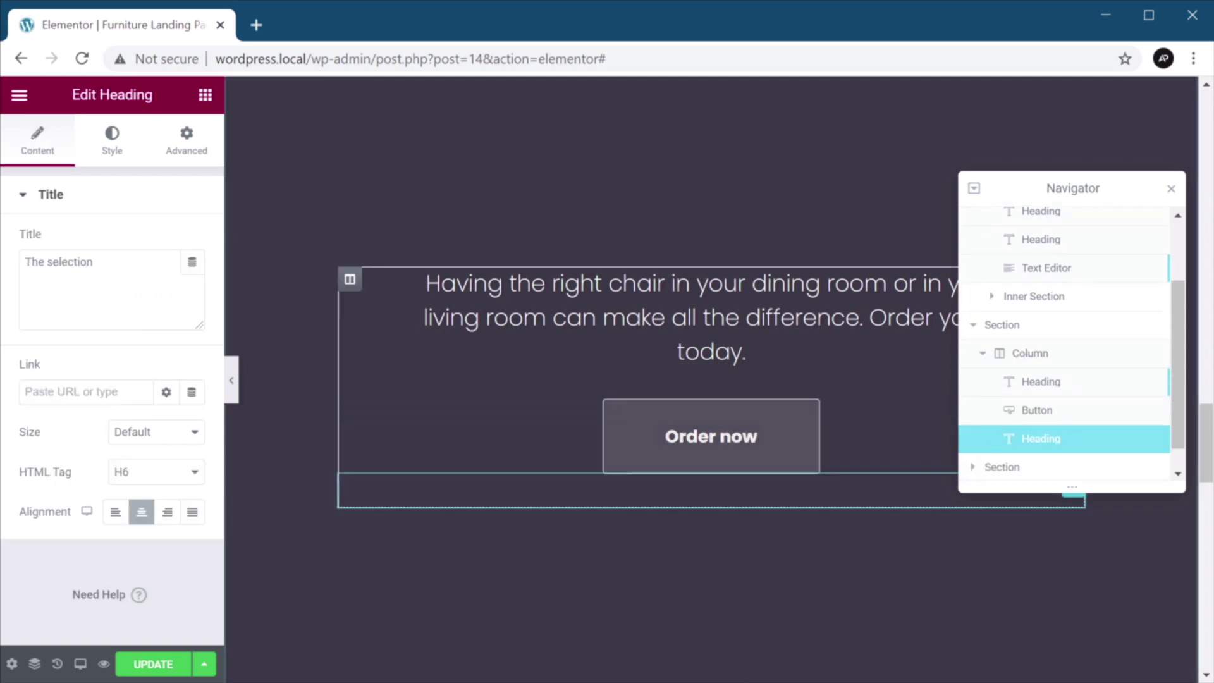
left_click_drag(1049, 439, 1059, 383)
scroll(716, 353, "up", 10)
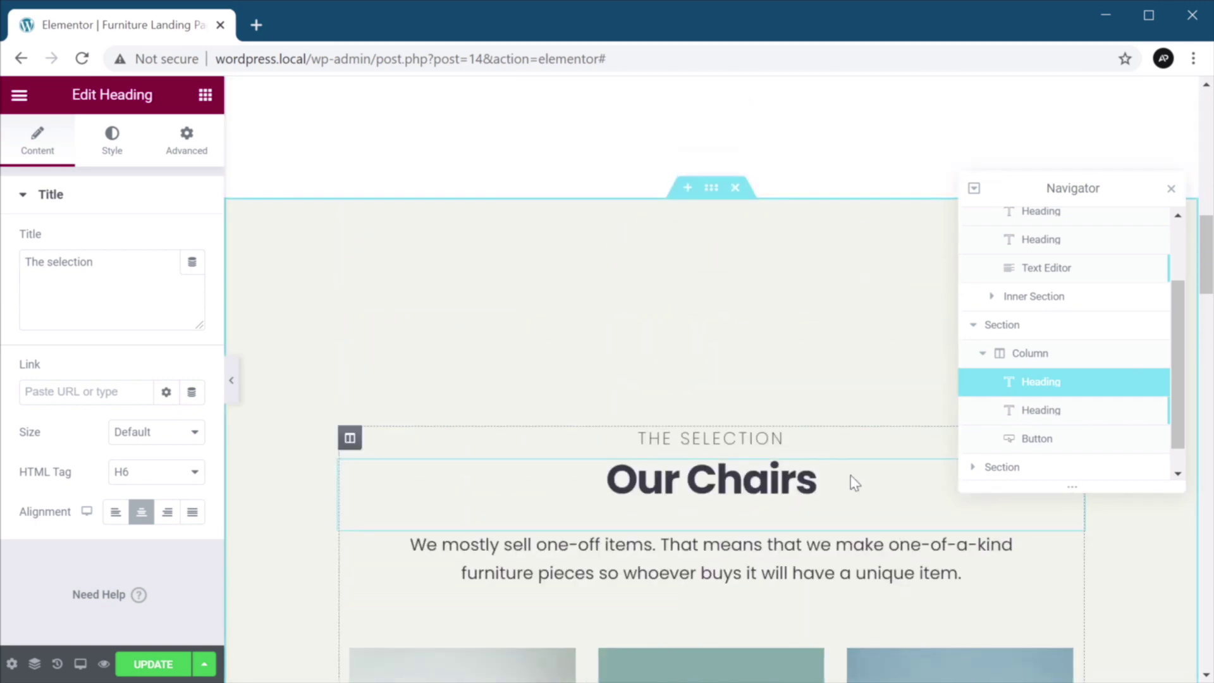
Paste a copy of the Our Chairs heading beneath it in the dark column.
left_click(855, 483)
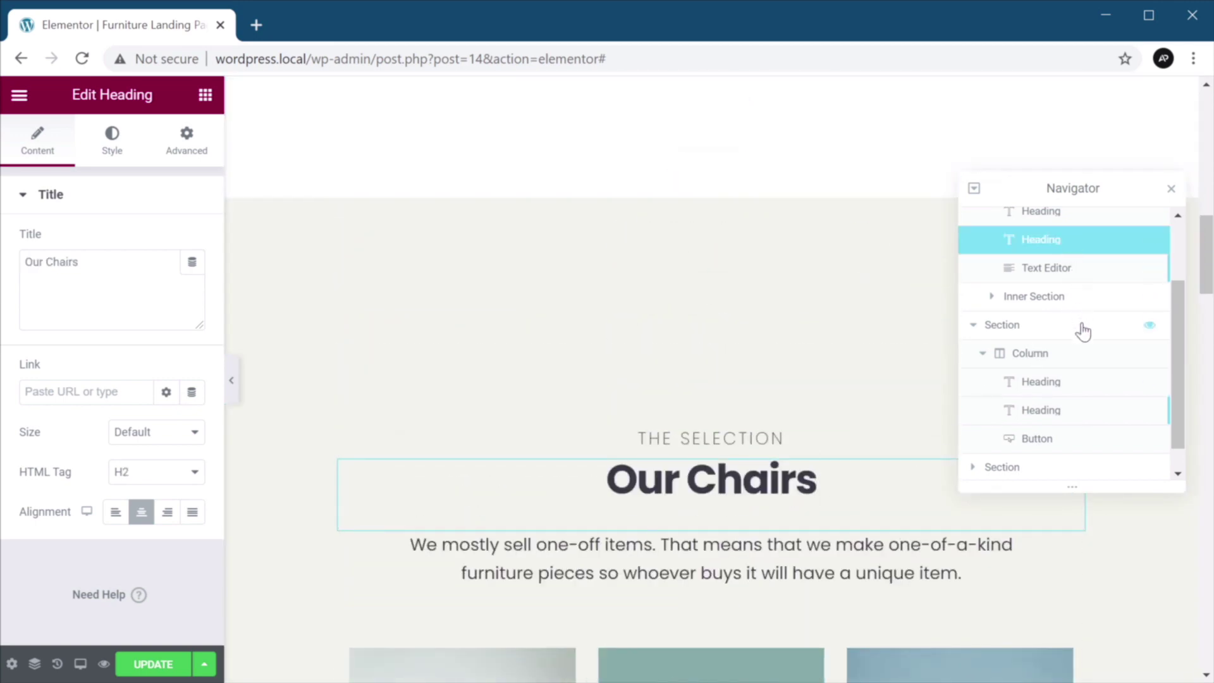
left_click(1065, 358)
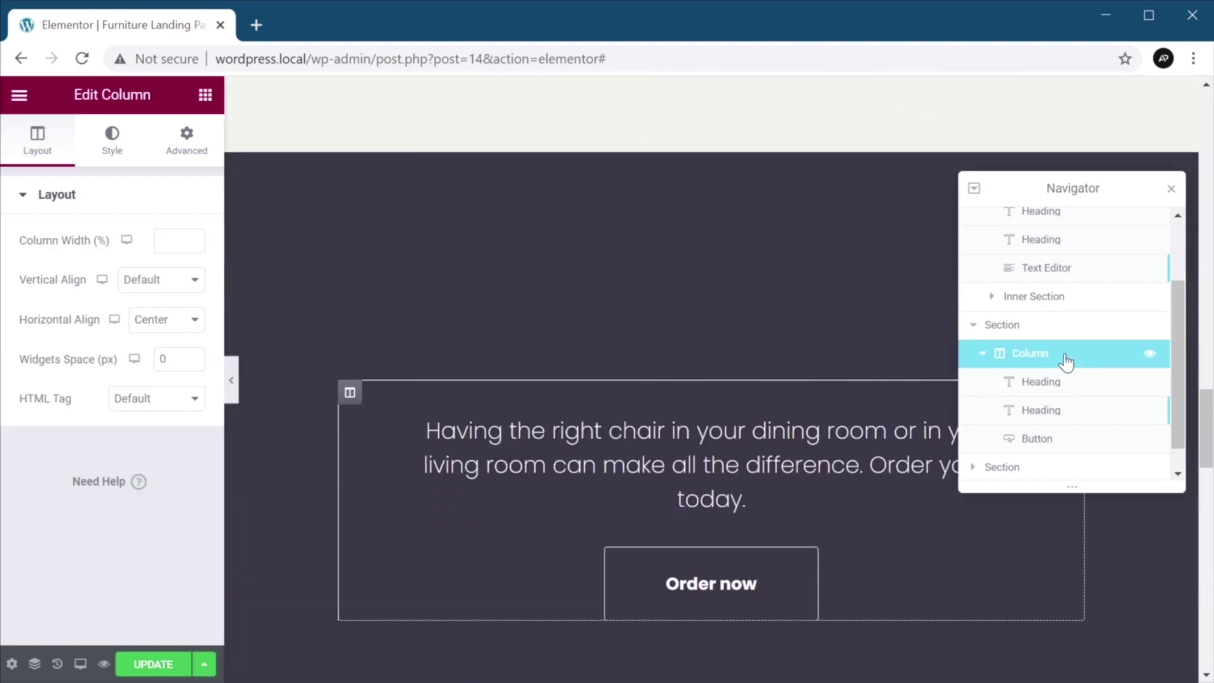
key("ctrl+v")
left_click_drag(1062, 477, 1066, 355)
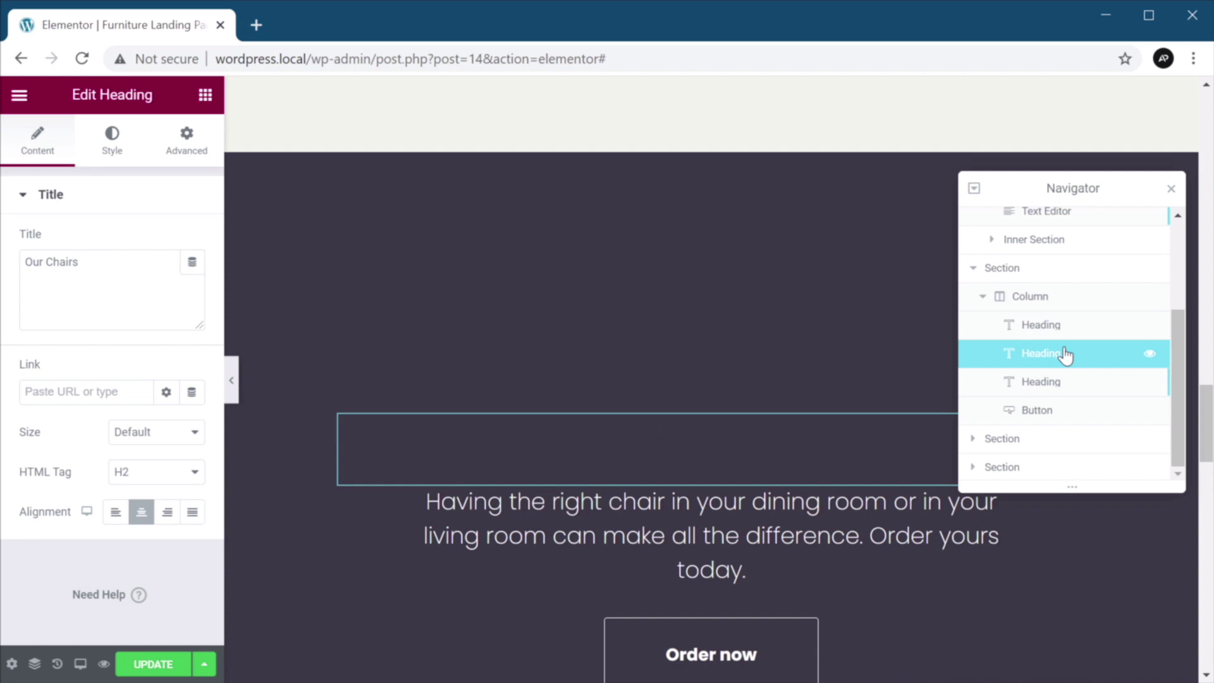
Delete the paragraph heading and the Order now button from the dark section.
left_click(1064, 383)
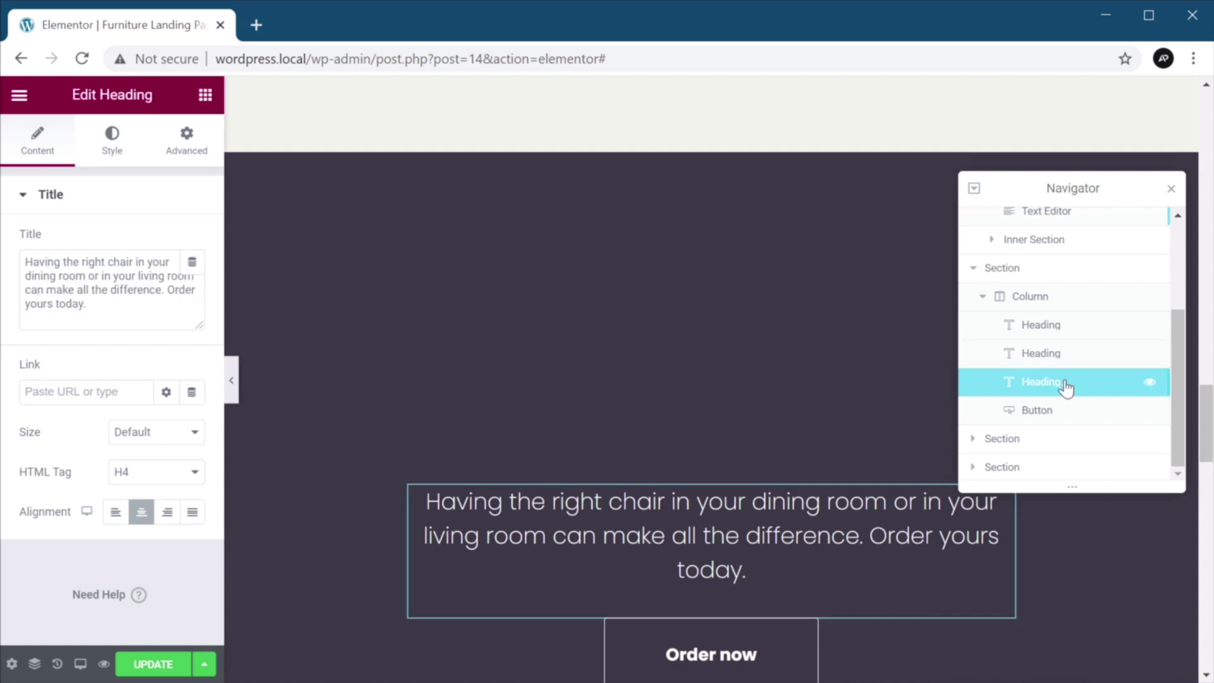
right_click(1073, 379)
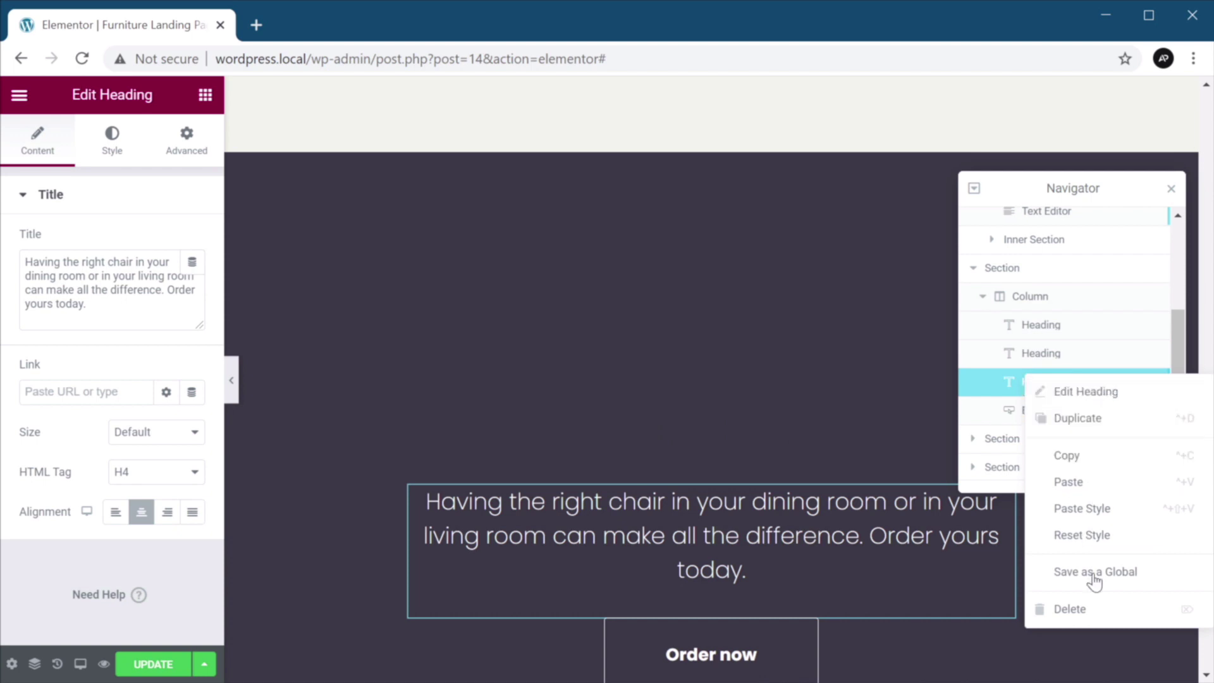
left_click(1095, 614)
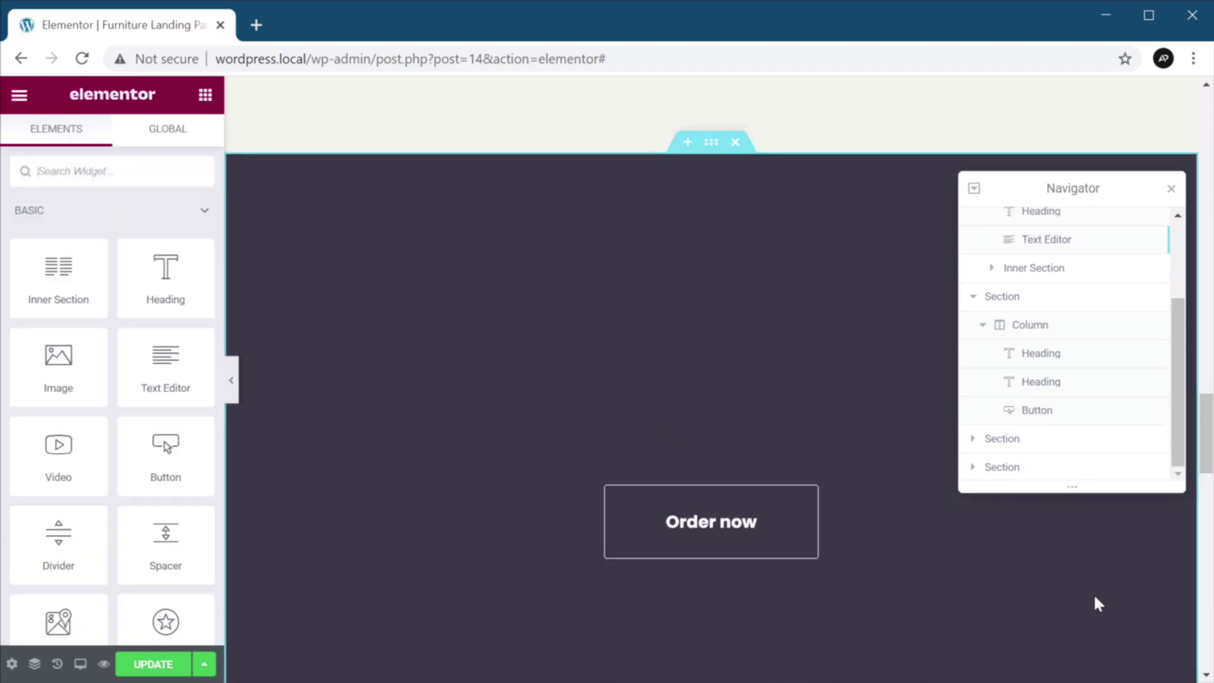
right_click(1054, 418)
left_click(1083, 645)
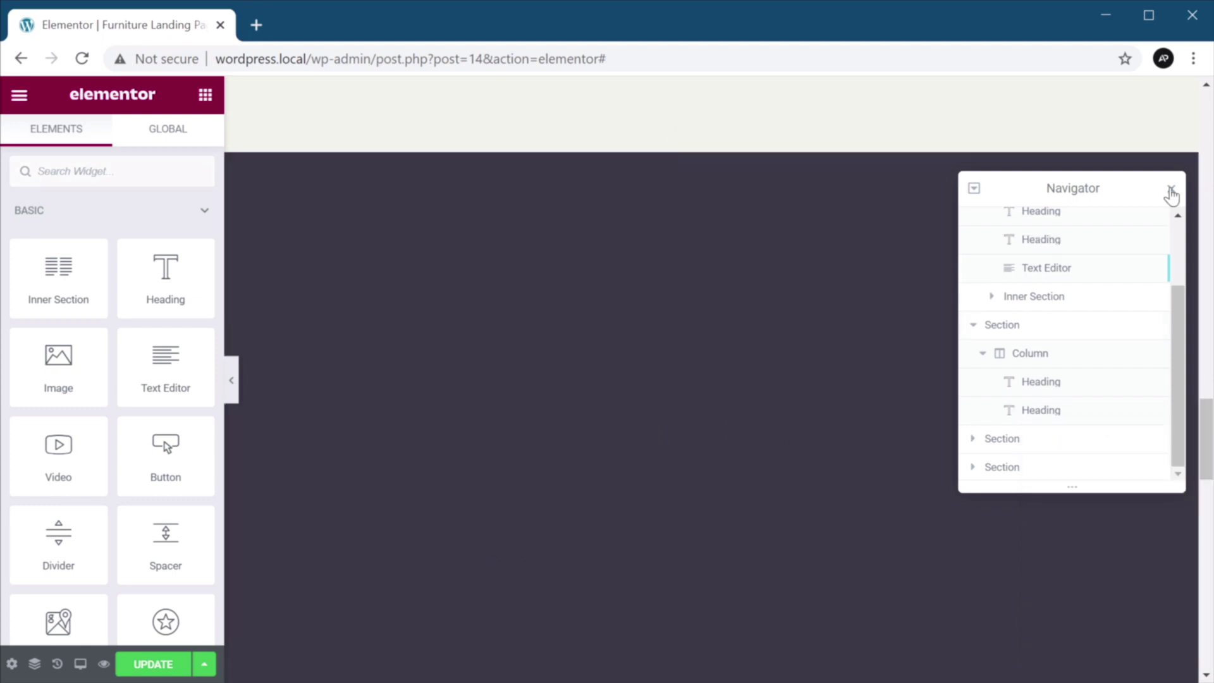
Give THE SELECTION heading text colour #FFFFFF with reduced opacity.
left_click(1171, 188)
left_click(712, 396)
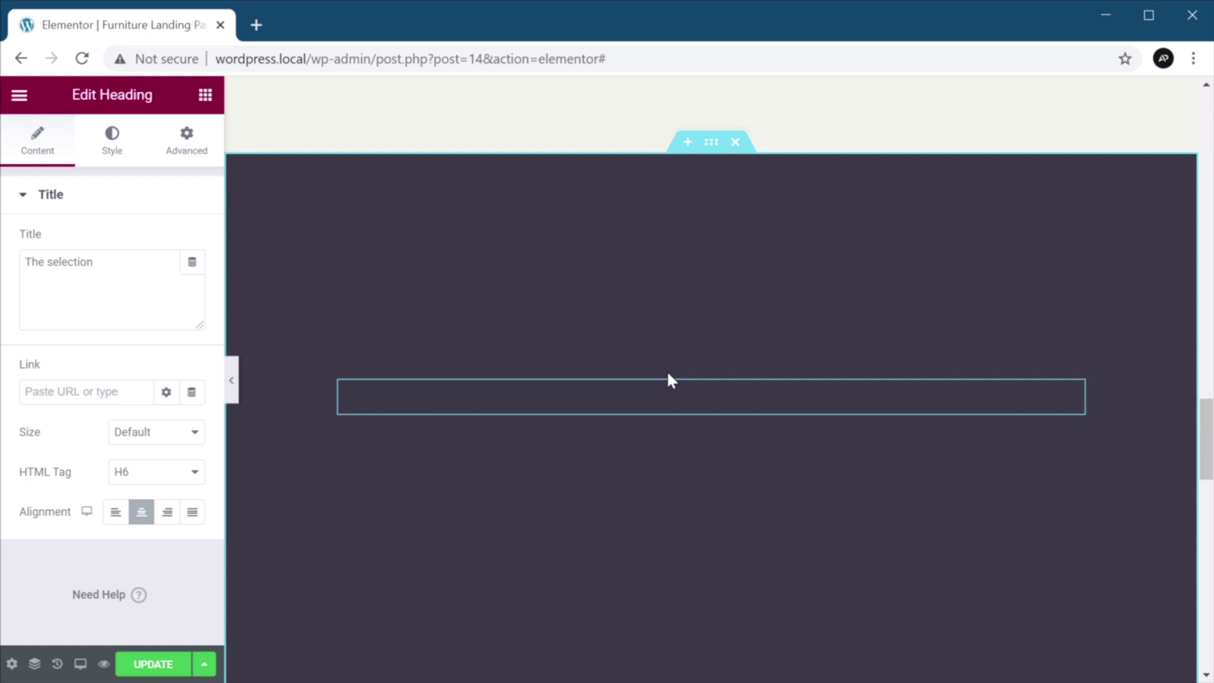
left_click(111, 141)
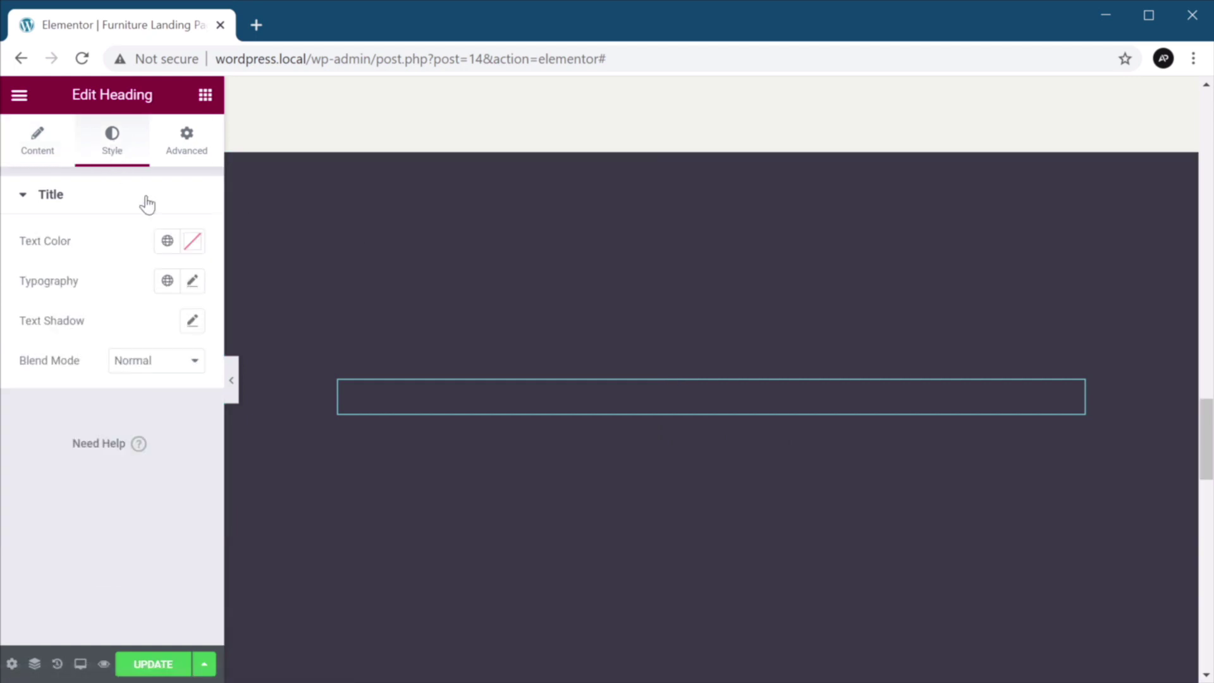
left_click(192, 241)
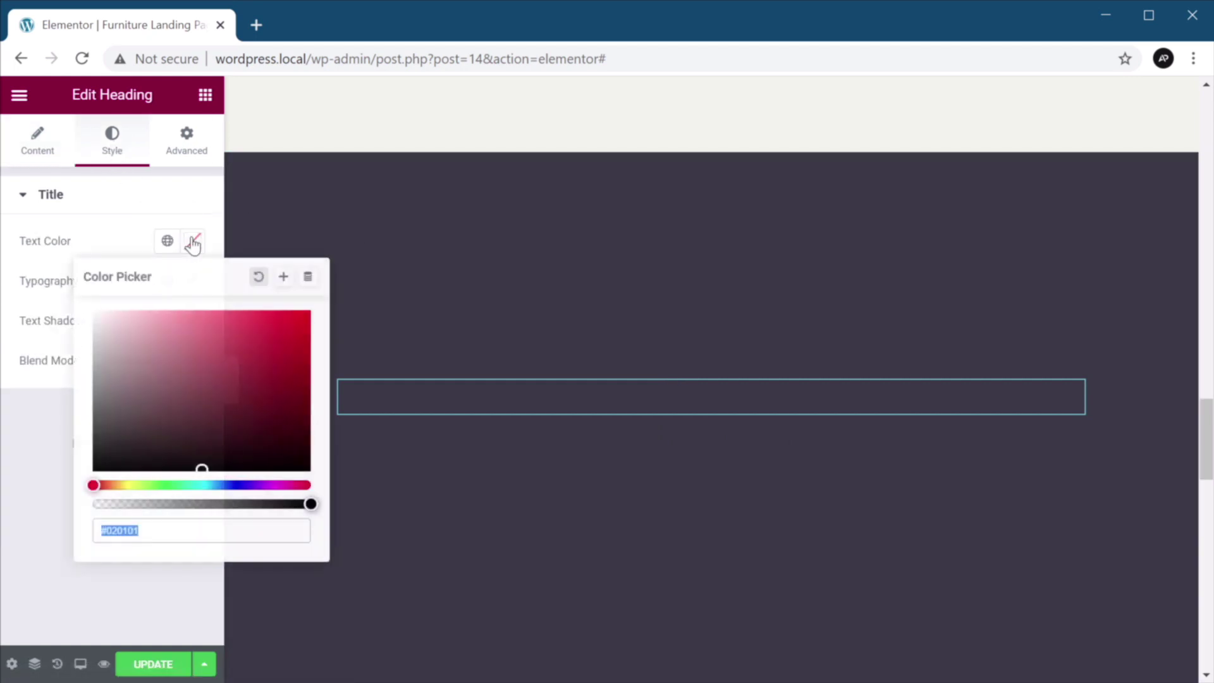
type("#FFFFFF")
left_click_drag(245, 504, 243, 504)
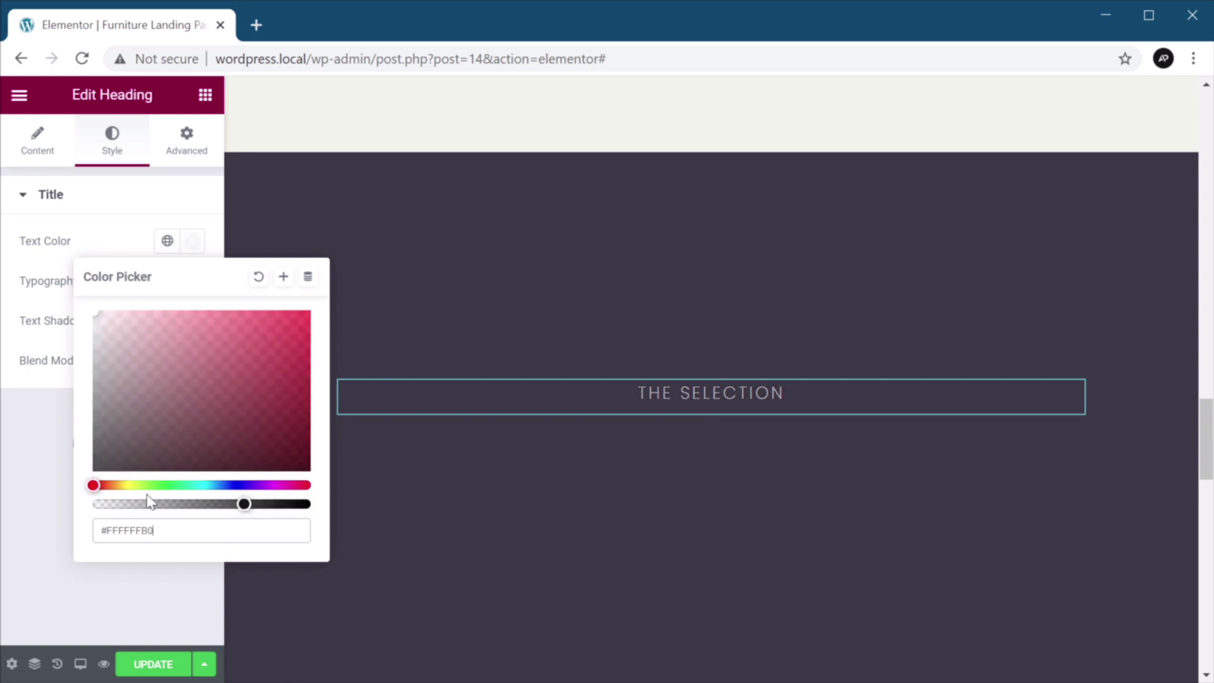
left_click(31, 435)
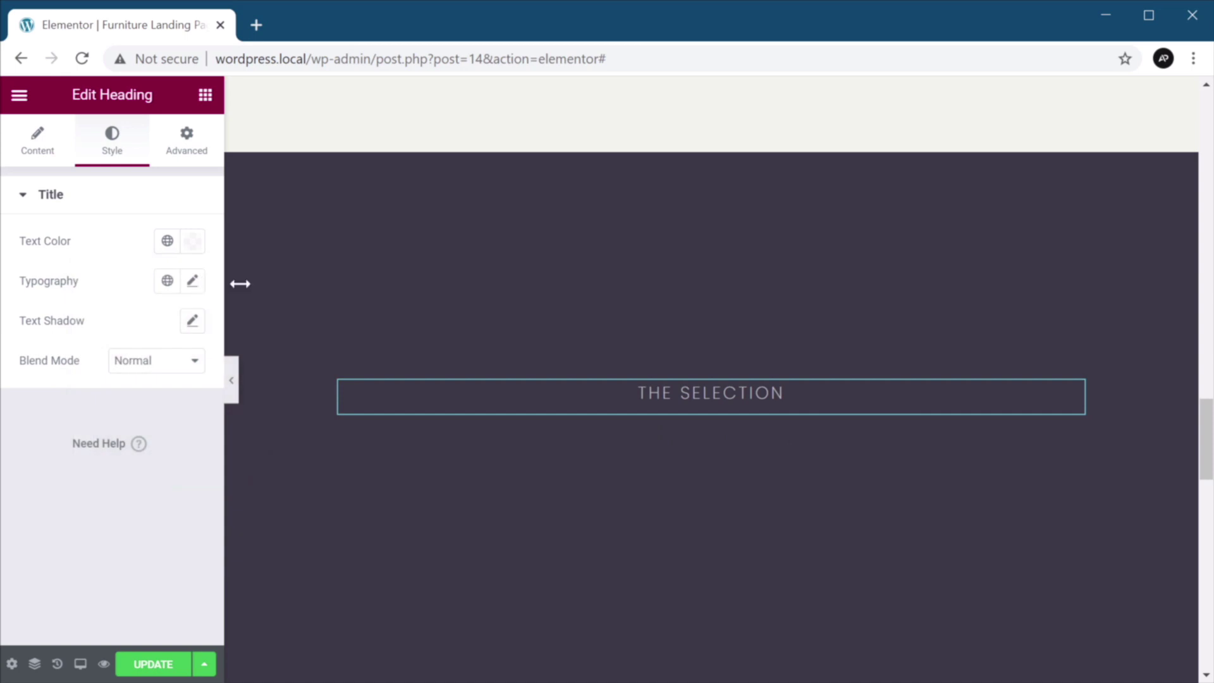
Make the Our Chairs heading text white.
left_click(105, 145)
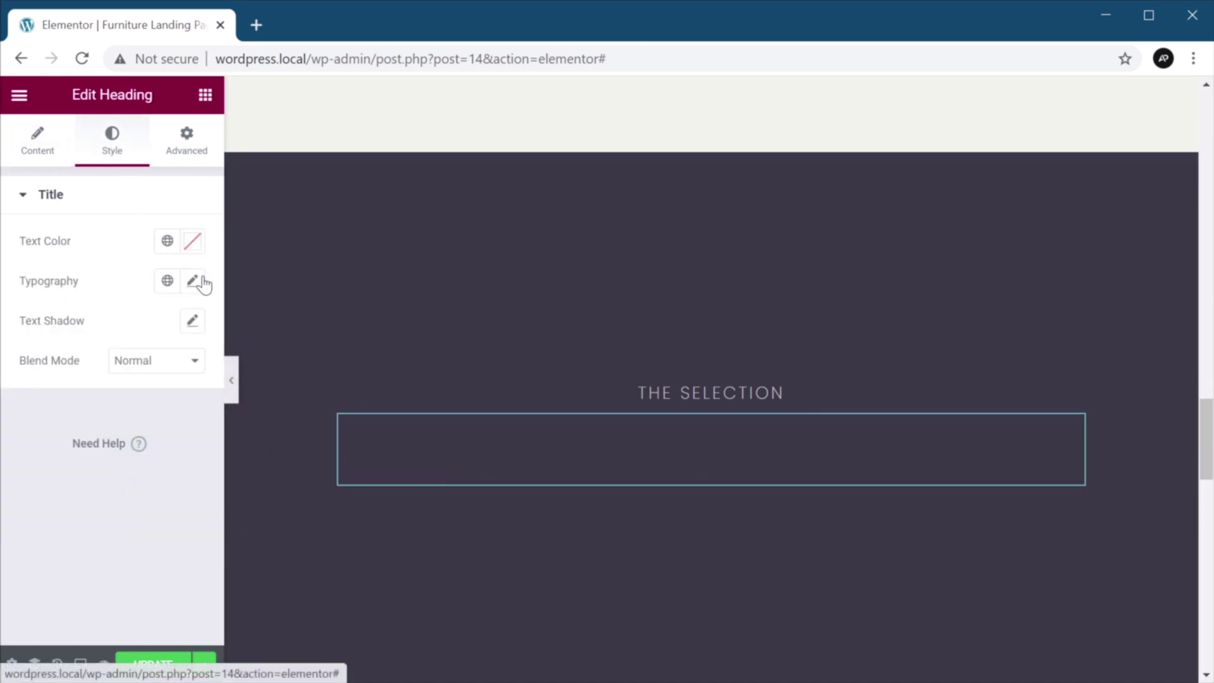
left_click(193, 241)
left_click_drag(190, 385, 4, 248)
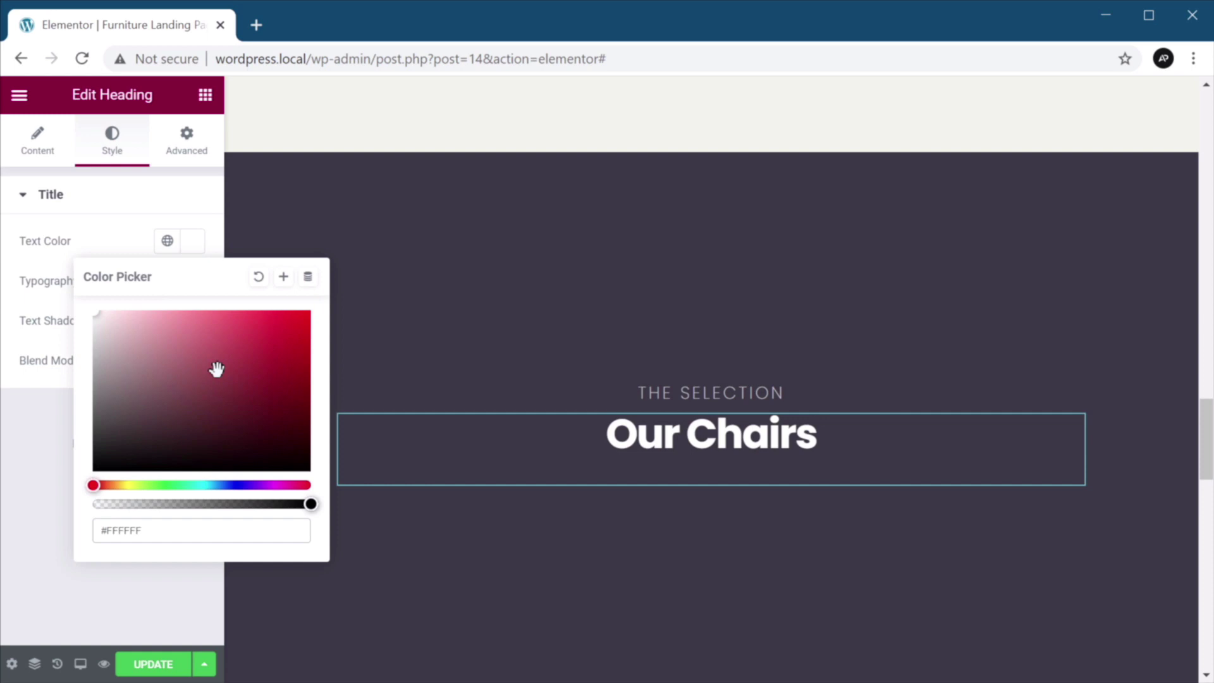
Retitle the two headings to 'Contact Us' and 'Let's get in touch'.
left_click(654, 382)
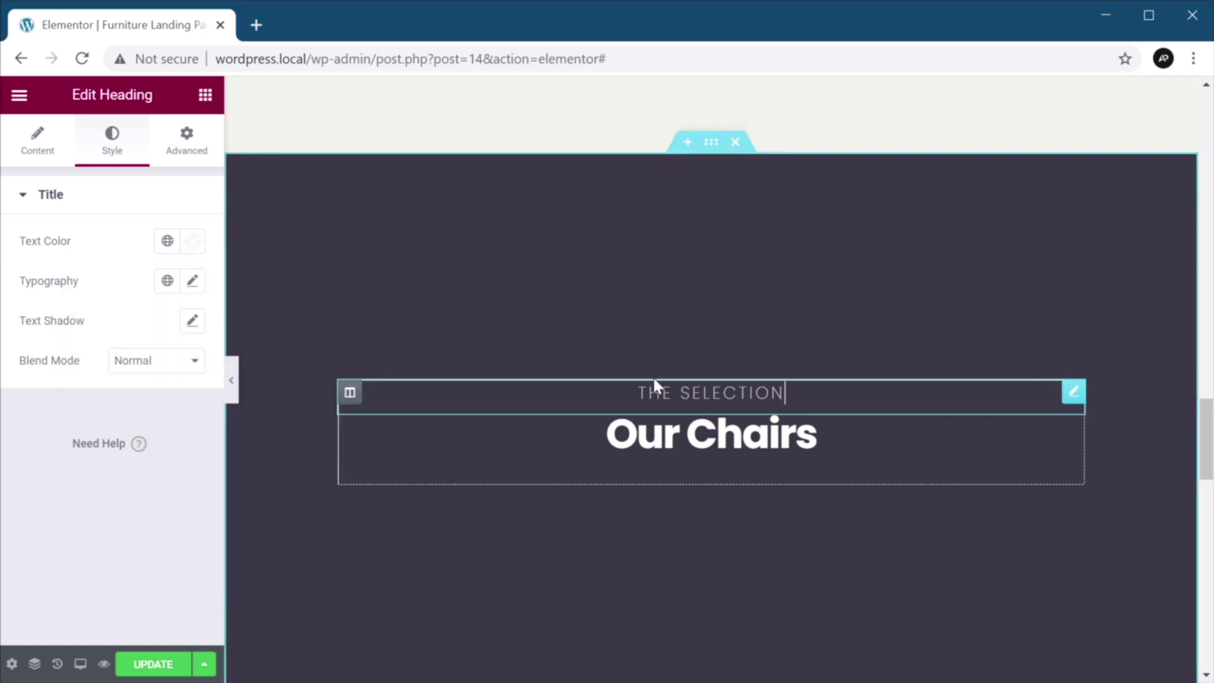
left_click(14, 147)
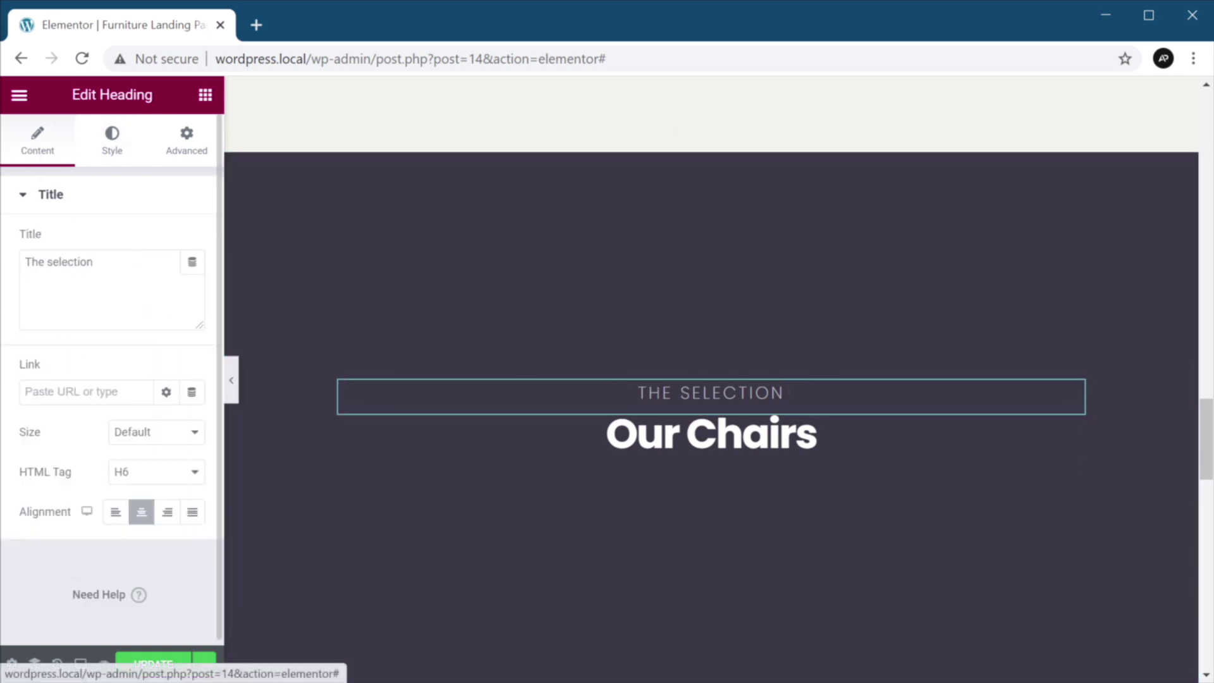
key("ctrl+a")
type("Contact Us")
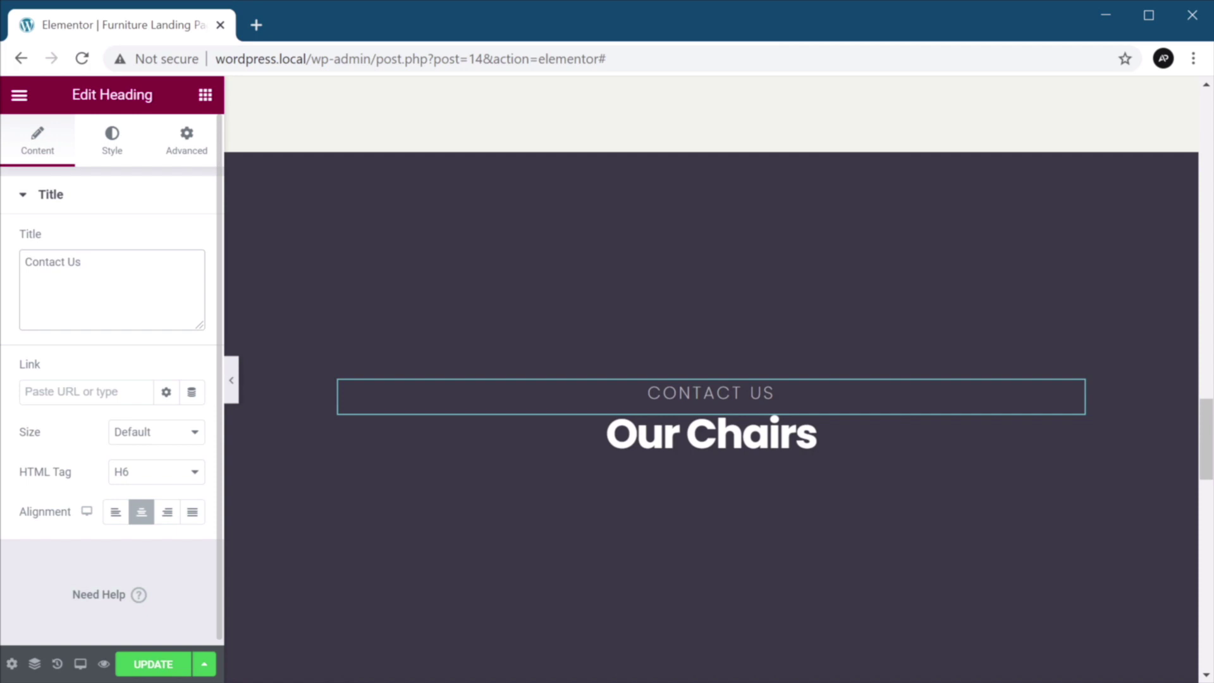
left_click(712, 433)
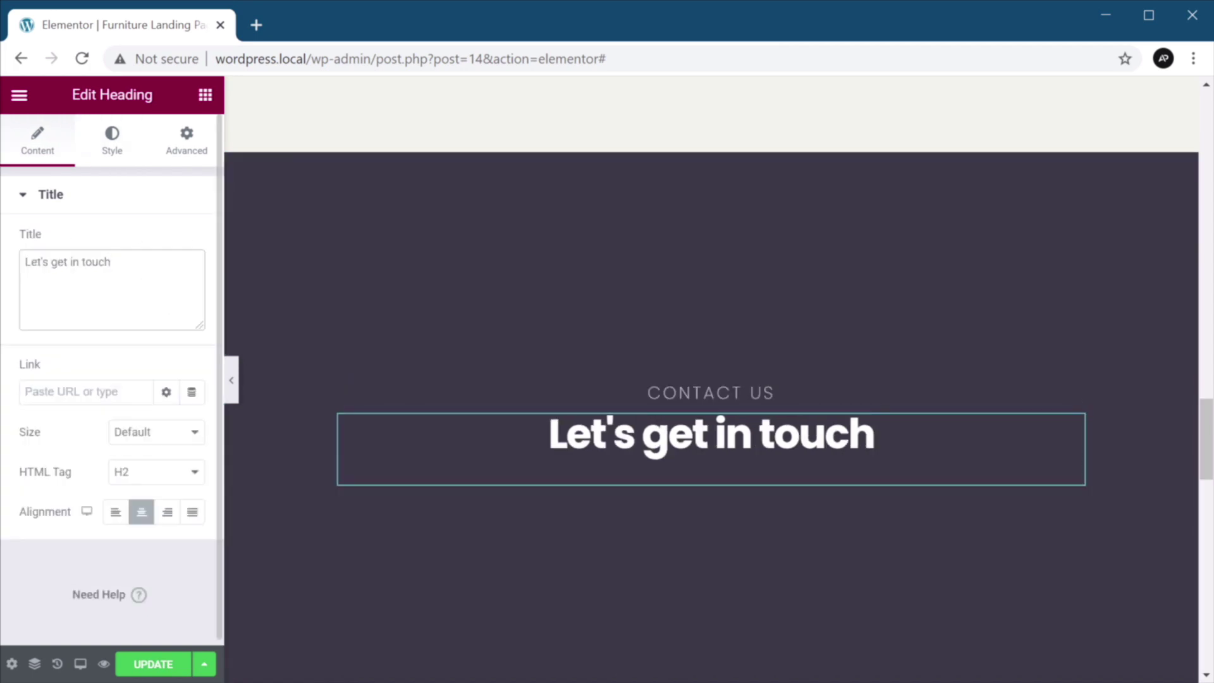
scroll(395, 299, "down", 2)
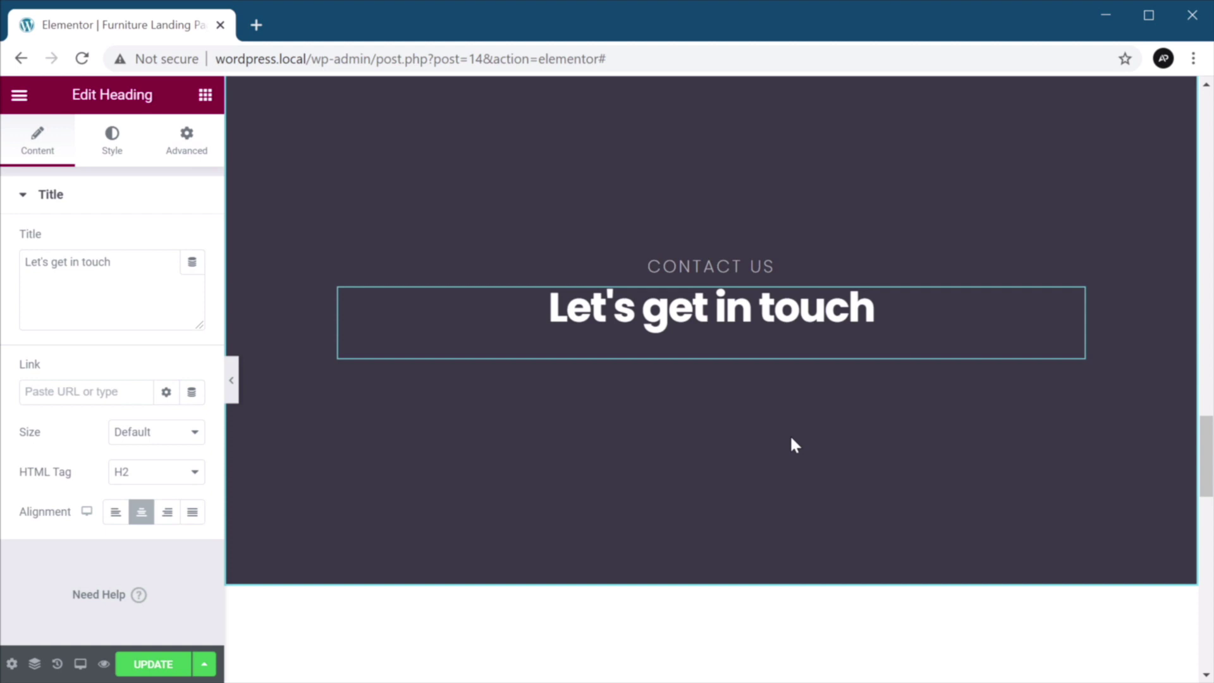
left_click(205, 95)
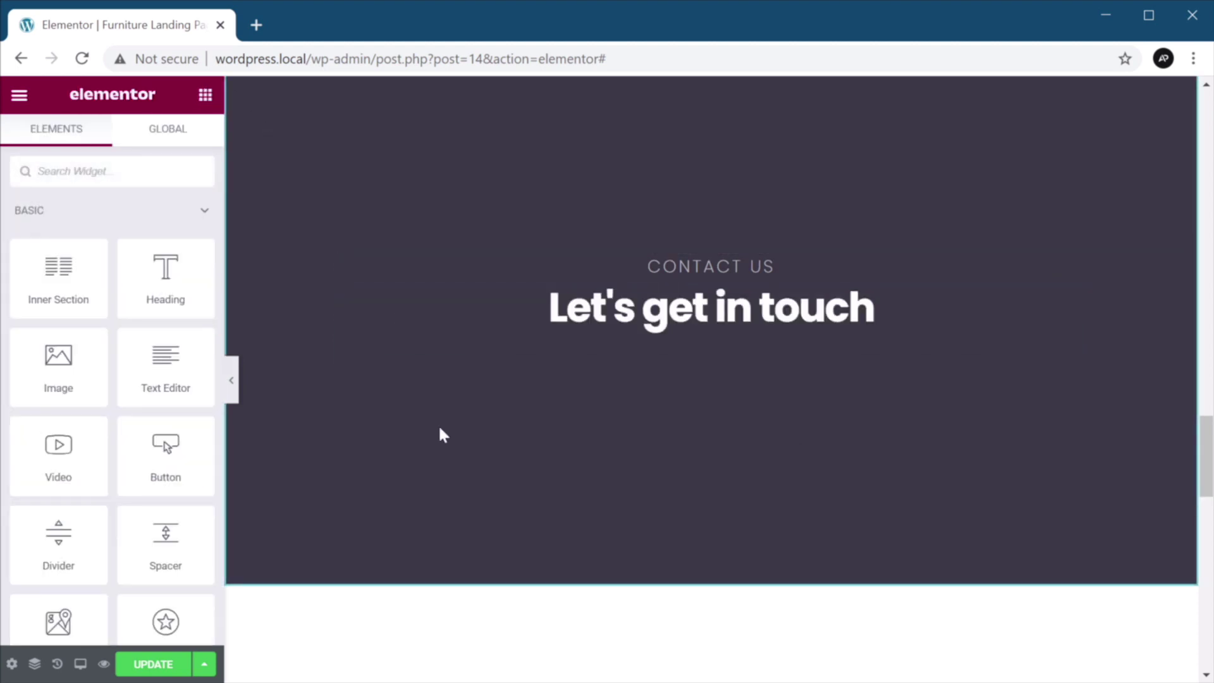
scroll(122, 297, "down", 6)
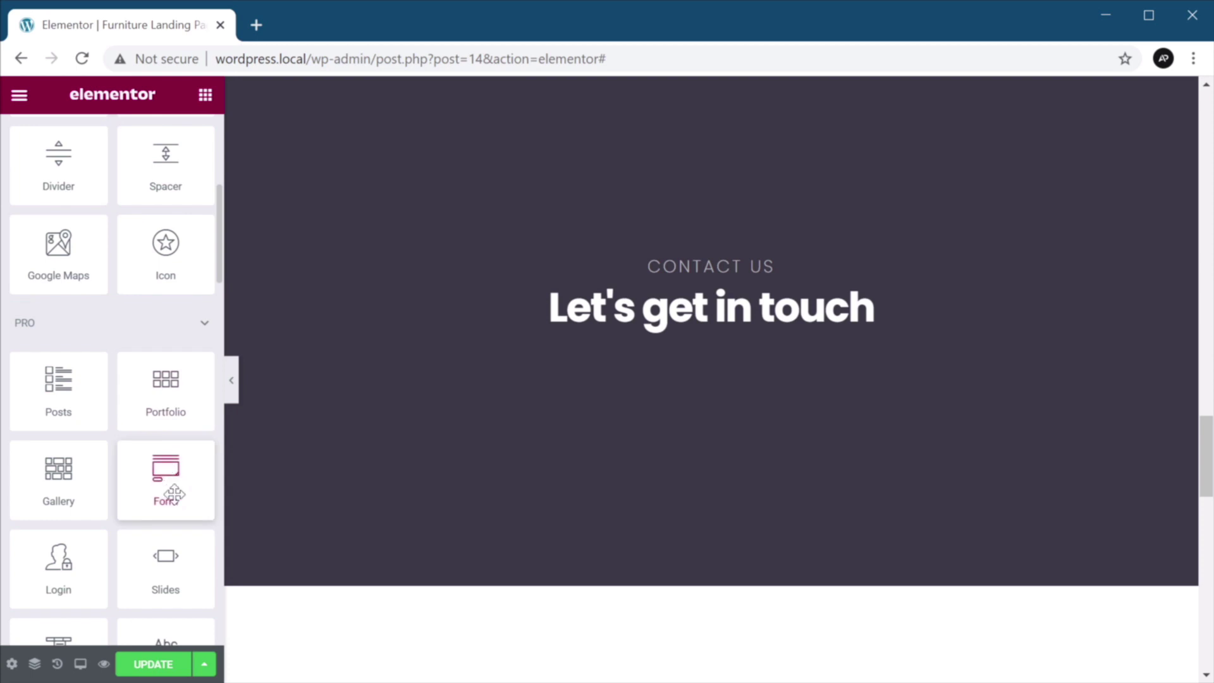
scroll(170, 483, "down", 2)
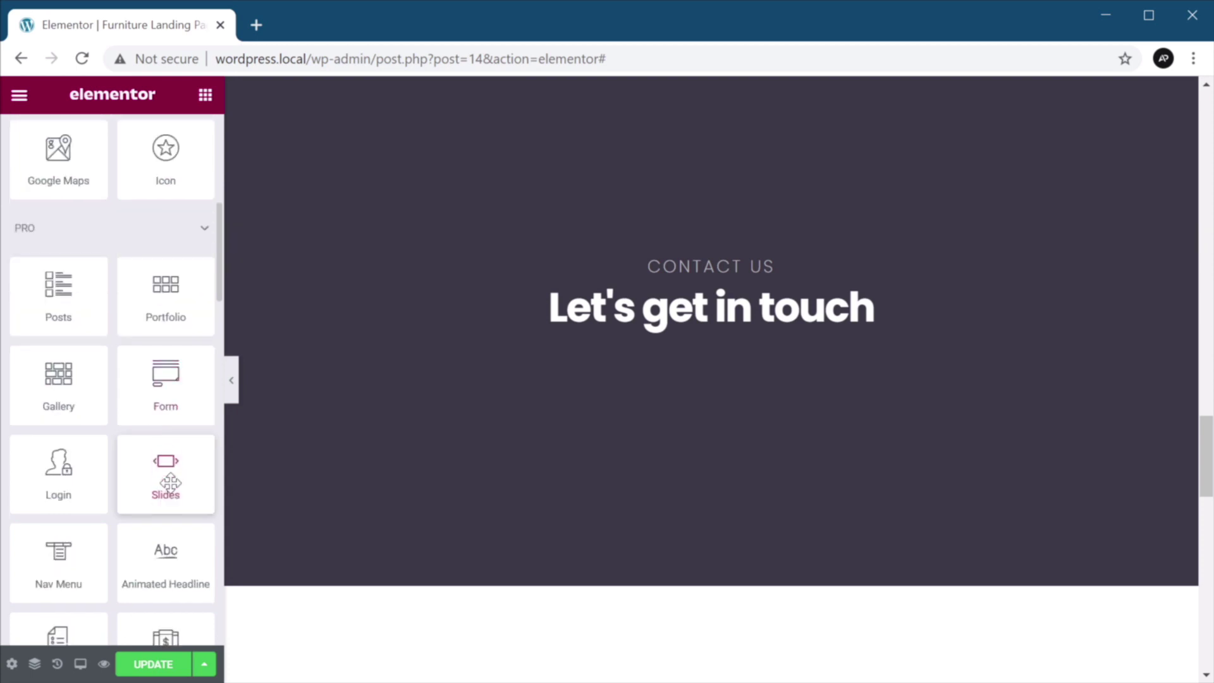
scroll(169, 483, "up", 2)
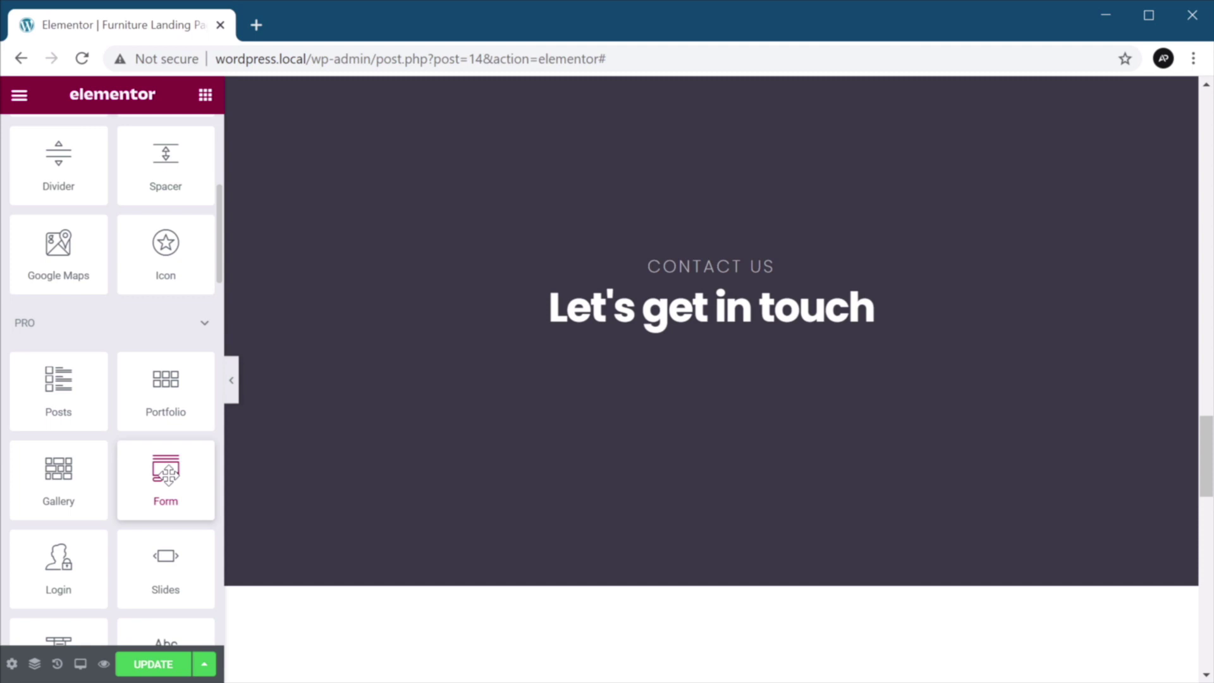
scroll(168, 474, "up", 6)
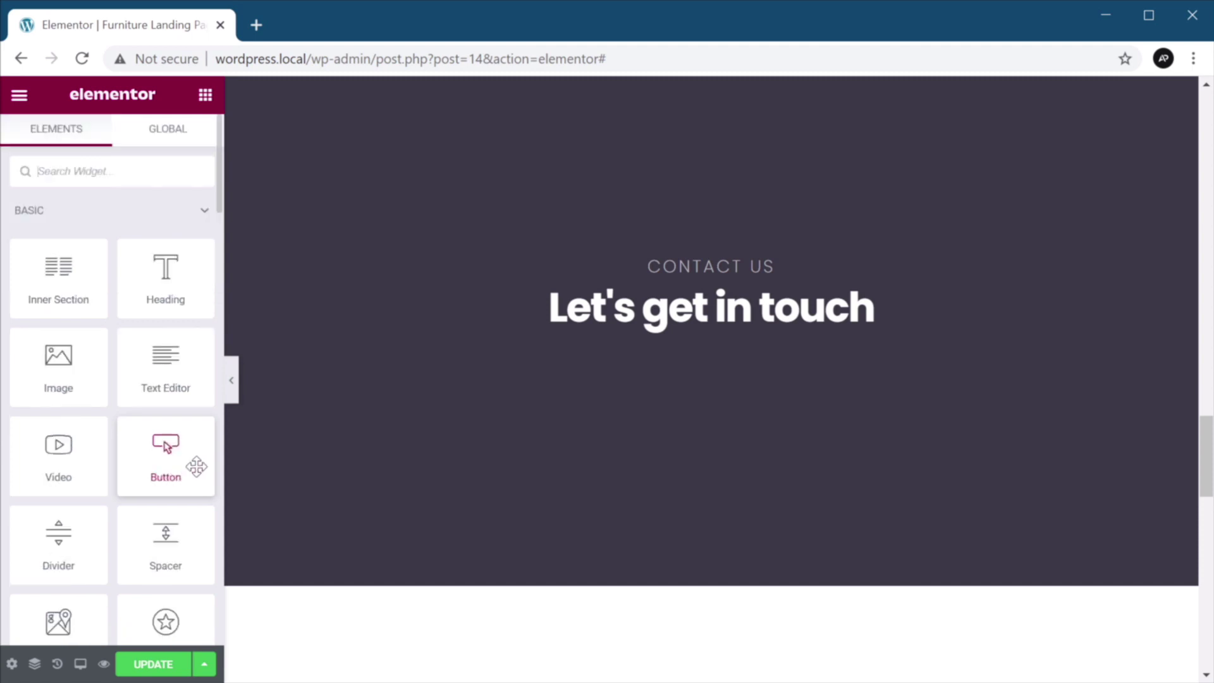
scroll(157, 445, "down", 9)
scroll(157, 445, "down", 15)
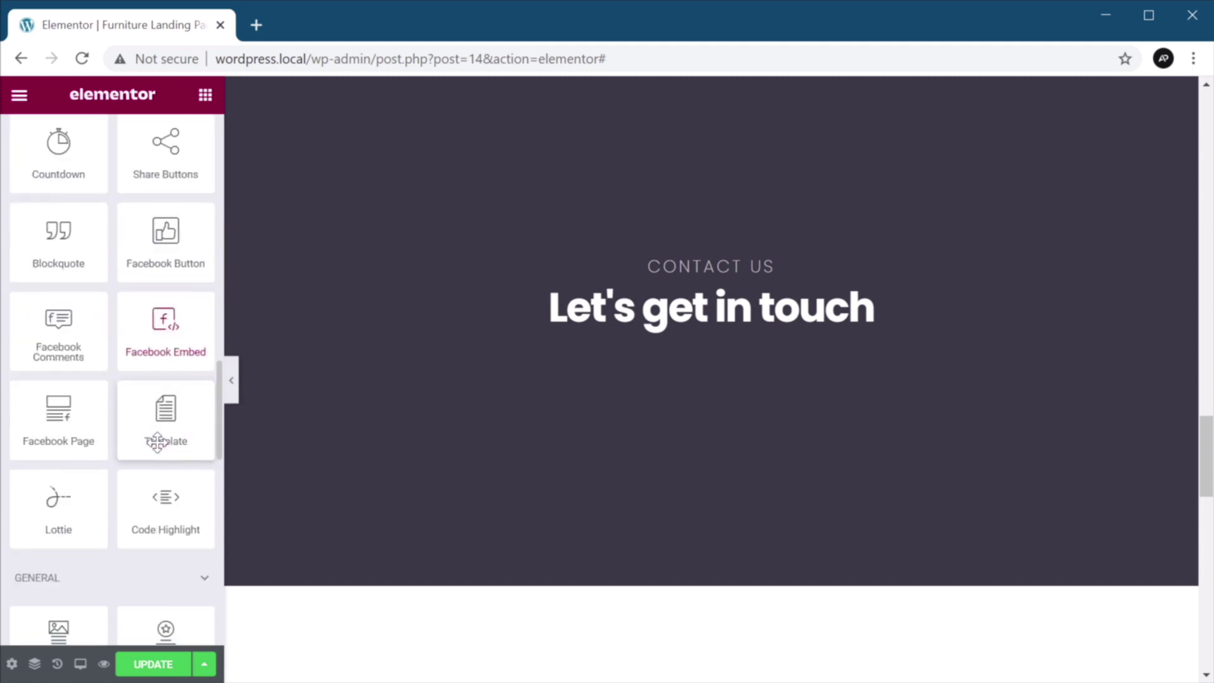
scroll(158, 442, "down", 9)
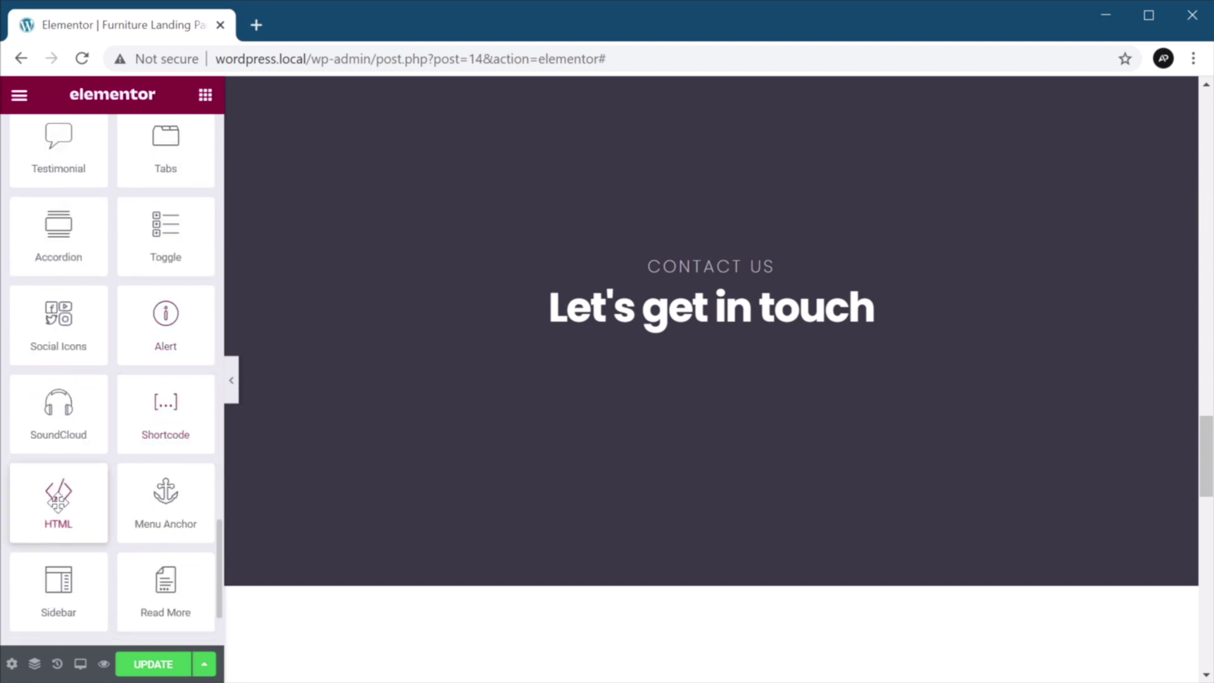
Add an HTML widget below the headings containing a <form> with an input tag.
left_click_drag(43, 499, 718, 349)
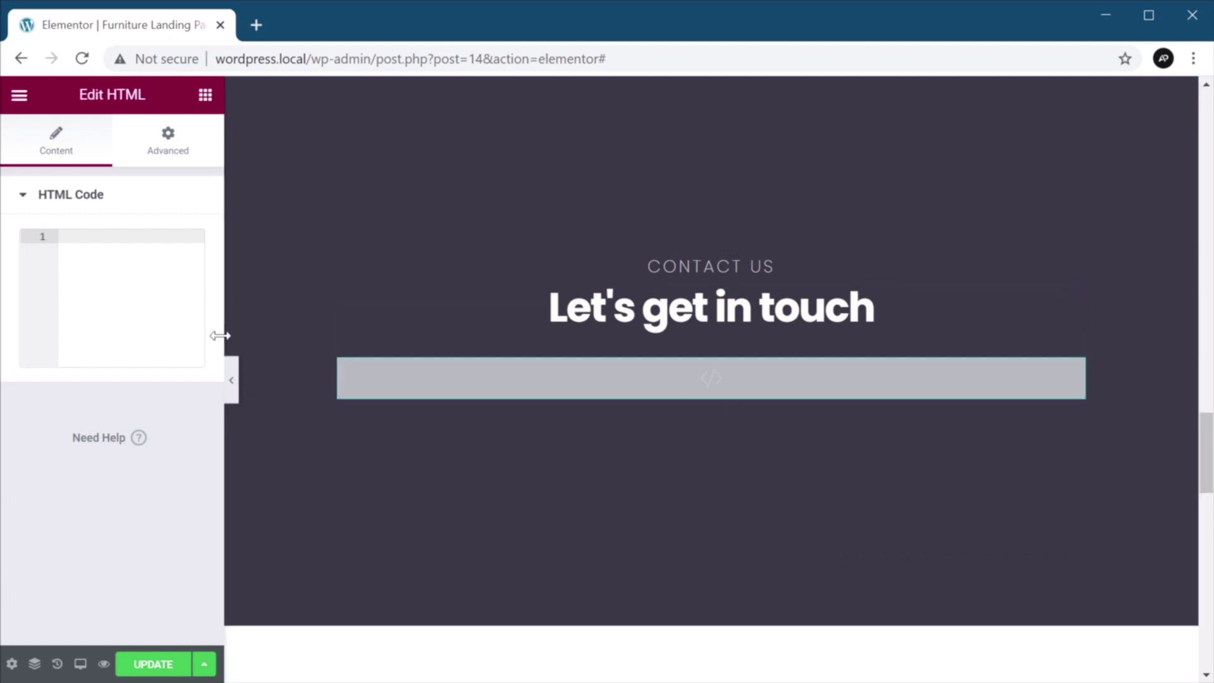
type("<form>")
key("Return")
type("input")
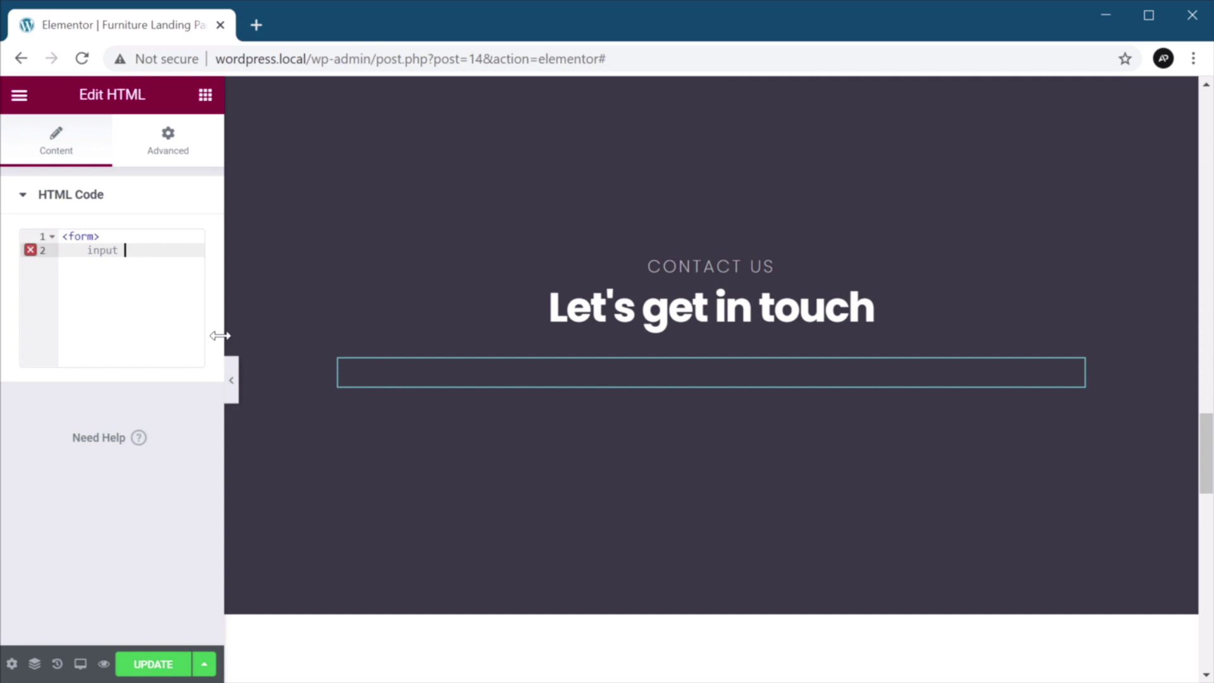
key("BackSpace")
key("Tab")
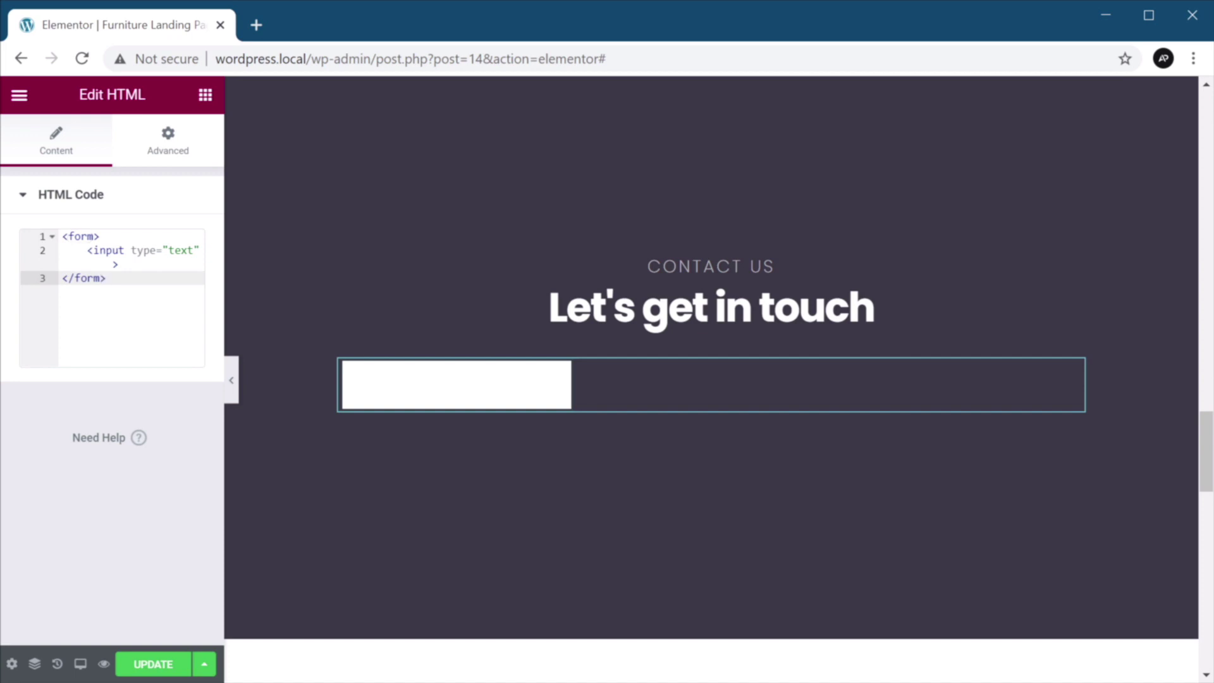
Inspect the HTML widget's Advanced Custom CSS settings.
left_click(168, 154)
scroll(113, 411, "down", 5)
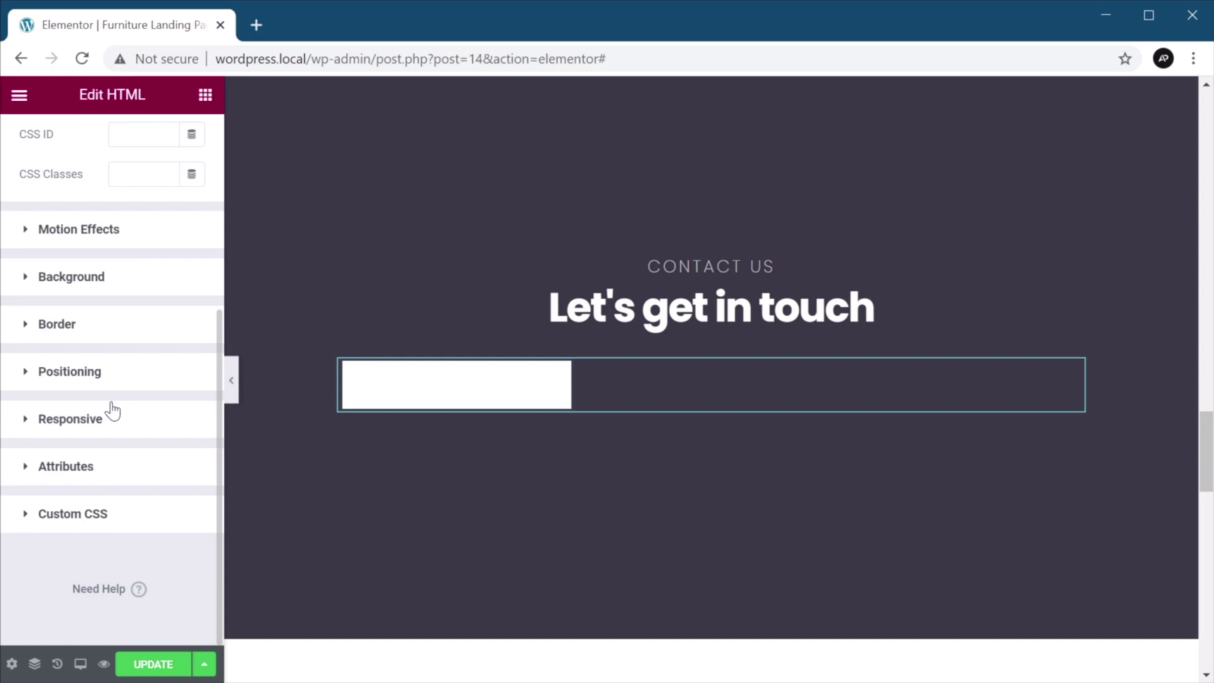
left_click(27, 523)
scroll(180, 485, "down", 5)
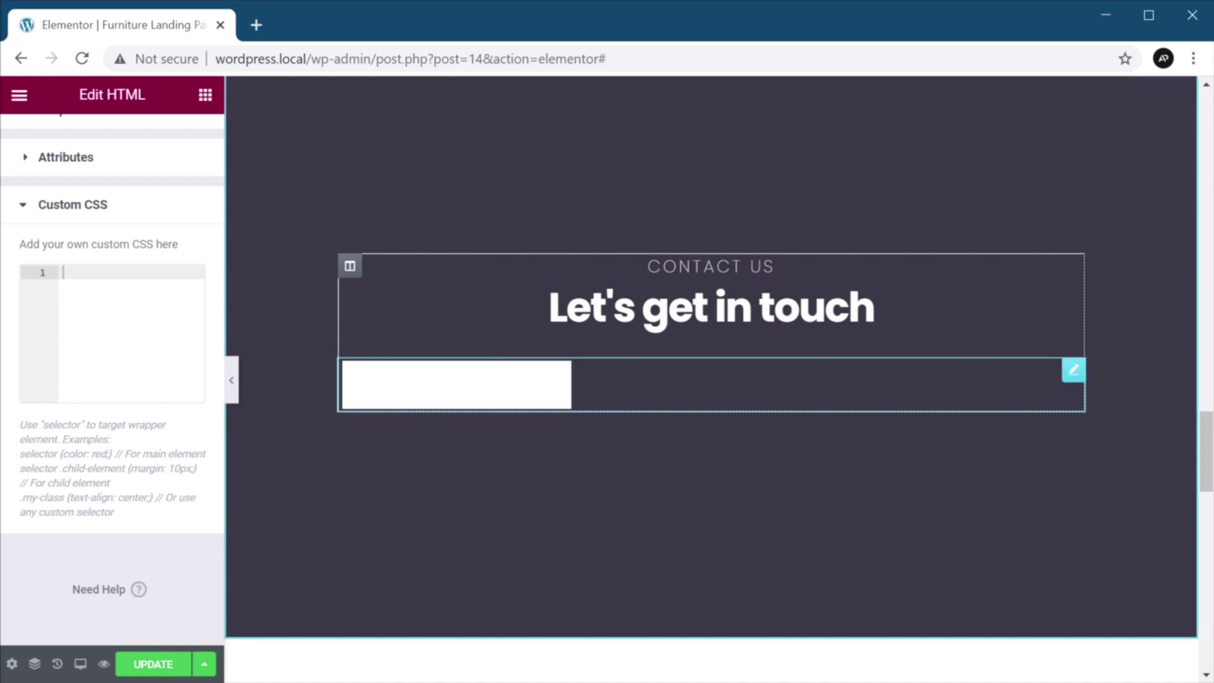
scroll(127, 352, "up", 5)
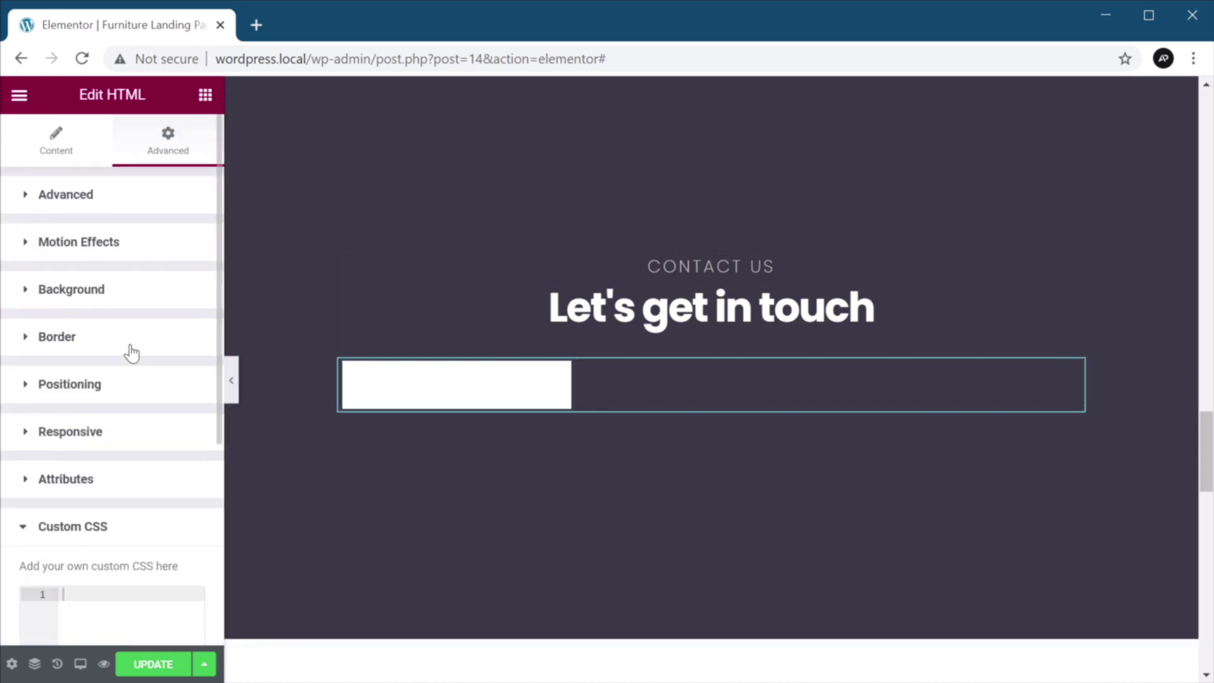
left_click(65, 156)
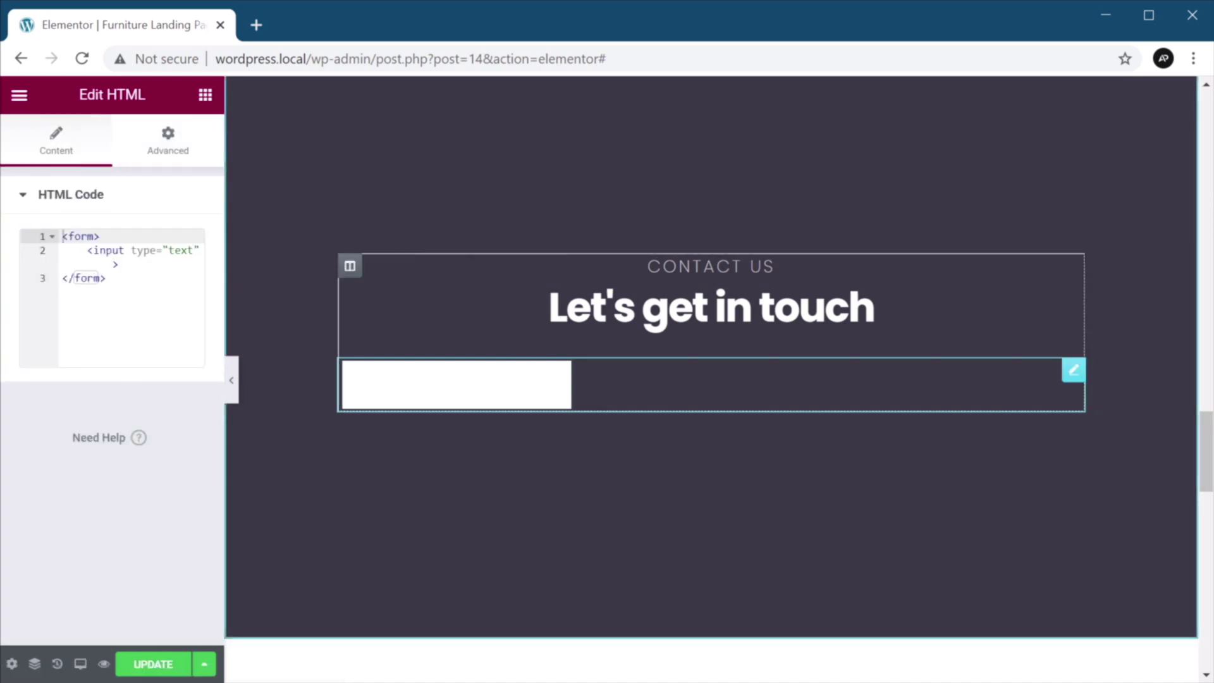
Delete the HTML widget and open the editor's main menu.
right_click(734, 374)
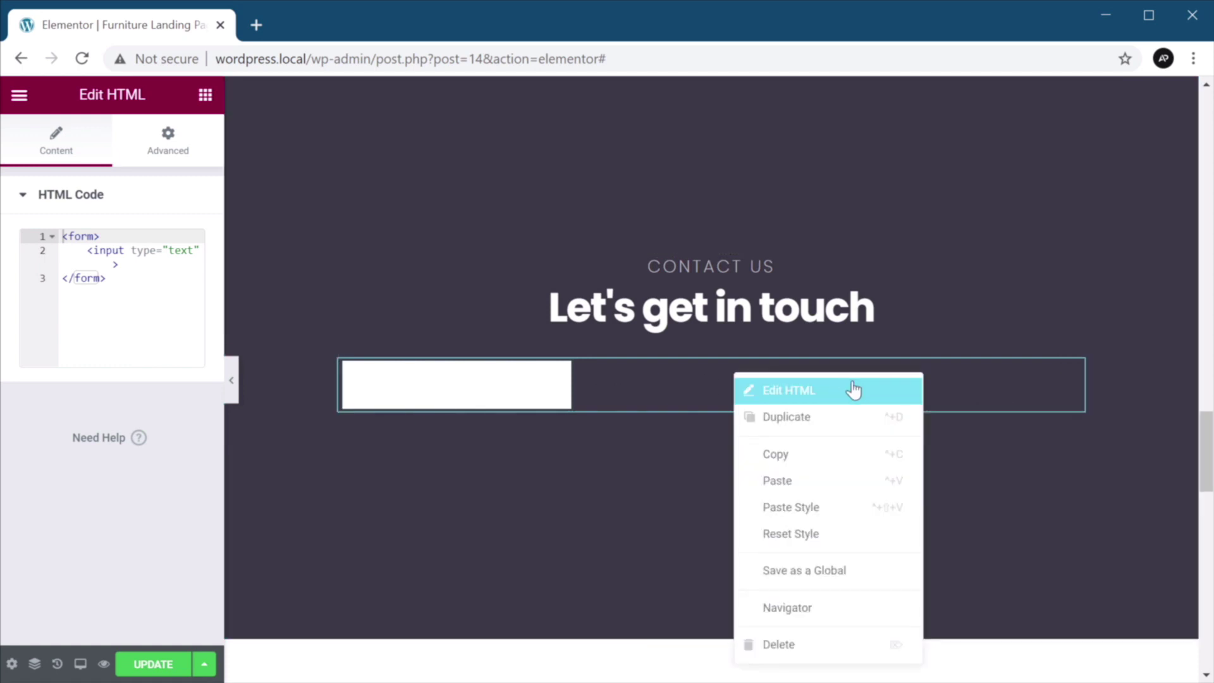
left_click(818, 647)
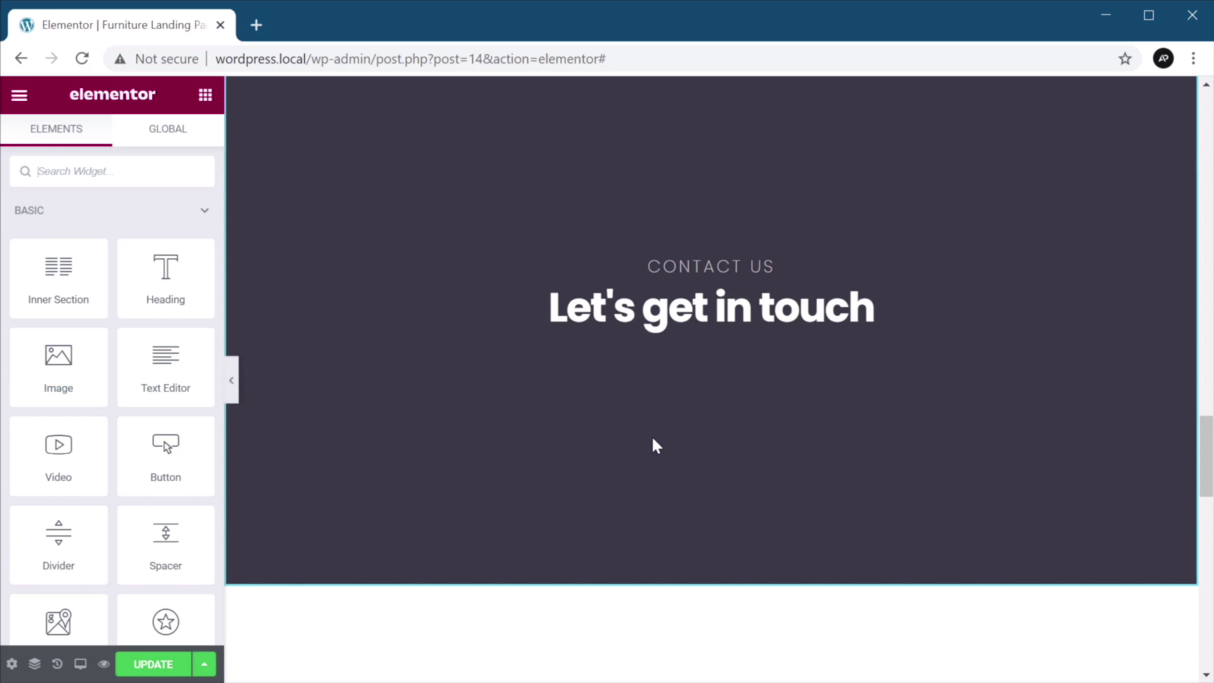
left_click(22, 98)
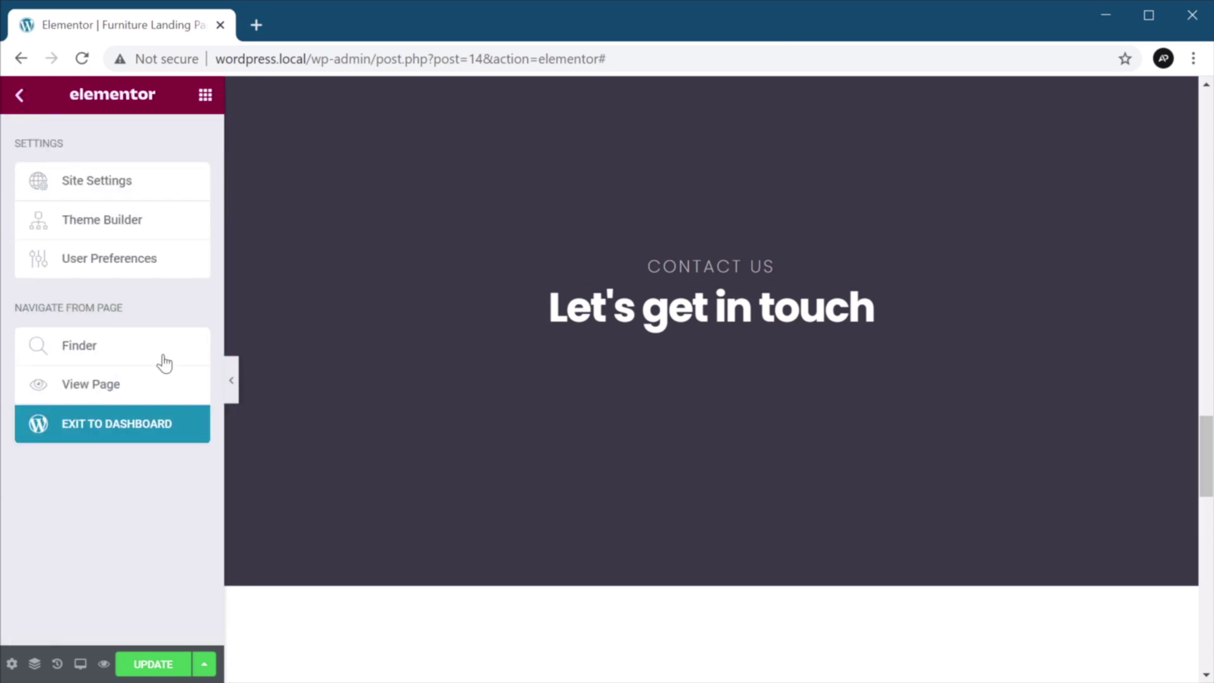
Install and activate Contact Form 7 from Plugins > Add New in the dashboard.
middle_click(149, 428)
left_click(310, 38)
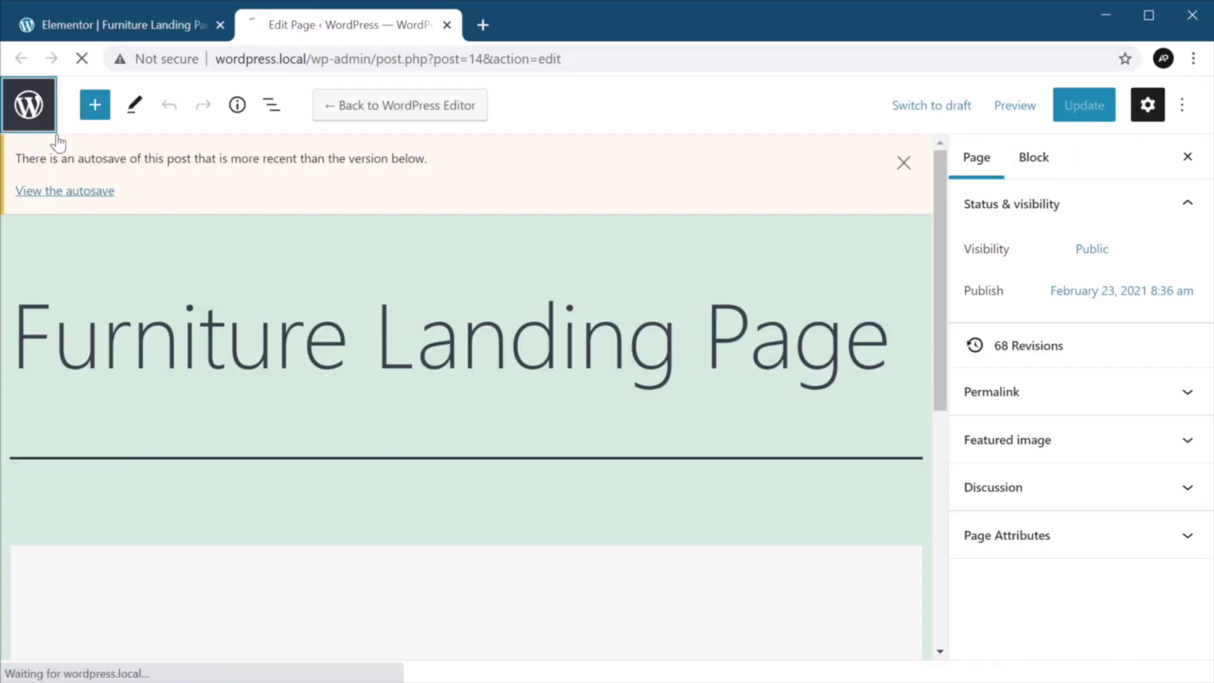
left_click(35, 110)
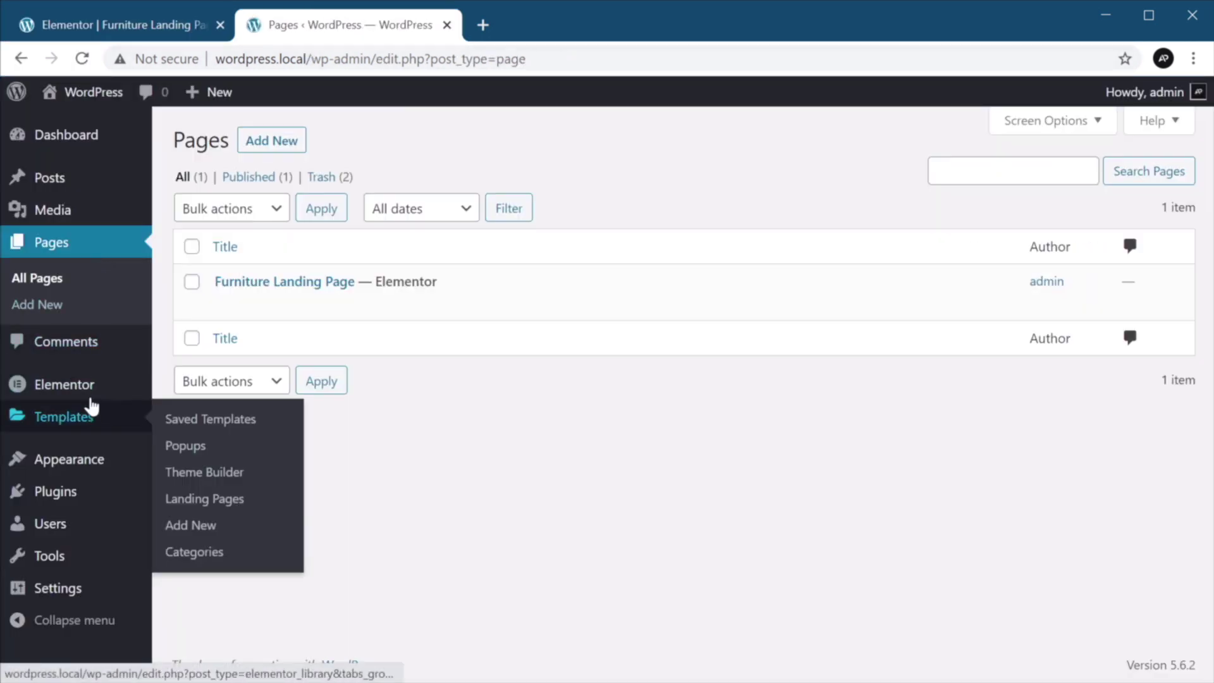
left_click(299, 140)
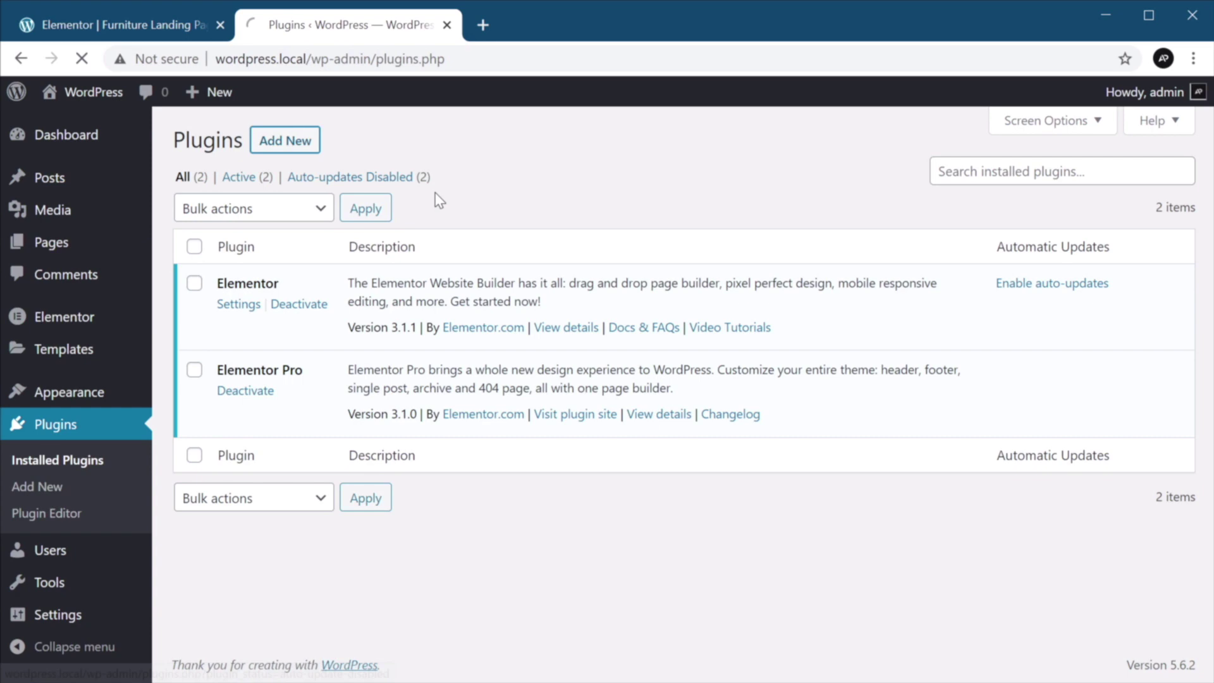
left_click(977, 195)
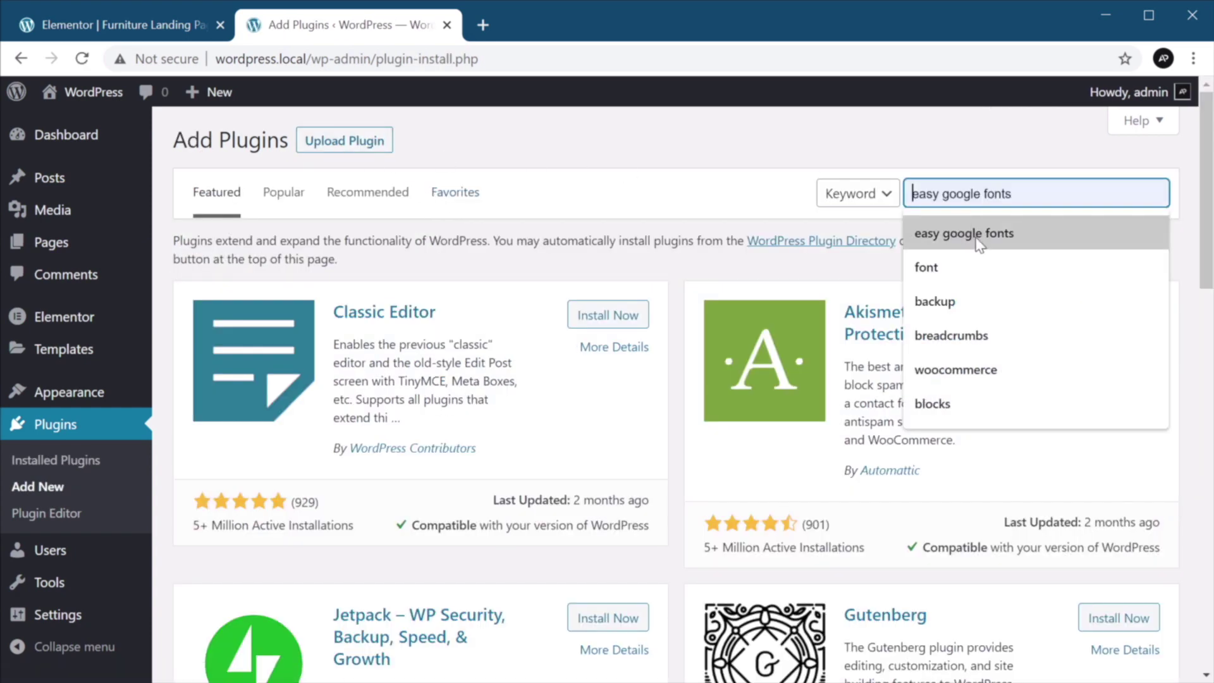
type("contact form ")
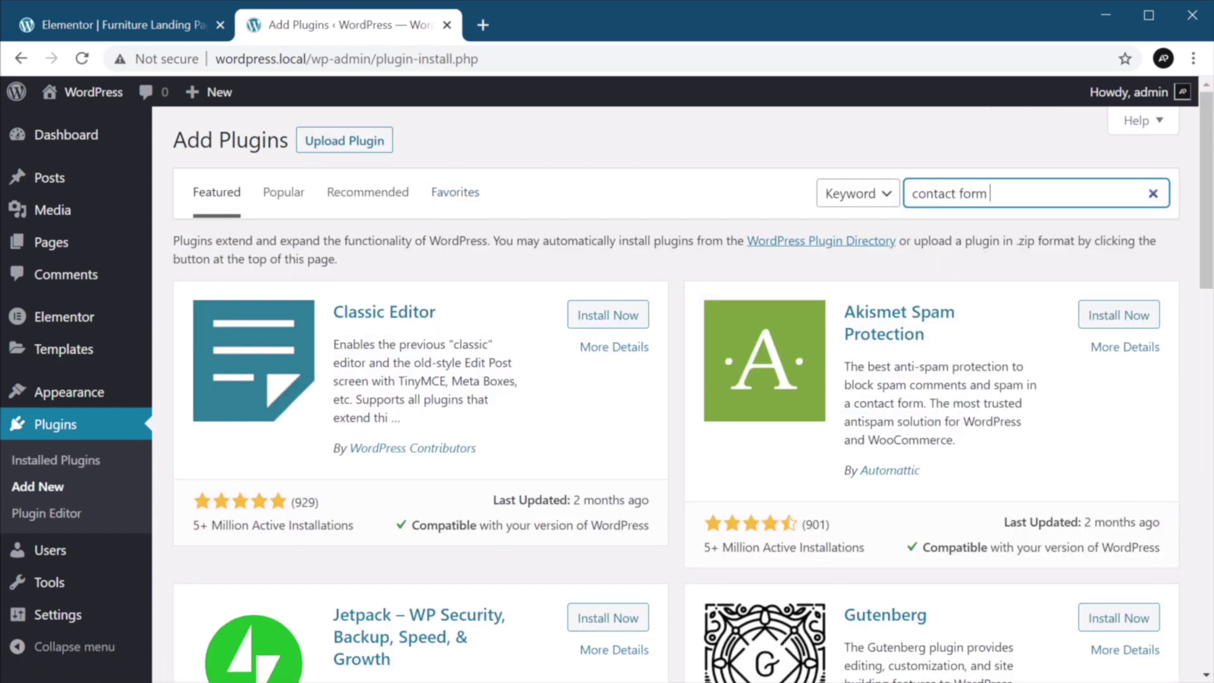
type("7")
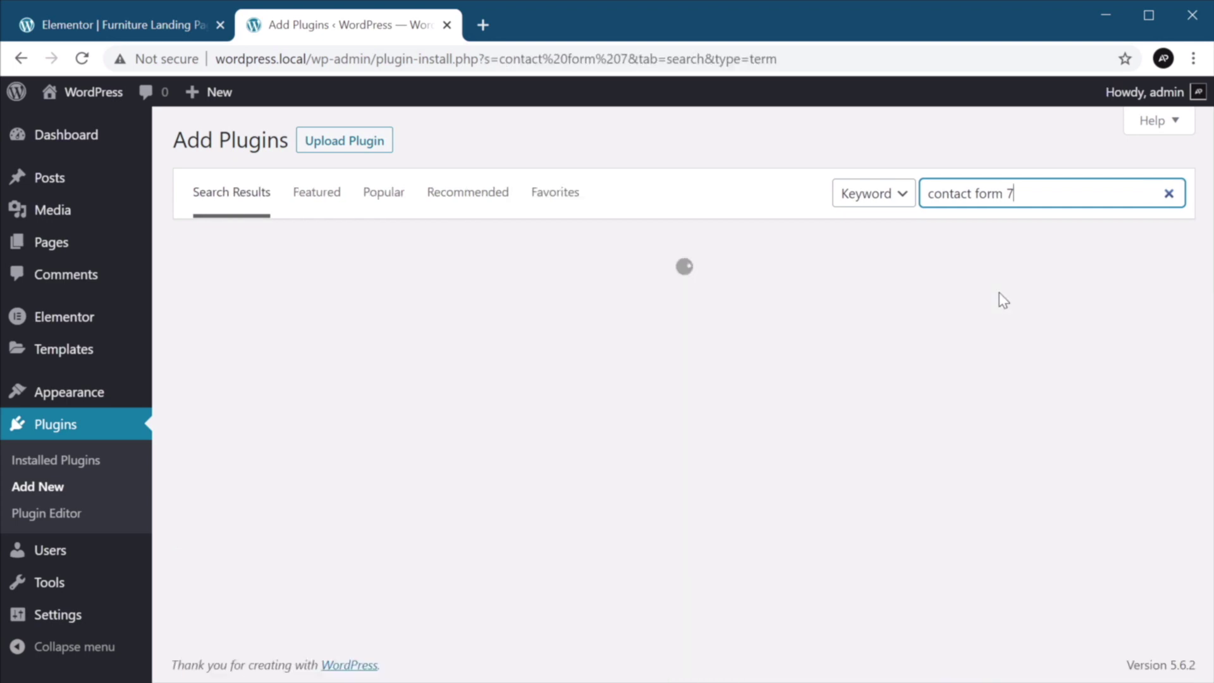
left_click(598, 301)
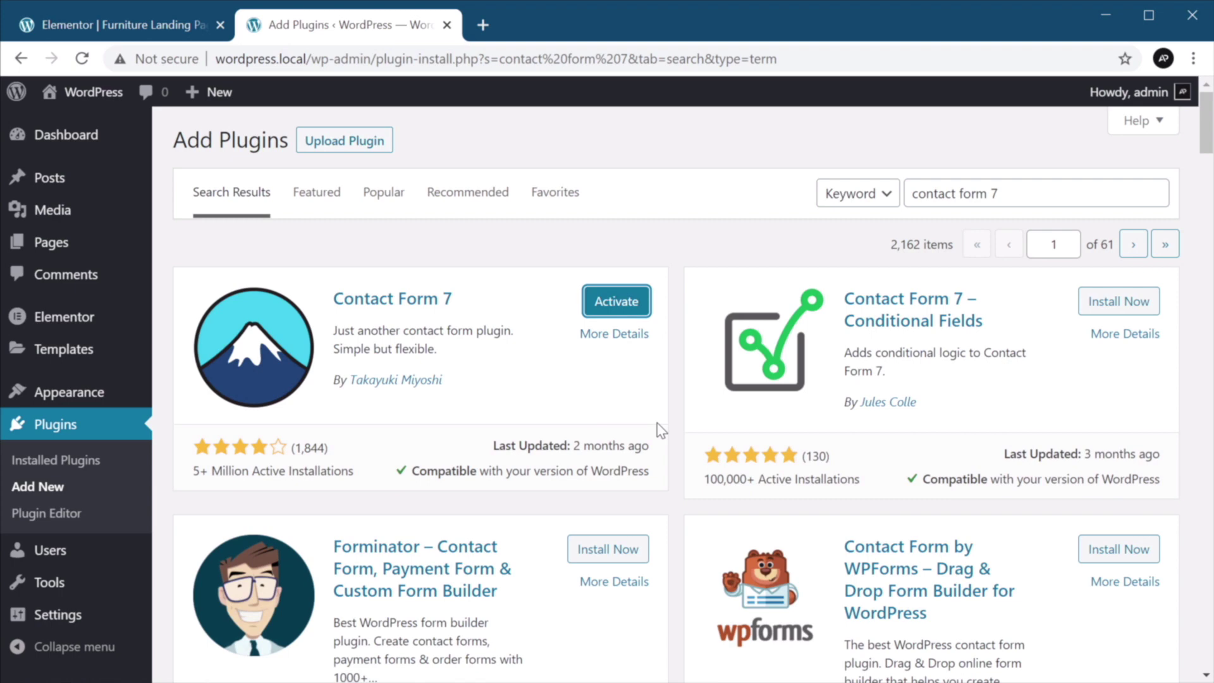
left_click(629, 312)
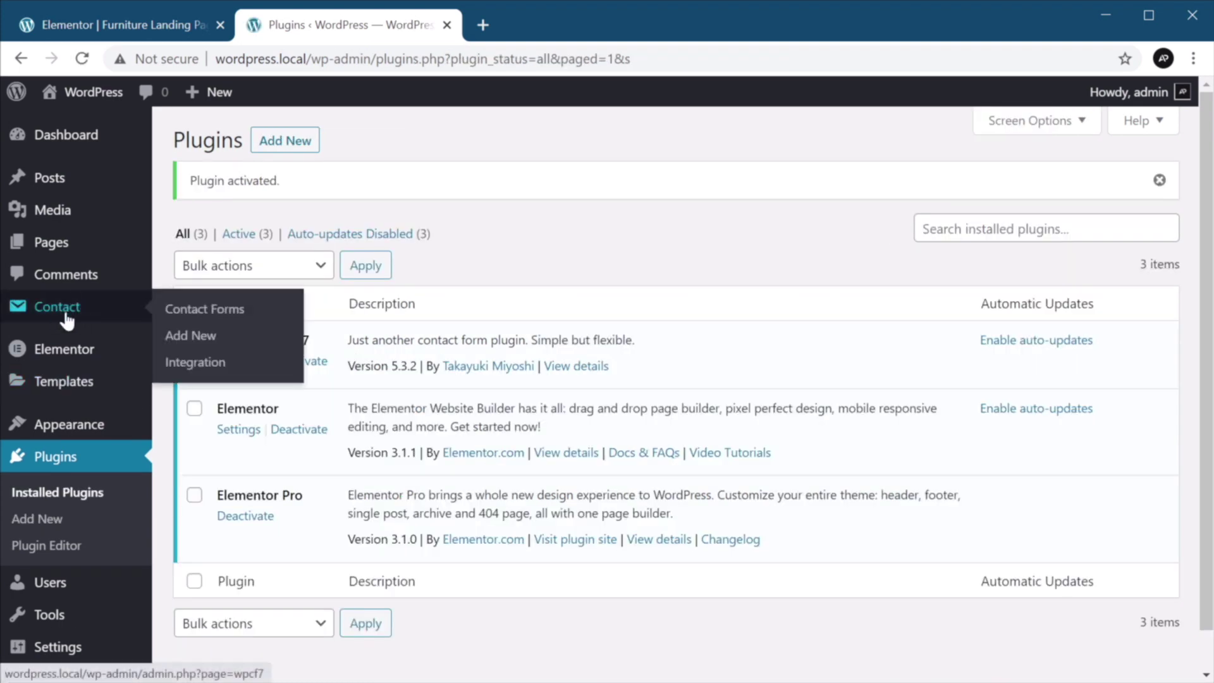
Open Contact form 1 and remove the Subject field block from its template.
left_click(71, 310)
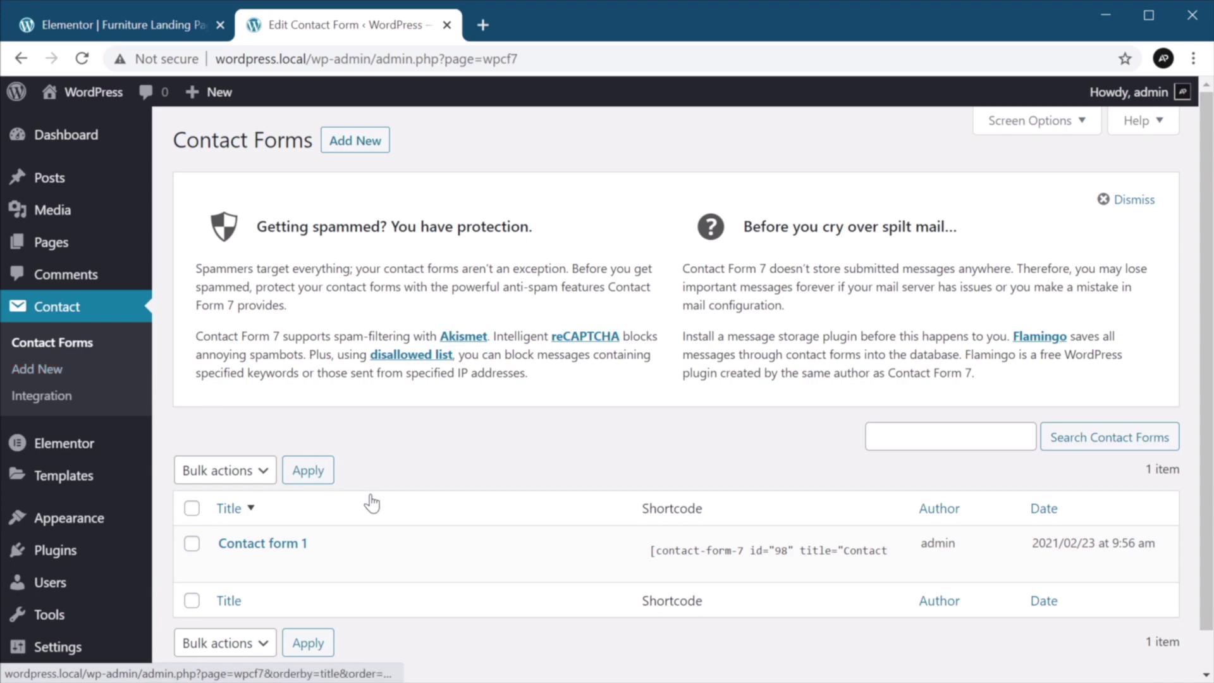
scroll(371, 502, "down", 1)
left_click(264, 502)
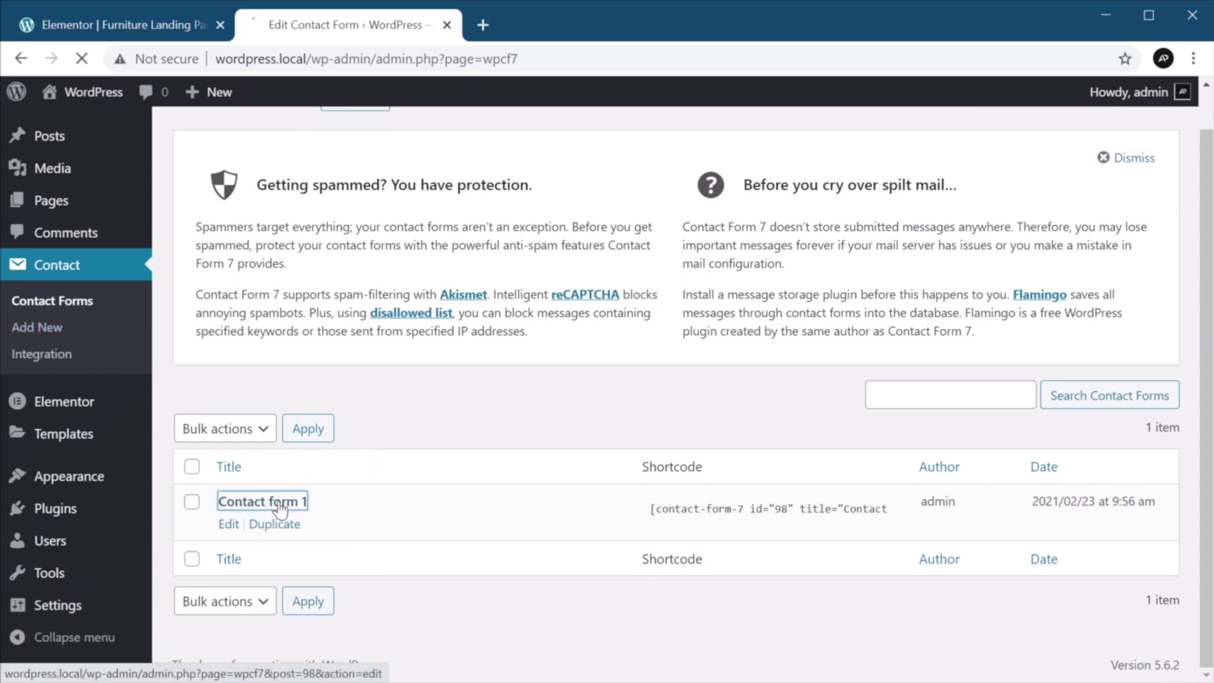
scroll(531, 380, "down", 2)
scroll(531, 379, "down", 1)
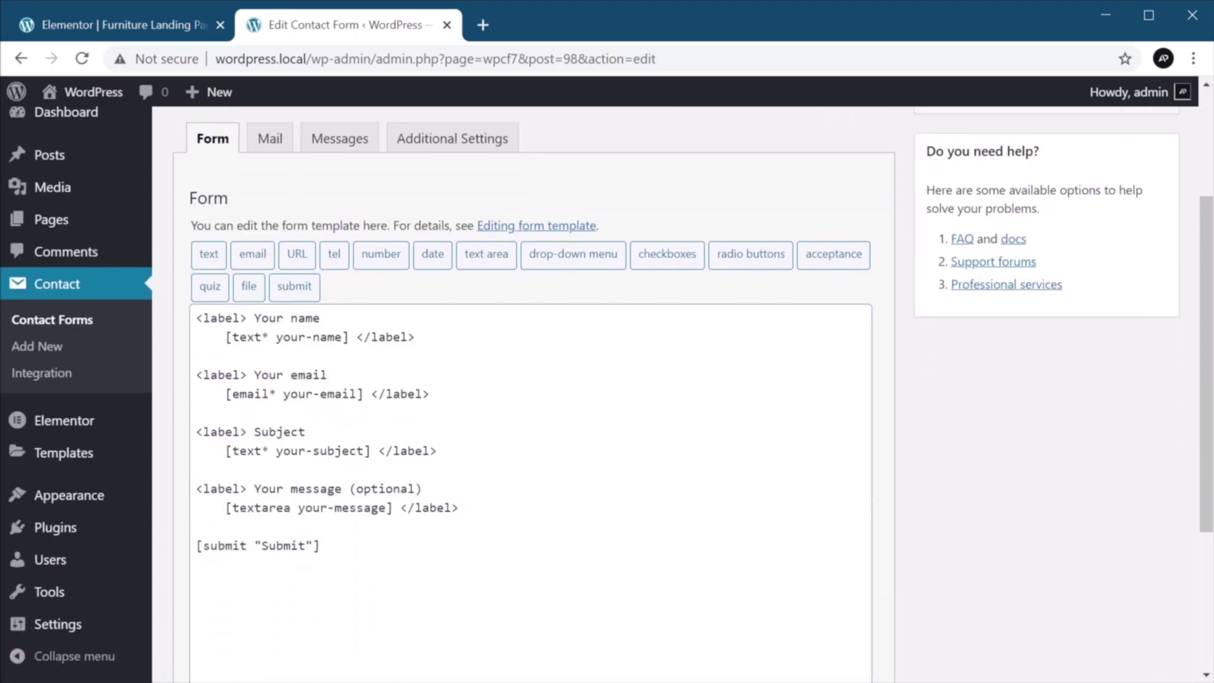
left_click(269, 432)
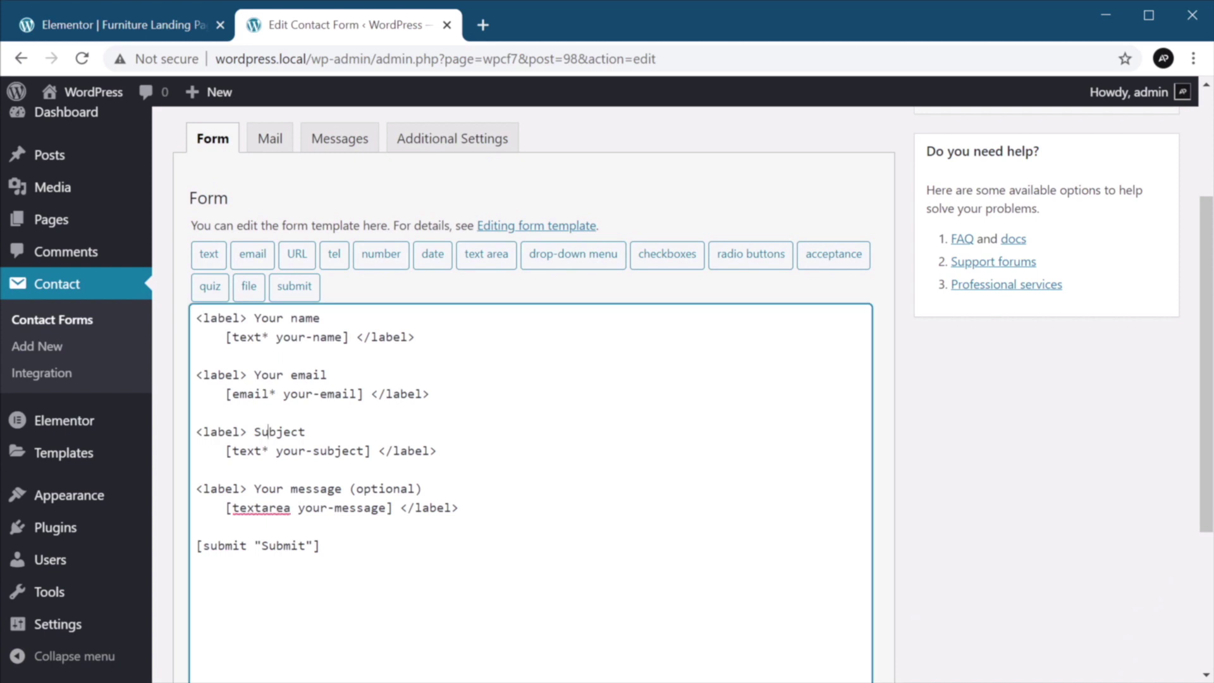
key("Home")
key("shift+Down")
key("shift+Down")
key("shift+Down")
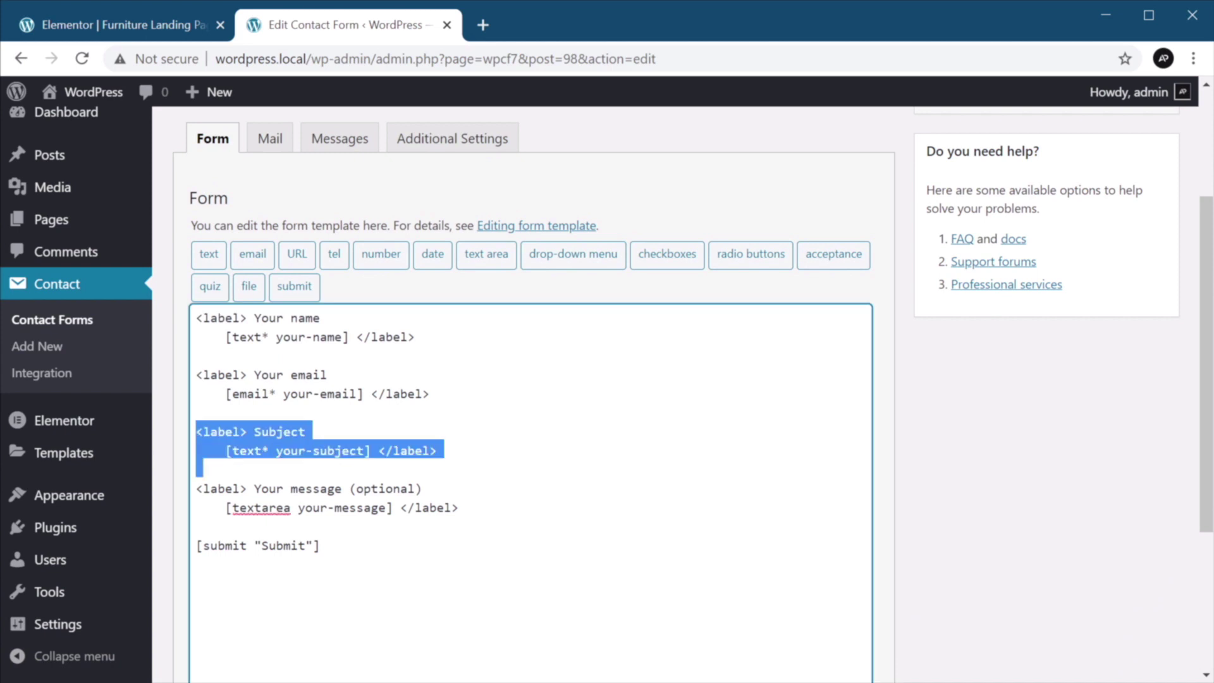
key("Delete")
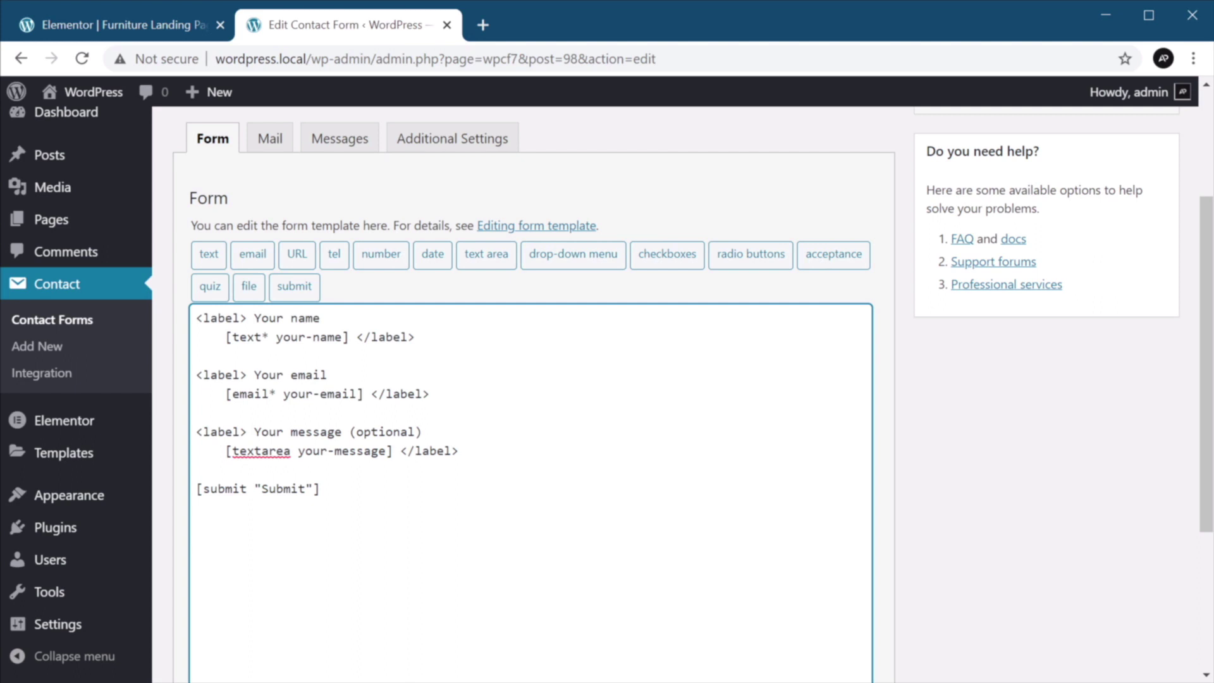
Change the submit button label to 'Send message'.
key("ctrl+shift+Left")
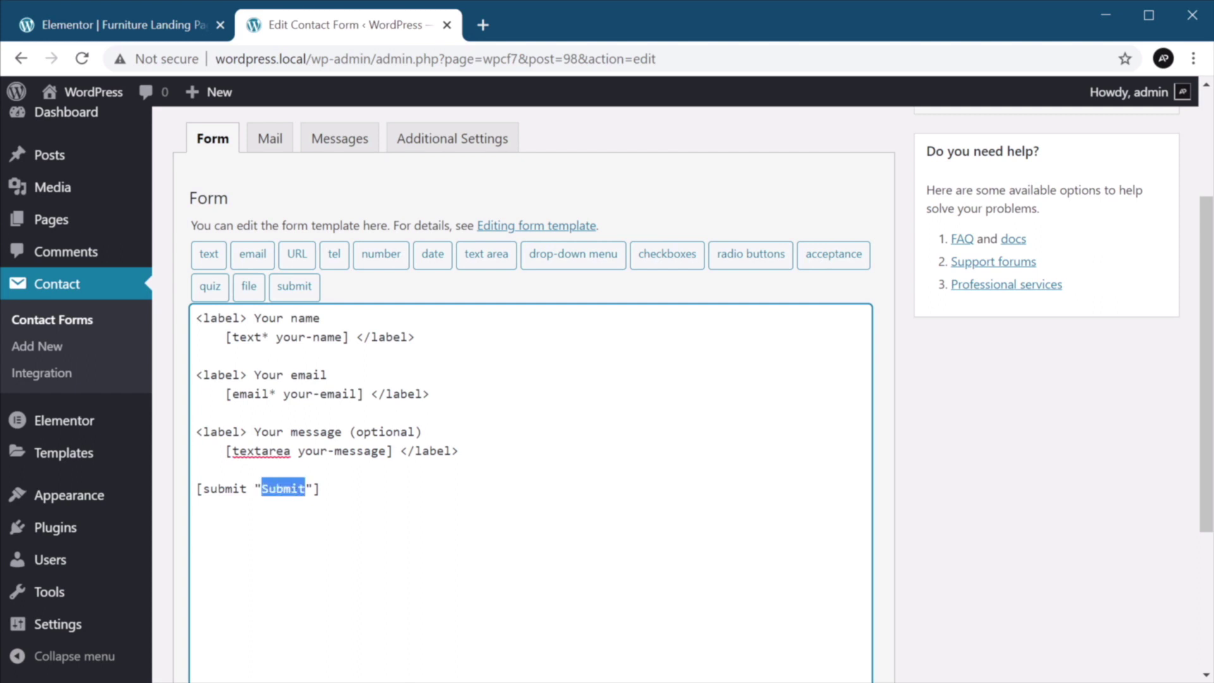
type("Semd ,e")
key("BackSpace")
key("BackSpace")
key("BackSpace")
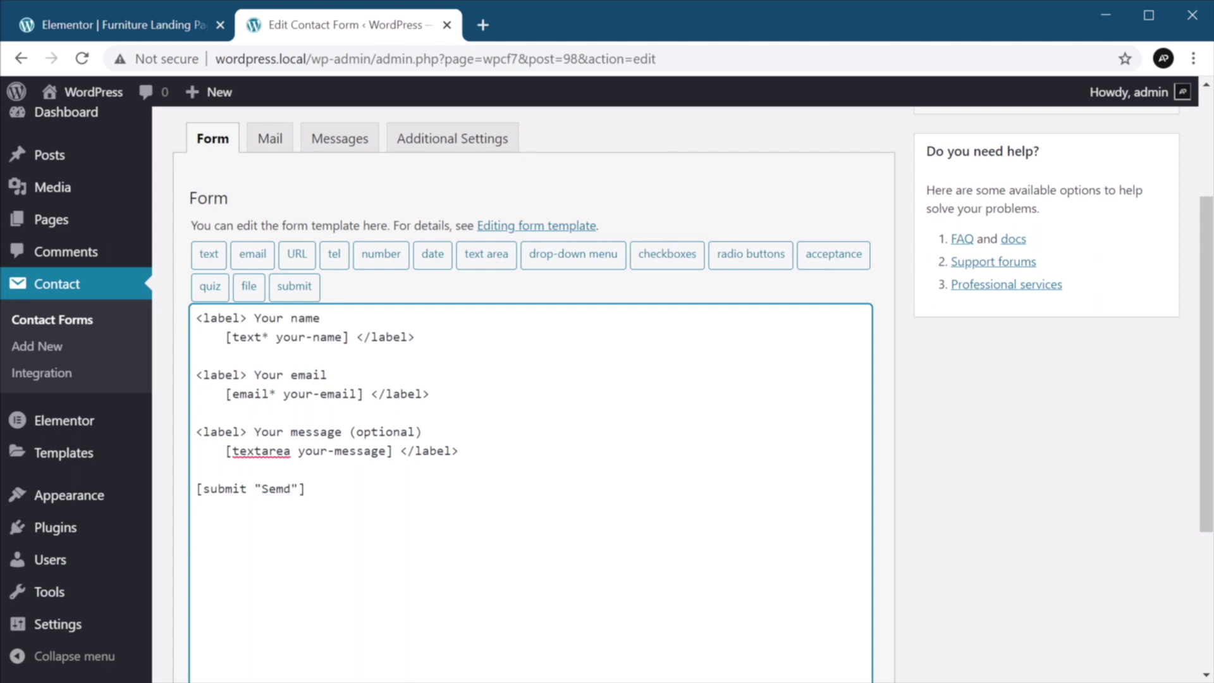
key("Left")
key("BackSpace")
key("BackSpace")
type("en")
key("Right")
type("message")
scroll(531, 379, "down", 2)
scroll(531, 379, "up", 2)
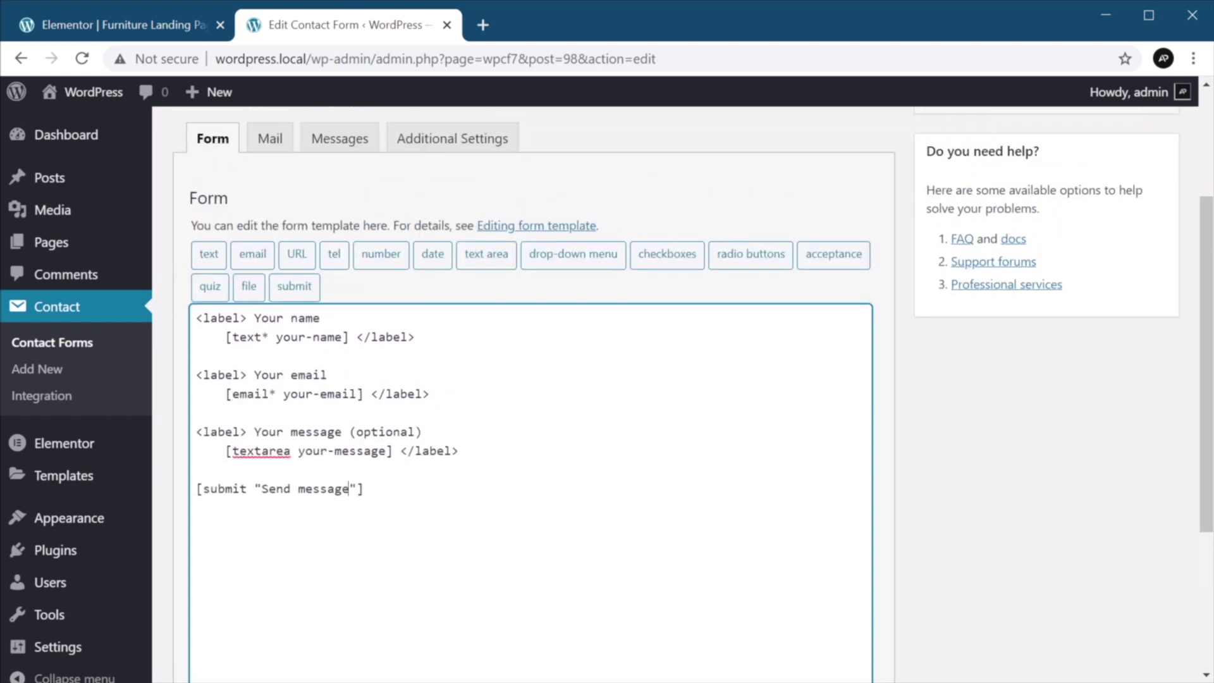
Review the mail, messages and additional settings, save Contact form 1 and copy its shortcode.
left_click(269, 140)
left_click(304, 203)
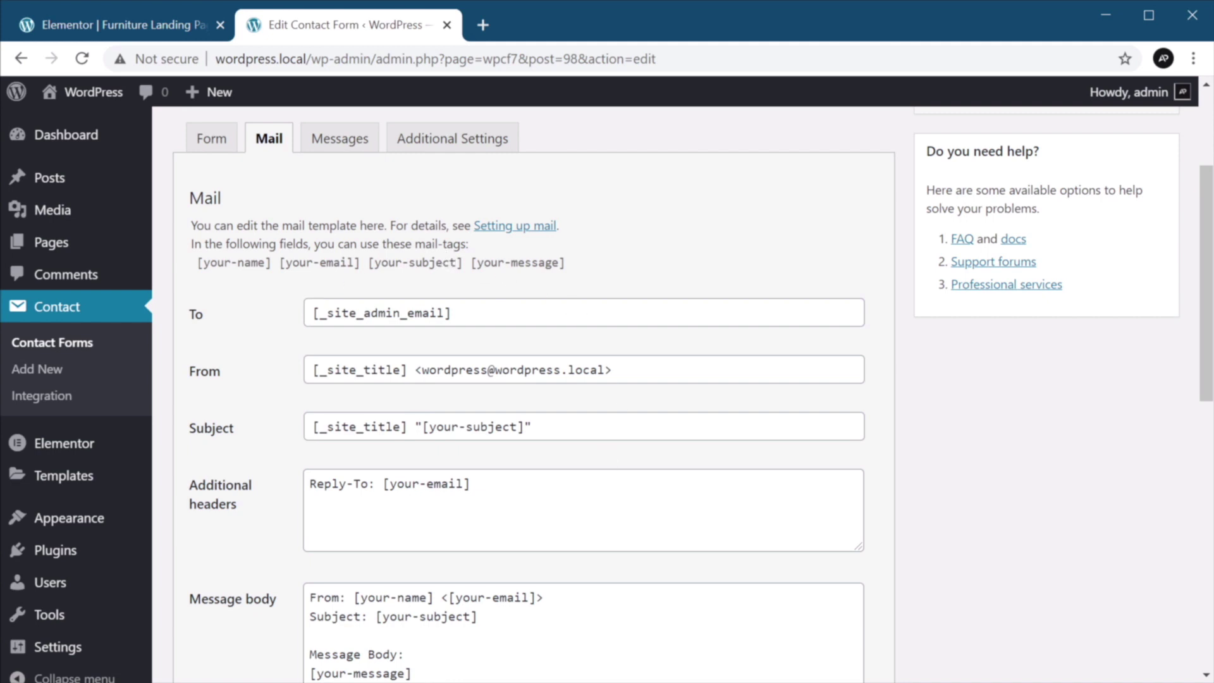
scroll(582, 380, "down", 3)
scroll(582, 379, "up", 3)
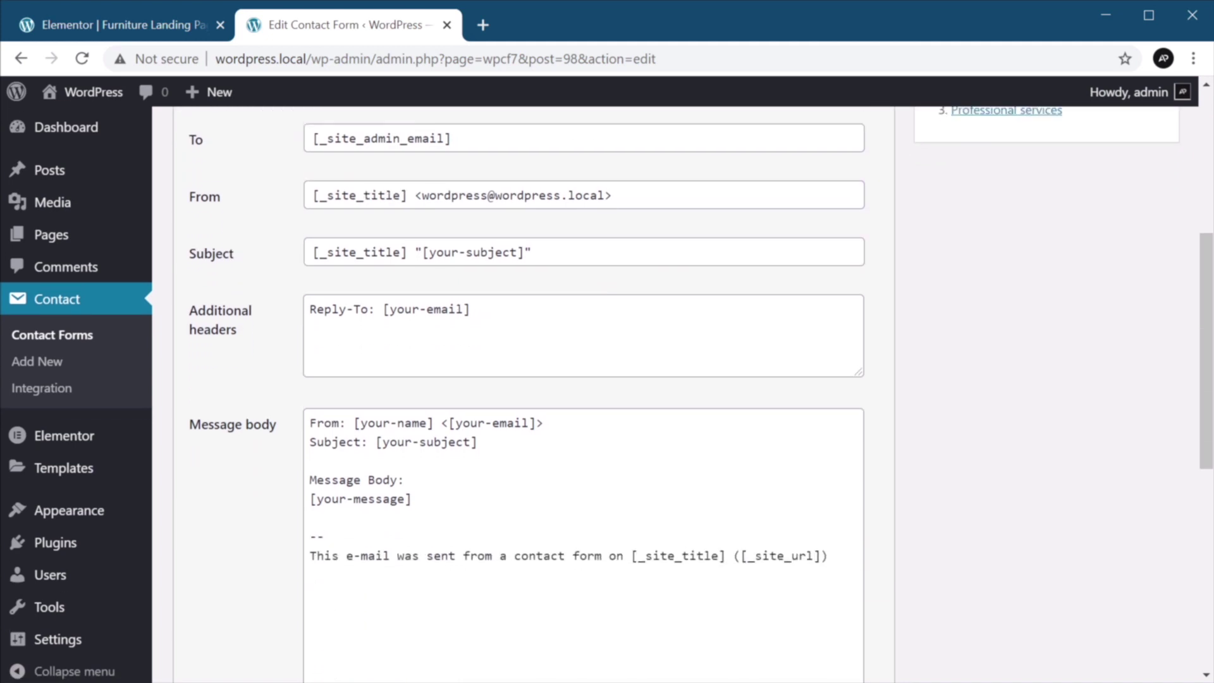
left_click(358, 144)
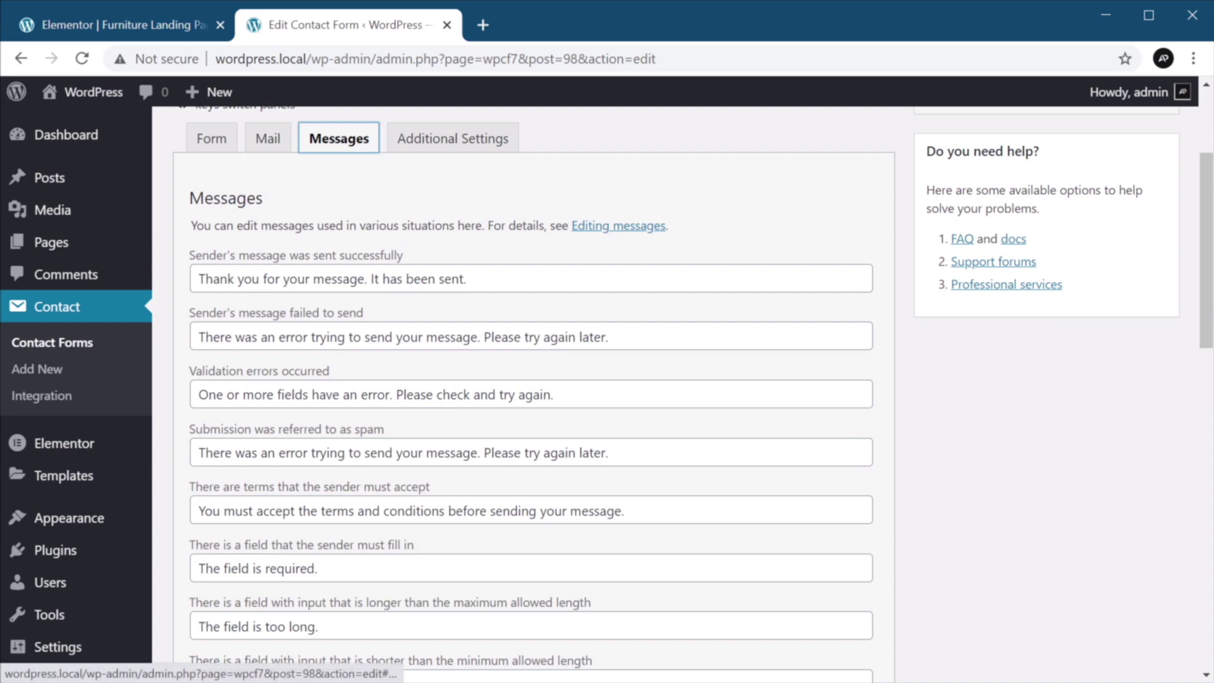
left_click(441, 142)
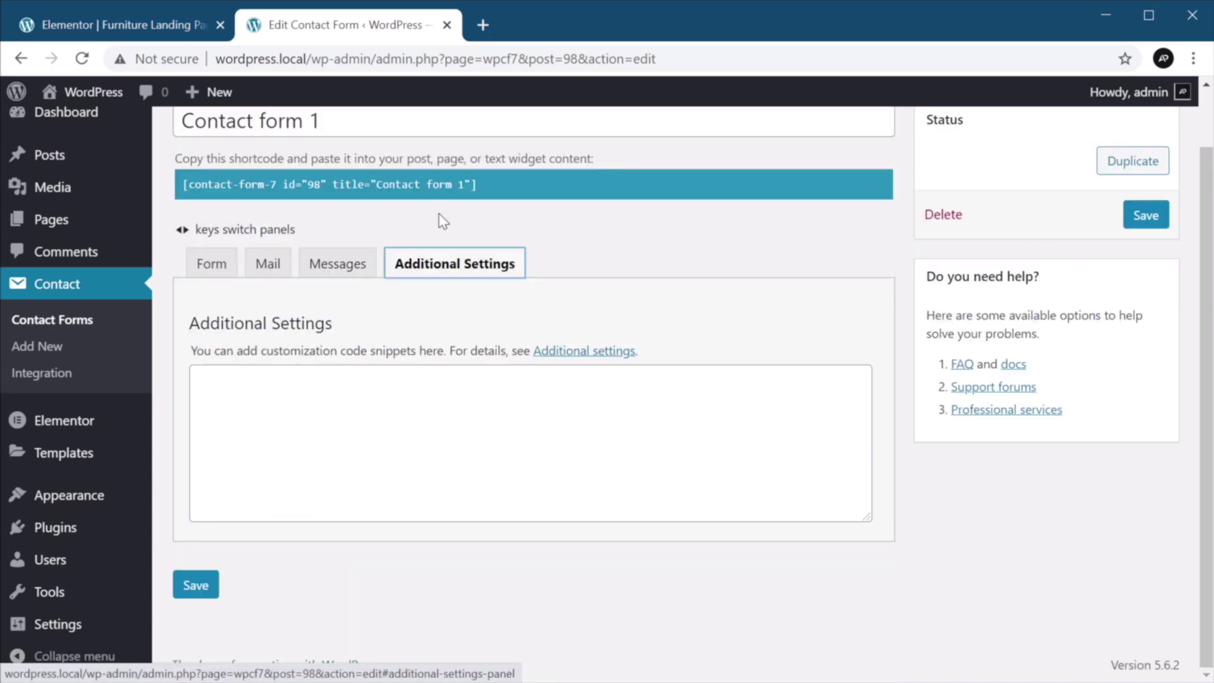
left_click(211, 263)
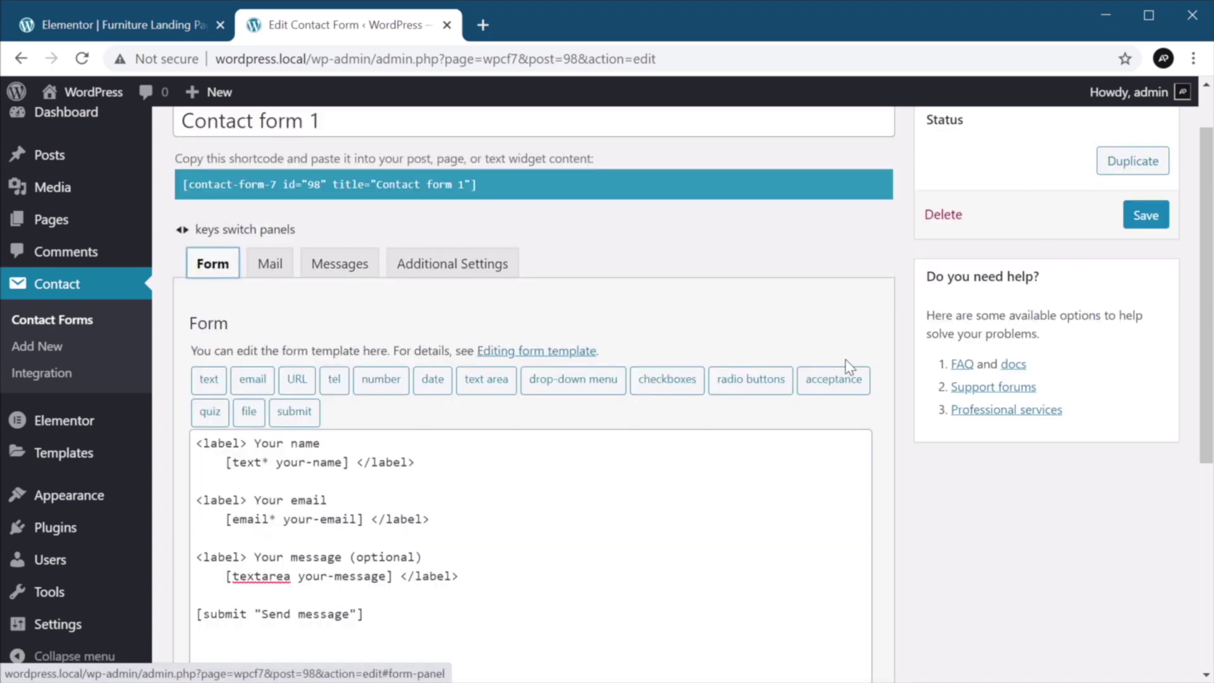
scroll(804, 378, "up", 2)
left_click(1141, 274)
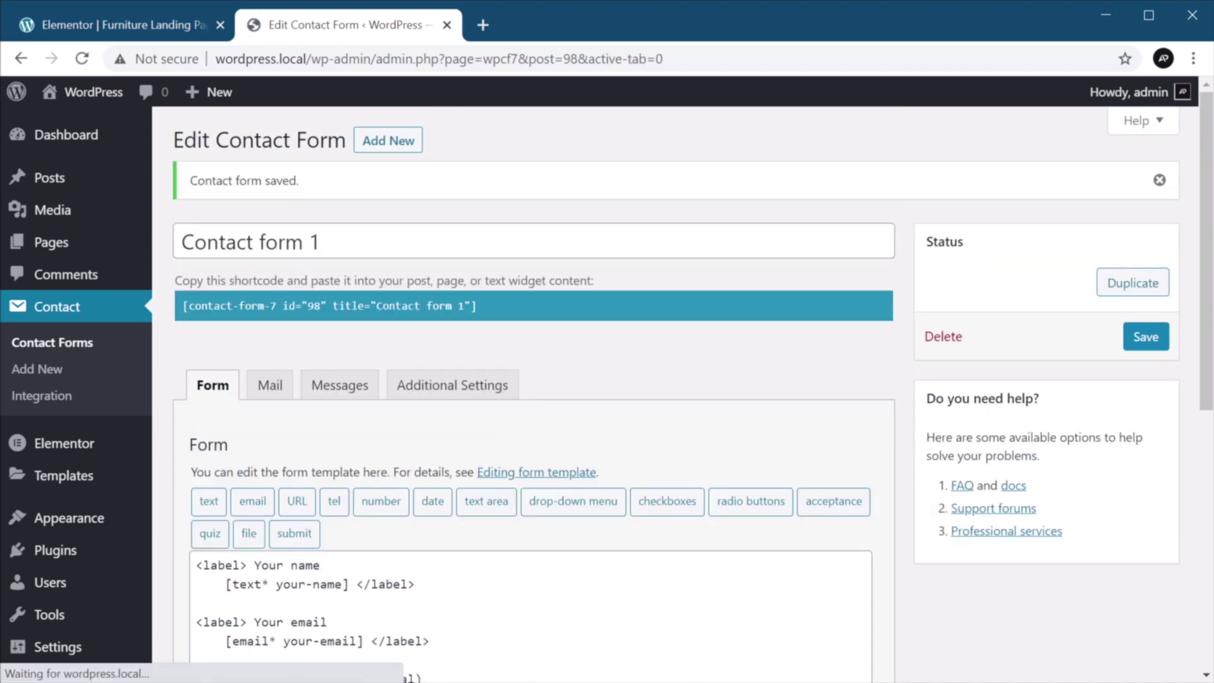
left_click(418, 306)
key("ctrl+c")
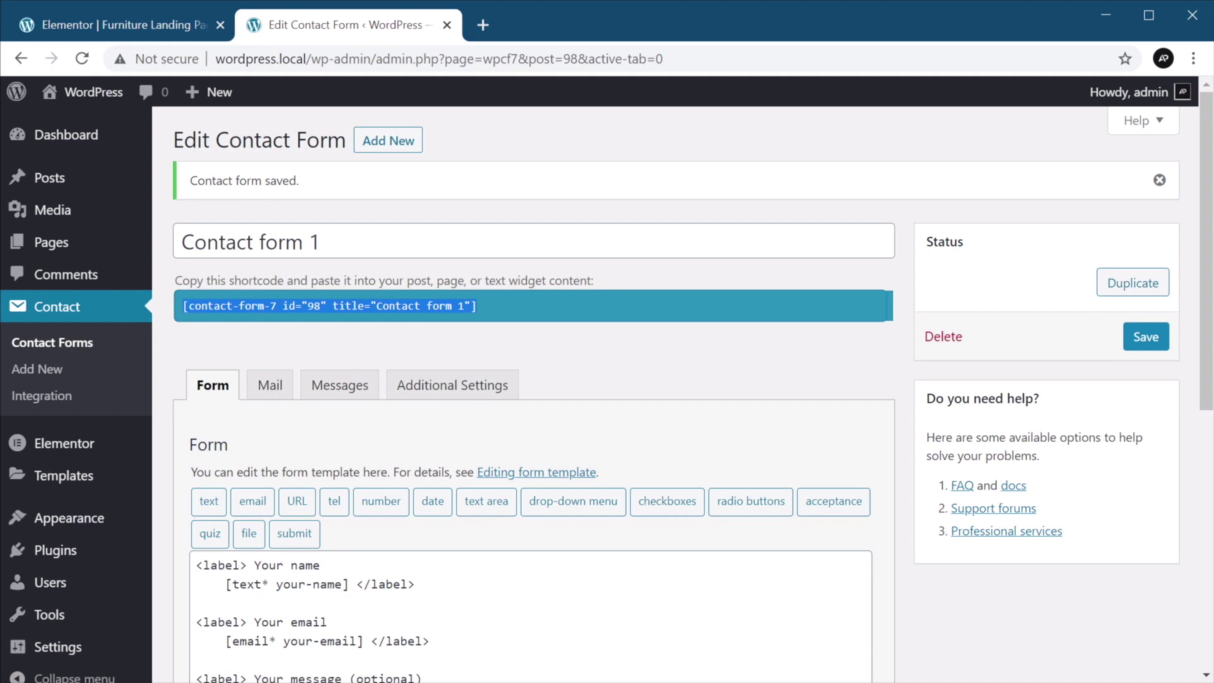
Add a Shortcode widget below 'Let's get in touch' holding the Contact form 1 shortcode.
left_click(127, 16)
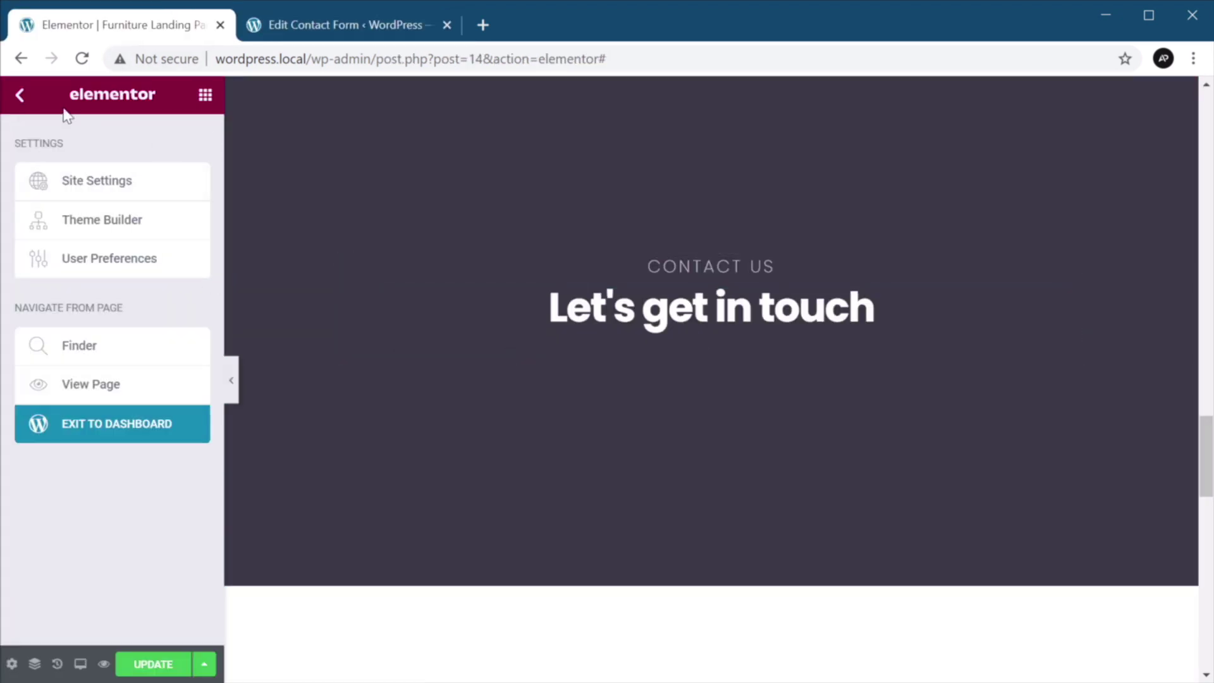
left_click(19, 94)
type("sh")
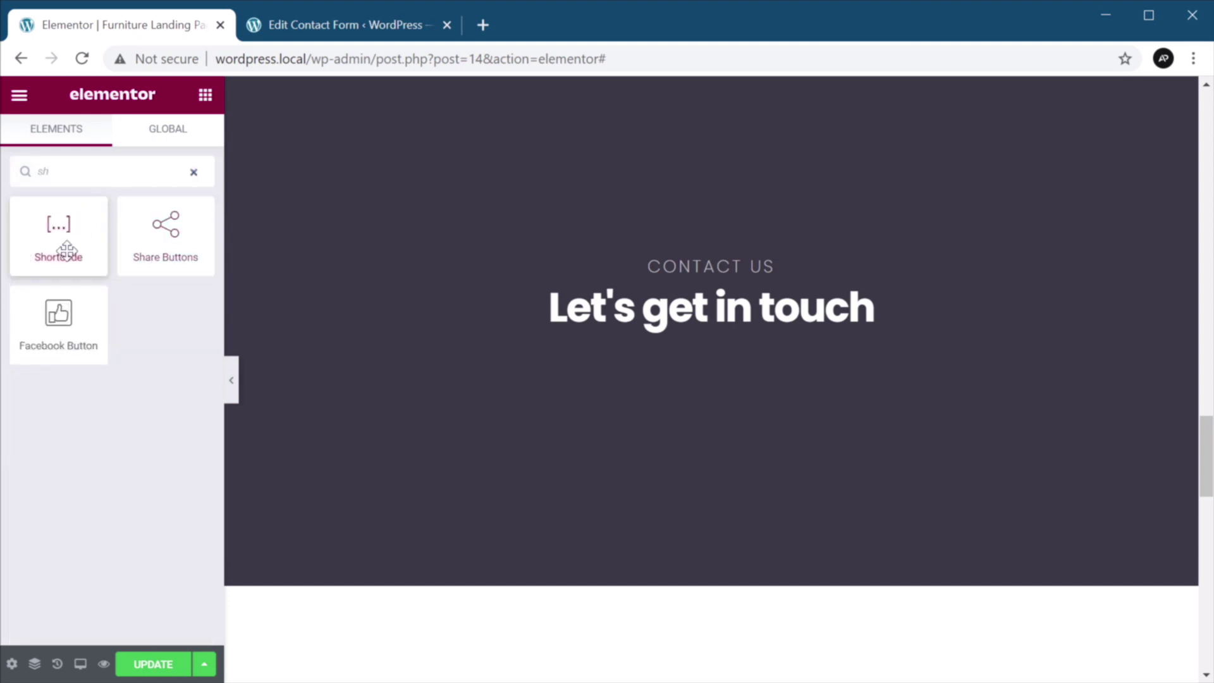
left_click_drag(59, 249, 657, 356)
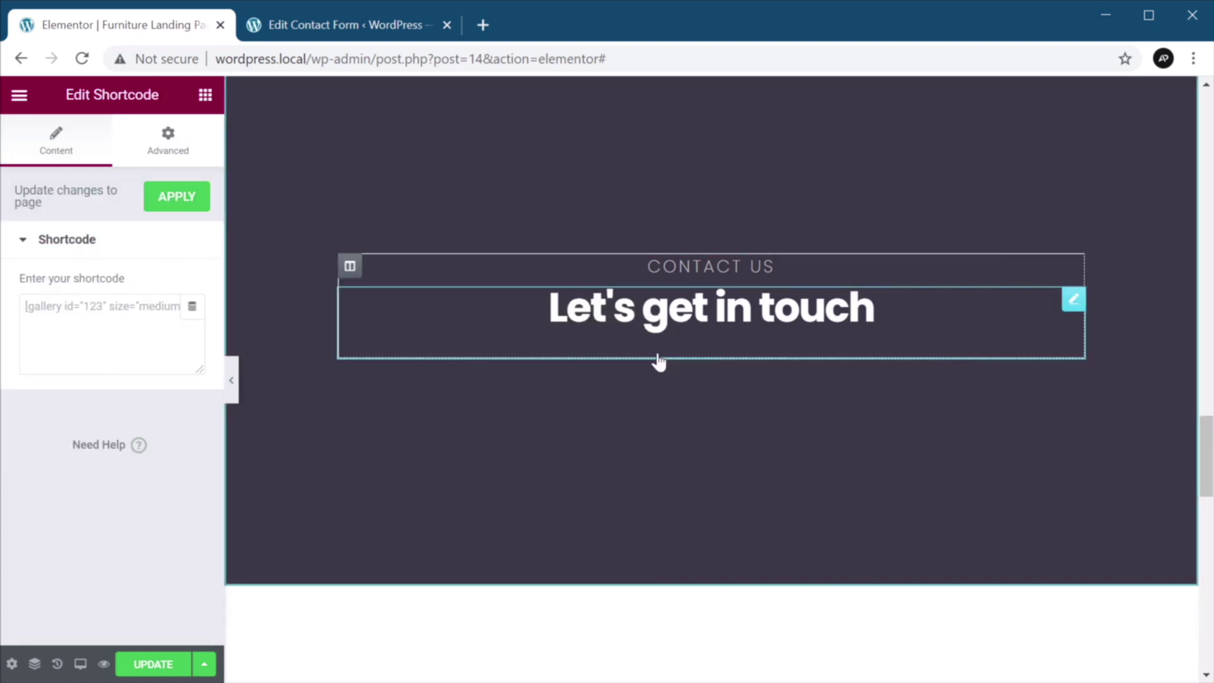
left_click(105, 332)
key("ctrl+v")
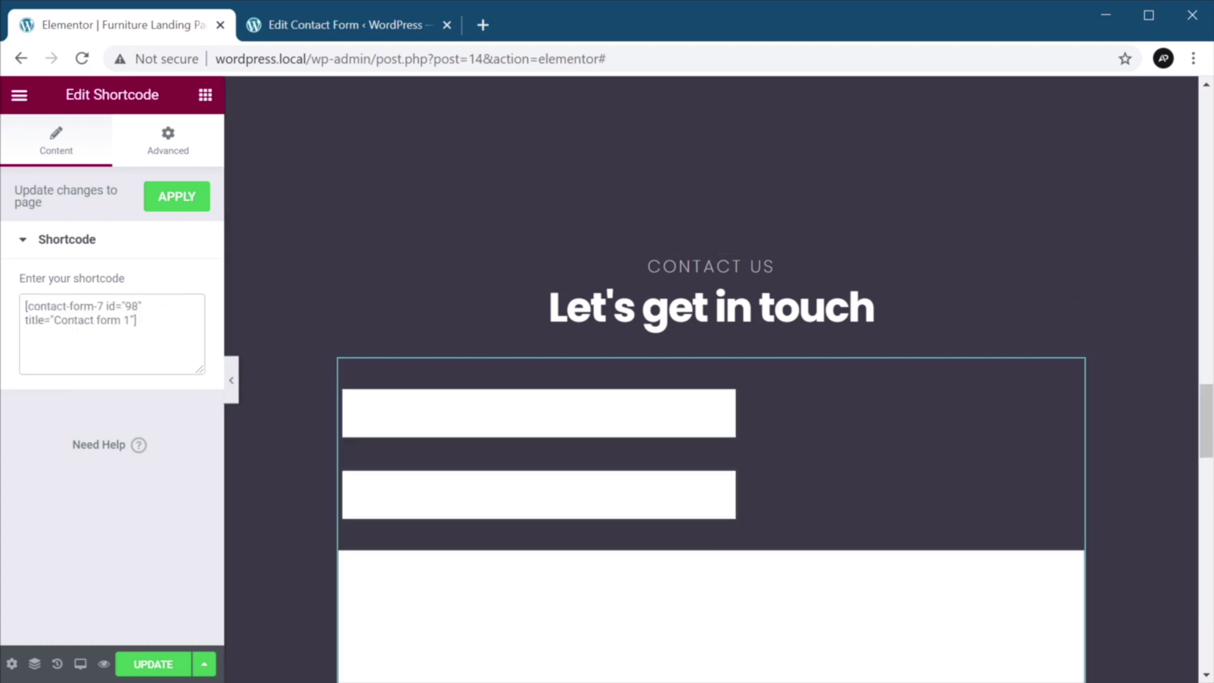
Try the form's two fields and message box in the preview, then check the Advanced settings.
scroll(870, 523, "down", 3)
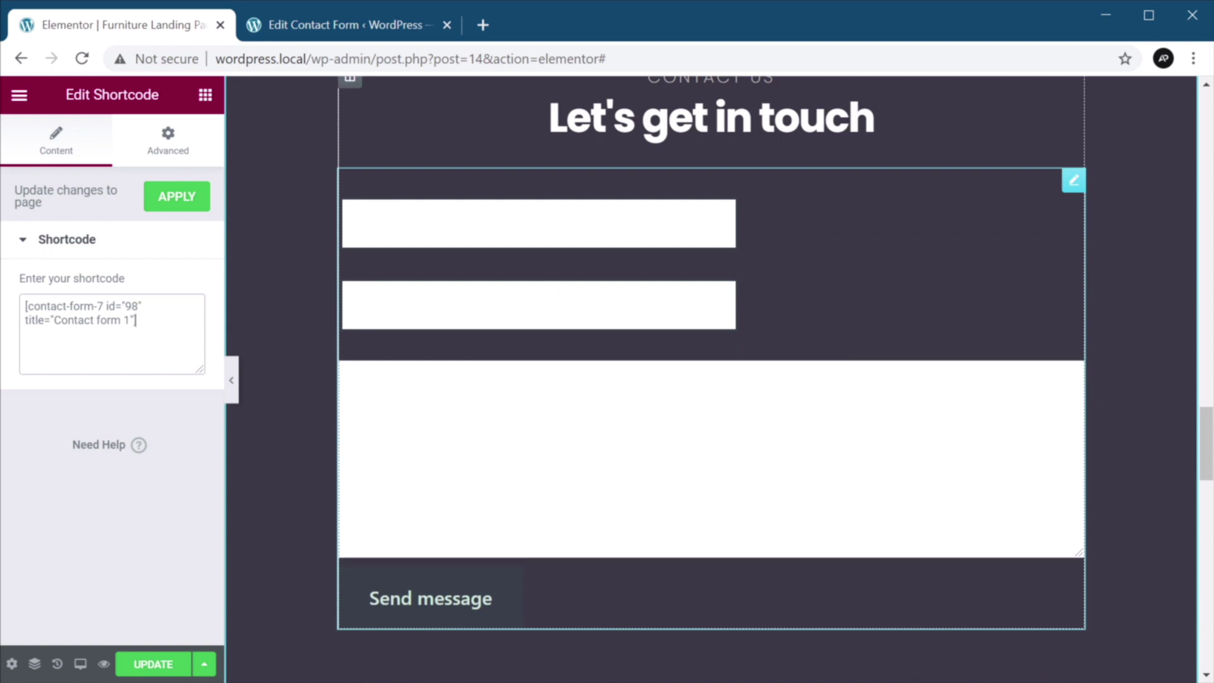
left_click(352, 223)
left_click(352, 305)
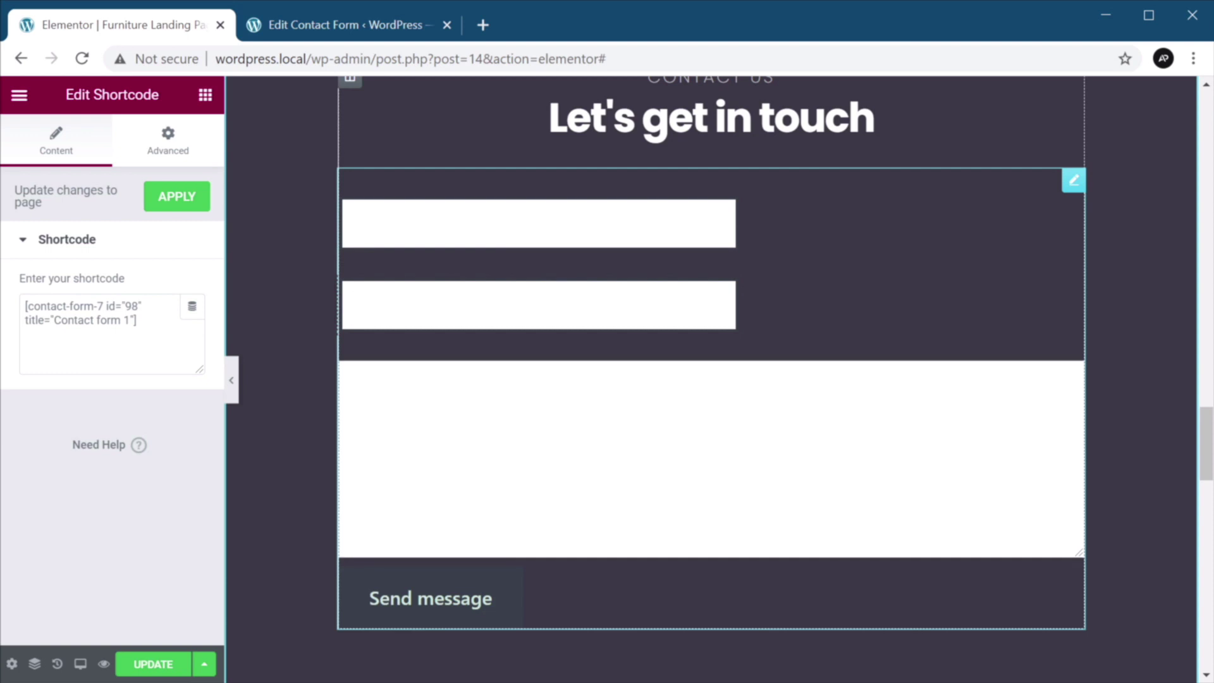
left_click(344, 373)
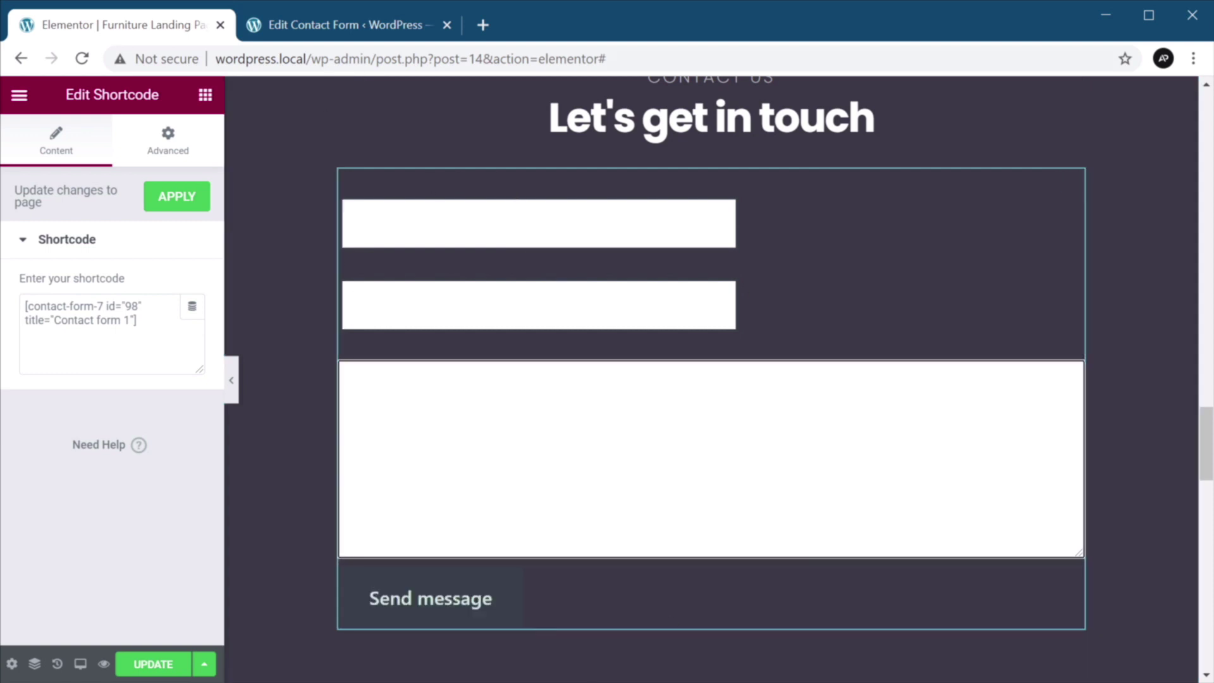
left_click(173, 147)
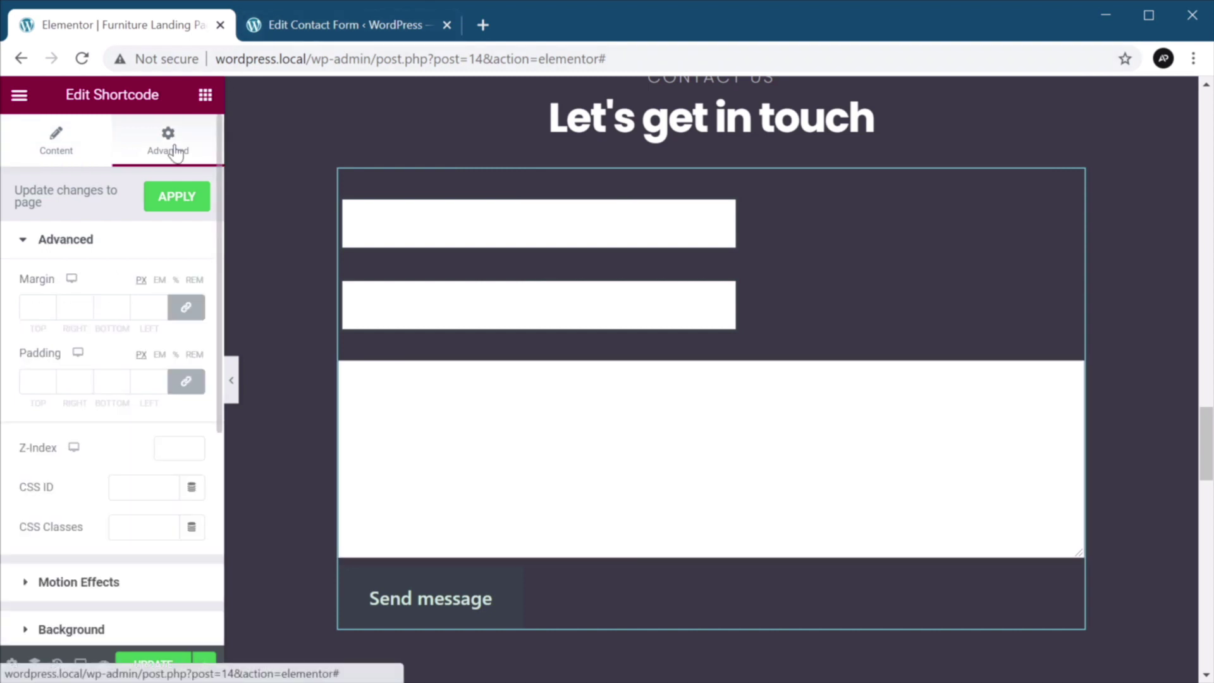
left_click(70, 151)
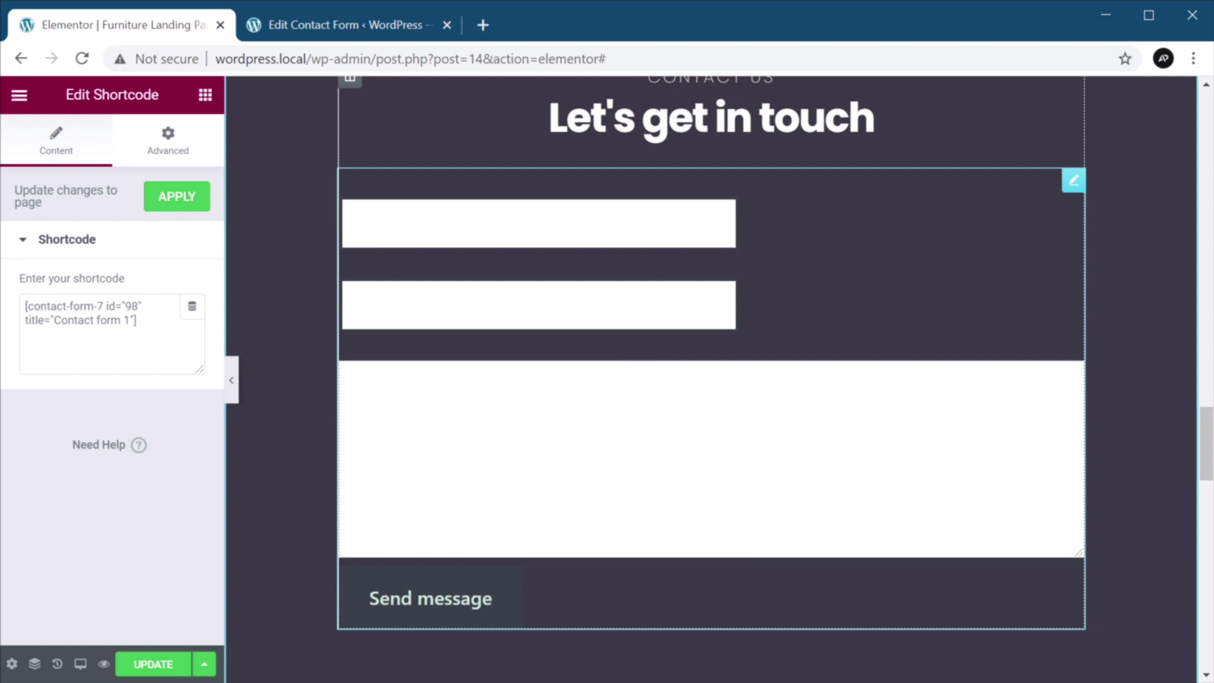
scroll(412, 257, "up", 1)
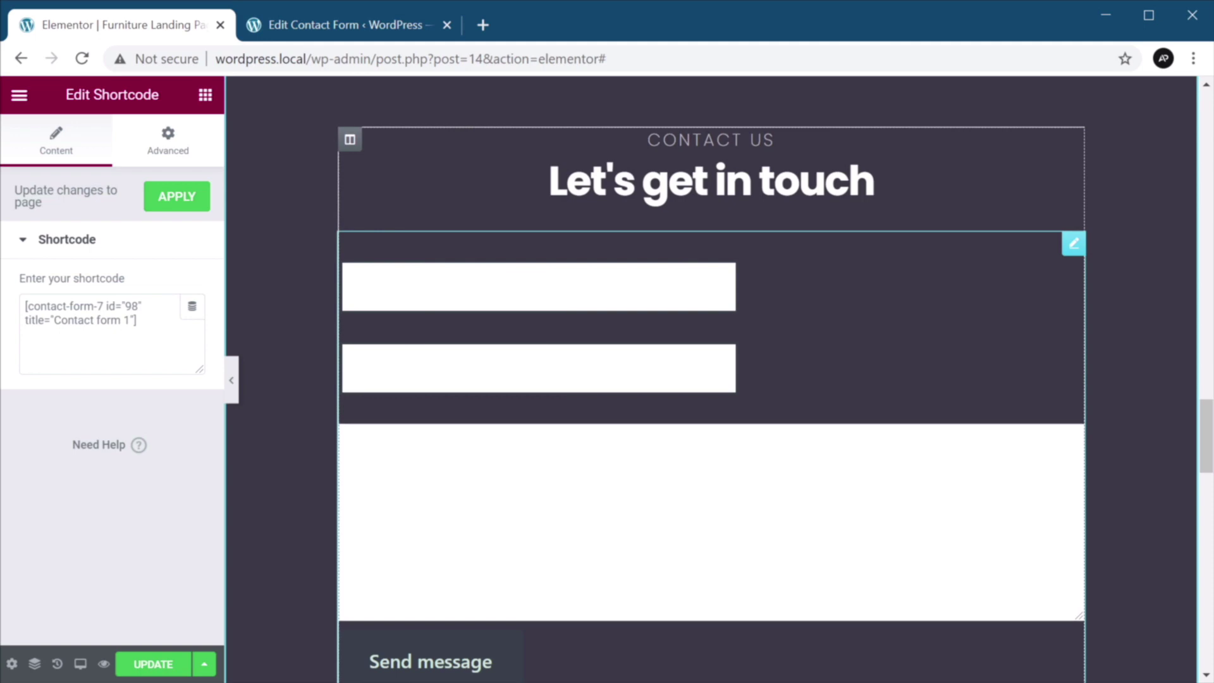
Delete the shortcode form block below the heading.
right_click(840, 268)
left_click(913, 535)
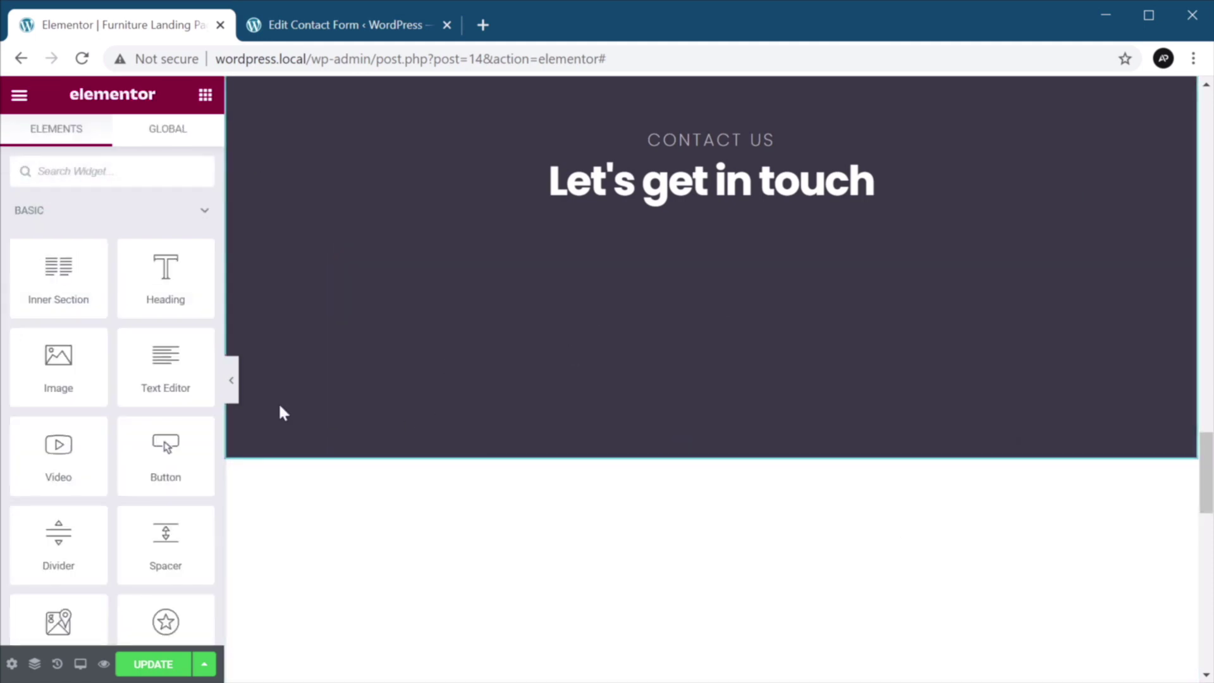
scroll(11, 324, "down", 5)
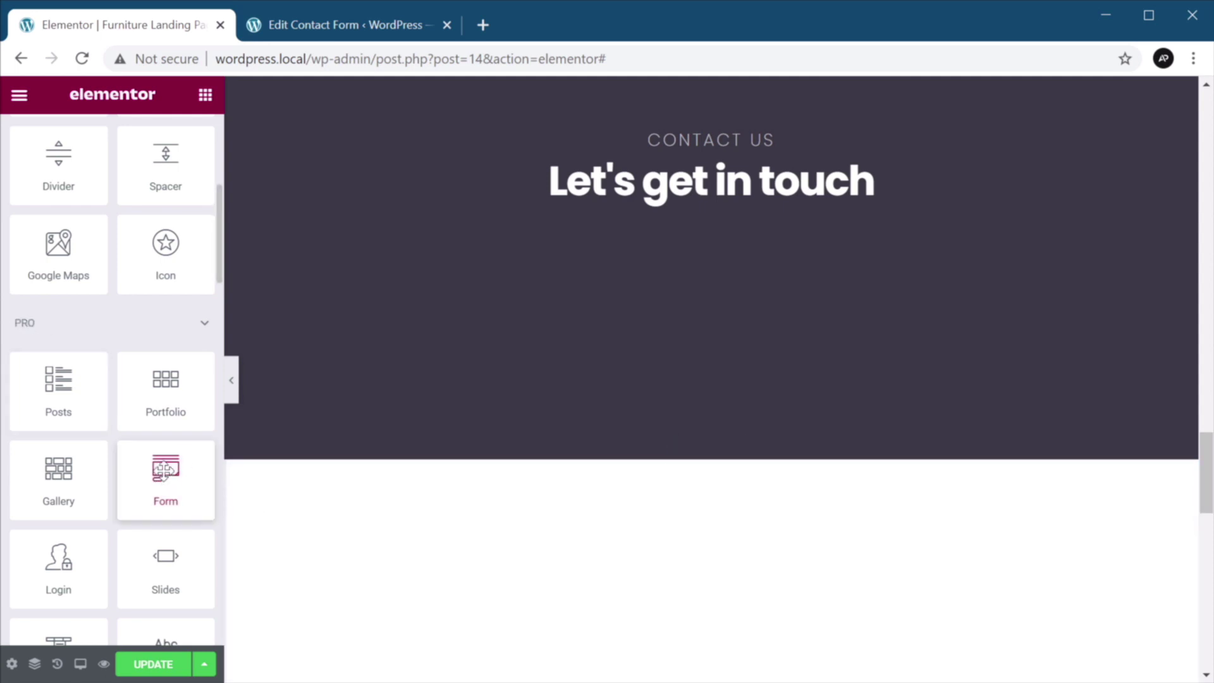
Add an Elementor Form widget under the 'Let's get in touch' heading.
left_click_drag(164, 471, 703, 243)
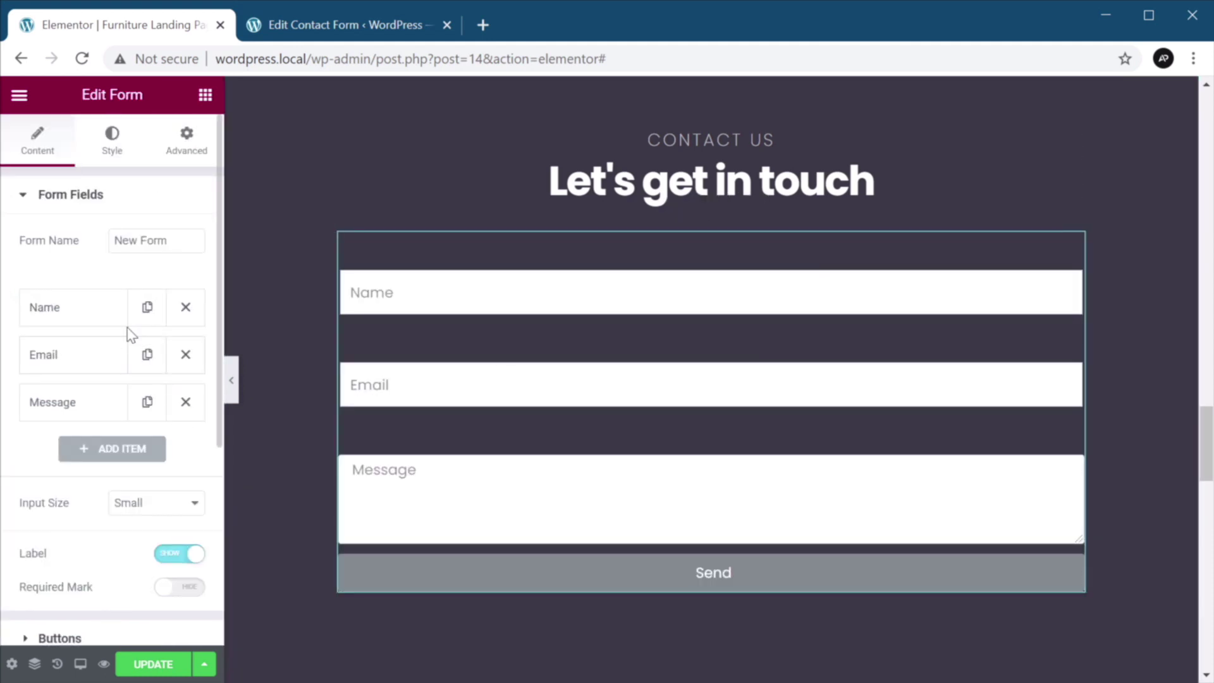
scroll(89, 453, "down", 5)
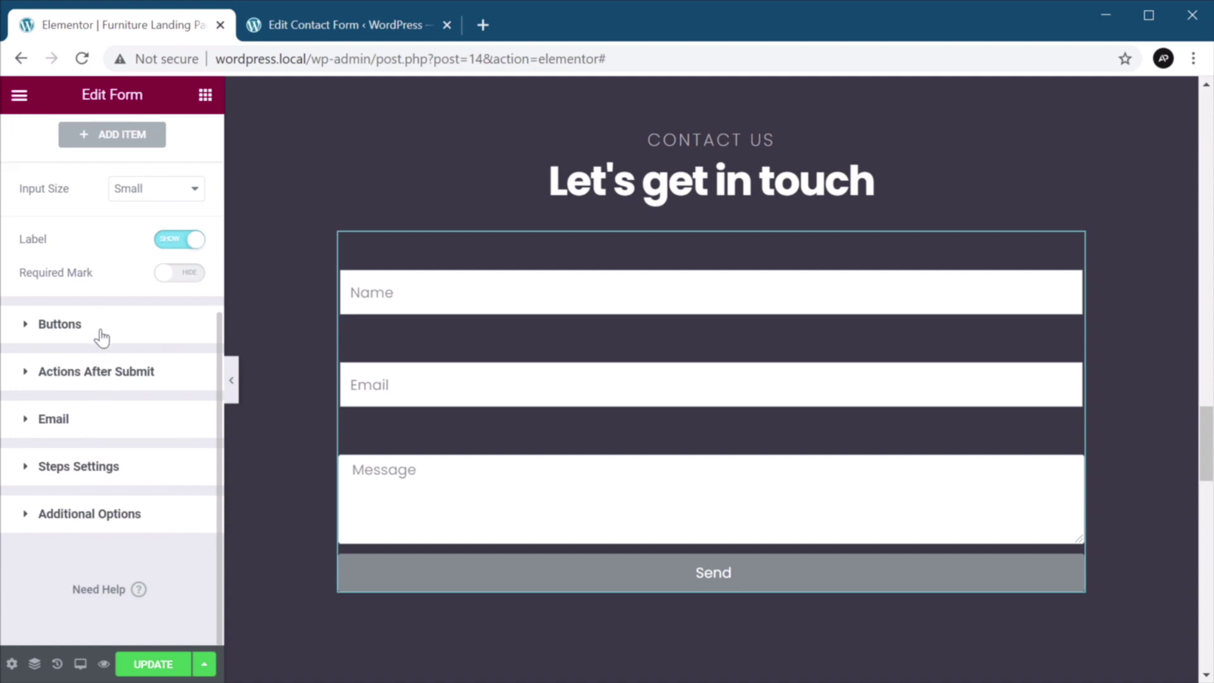
scroll(92, 423, "up", 5)
left_click(112, 141)
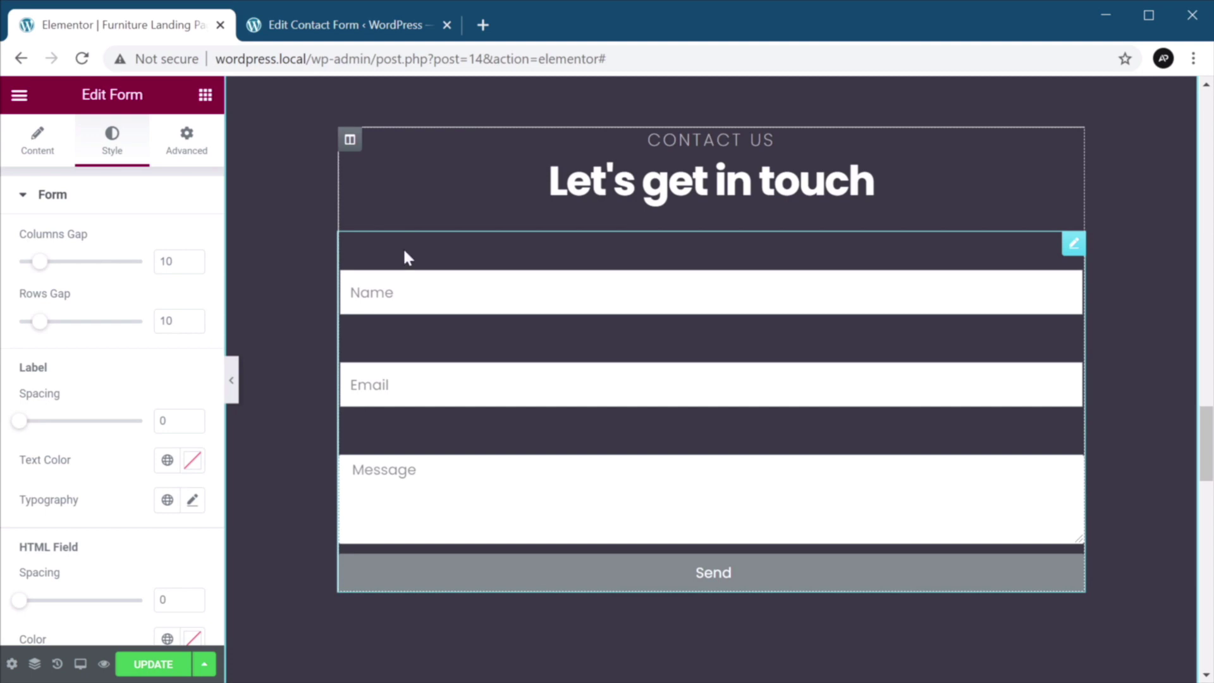
Rename the form from 'New Form' to 'Contact Form'.
left_click(37, 140)
left_click_drag(168, 240, 114, 240)
type("Contact Form")
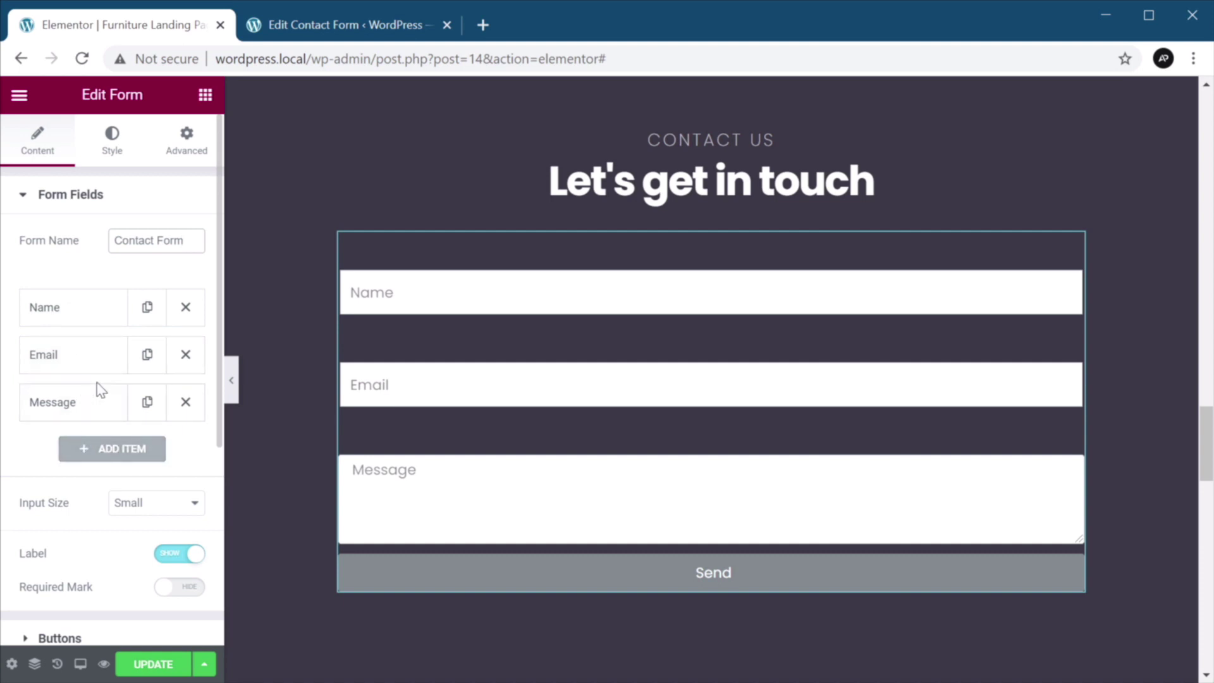
Add a trial fourth field, try the Select and URL types, then remove it.
left_click(118, 450)
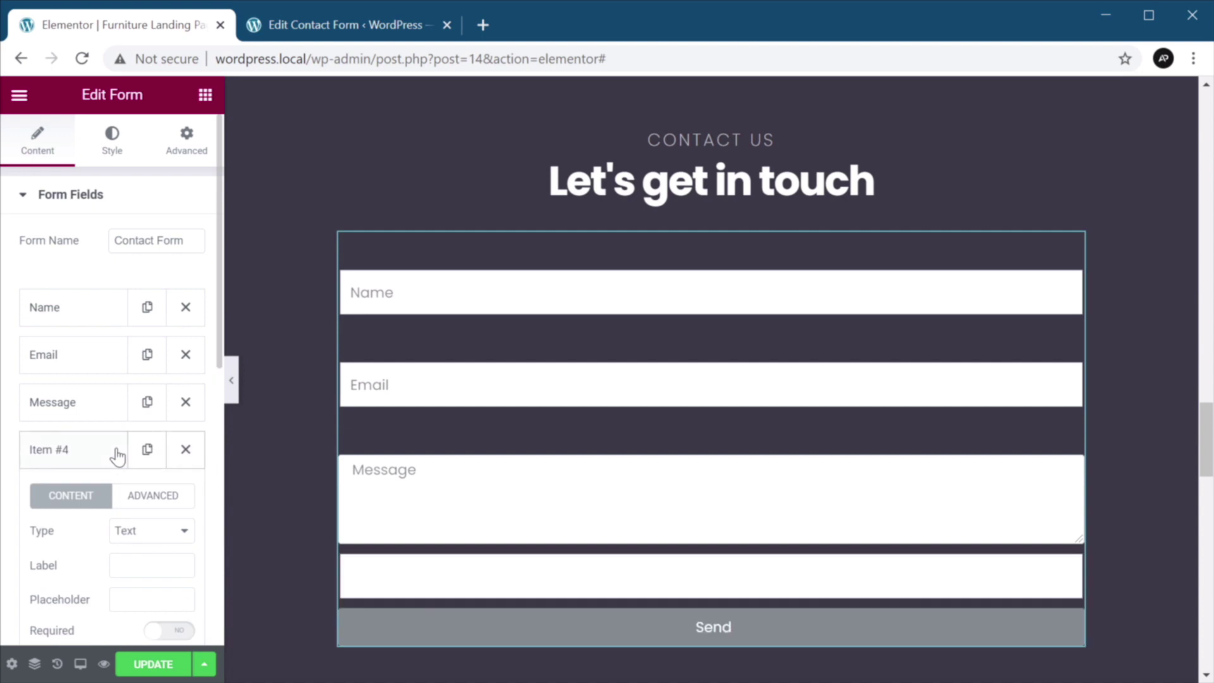
scroll(101, 401, "down", 3)
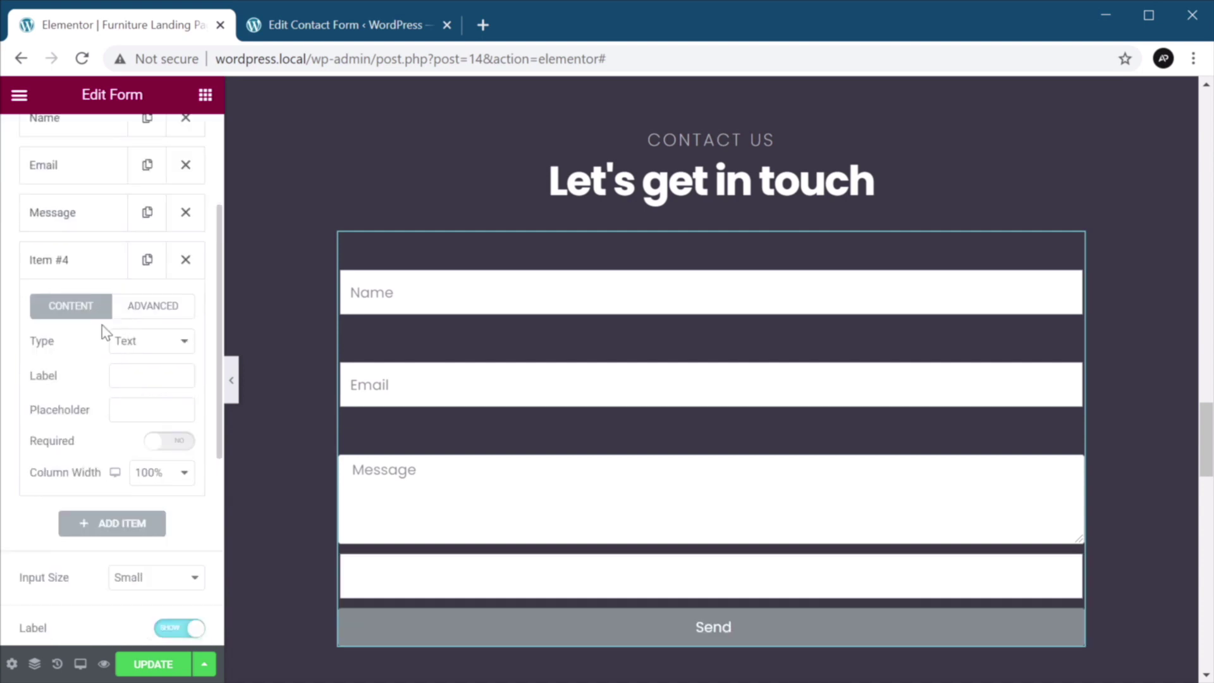
left_click(142, 341)
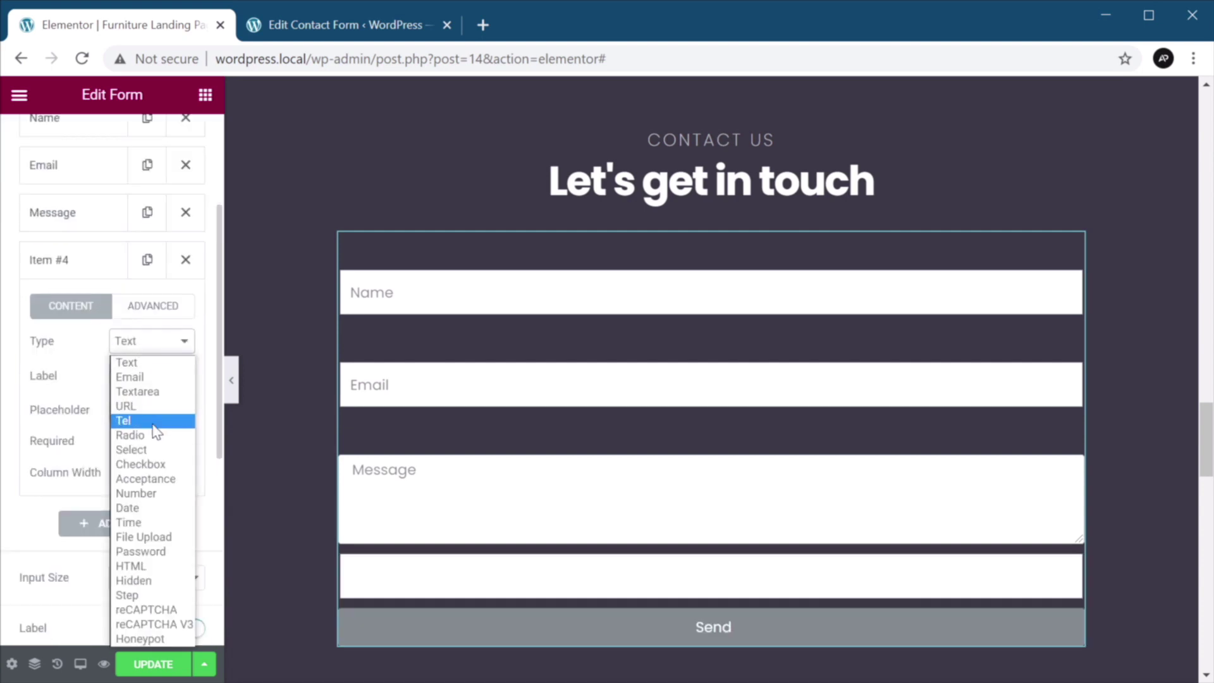
left_click(155, 449)
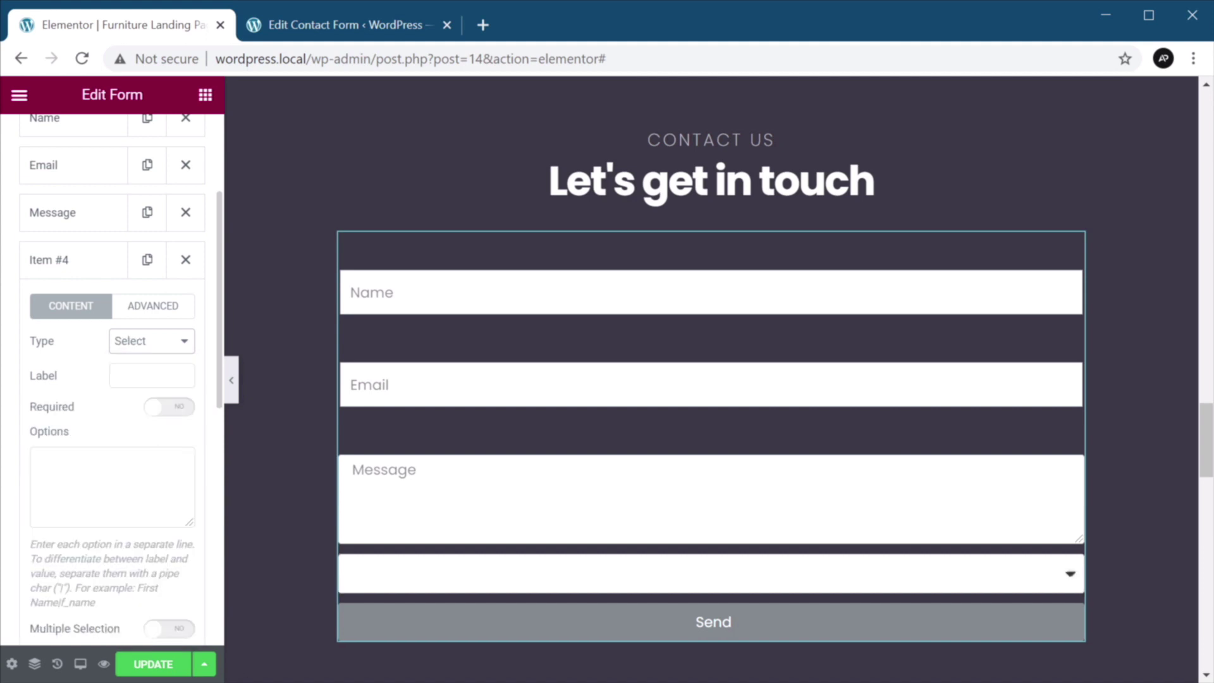
left_click(151, 345)
left_click(157, 408)
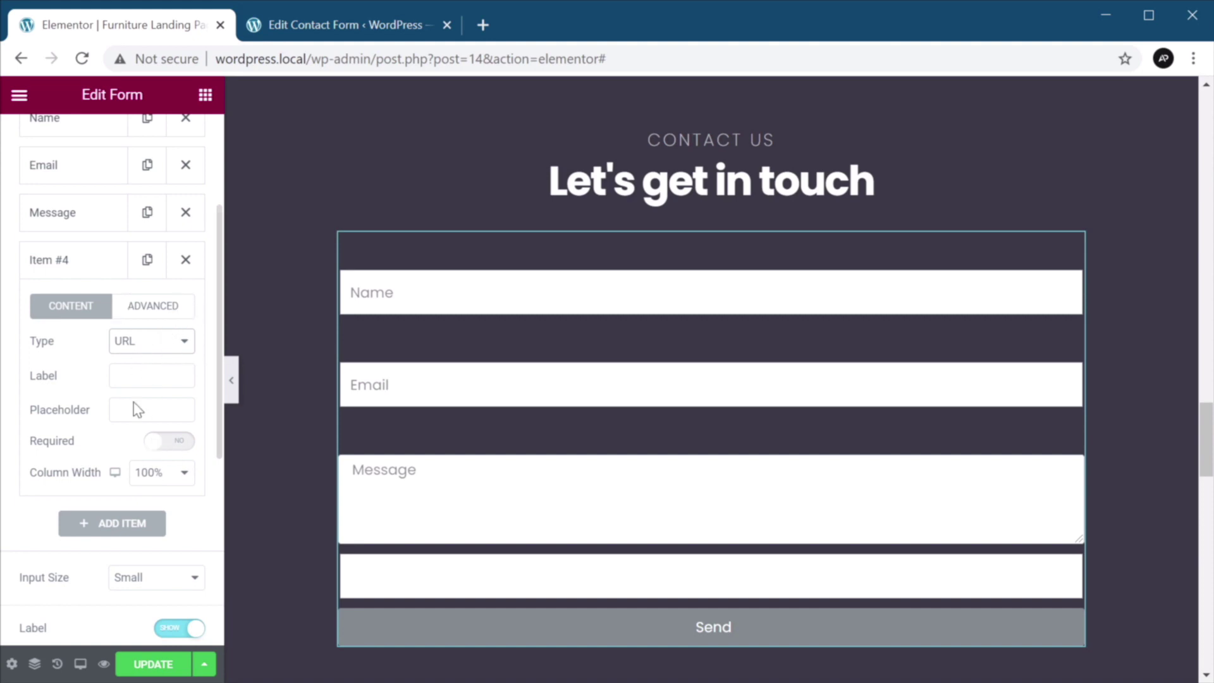
left_click(186, 260)
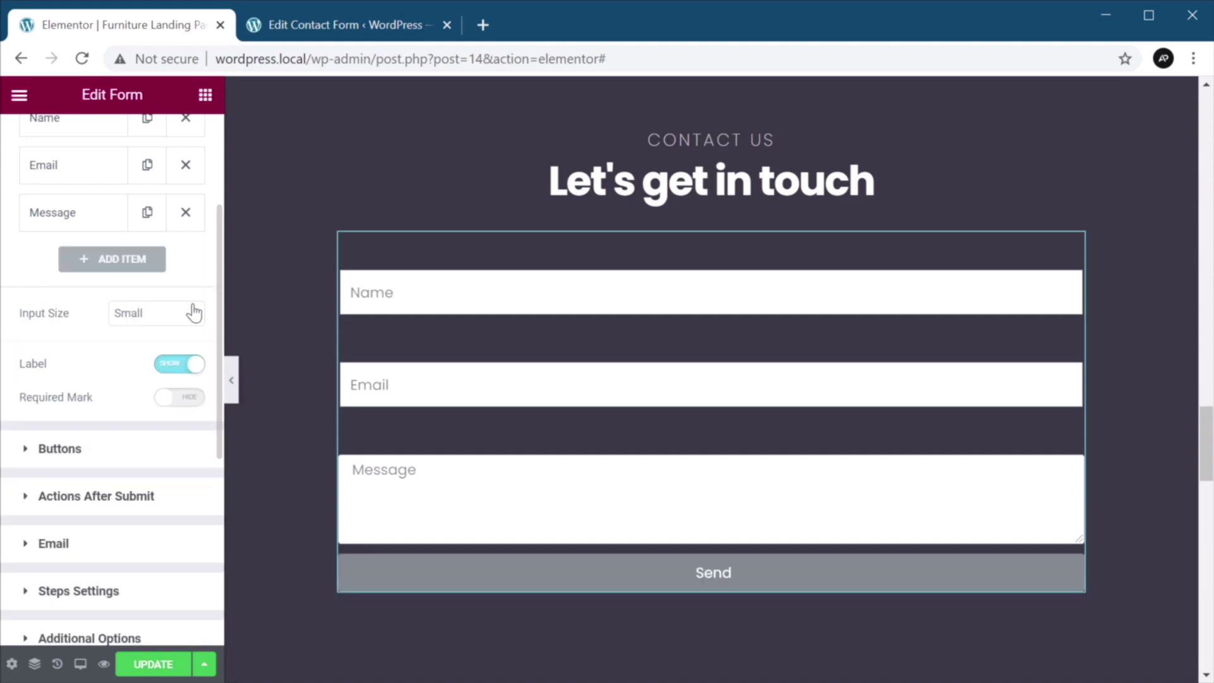
Make the Name, Email and Message fields required.
scroll(190, 313, "up", 2)
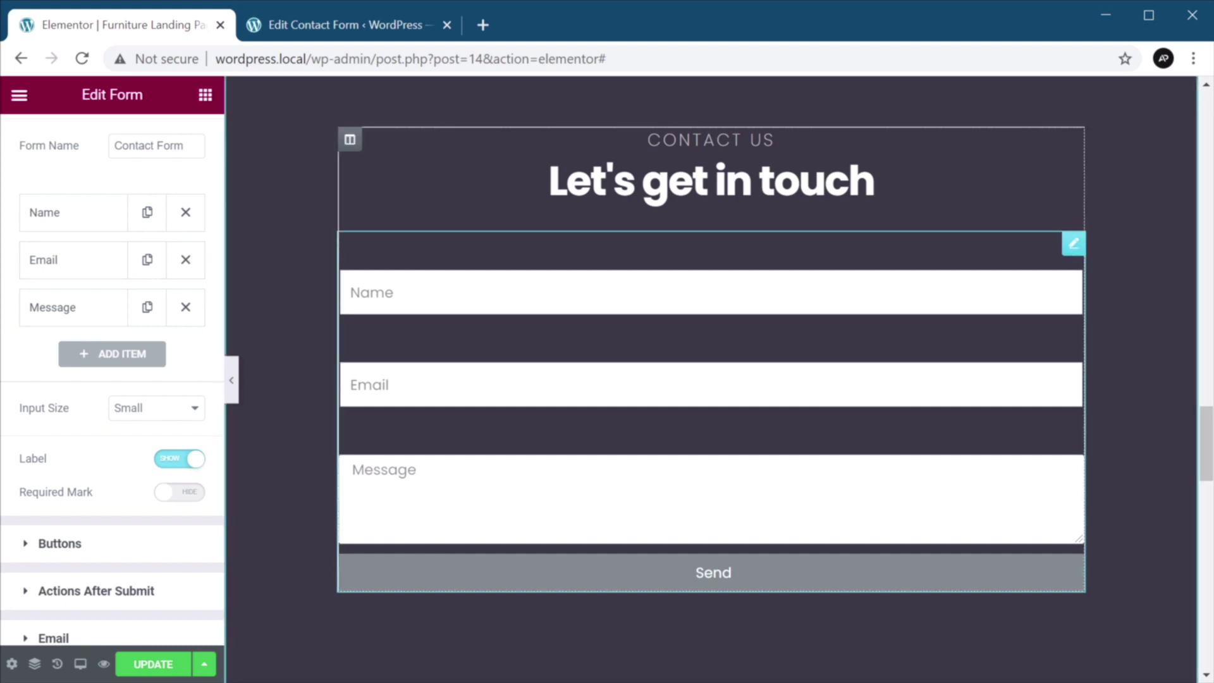
scroll(95, 325, "up", 2)
left_click(98, 319)
scroll(104, 332, "down", 2)
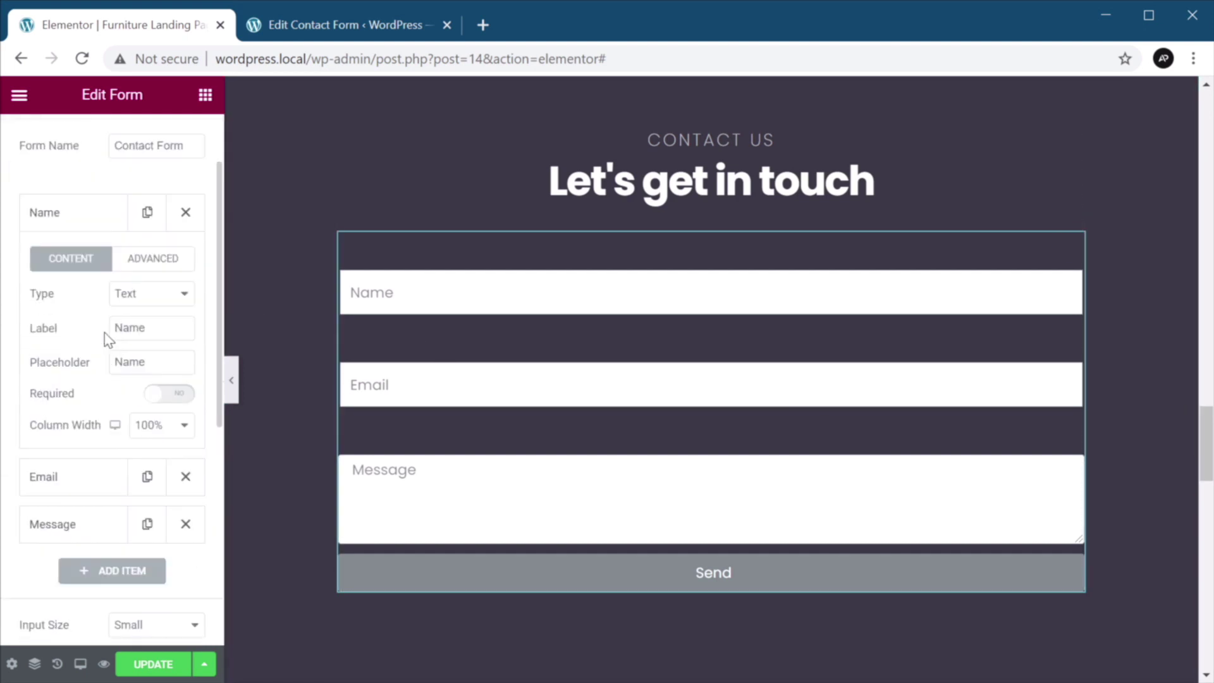
left_click(170, 393)
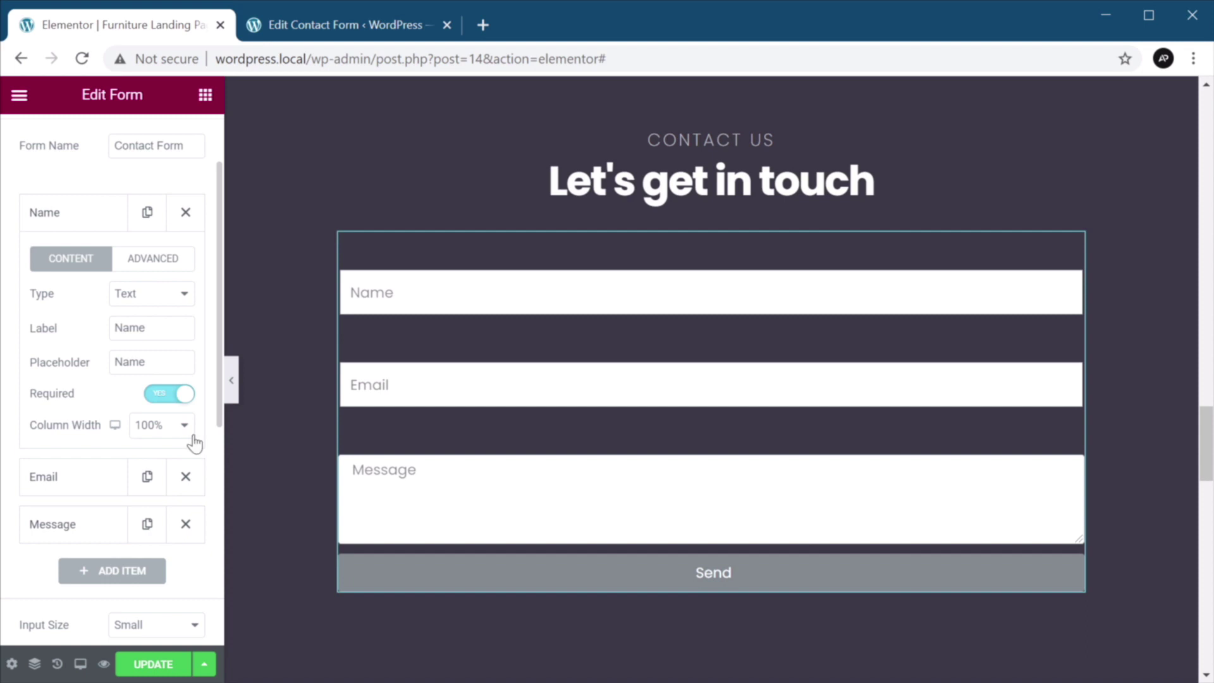
left_click(108, 476)
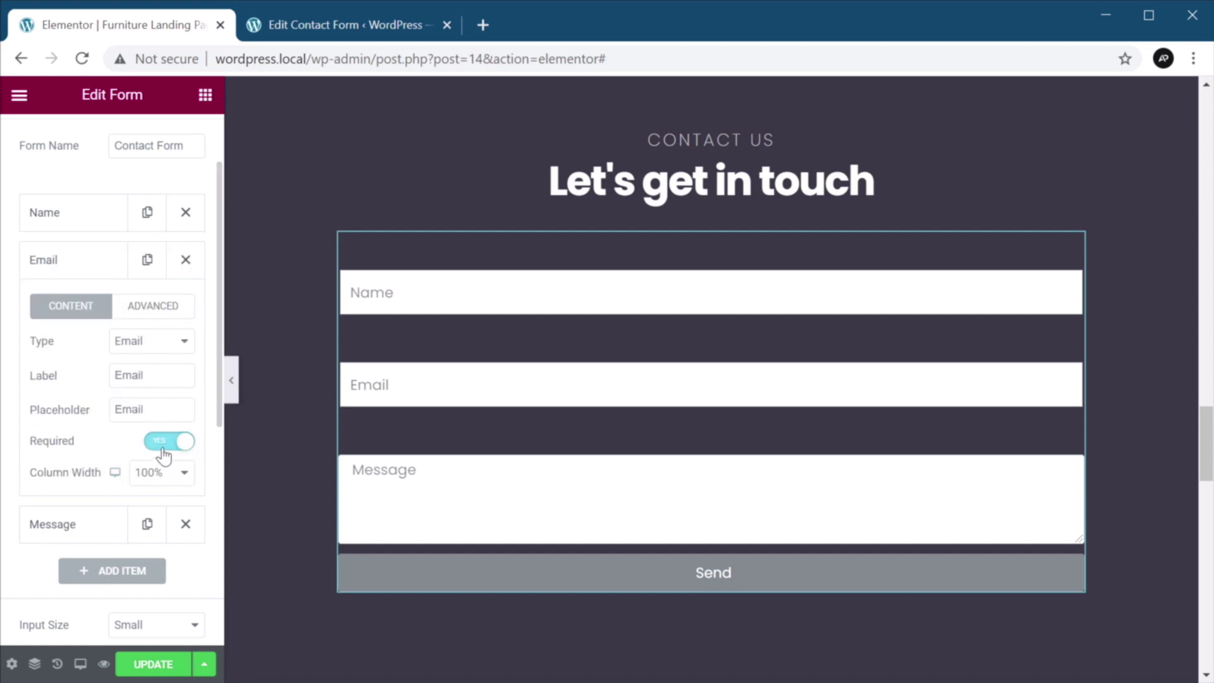
left_click(67, 528)
left_click(168, 488)
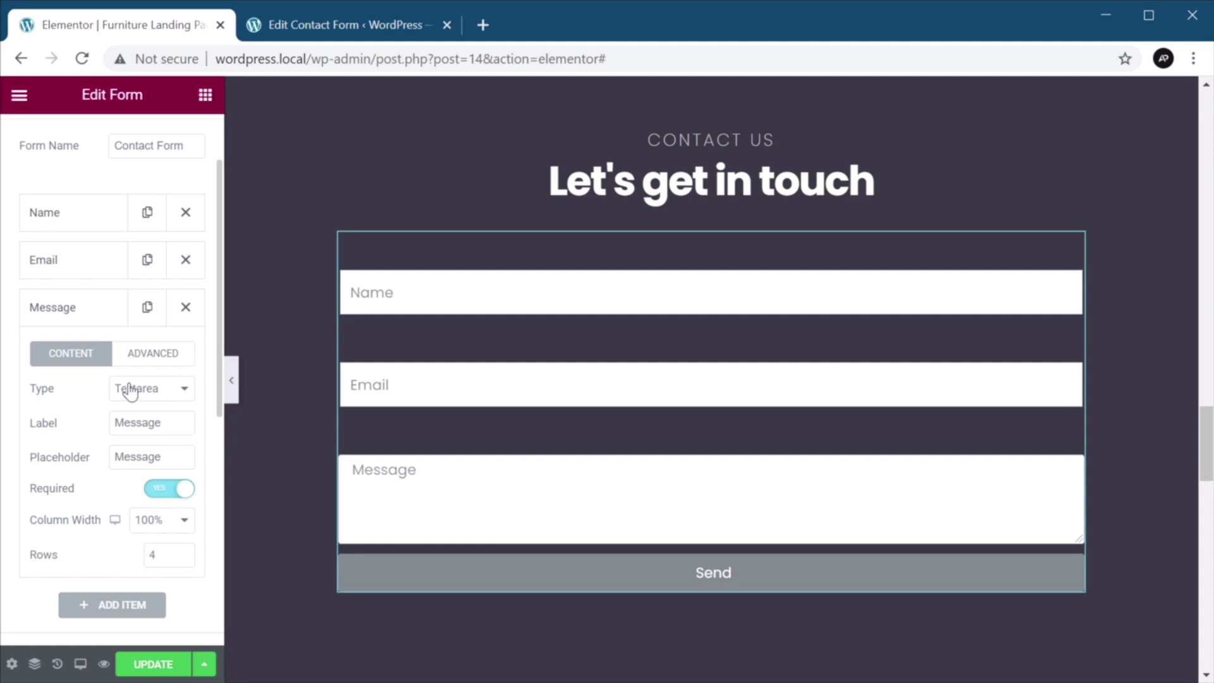
Set the Message box height to 8 rows.
left_click(183, 552)
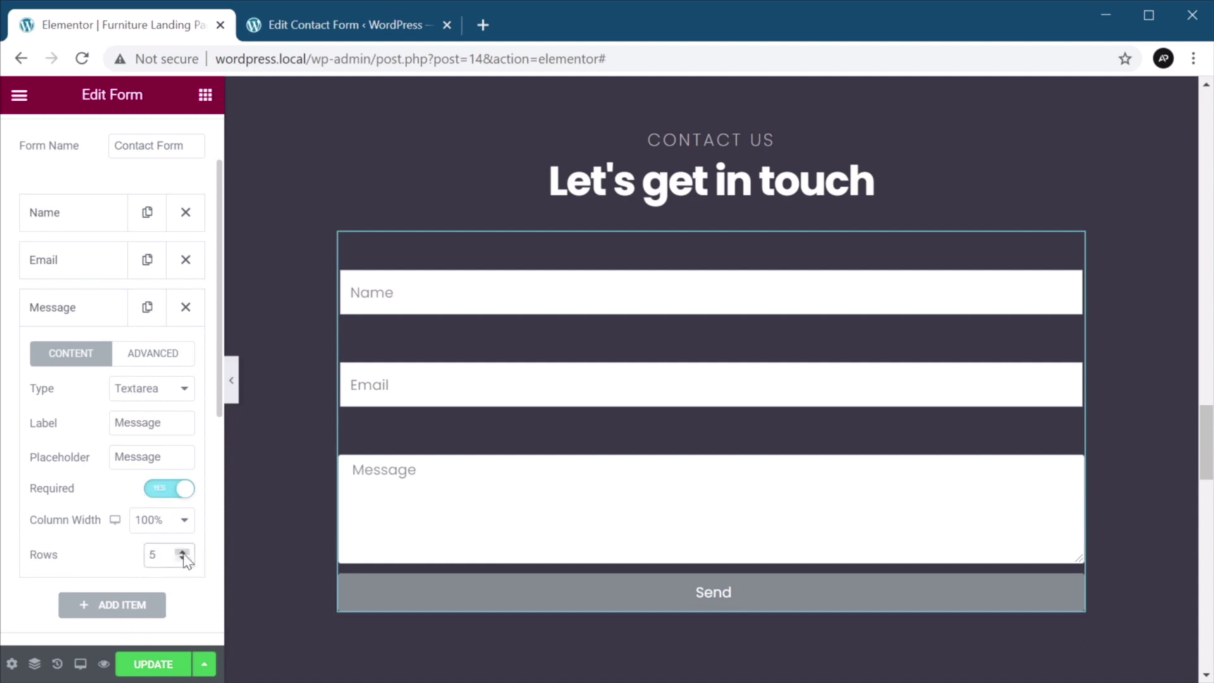
left_click(183, 552)
left_click(183, 553)
left_click(183, 553)
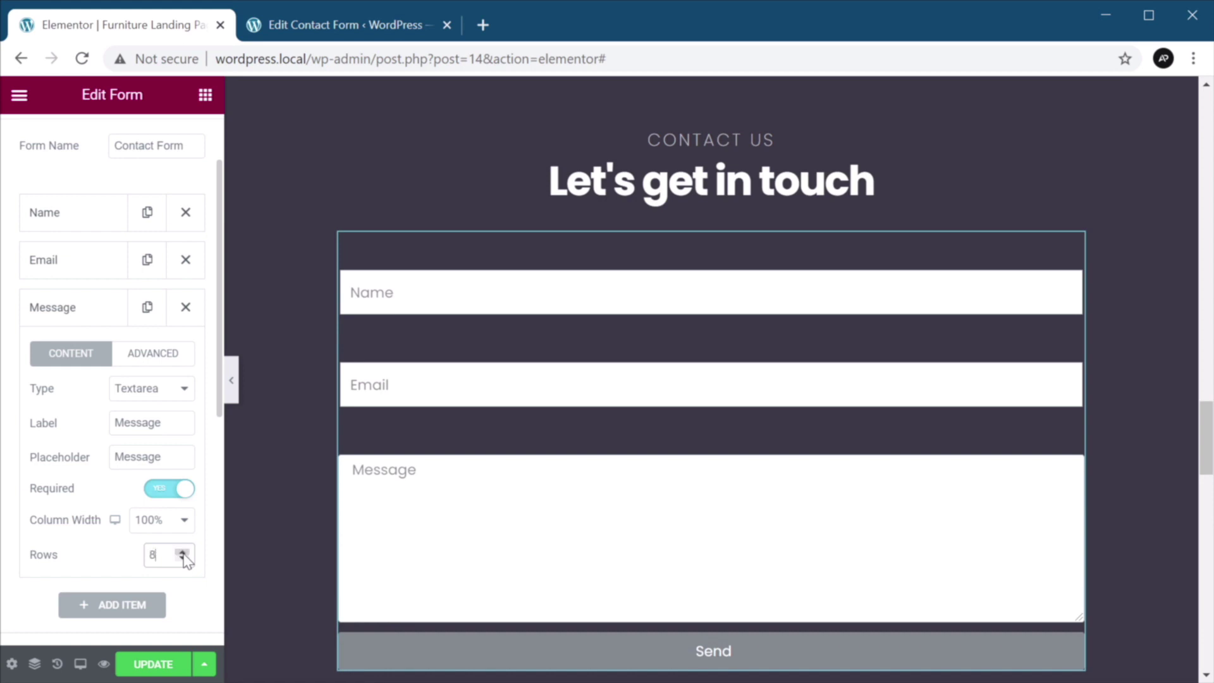
left_click(183, 552)
left_click(182, 553)
left_click(183, 559)
left_click(183, 559)
Narrow the Message and Email fields to 75% column width.
scroll(190, 499, "down", 2)
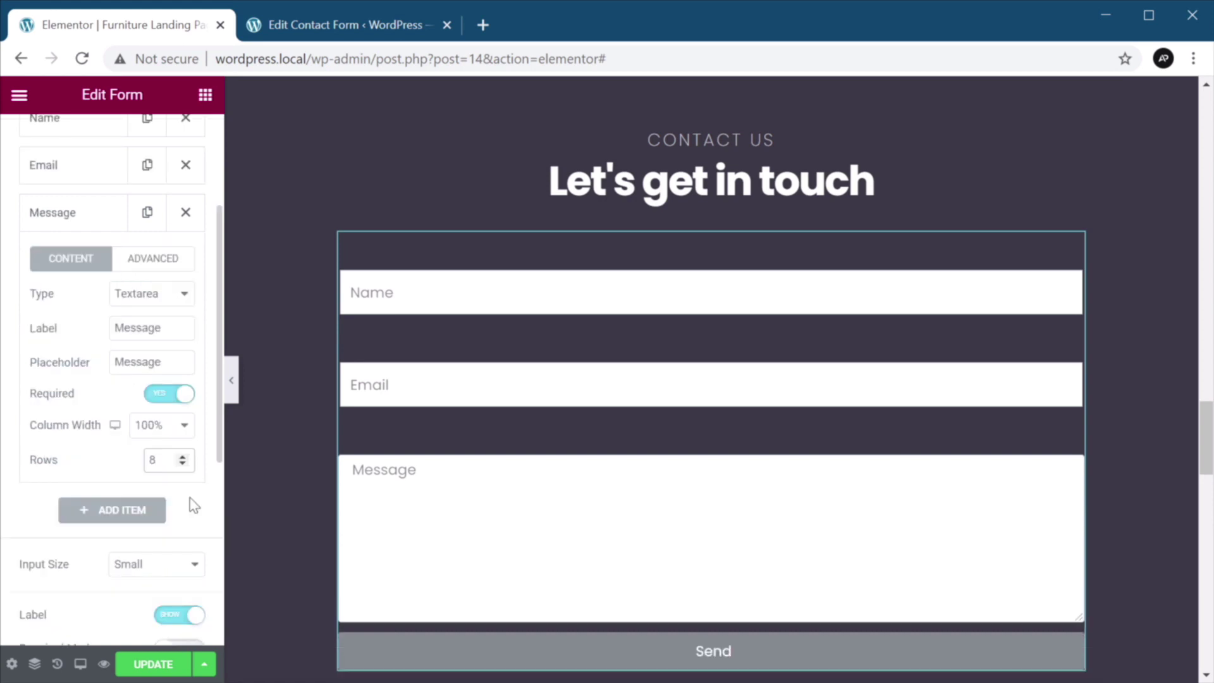
left_click(183, 427)
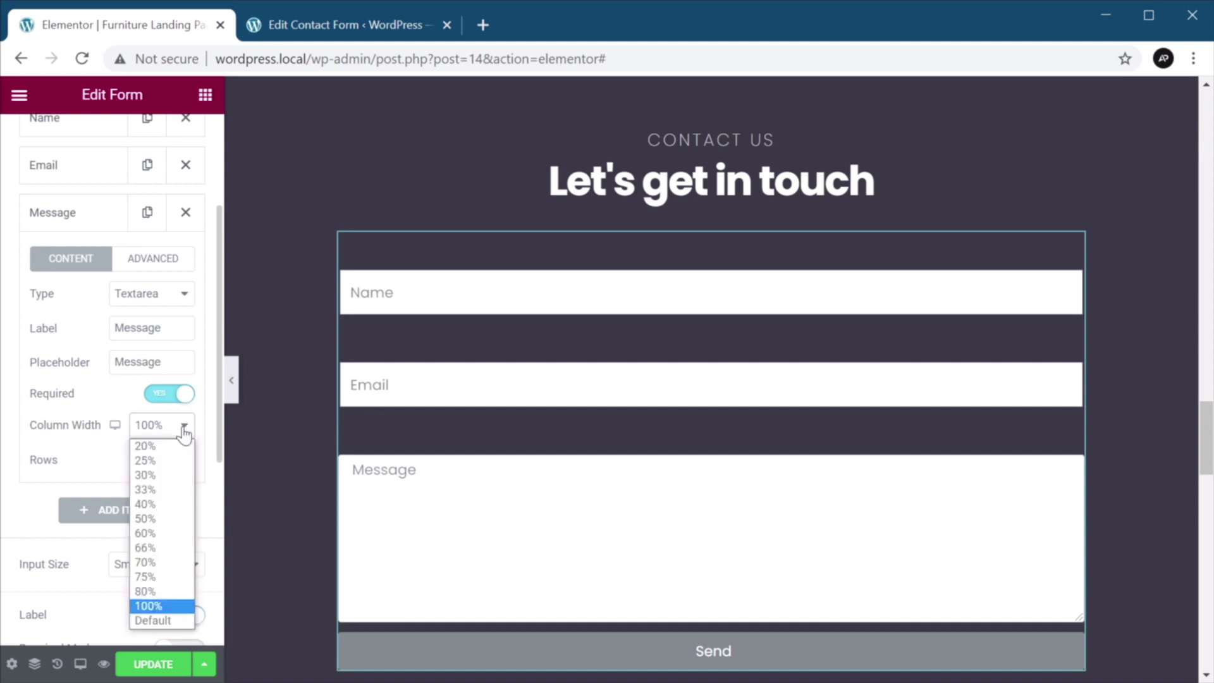
left_click(169, 578)
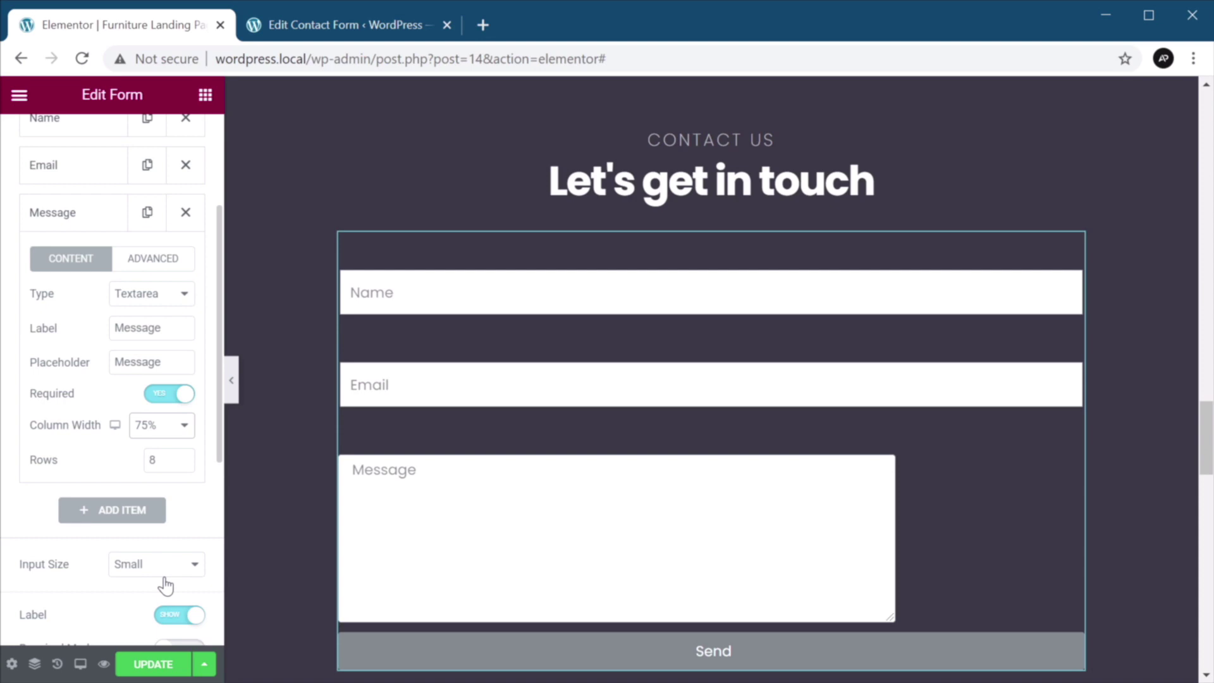
left_click(88, 171)
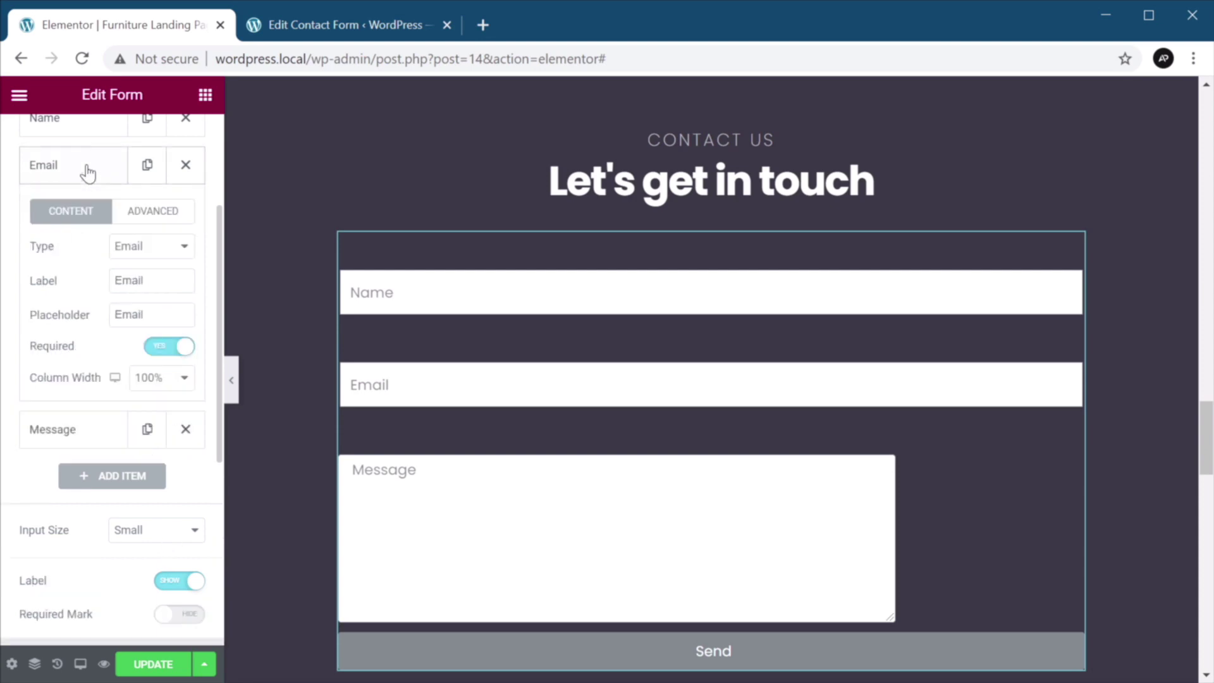
left_click(177, 386)
left_click(169, 525)
scroll(135, 389, "down", 3)
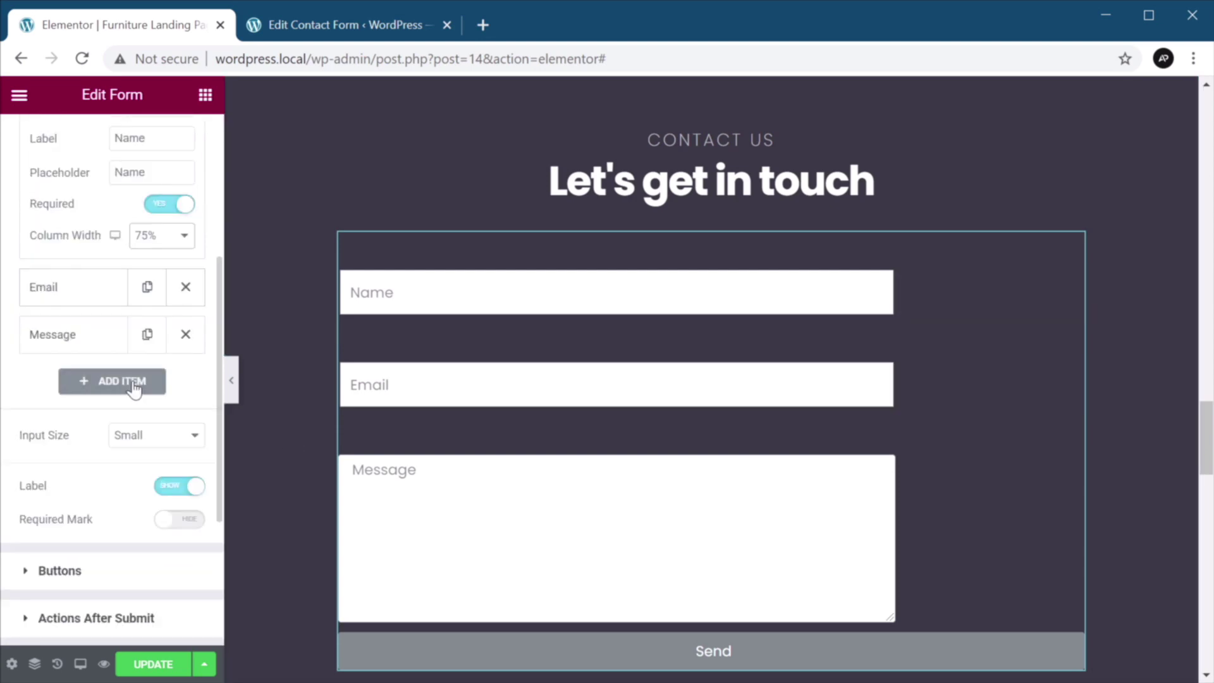
Set the submit button's column width to 75%.
scroll(134, 389, "down", 2)
left_click(117, 479)
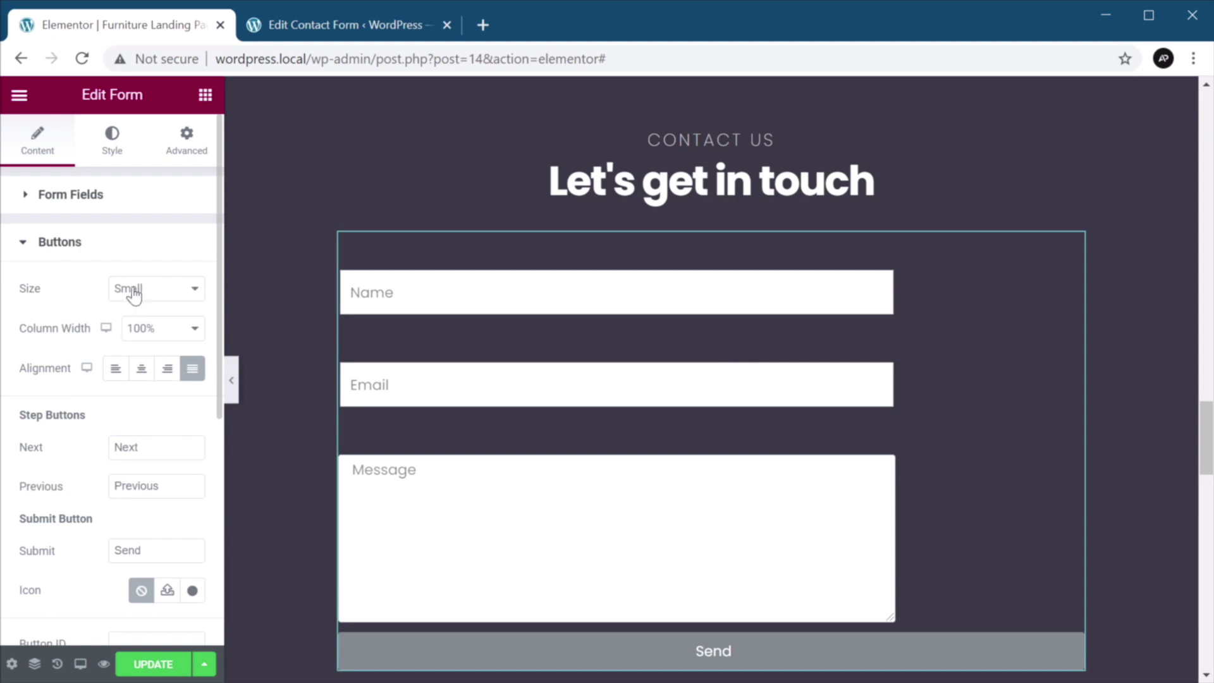
left_click(177, 328)
left_click(169, 488)
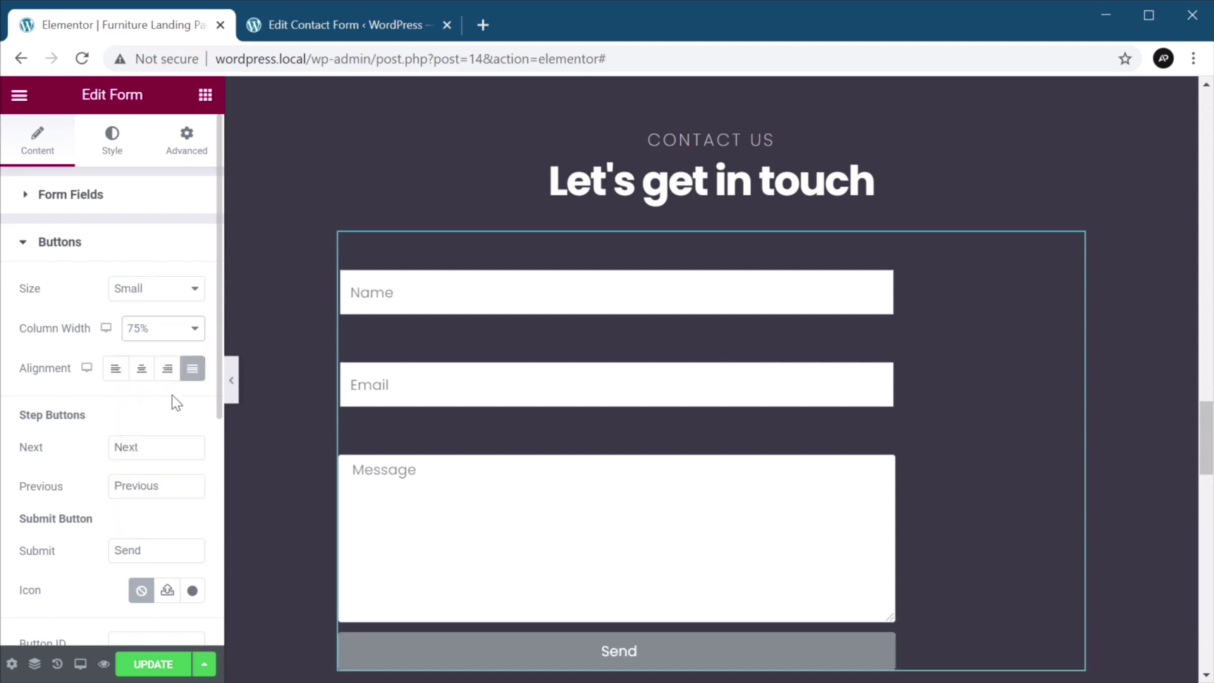
Change the submit button label to 'Send message'.
scroll(176, 402, "down", 2)
double_click(127, 455)
type("0")
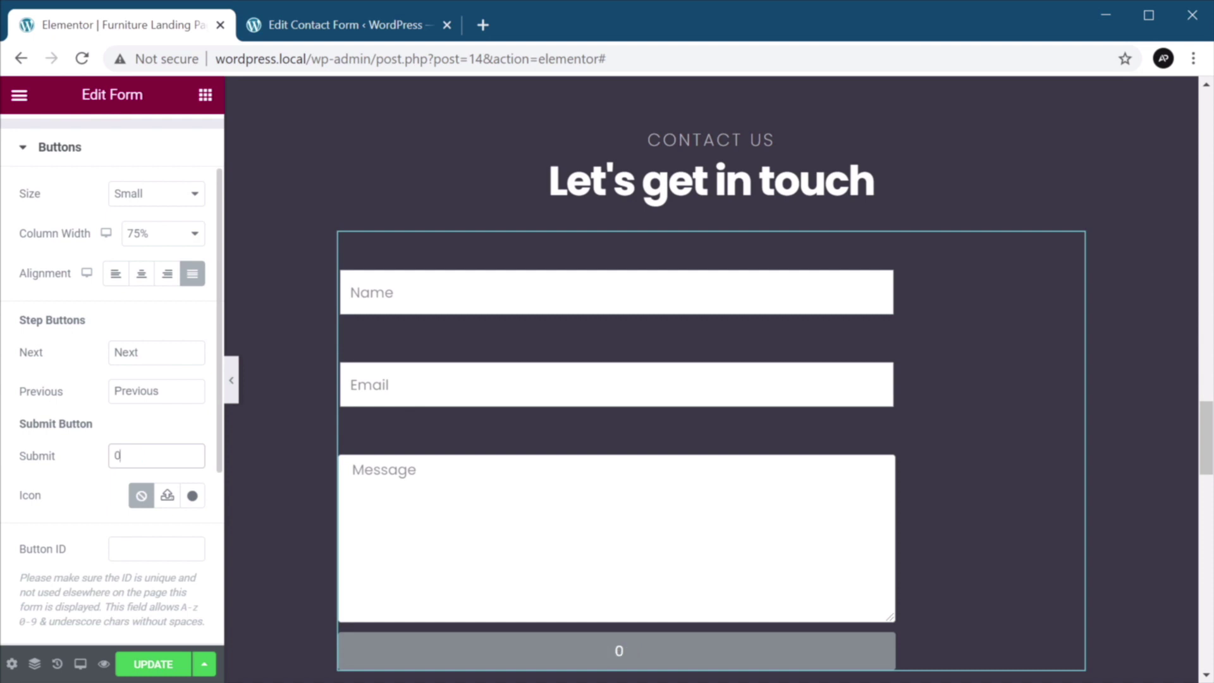
type("en")
key("BackSpace")
type("nd message")
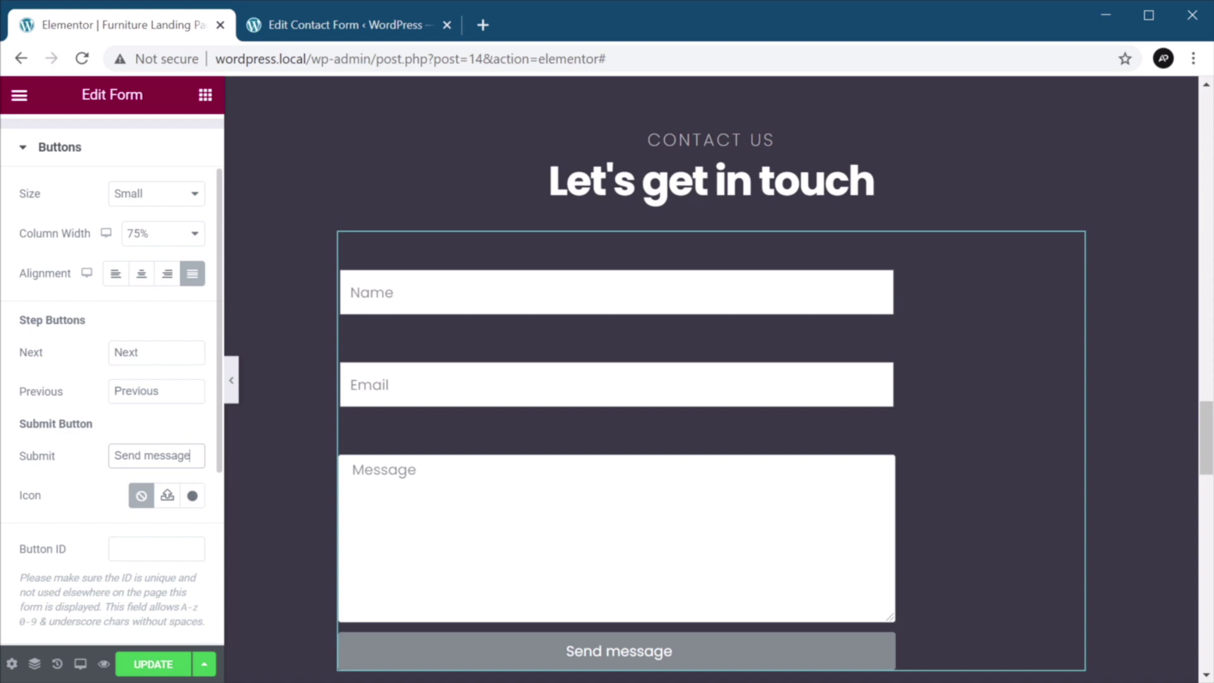
scroll(169, 411, "down", 2)
left_click(95, 575)
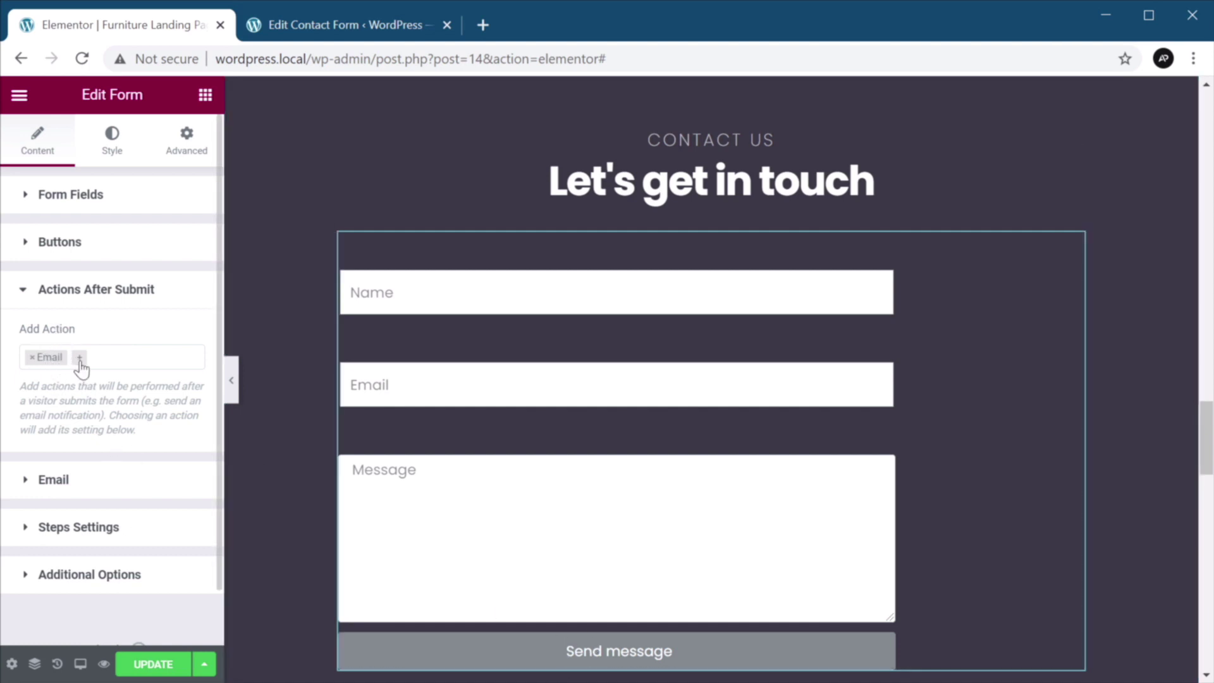
Insert 'Local ' before WordPress in the notification e-mail subject.
left_click(103, 483)
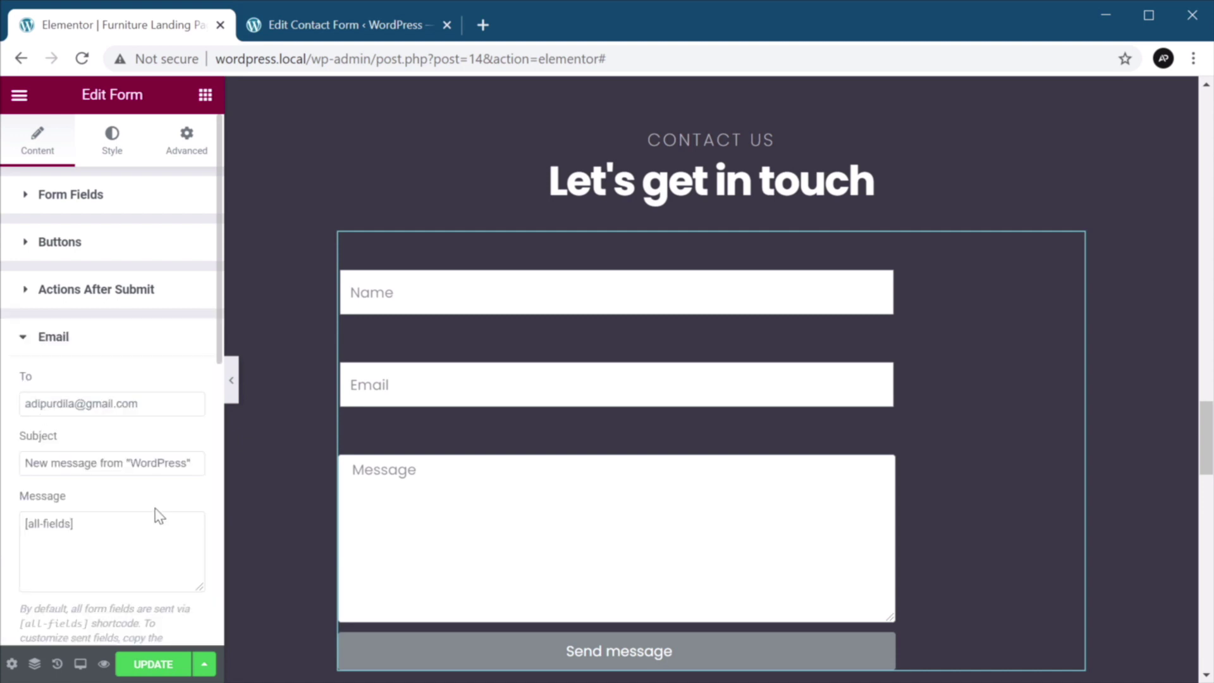
mouse_move(104, 405)
scroll(149, 427, "down", 2)
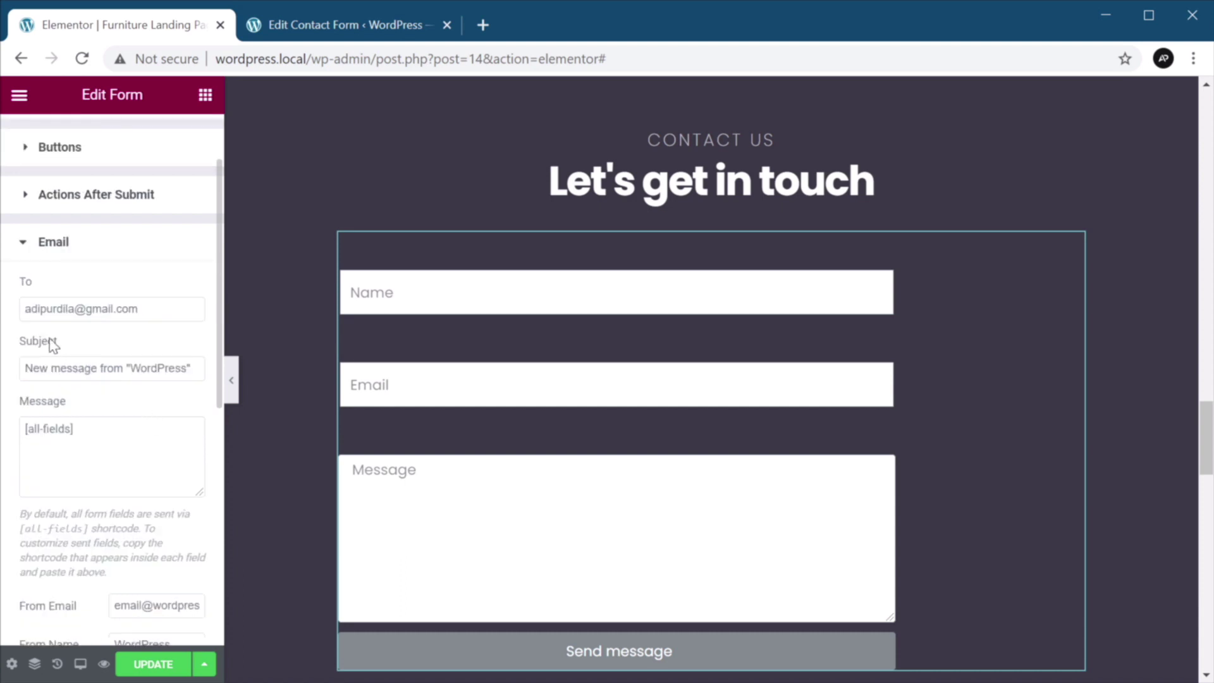
left_click(129, 368)
type("Local")
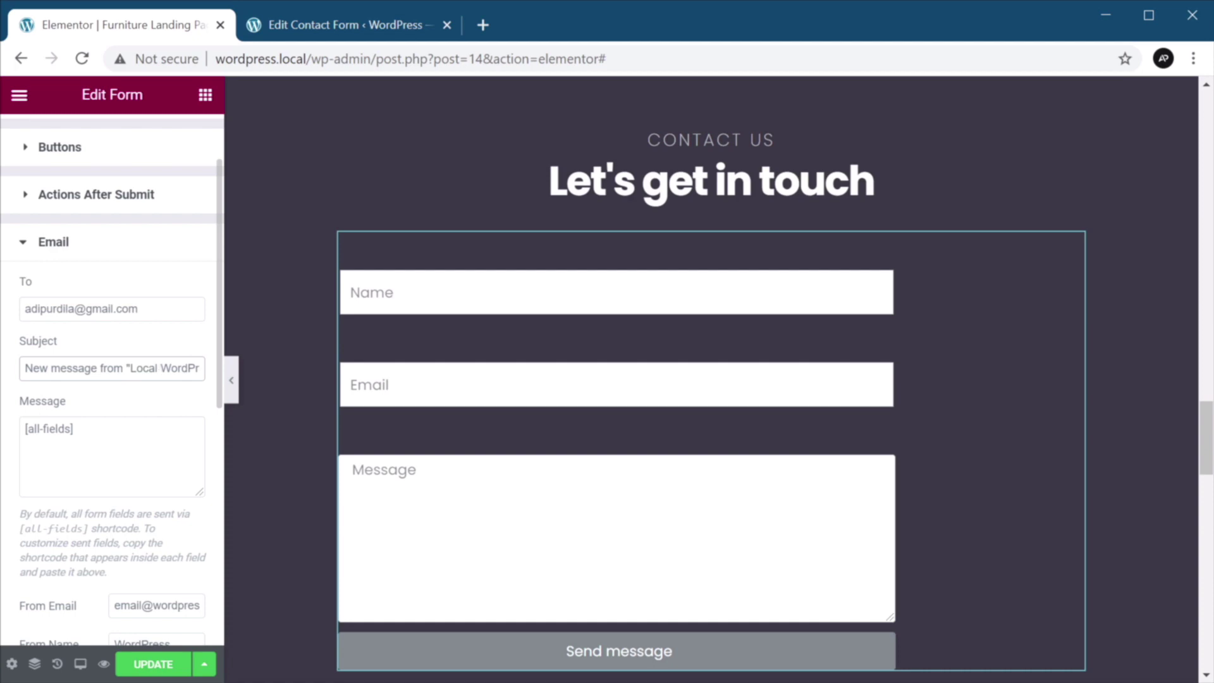
scroll(30, 297, "down", 2)
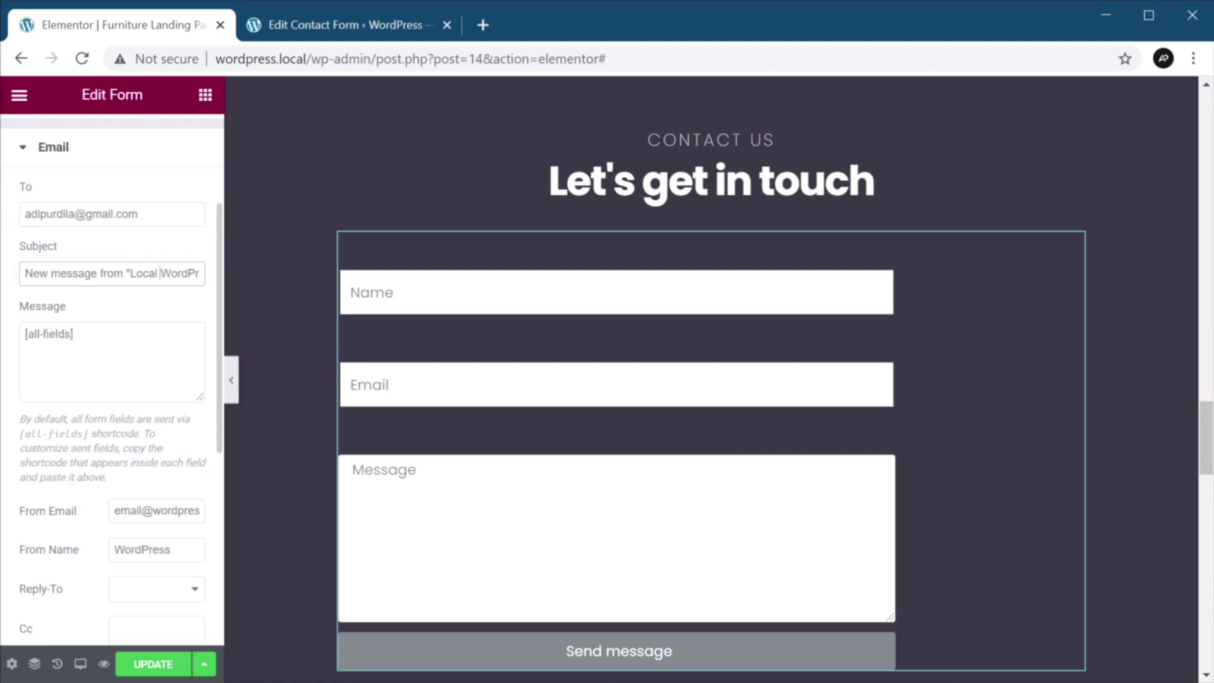
scroll(152, 440, "down", 2)
scroll(152, 440, "down", 4)
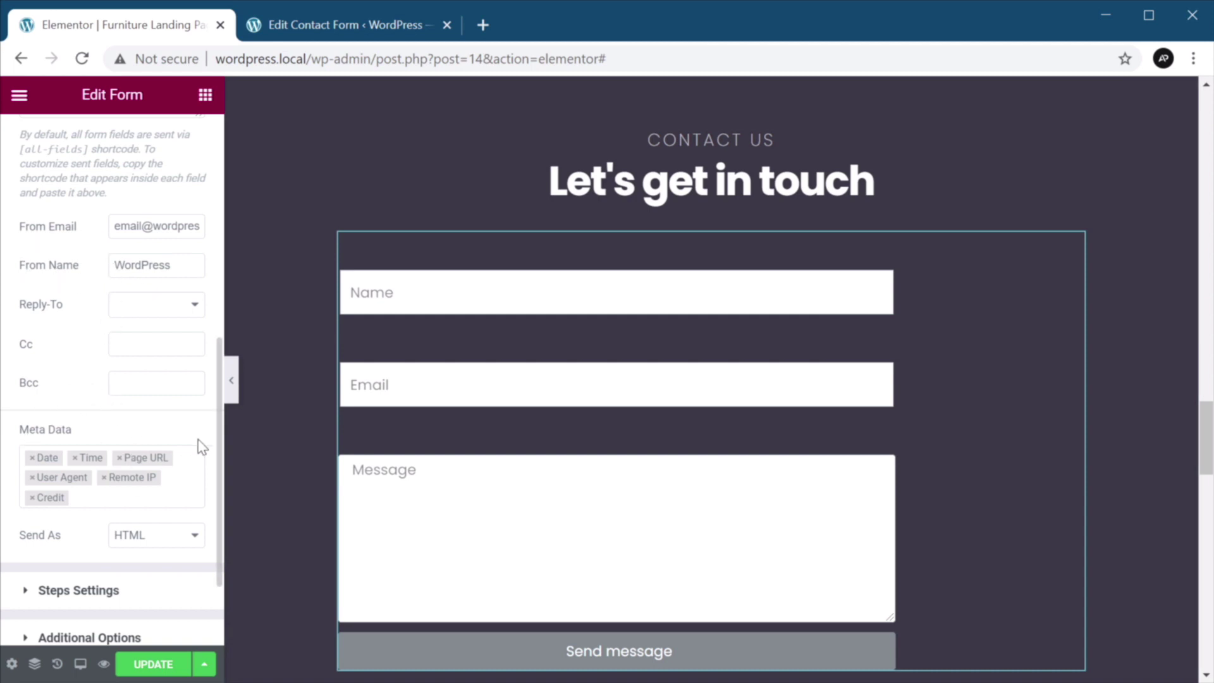
scroll(200, 445, "down", 2)
double_click(154, 510)
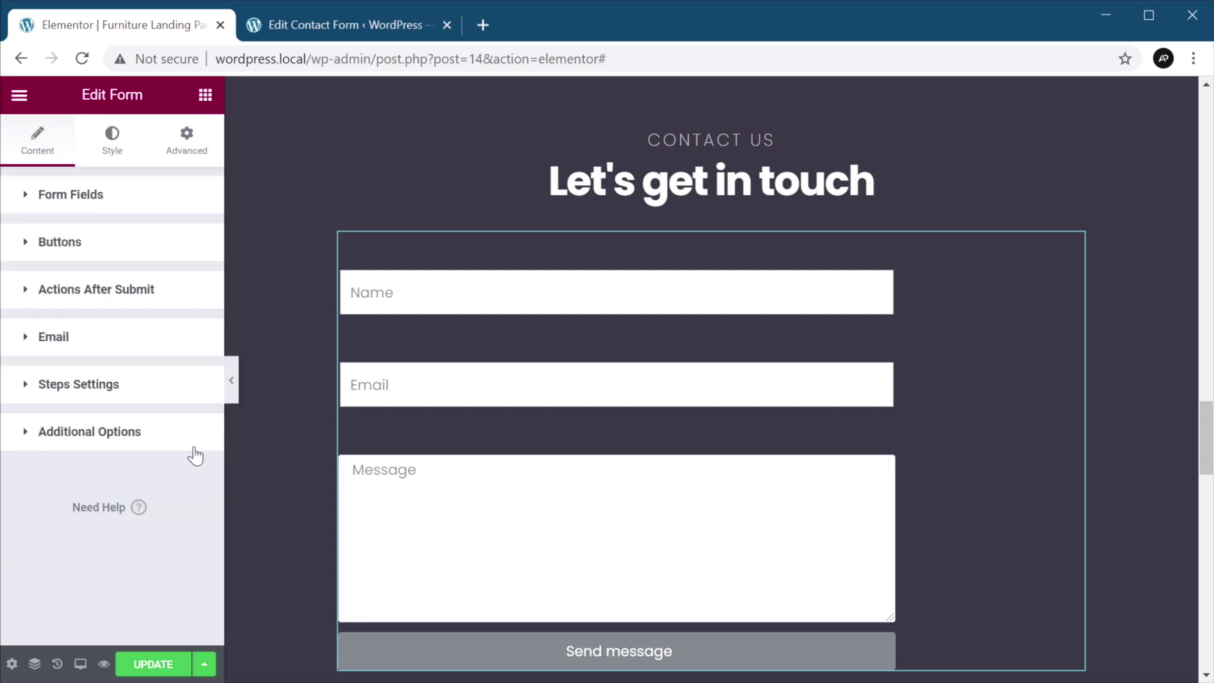
Set the form label text colour to semi-transparent white.
left_click(127, 153)
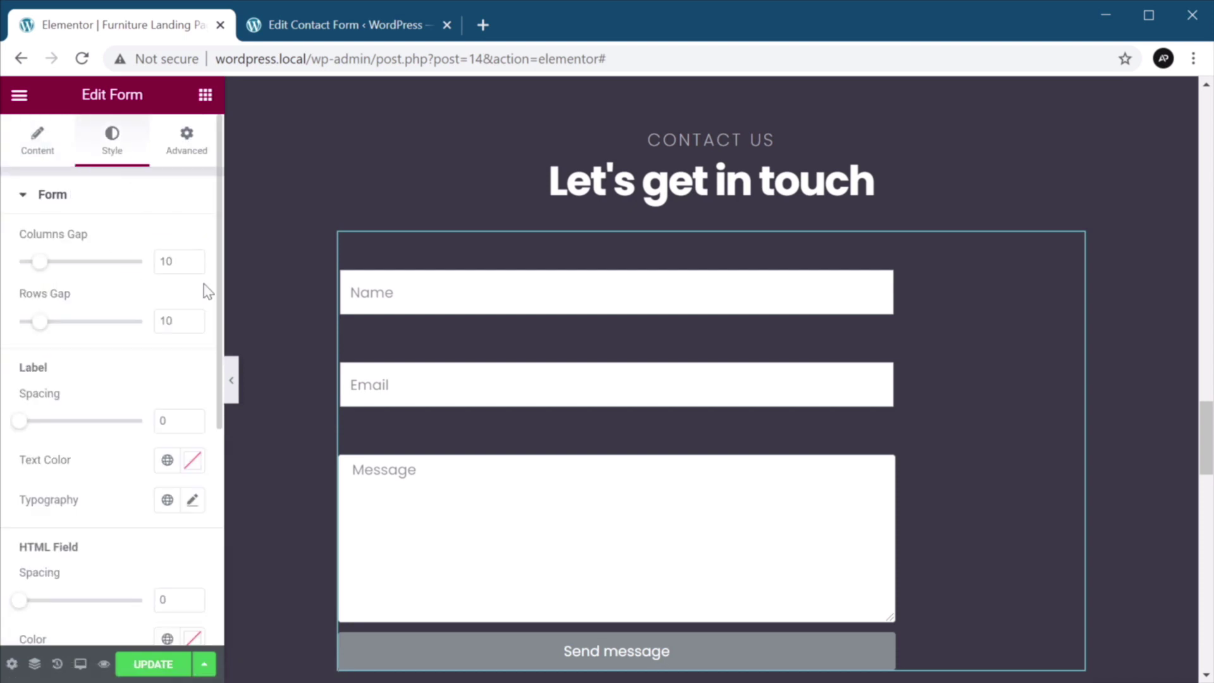
left_click(192, 462)
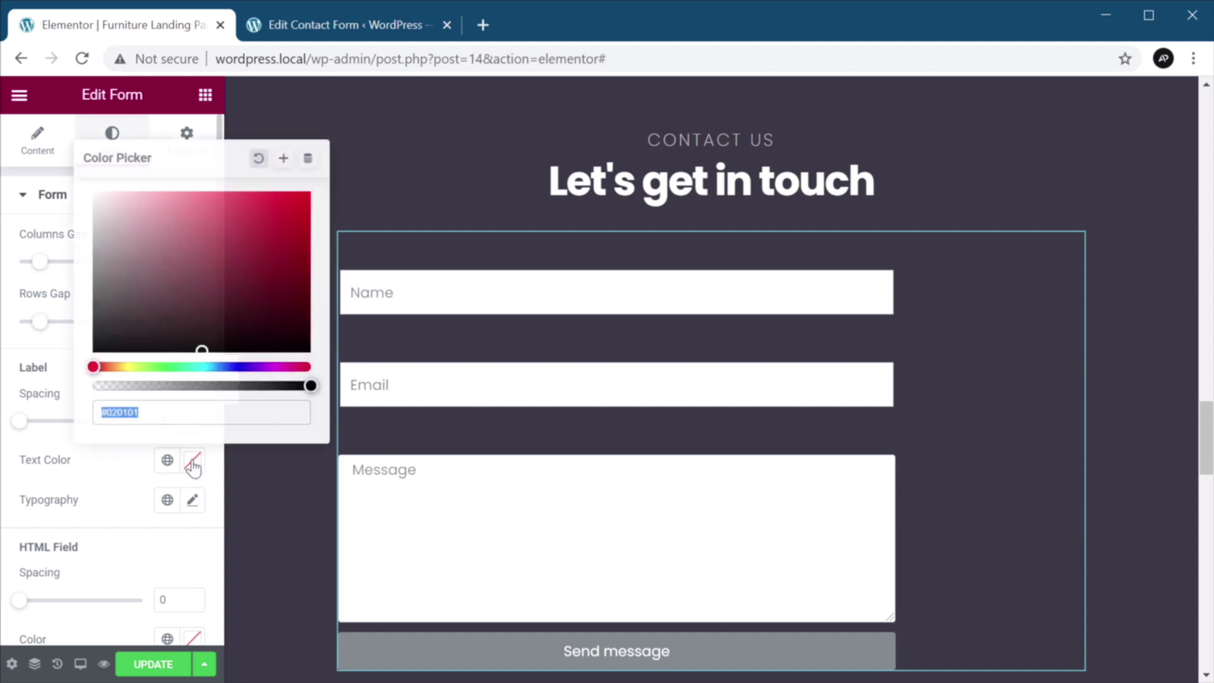
left_click_drag(149, 269, 49, 155)
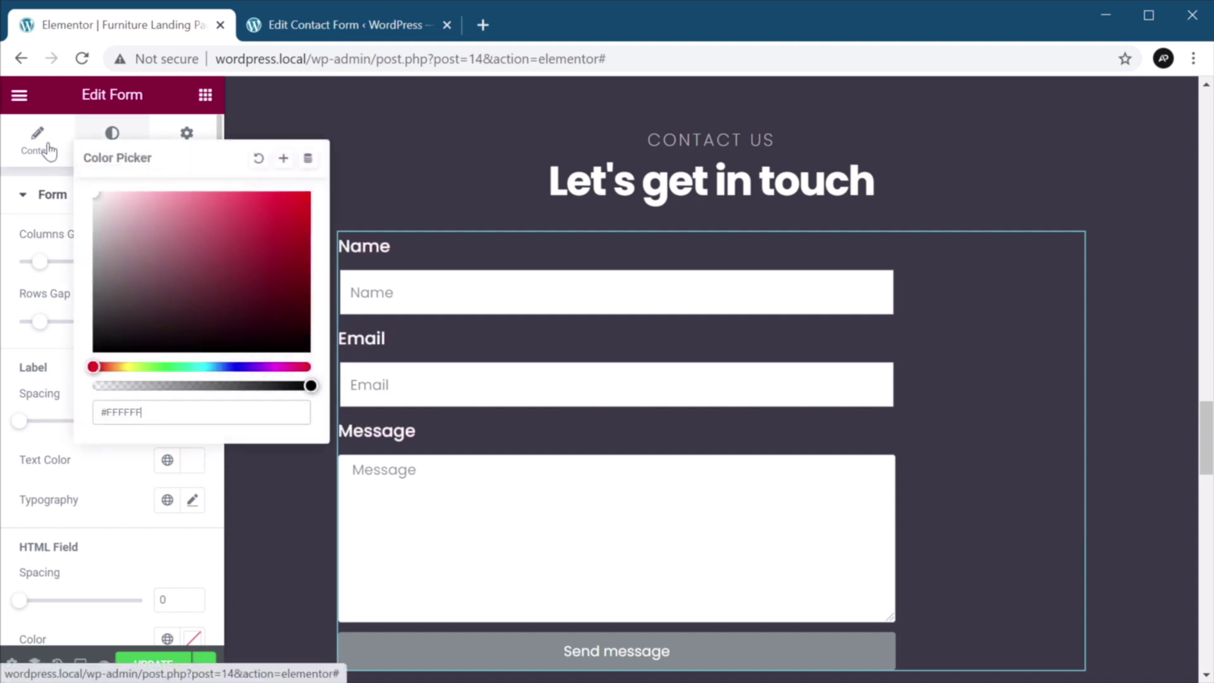
left_click_drag(310, 385, 258, 385)
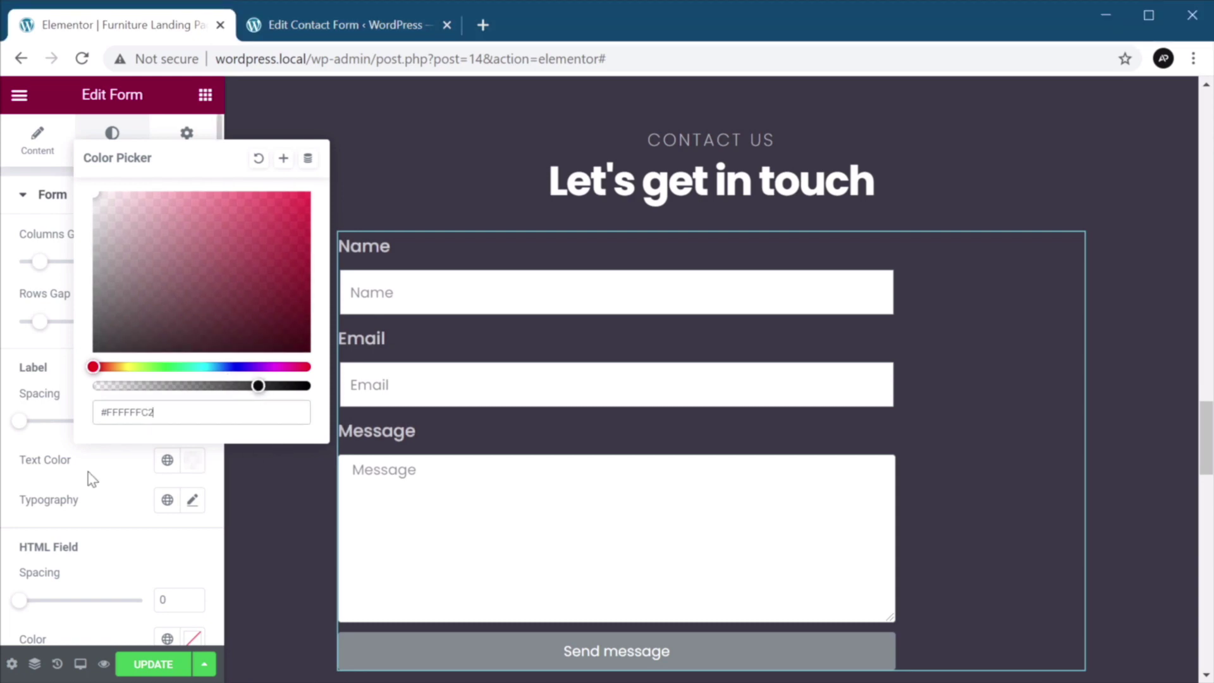
left_click(124, 491)
Give the labels Poppins font at 18px, weight 200.
left_click(168, 501)
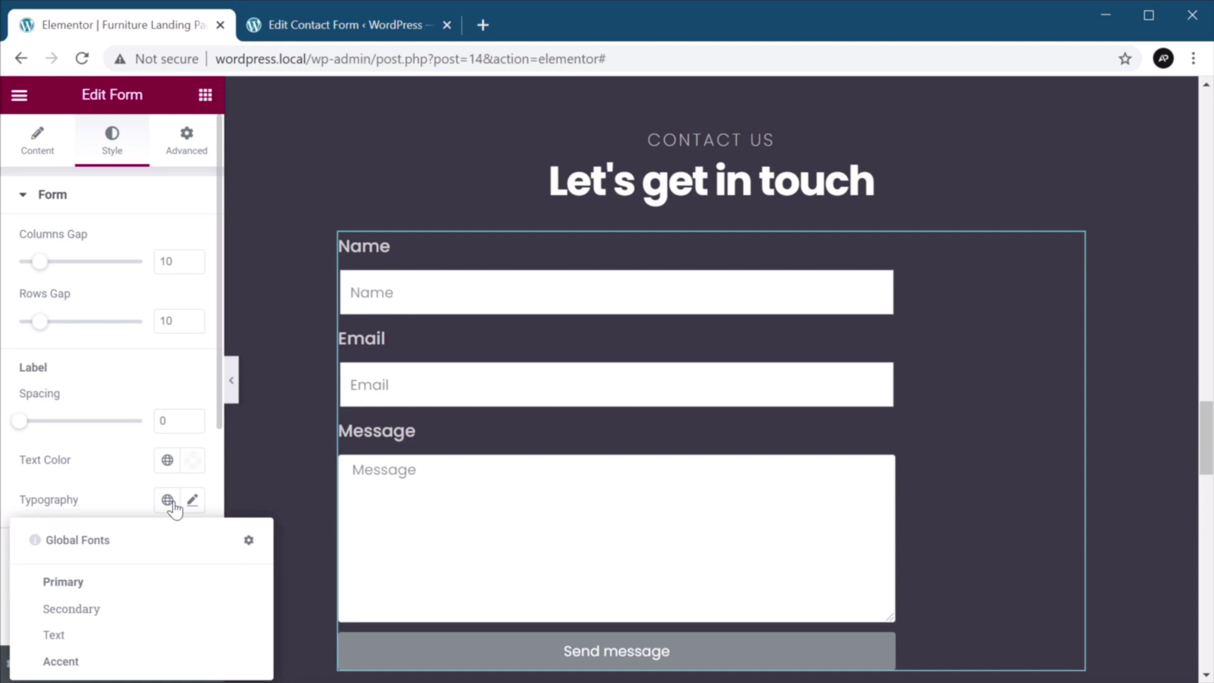
left_click(192, 500)
left_click(136, 305)
type("pop")
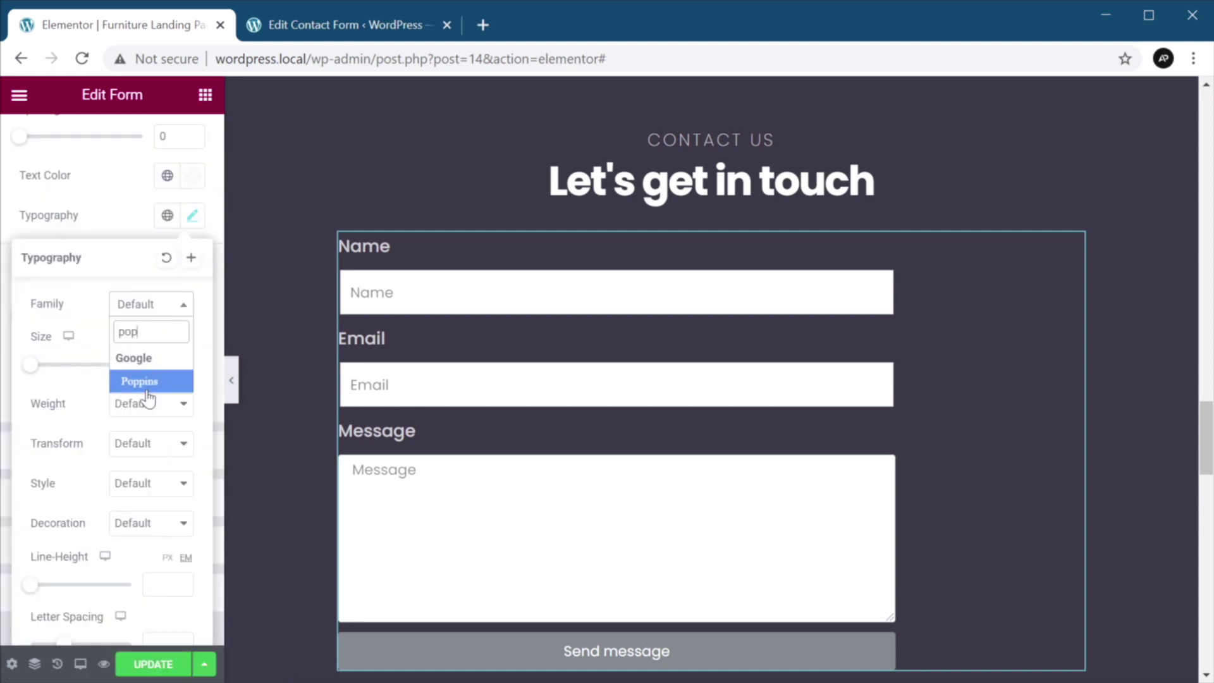
left_click(146, 388)
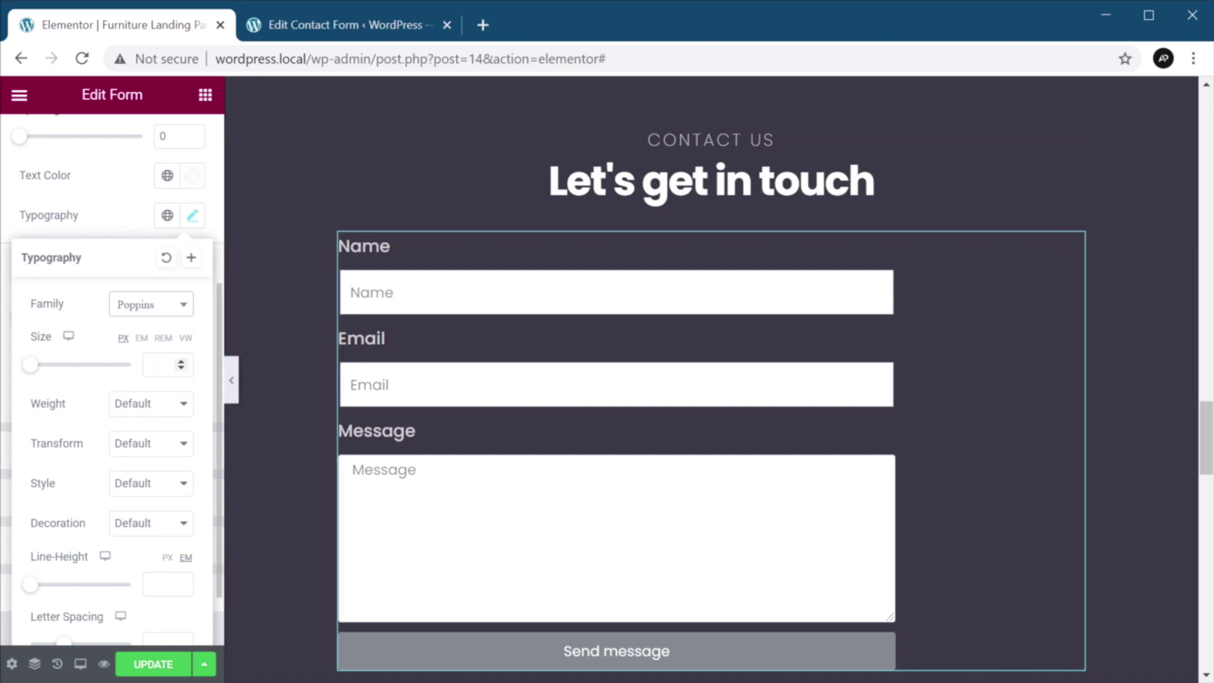
left_click(152, 365)
type("18")
left_click(163, 403)
left_click(156, 440)
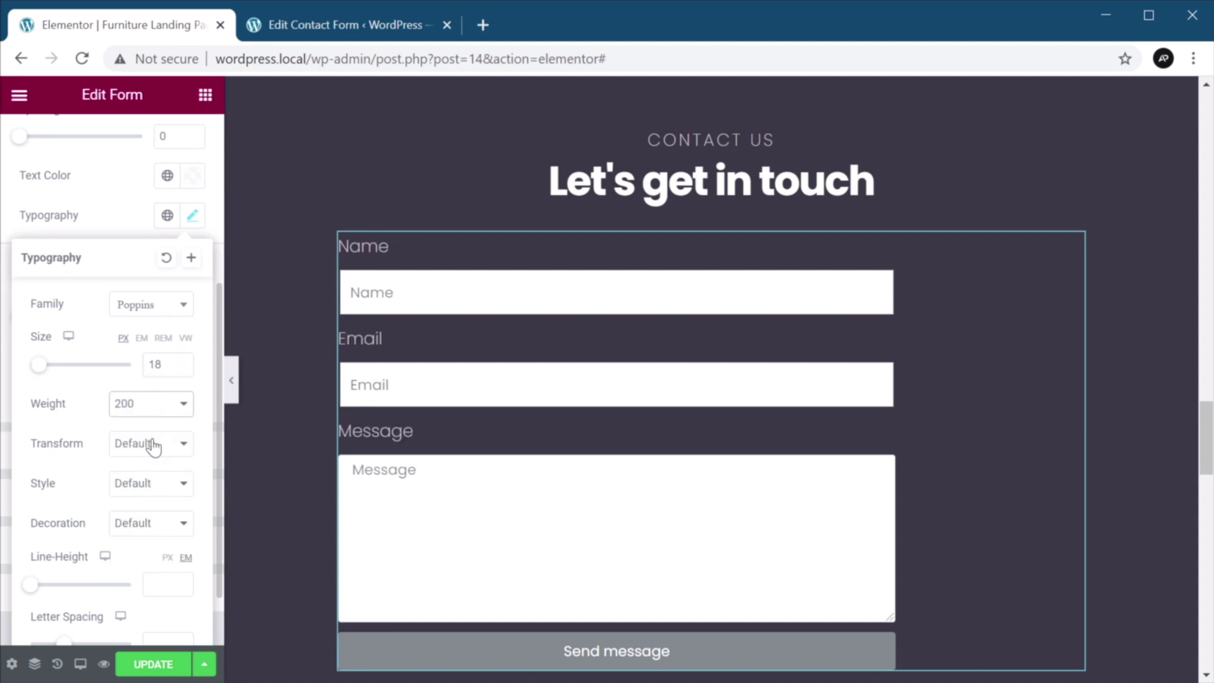
Make the labels uppercase with 28px line height and letter spacing 2.
left_click(153, 445)
left_click(157, 481)
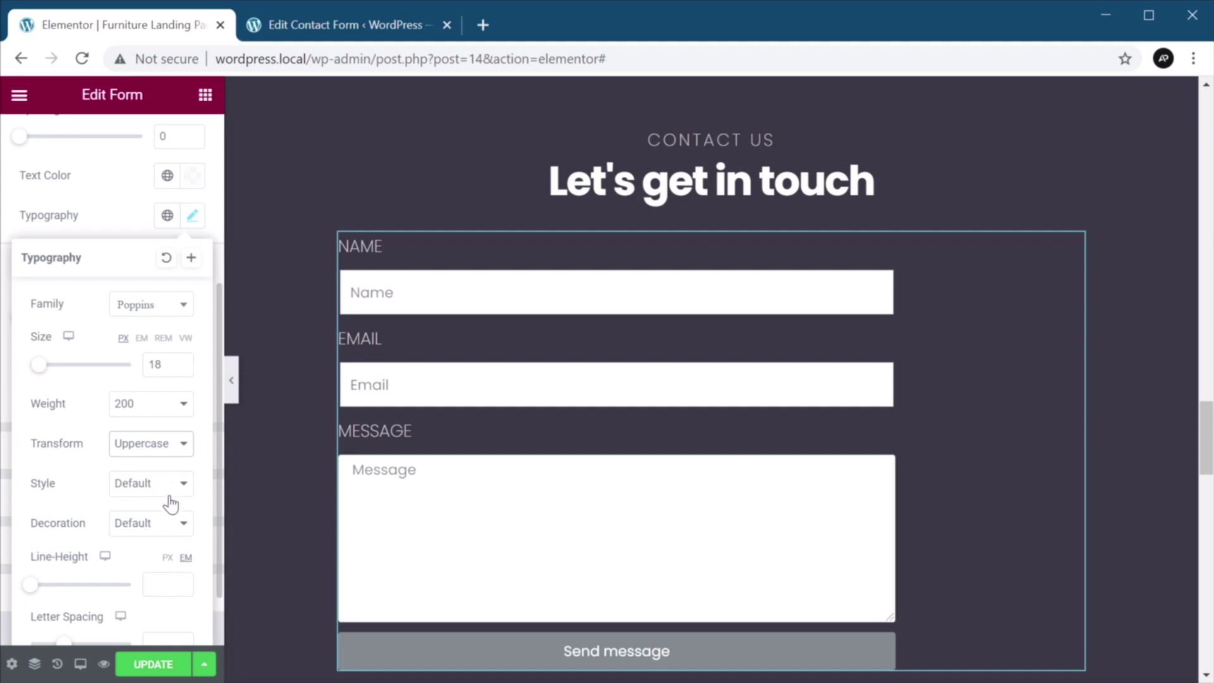
left_click(152, 584)
type("28")
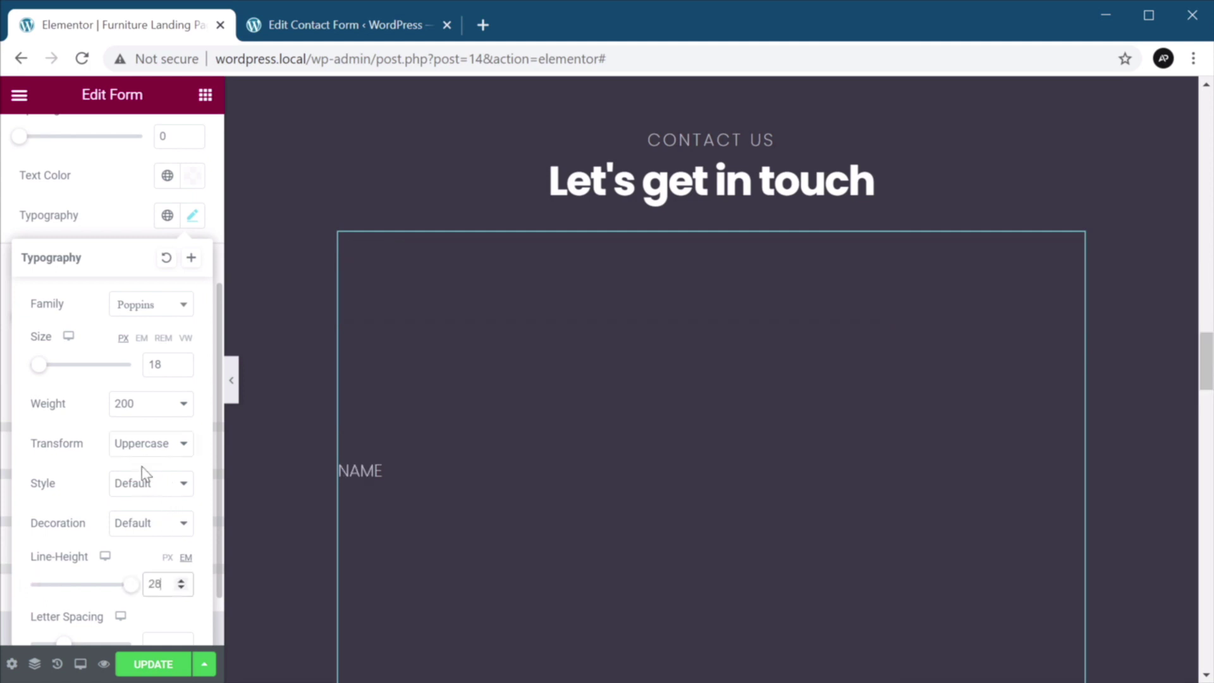
left_click(167, 557)
scroll(148, 425, "down", 1)
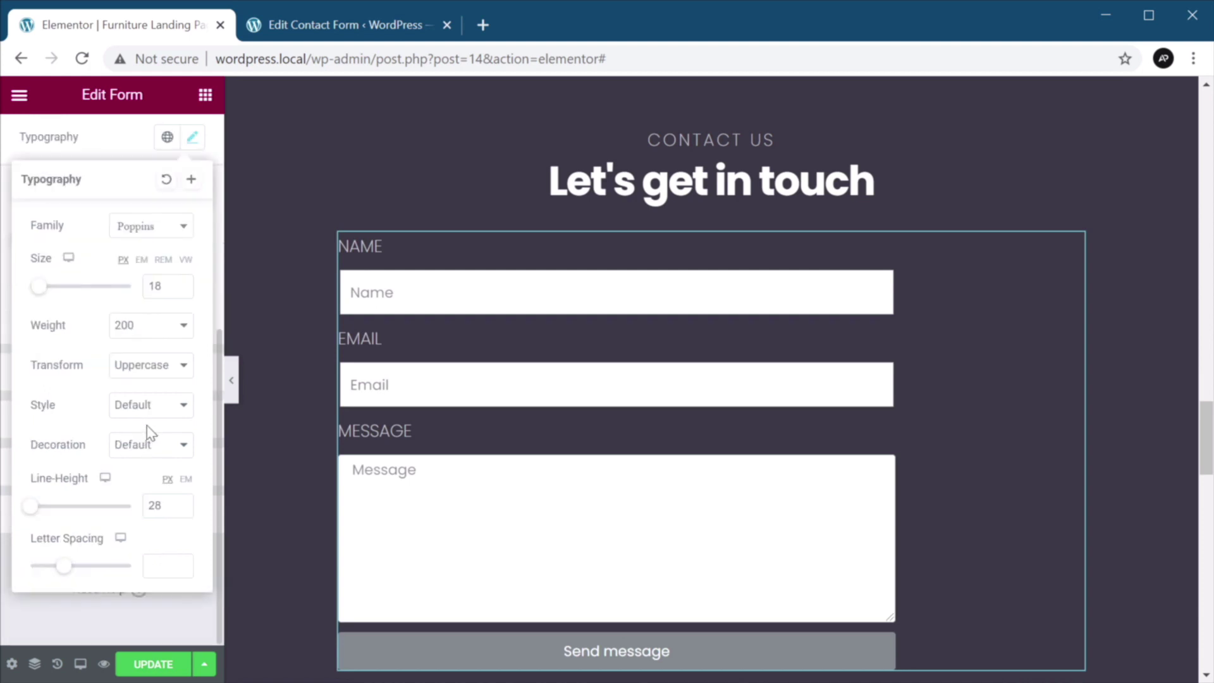
left_click_drag(64, 567, 76, 575)
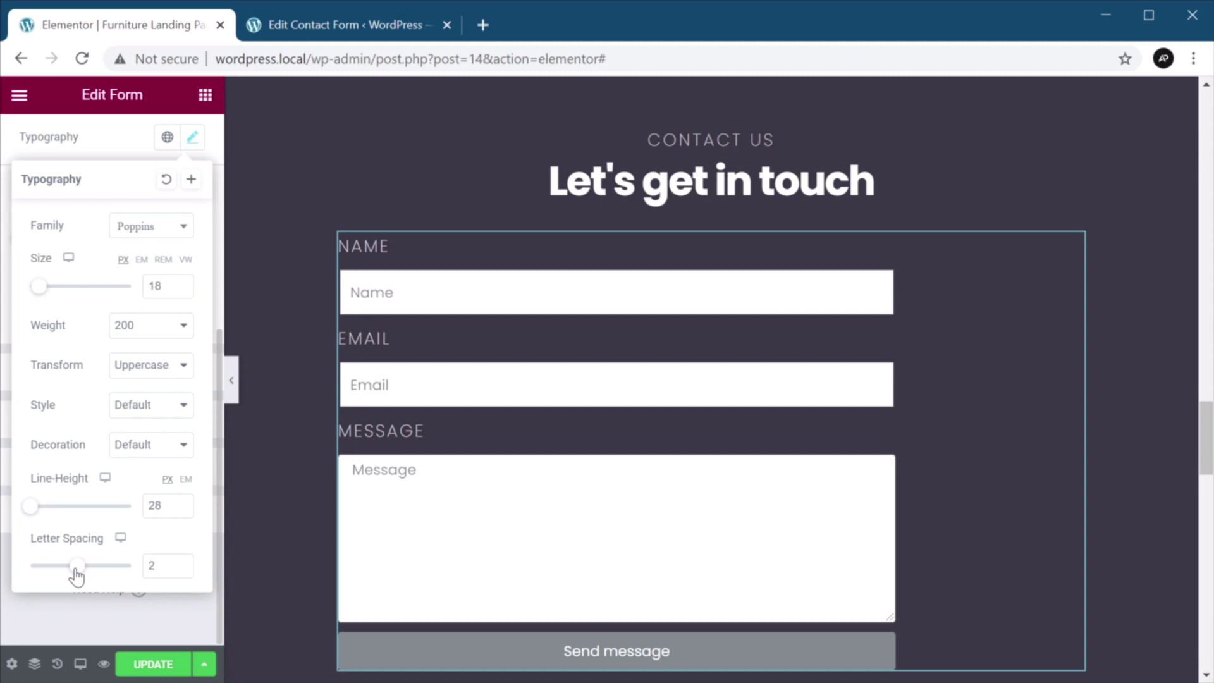
left_click(114, 375)
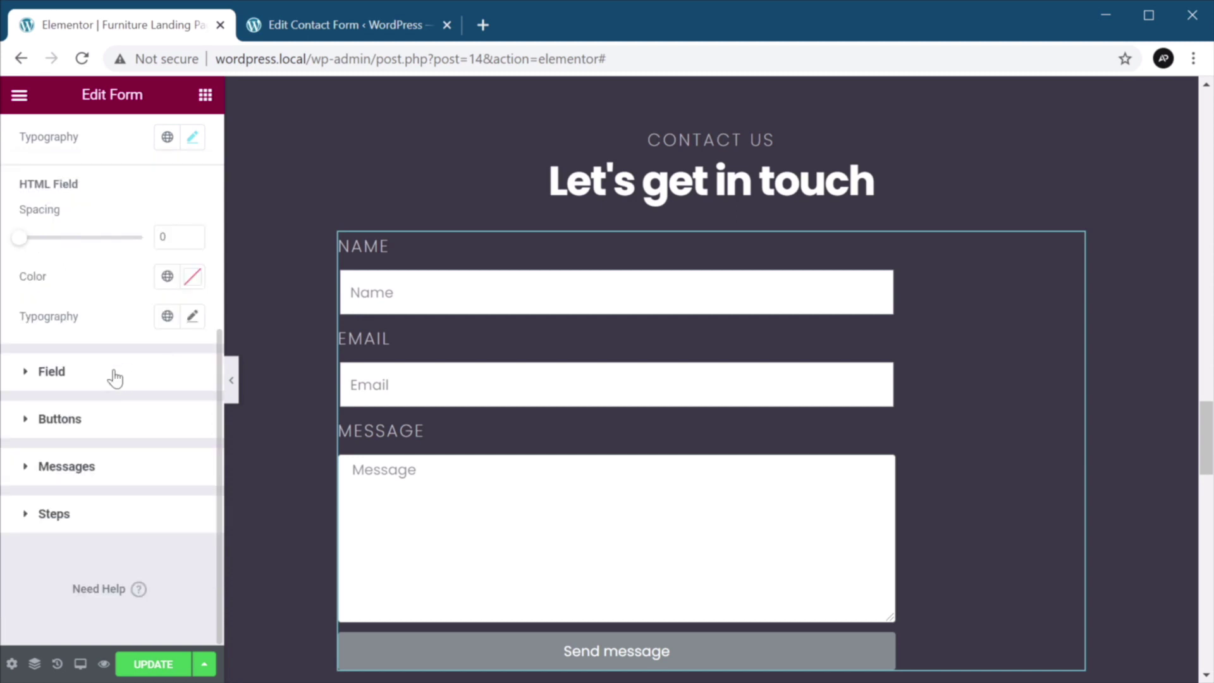
Apply the Custom global text colour and a mostly transparent white field background.
left_click(115, 376)
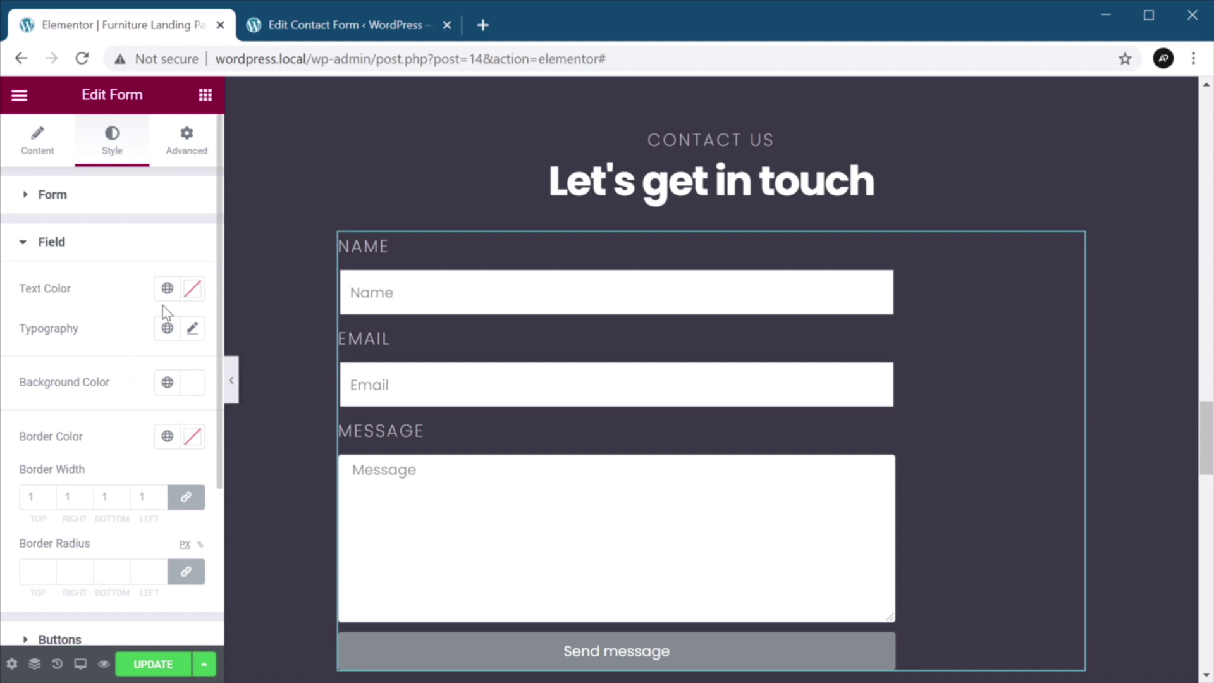
left_click(167, 289)
left_click(116, 508)
left_click(189, 384)
key("ctrl+c")
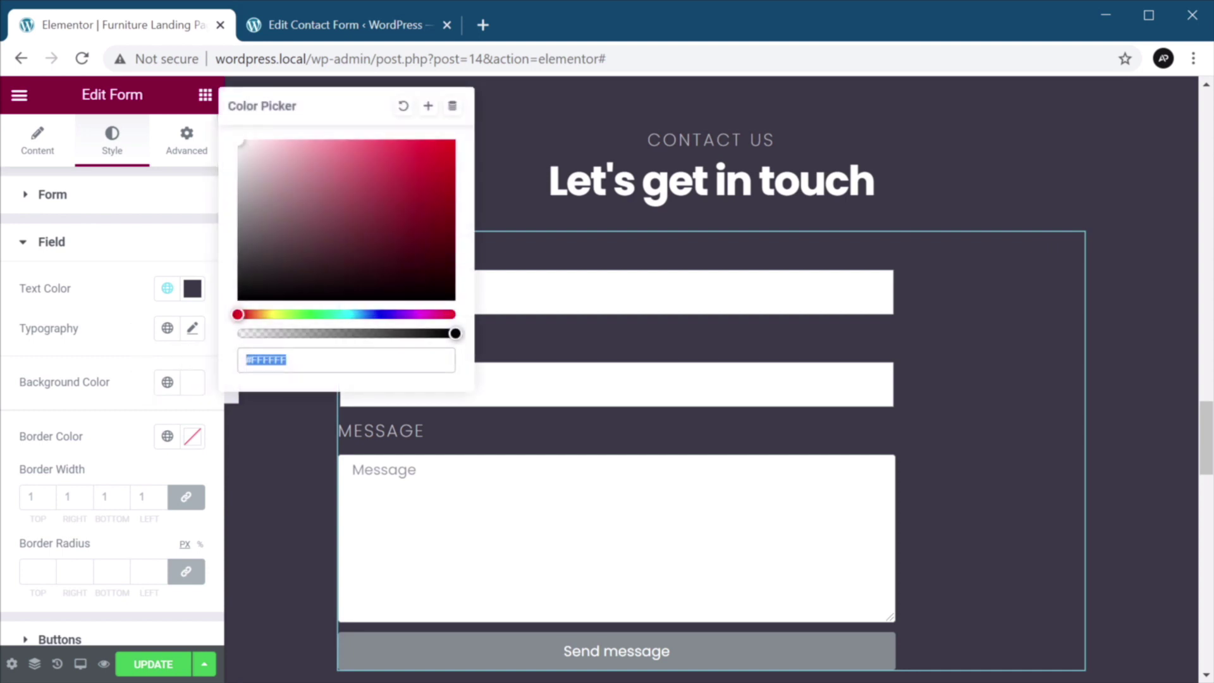
left_click_drag(403, 334, 264, 327)
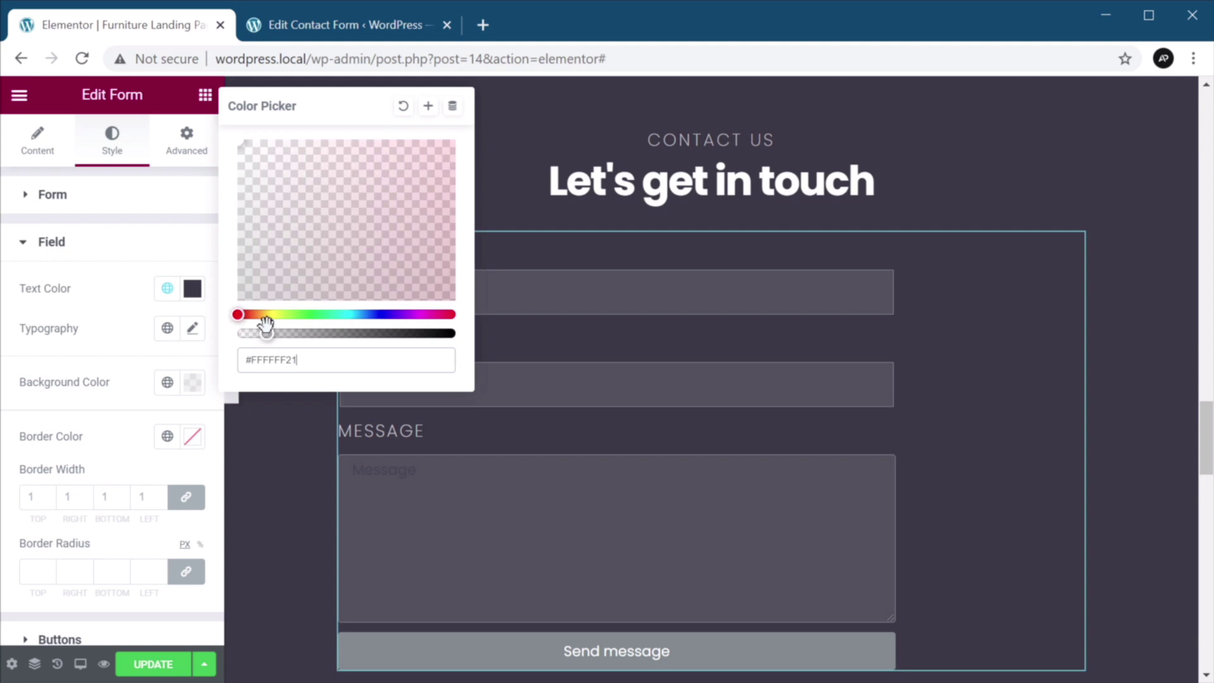
left_click(119, 424)
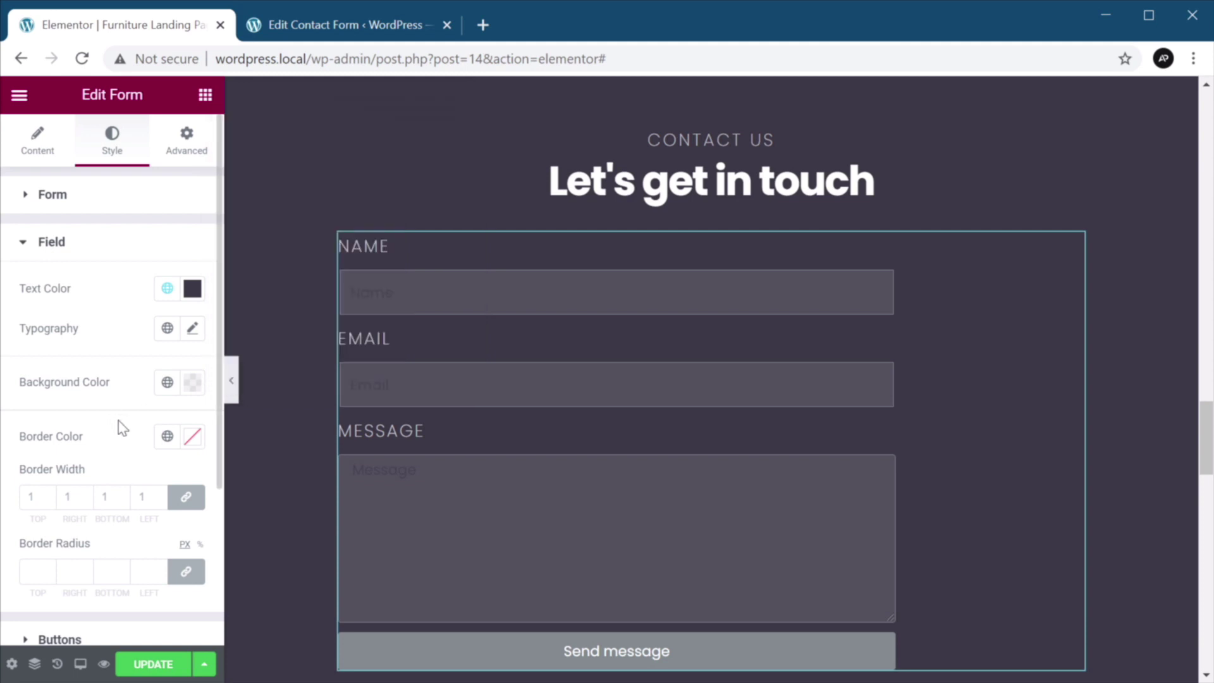
Remove the field borders and set the field text colour to white.
left_click(192, 443)
left_click(191, 441)
left_click(34, 497)
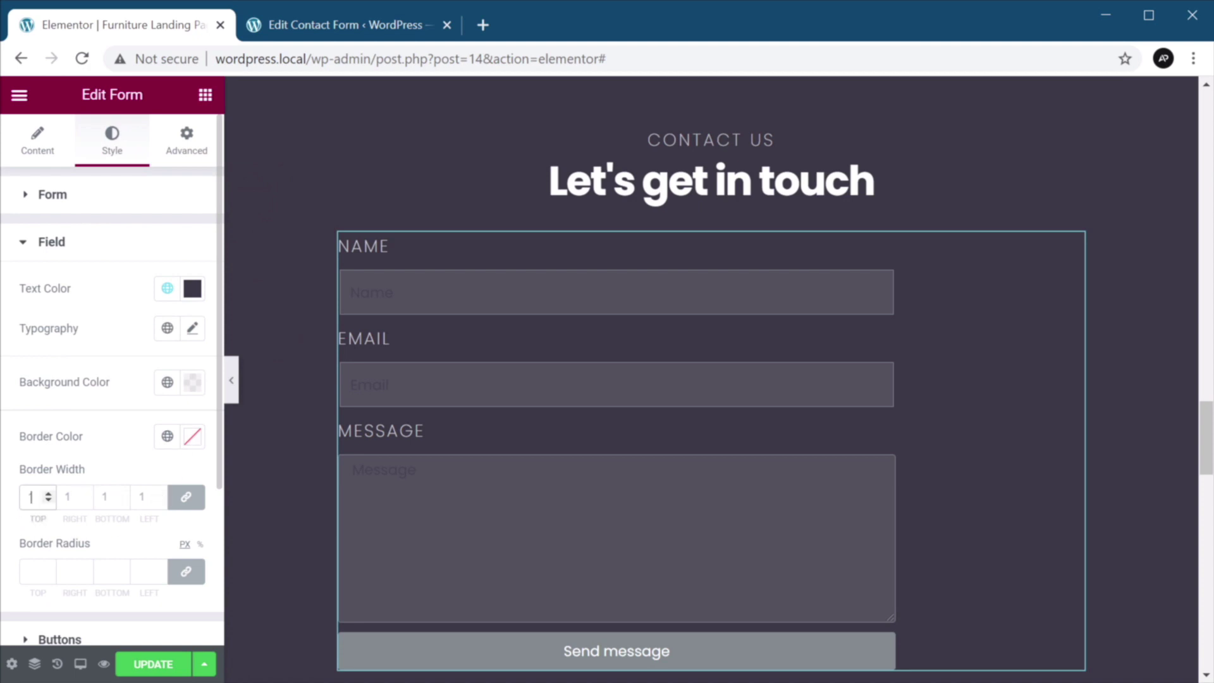
left_click(49, 500)
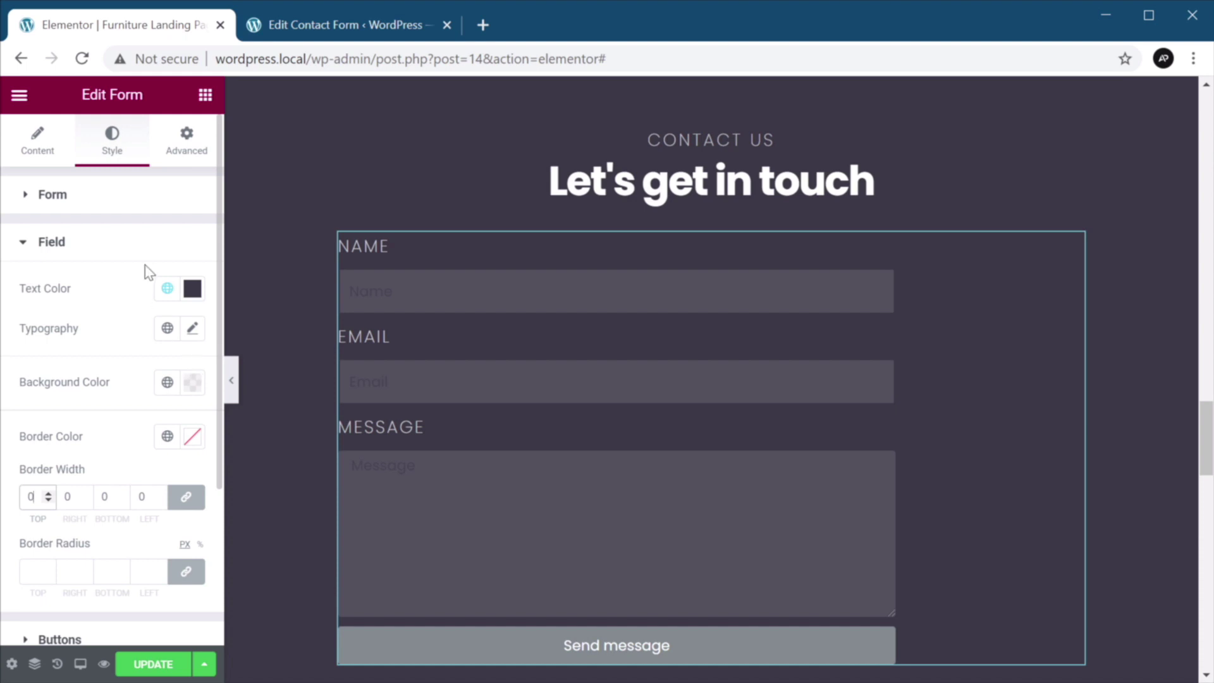
left_click(196, 293)
key("ctrl+v")
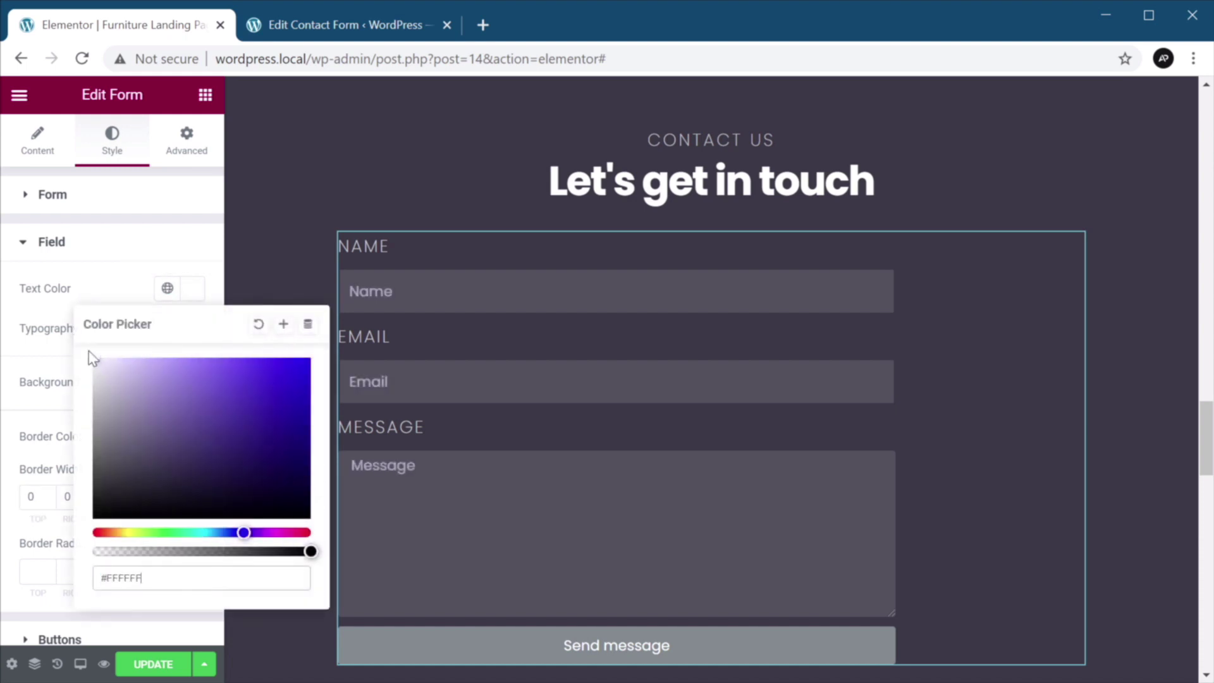
Set the button typography to Poppins at 18px.
scroll(63, 380, "down", 3)
left_click(97, 456)
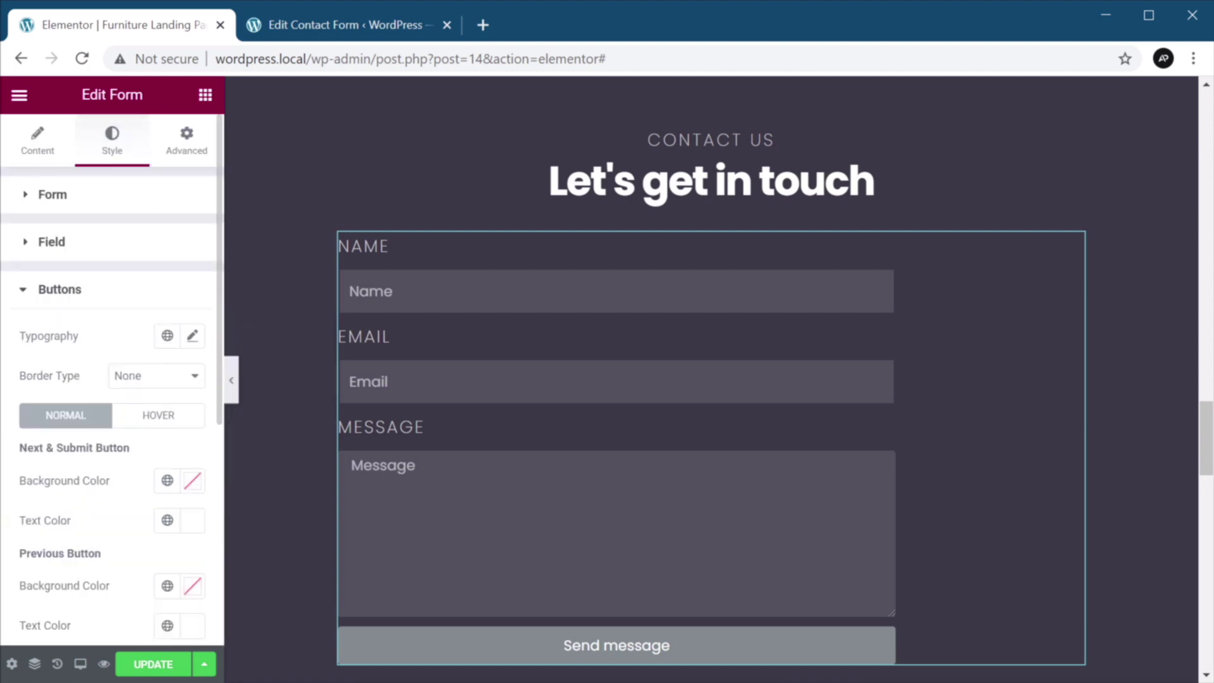
left_click(193, 337)
left_click(150, 430)
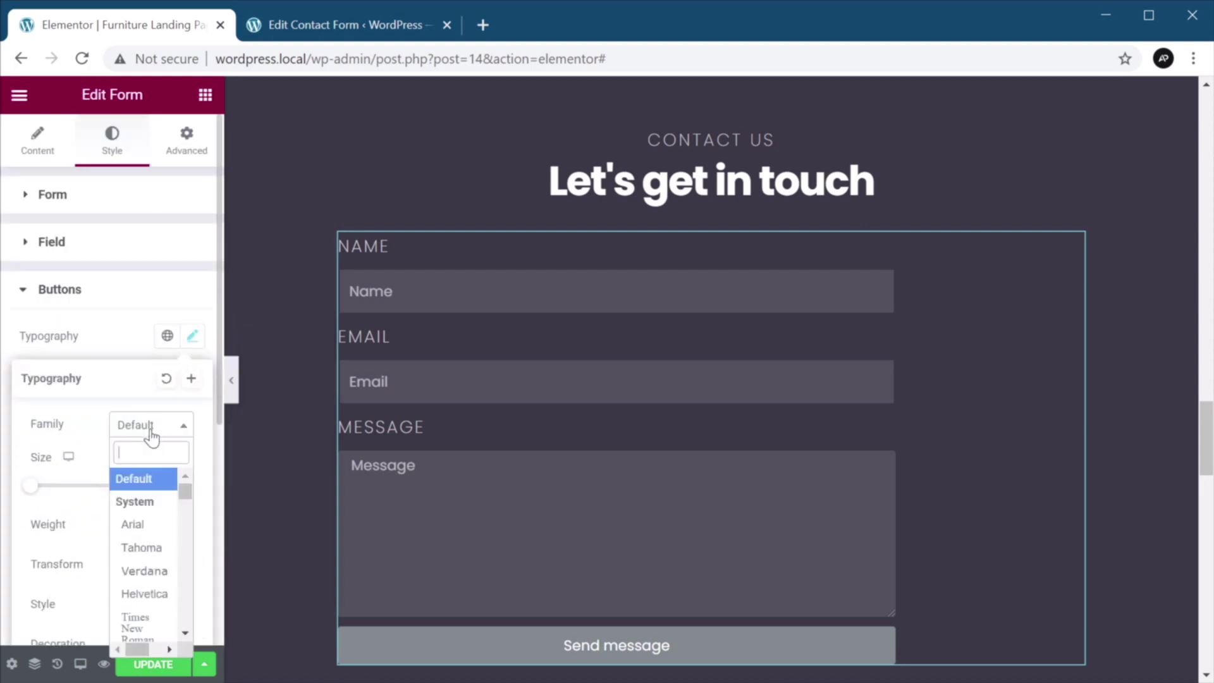
type("popp")
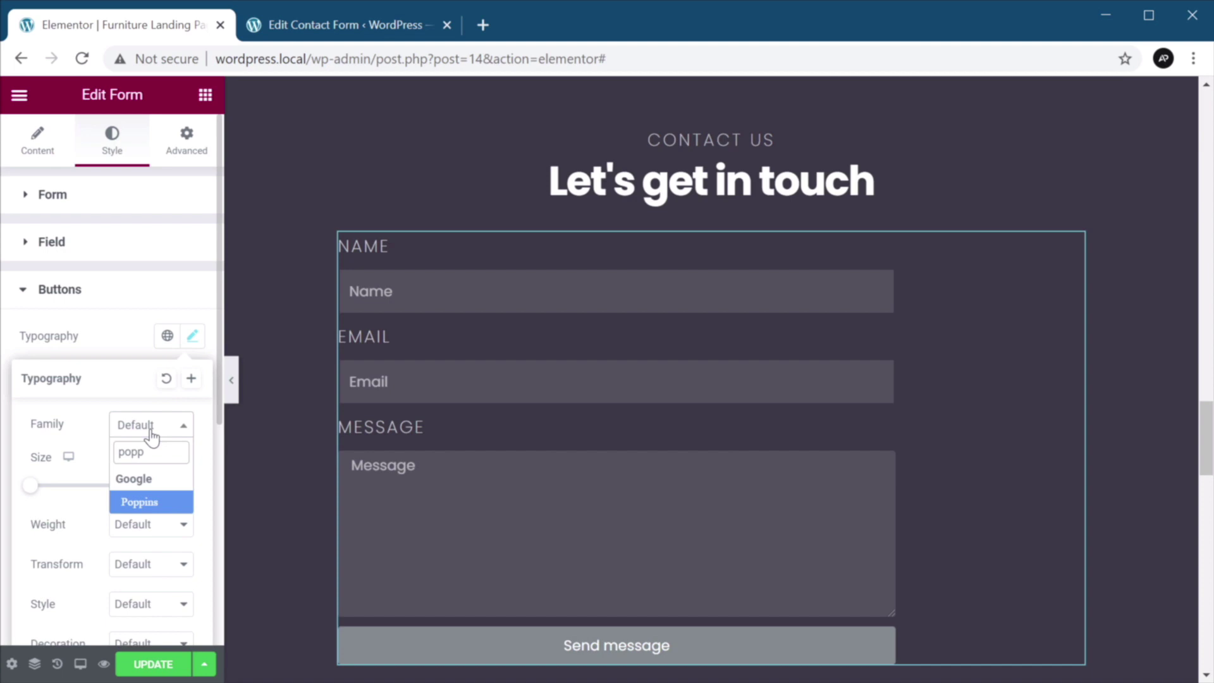
key("Return")
left_click(157, 485)
type("1")
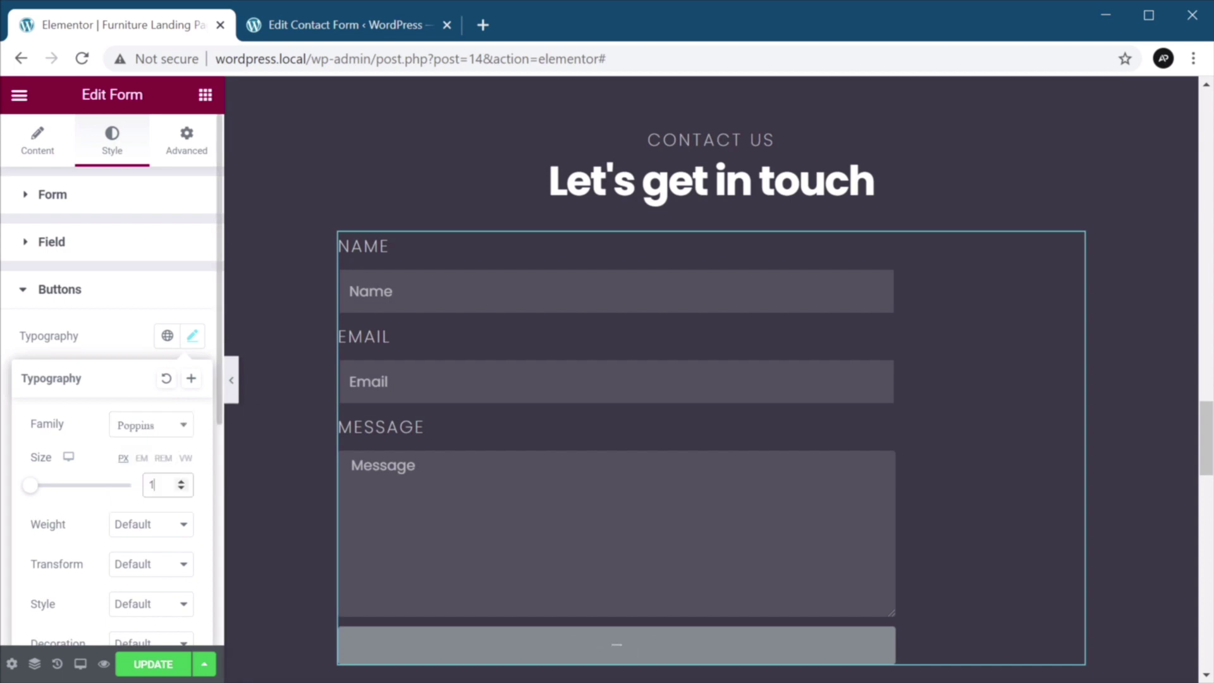
type("8")
Make the button text bold with a 28px line height.
scroll(168, 495, "down", 2)
left_click(165, 433)
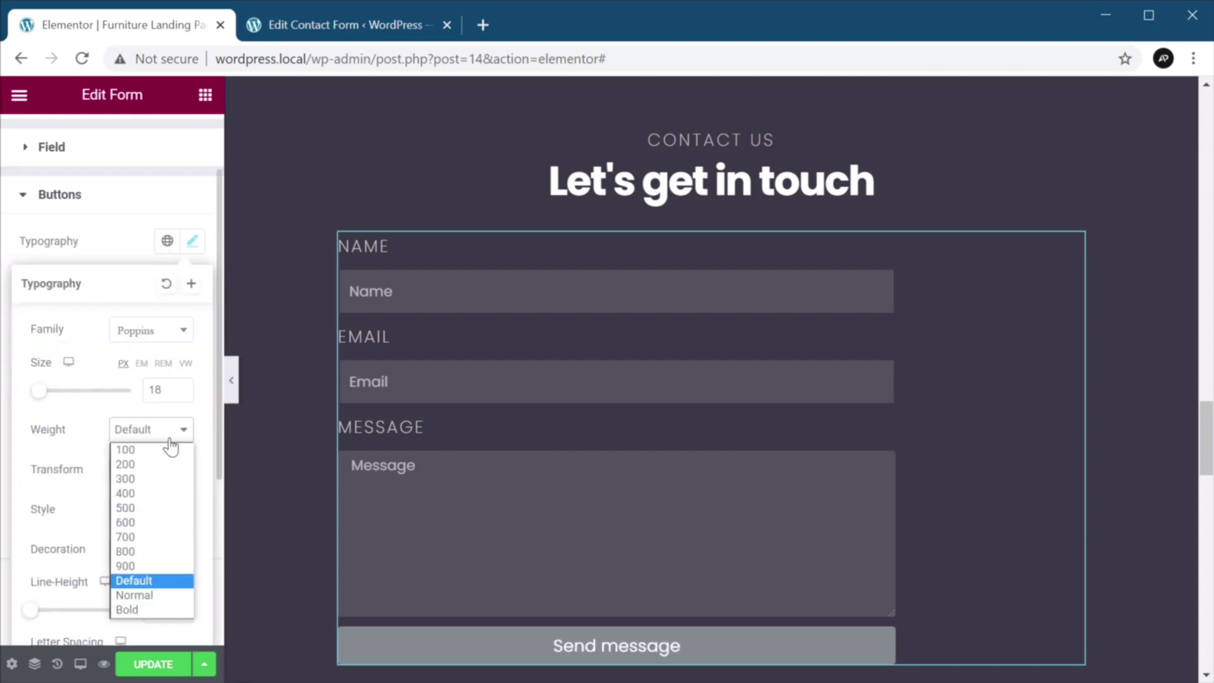
left_click(155, 610)
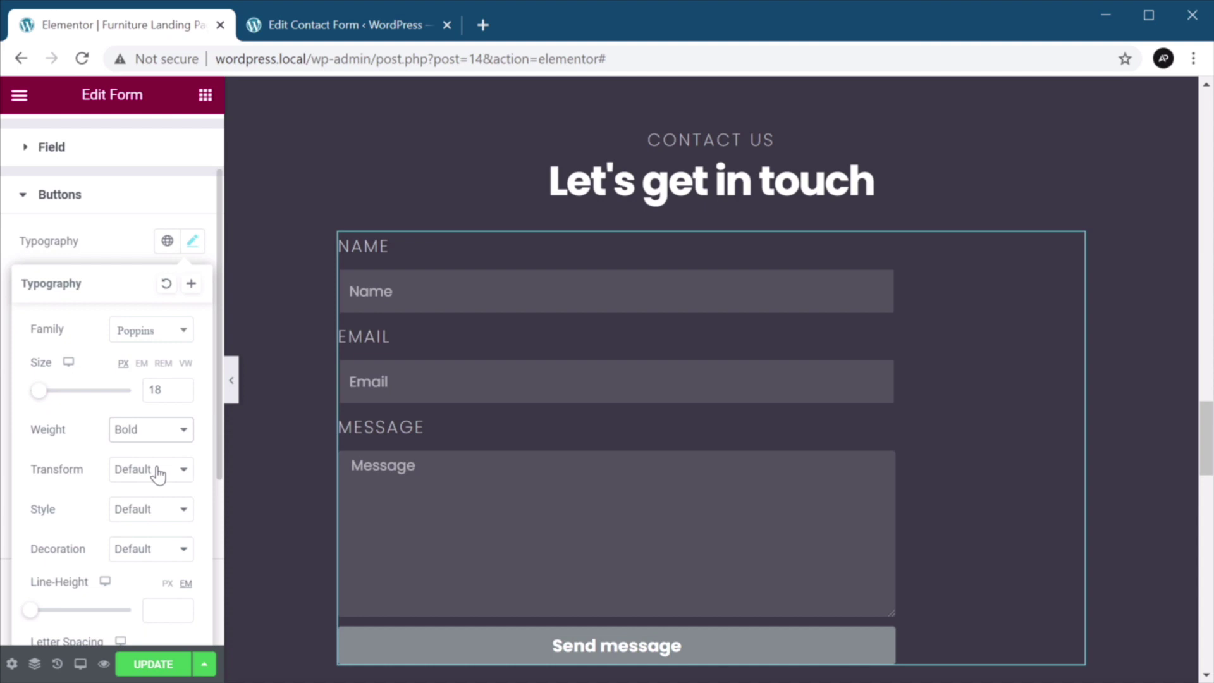
scroll(159, 474, "down", 2)
left_click(161, 516)
type("28")
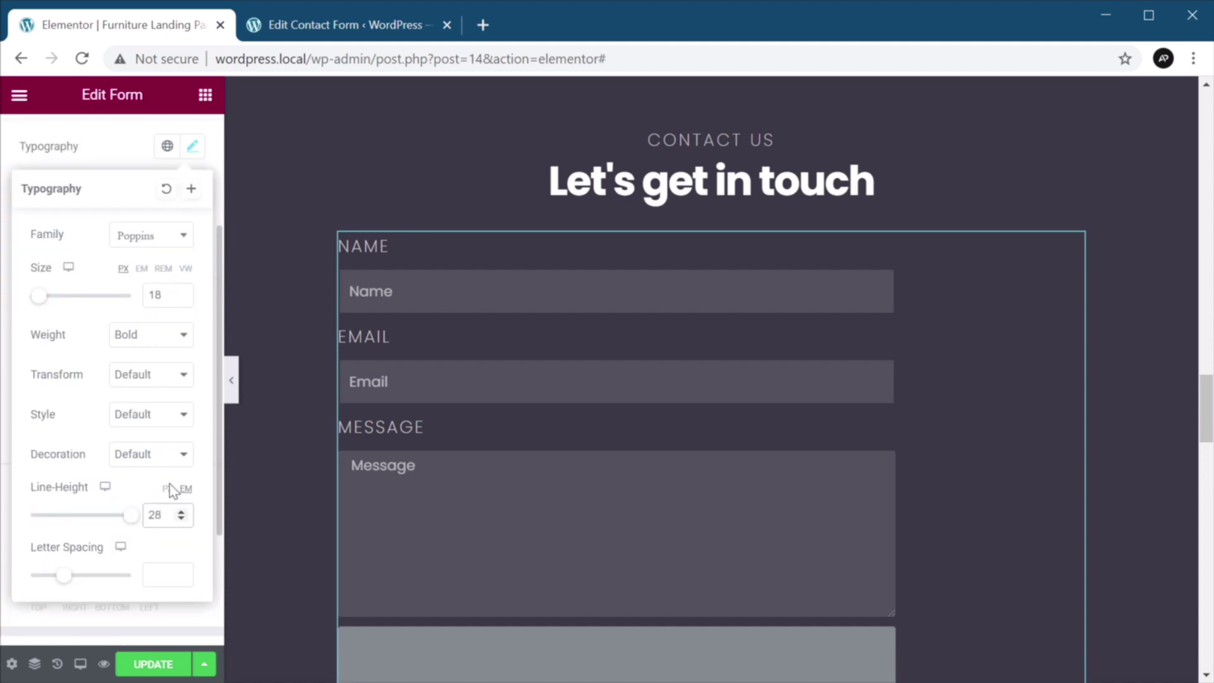
left_click(167, 488)
scroll(139, 515, "down", 2)
scroll(139, 514, "down", 2)
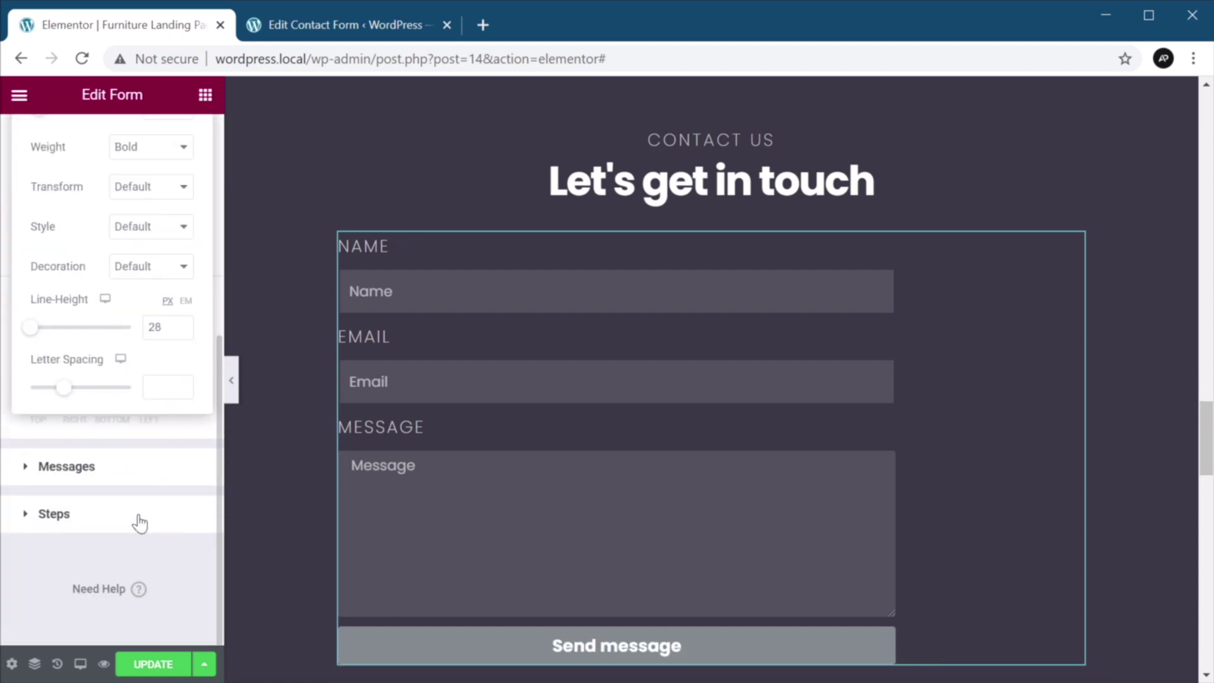
left_click(152, 544)
Give the button a solid 1 px border.
scroll(161, 554, "up", 8)
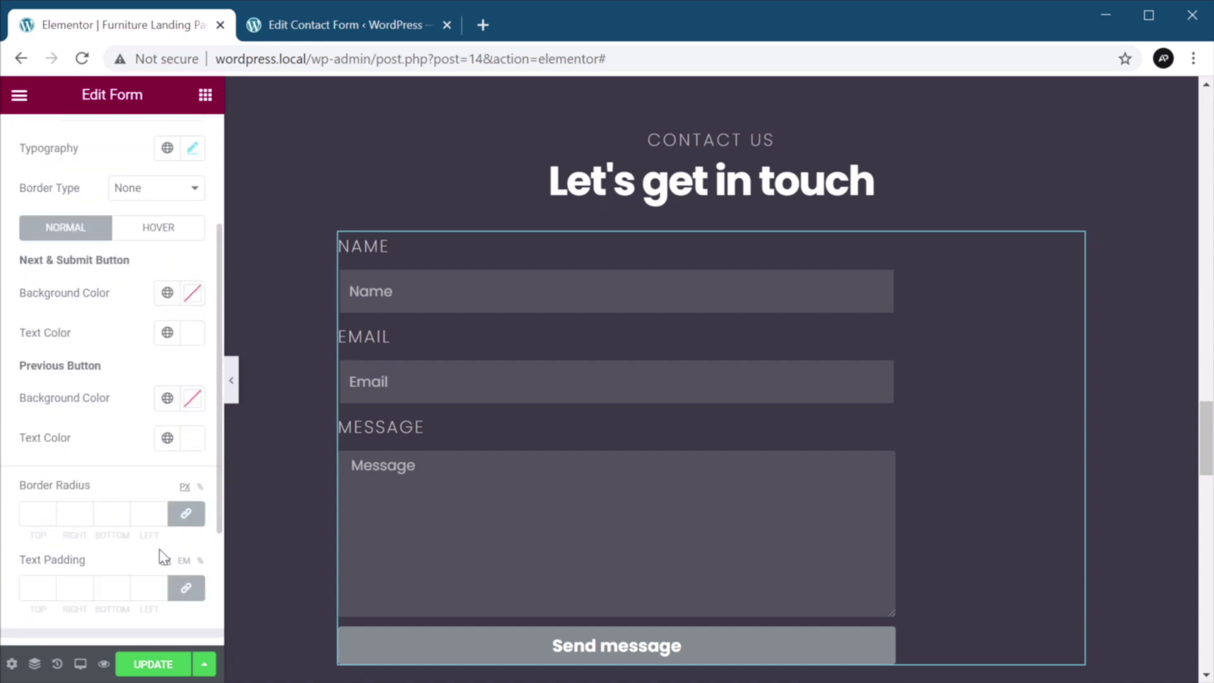
left_click(152, 379)
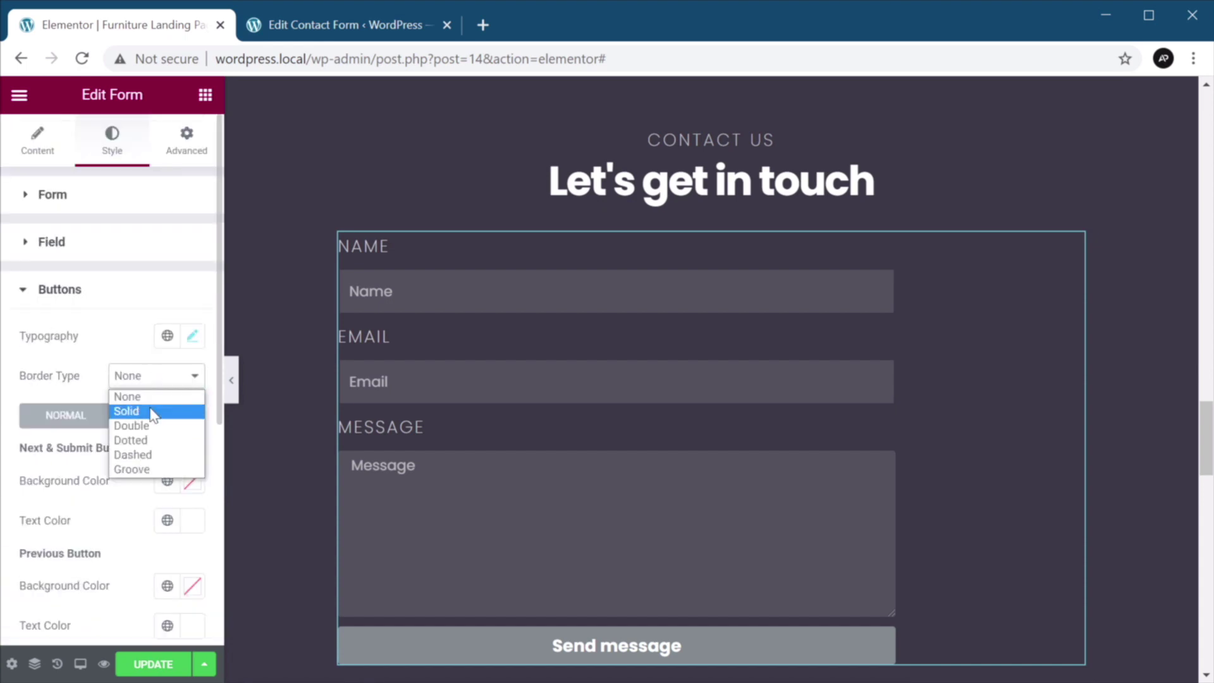
left_click(153, 409)
left_click(34, 435)
type("1")
key("Tab")
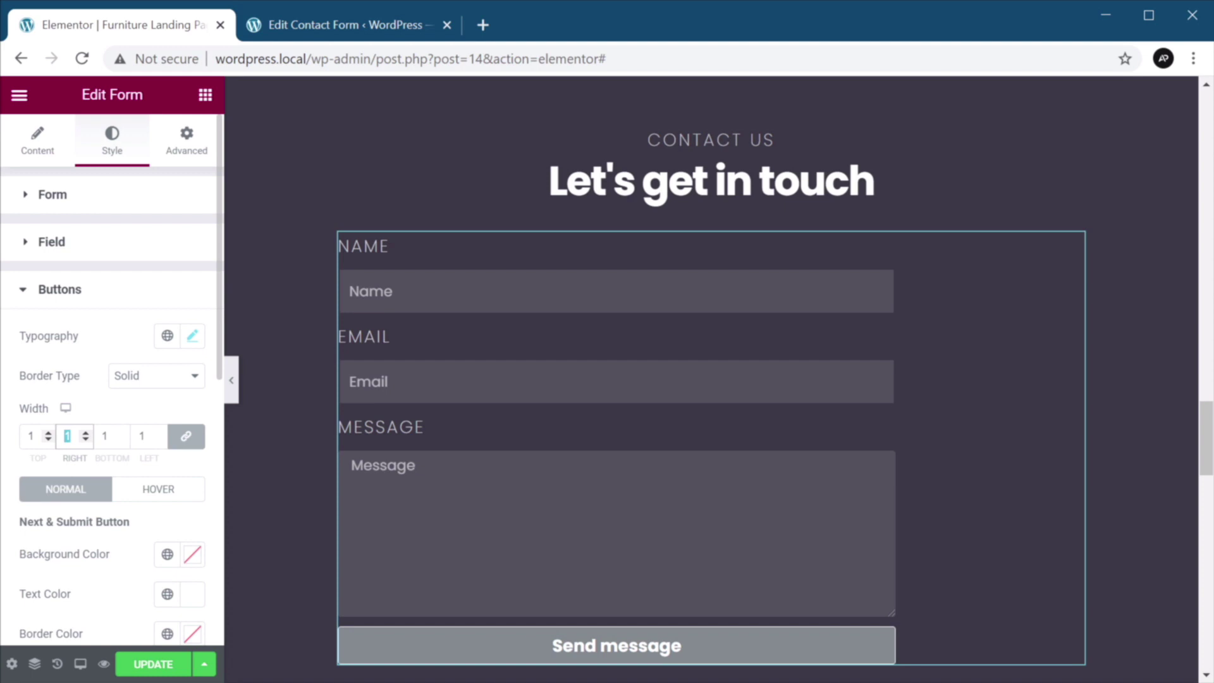
Make the button background fully transparent and its border white.
scroll(150, 408, "down", 4)
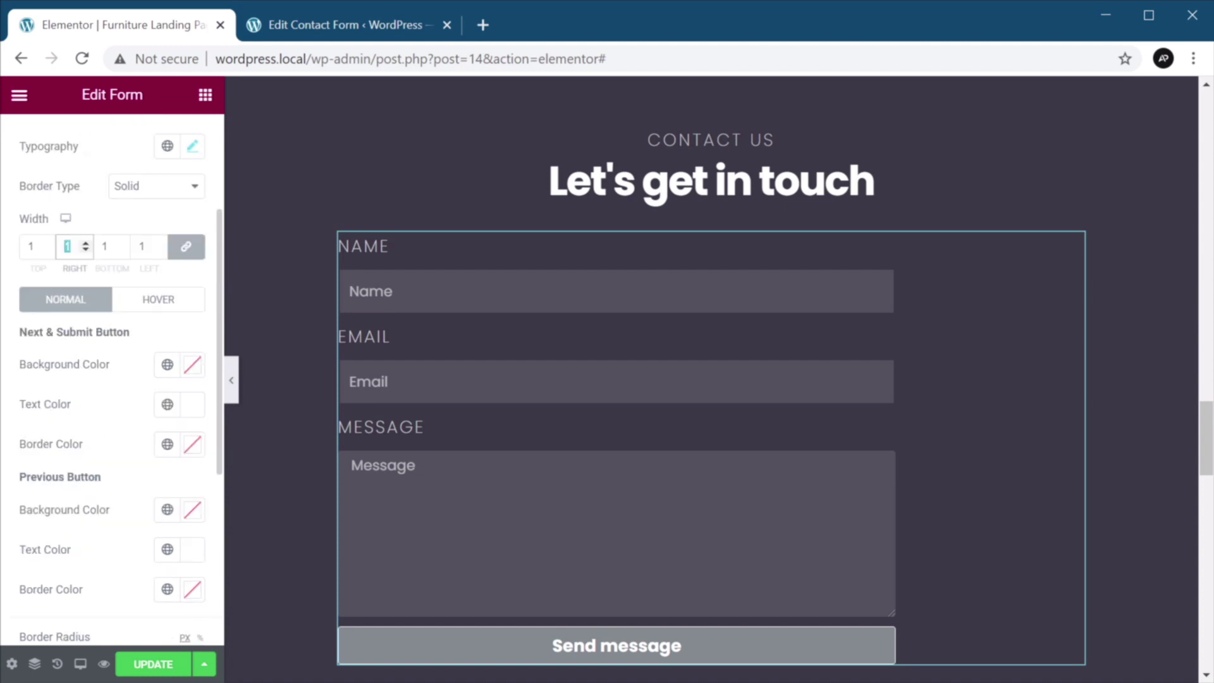
left_click(167, 365)
left_click(168, 367)
left_click(192, 365)
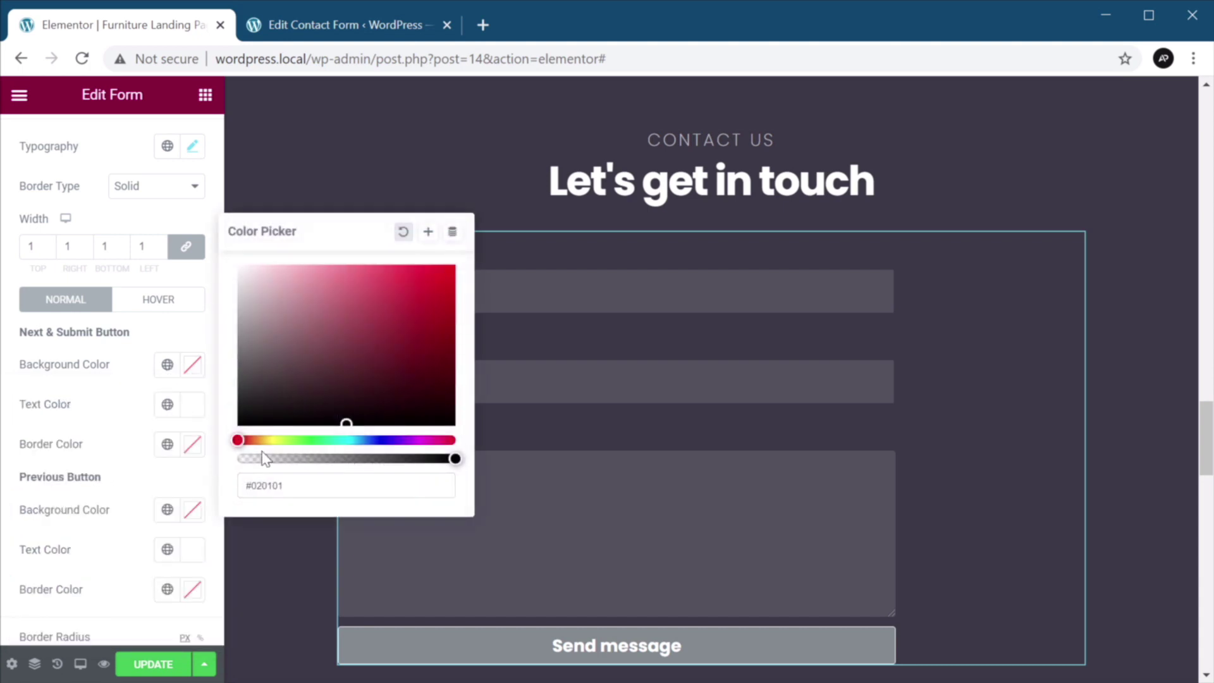
left_click_drag(262, 457, 238, 457)
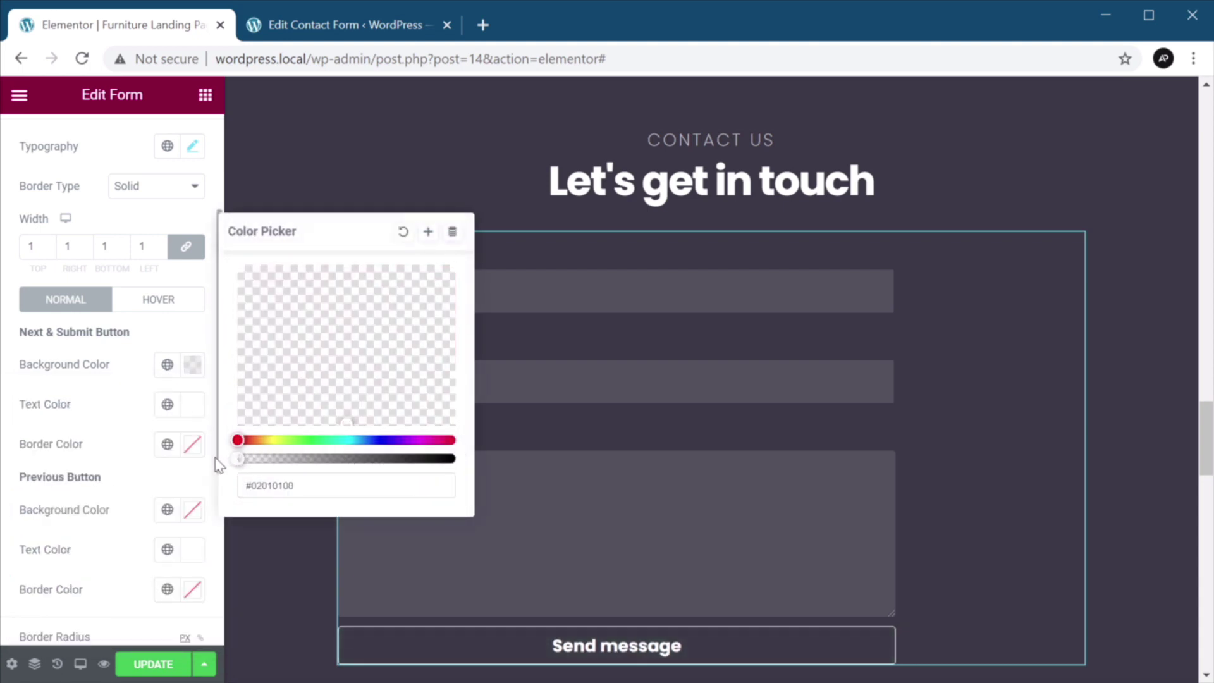
left_click(117, 401)
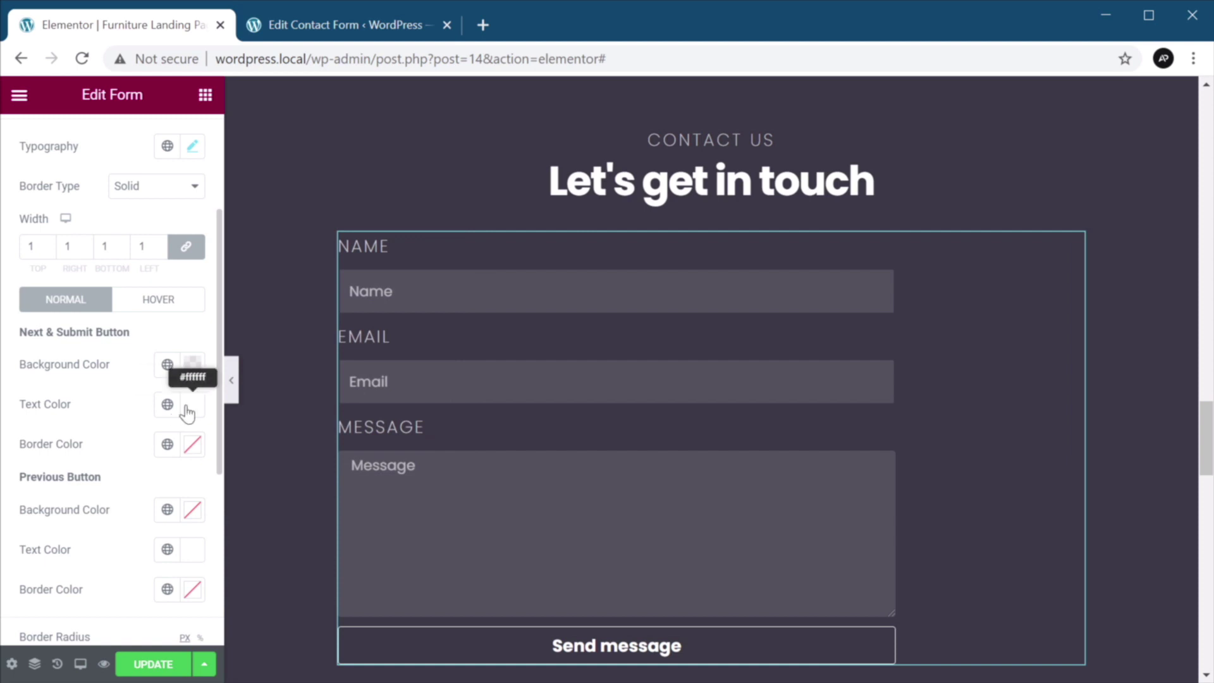
left_click(193, 444)
left_click_drag(146, 253, 61, 126)
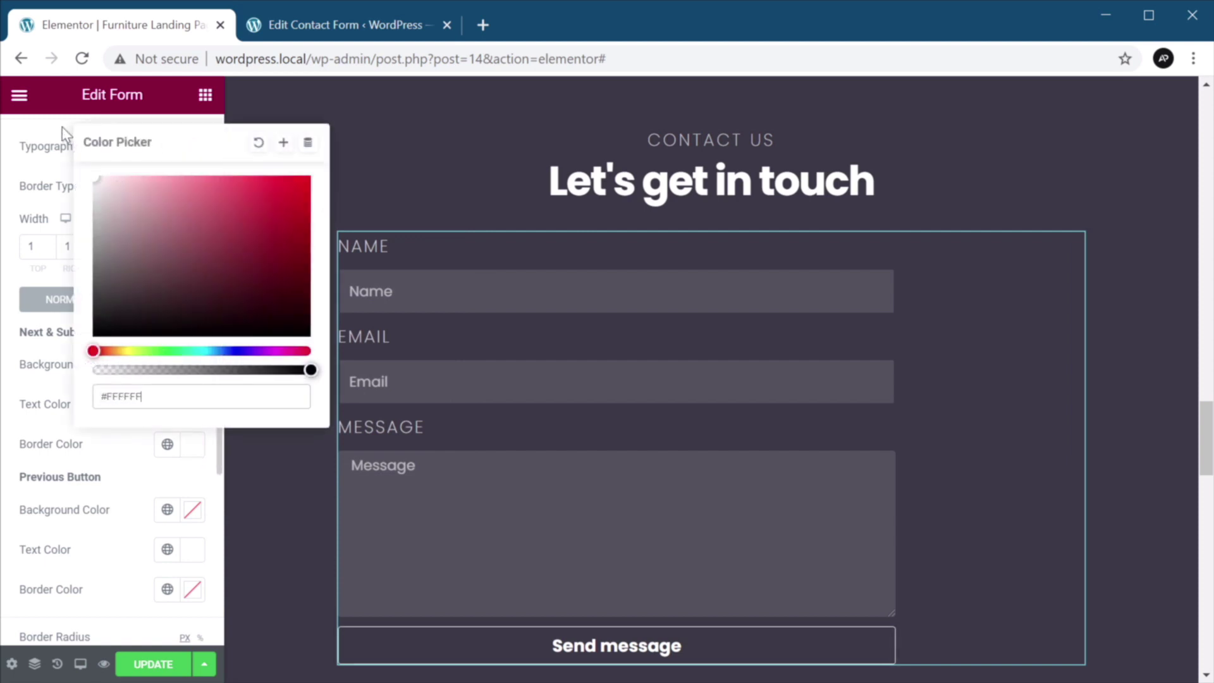
left_click(69, 414)
Set the button corner radius to zero and save the page.
scroll(62, 601, "down", 2)
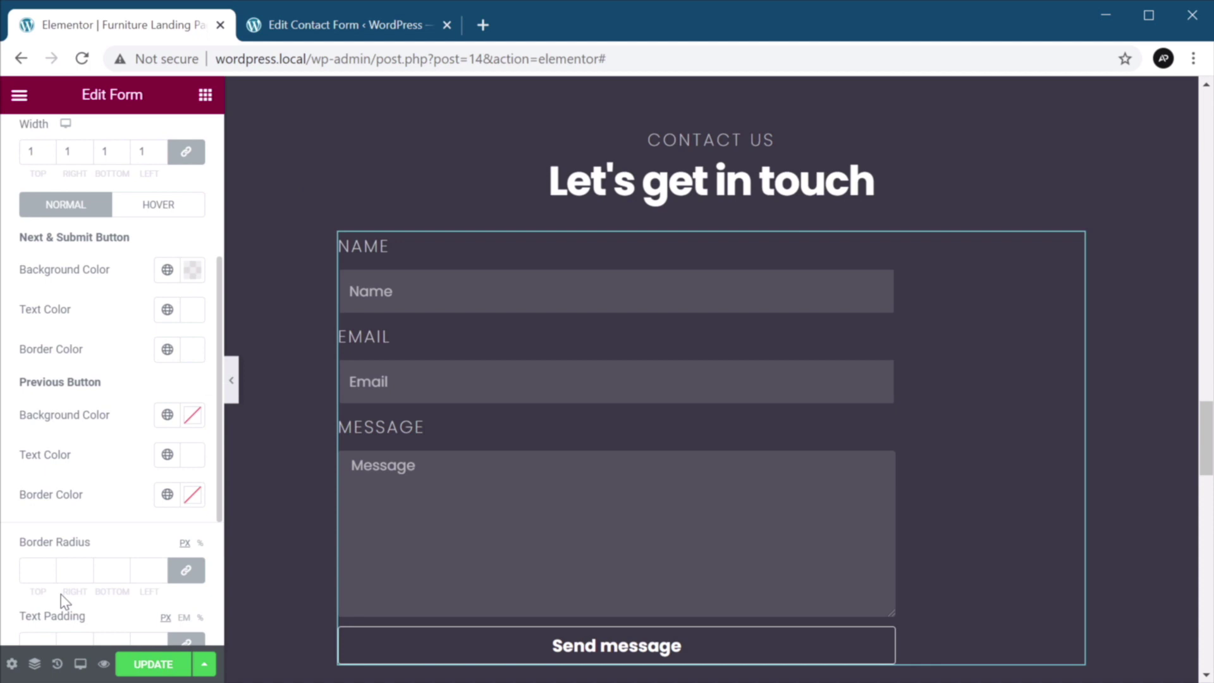
left_click(37, 570)
scroll(116, 534, "down", 4)
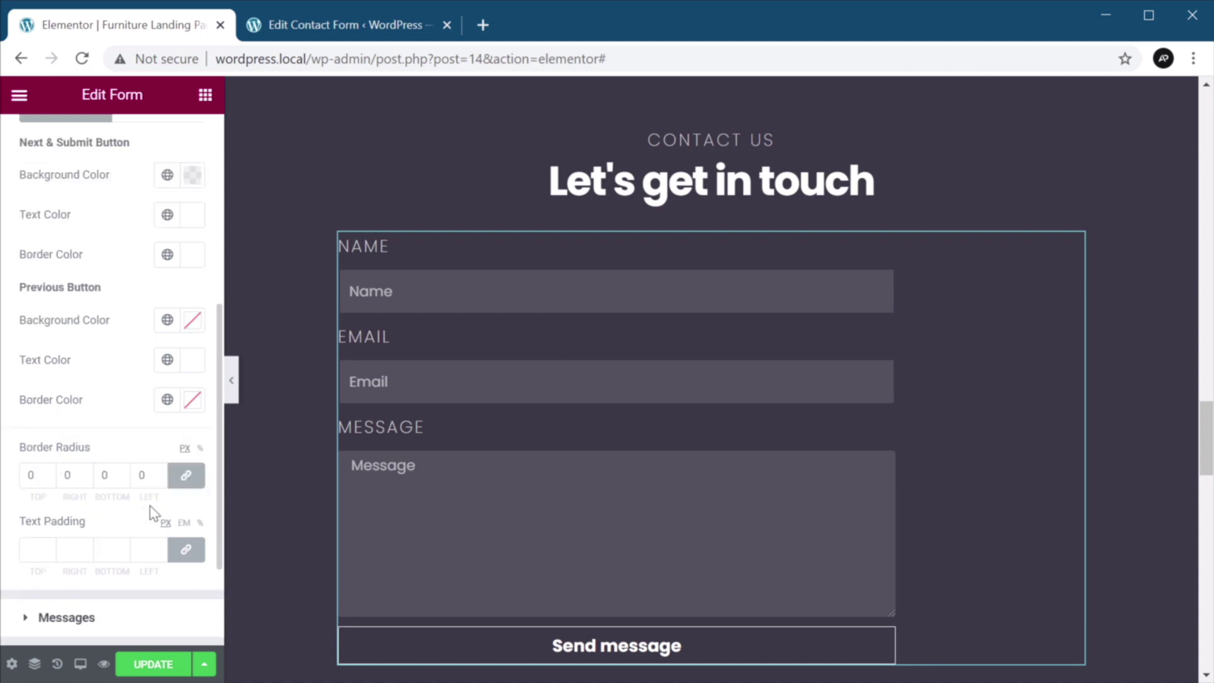
left_click(151, 663)
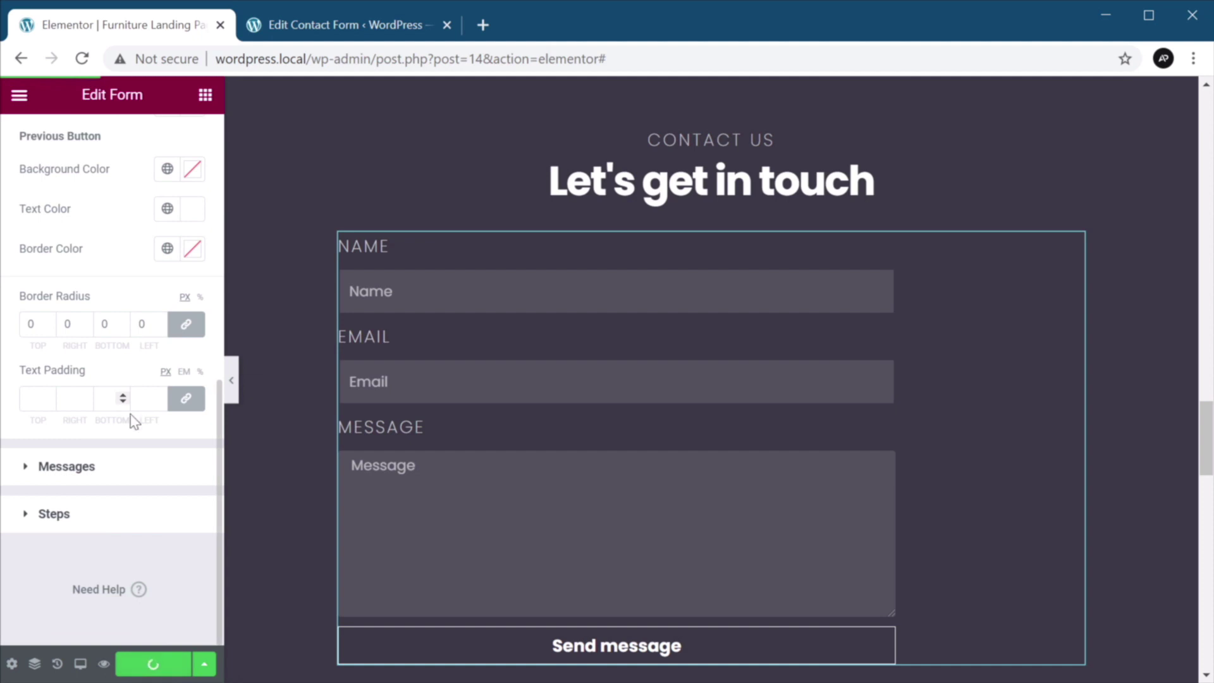
Give the form widget a custom 640 px width and select its column.
scroll(134, 422, "up", 10)
left_click(186, 142)
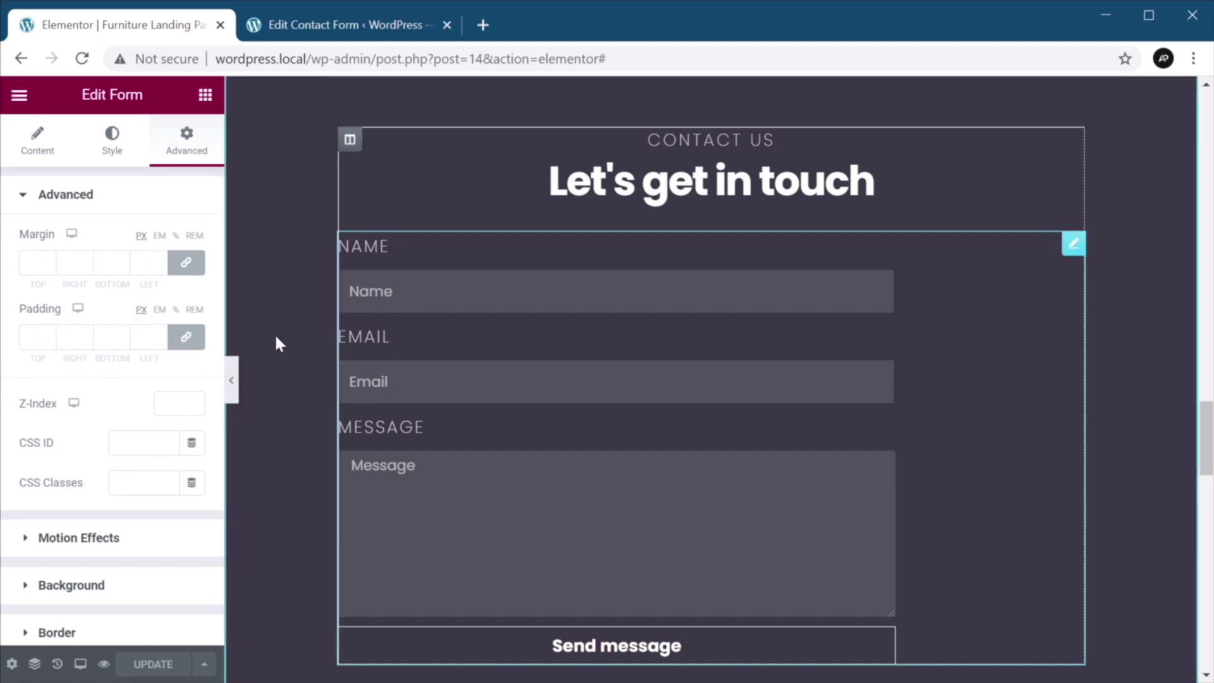
scroll(82, 351, "down", 3)
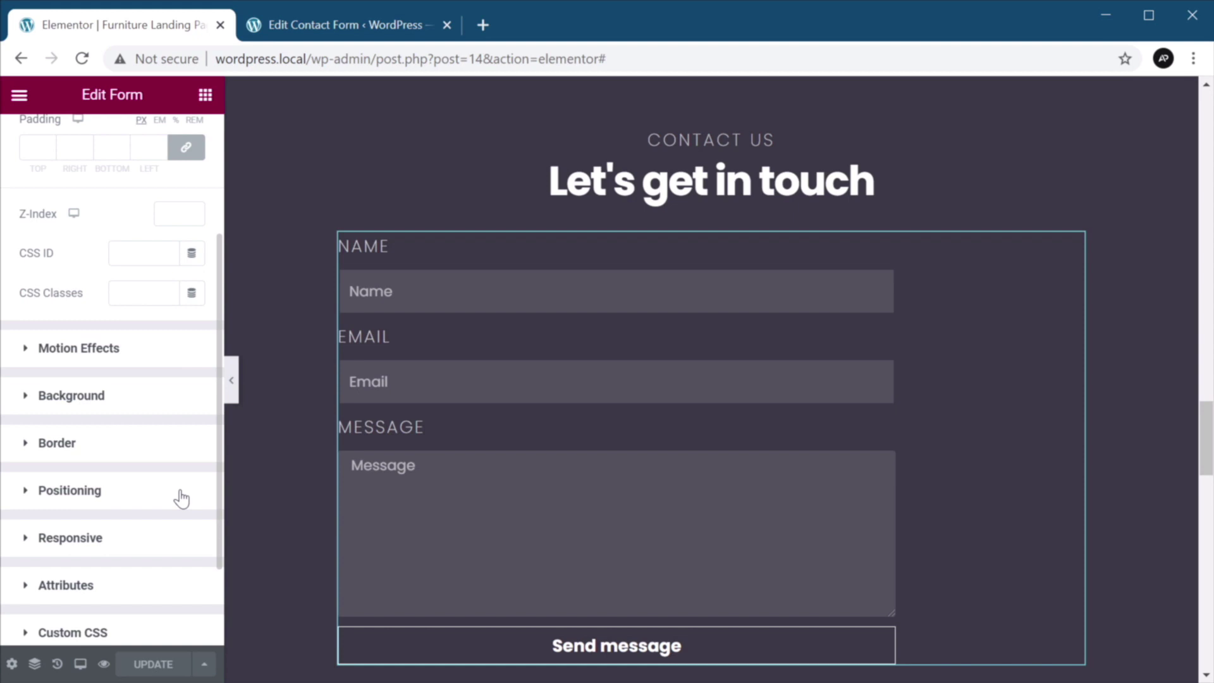
left_click(122, 493)
left_click(125, 438)
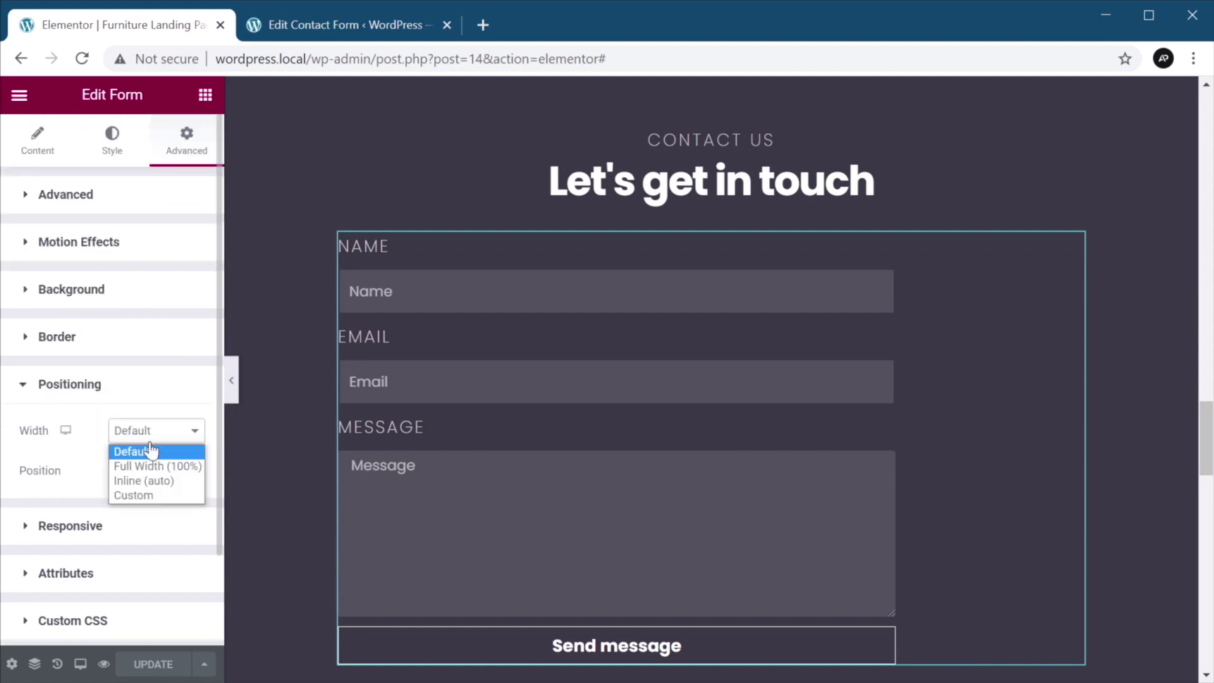
left_click(153, 495)
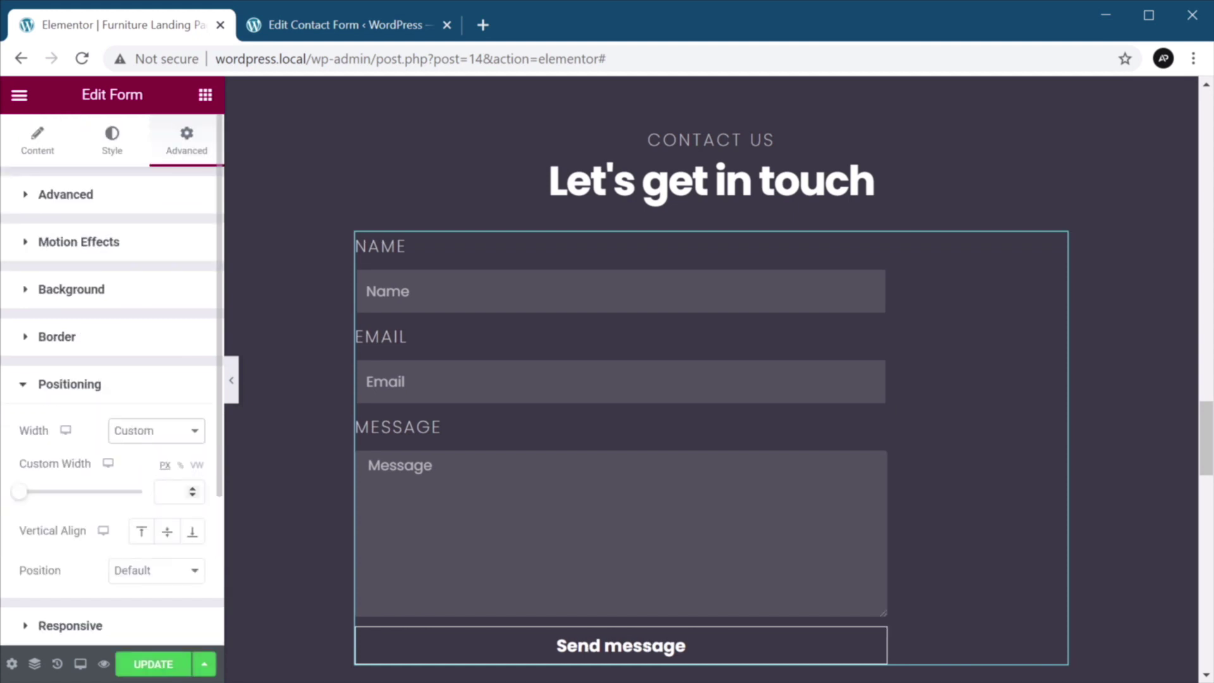
left_click(190, 491)
type("640")
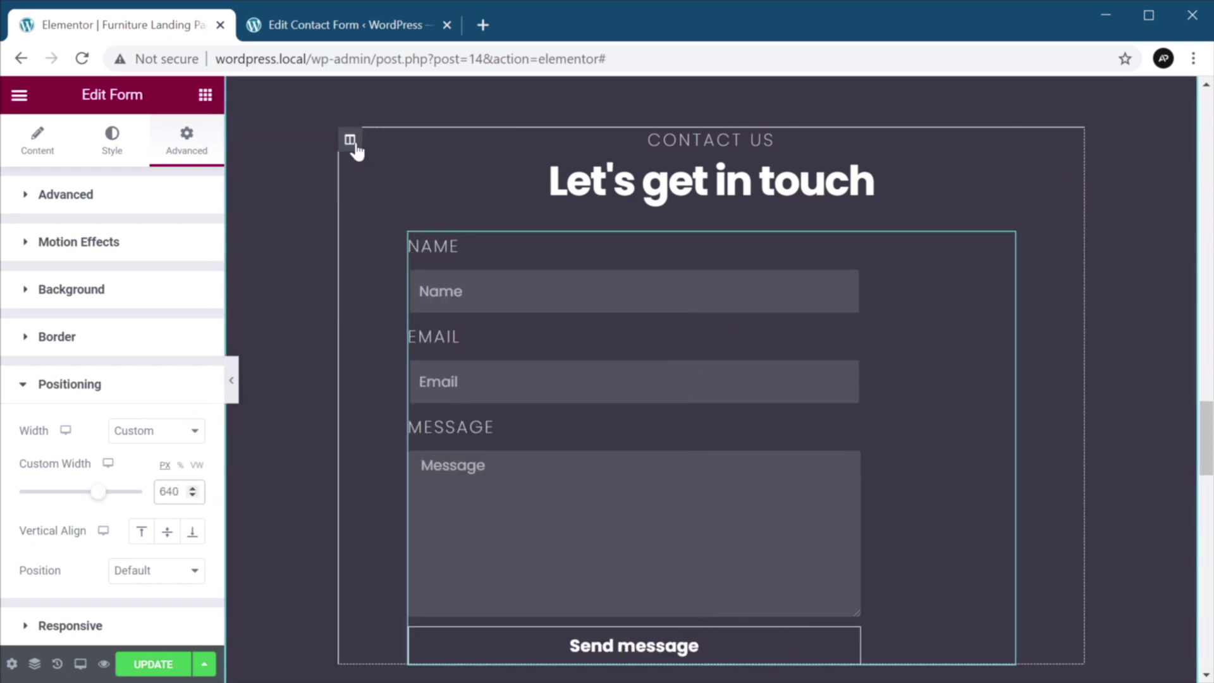
left_click(352, 147)
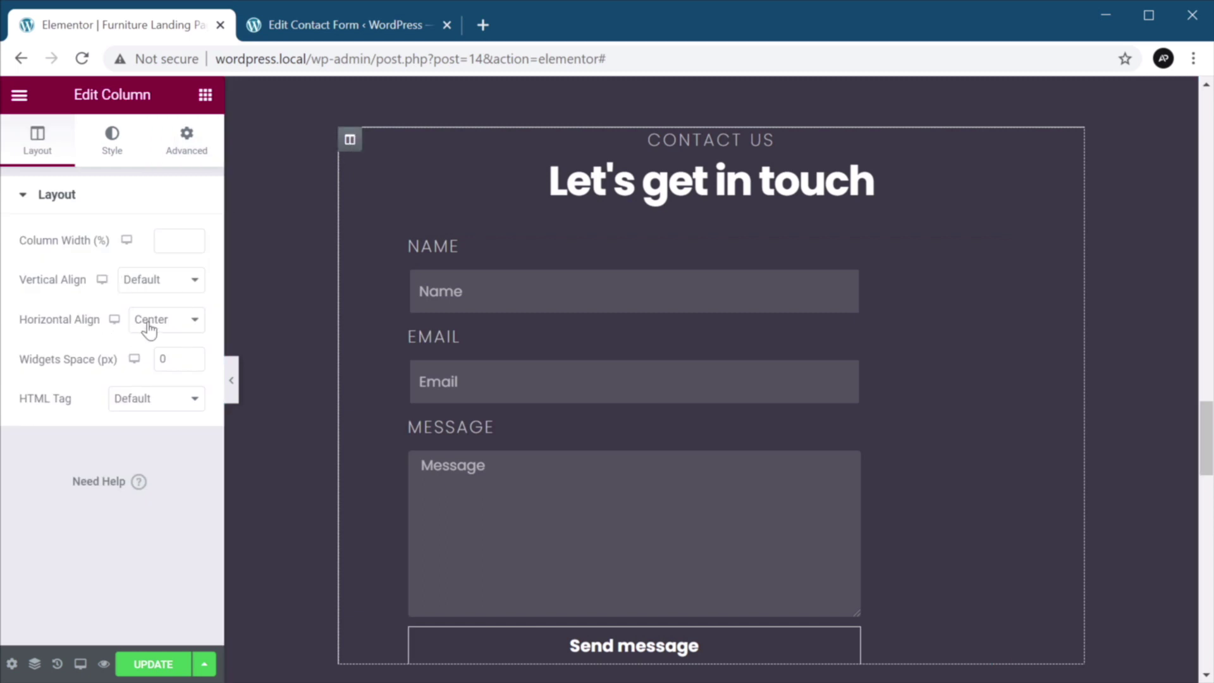
In the form's Style tab, set Rows Gap to 24.
left_click(908, 274)
left_click(112, 139)
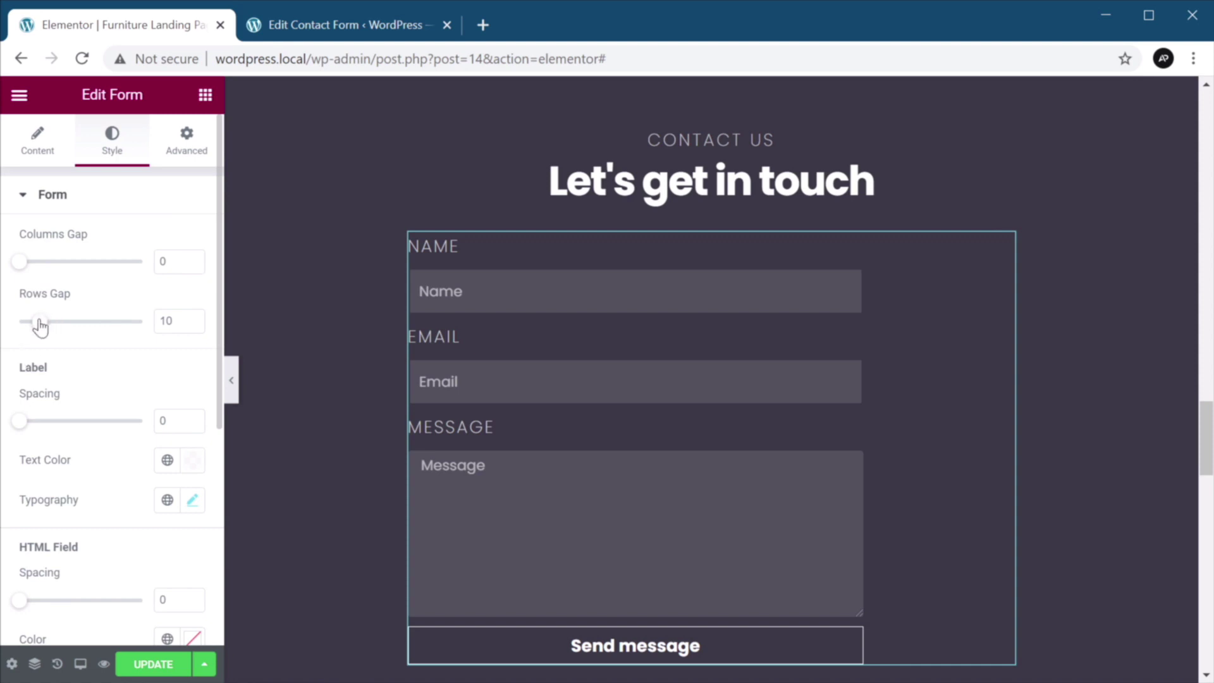
left_click_drag(41, 324, 70, 329)
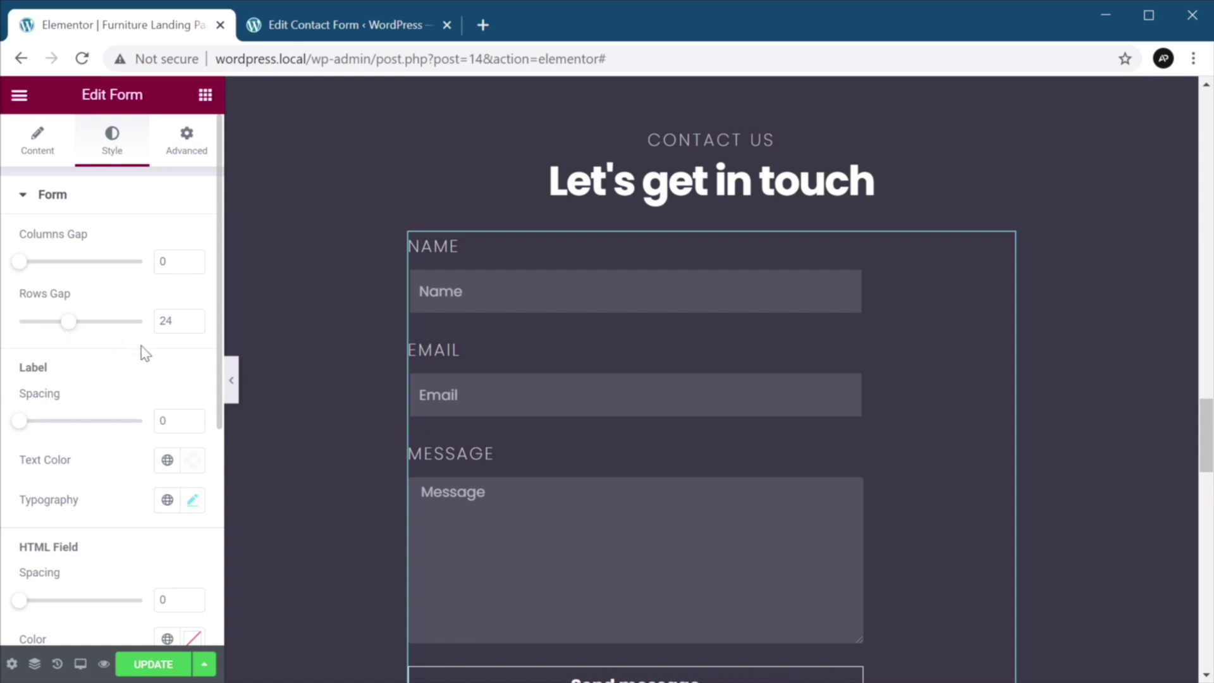
scroll(108, 493, "down", 3)
Set the input fields' Border Radius to 0.
left_click(92, 547)
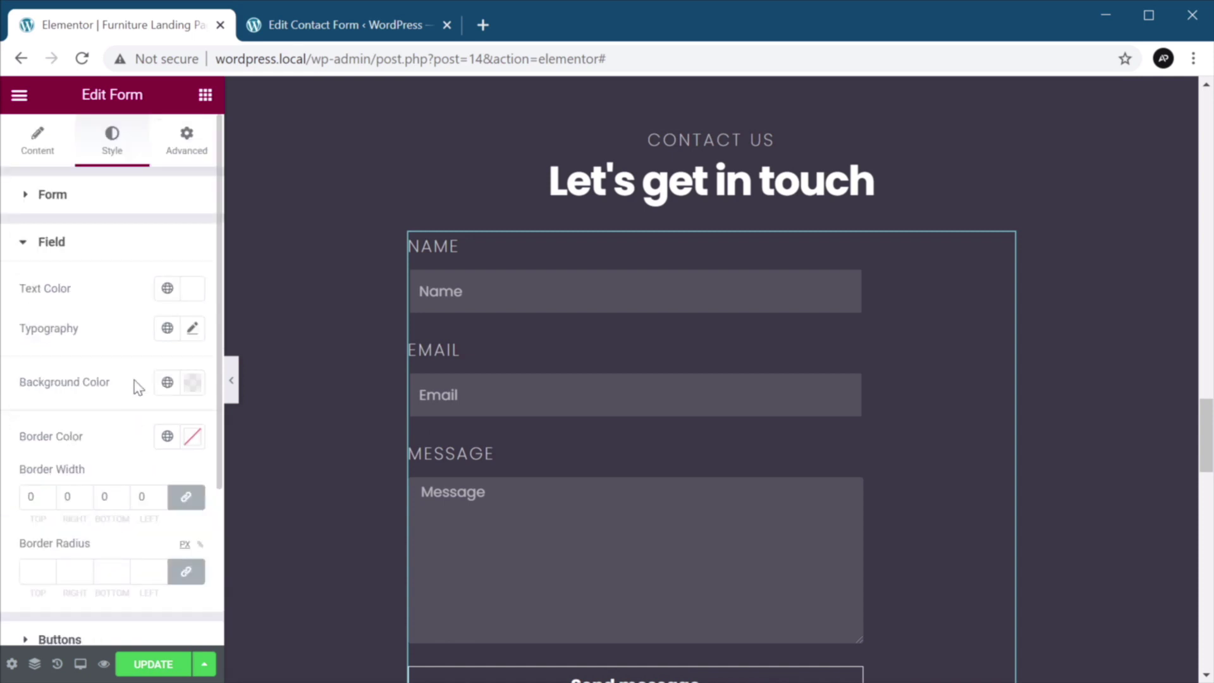
left_click(41, 571)
type("1")
key("BackSpace")
type("0")
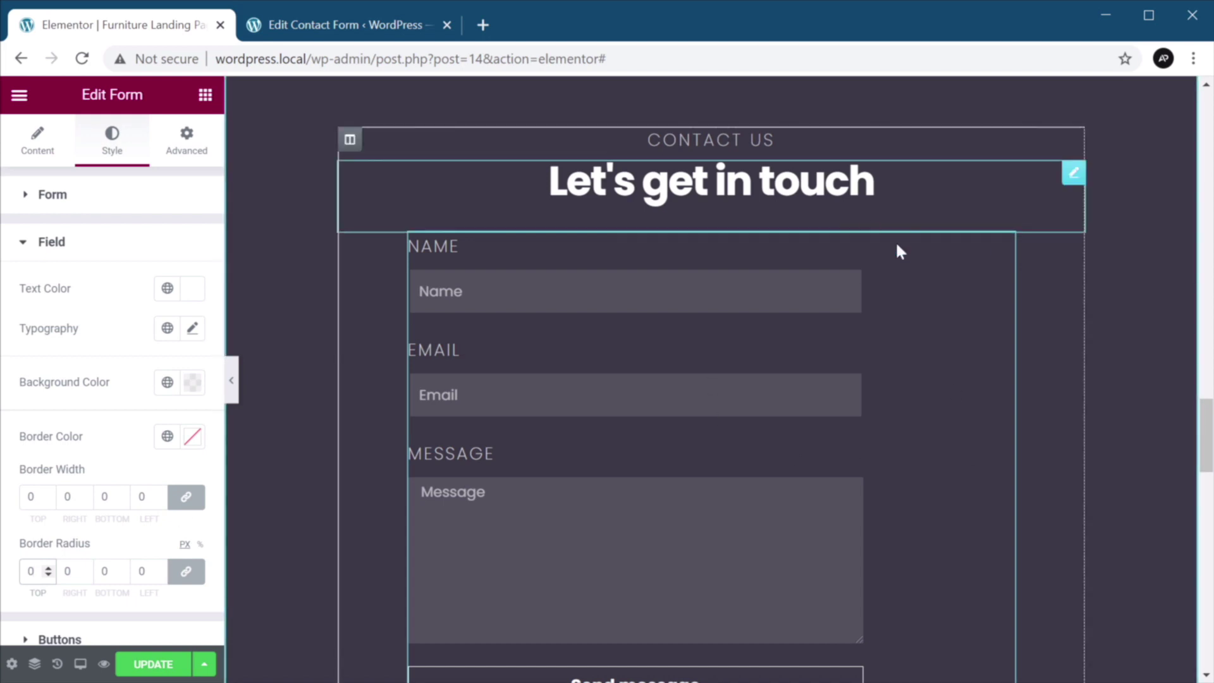
Set the Name field's Column Width to 100%.
left_click(1010, 333)
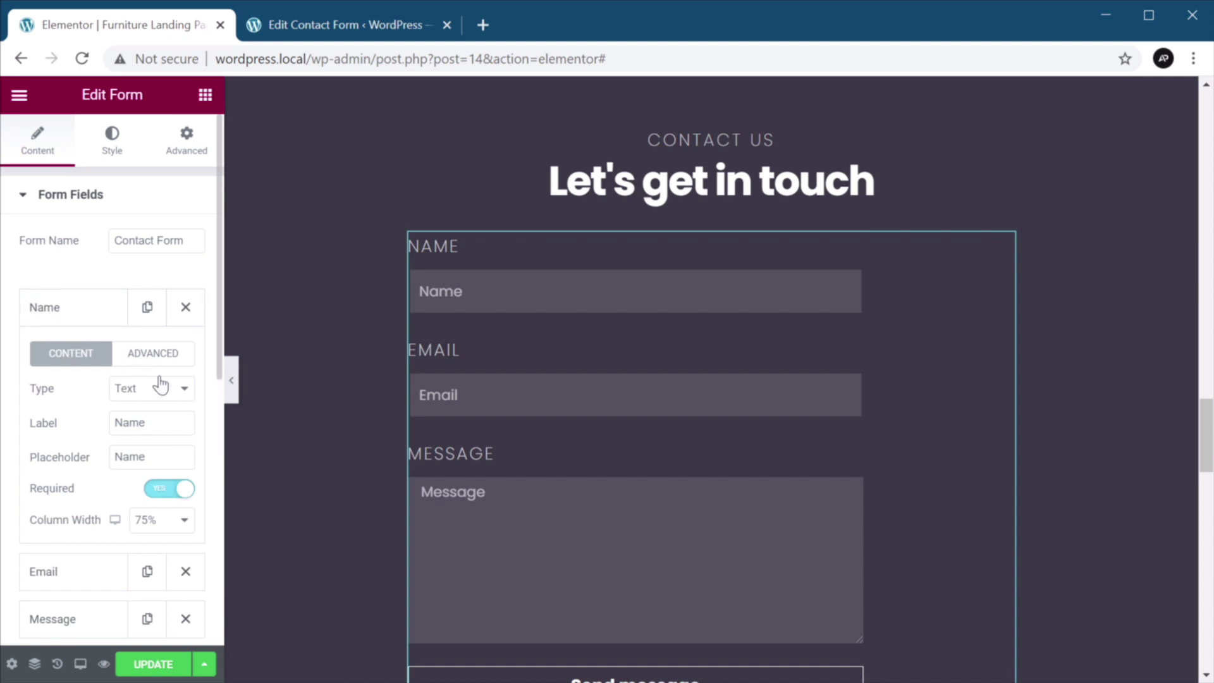
left_click(166, 526)
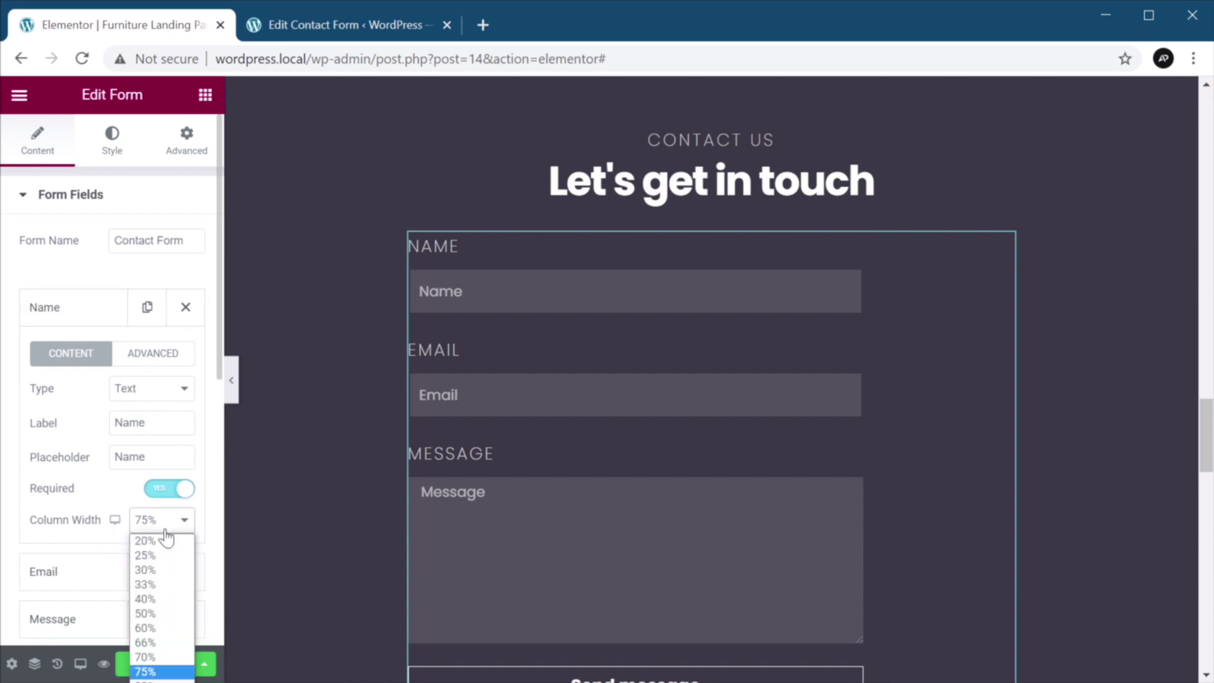
left_click(145, 678)
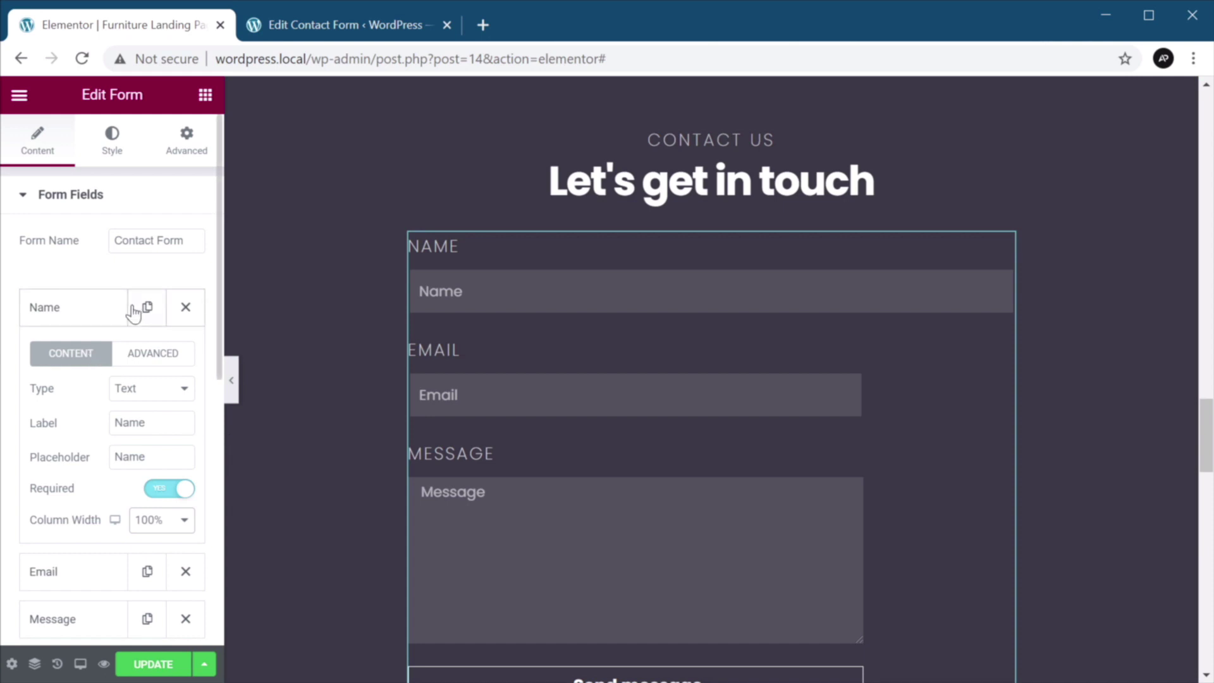
left_click(95, 316)
Set the Email and Message fields' Column Width to 100% too.
left_click(78, 360)
left_click(161, 567)
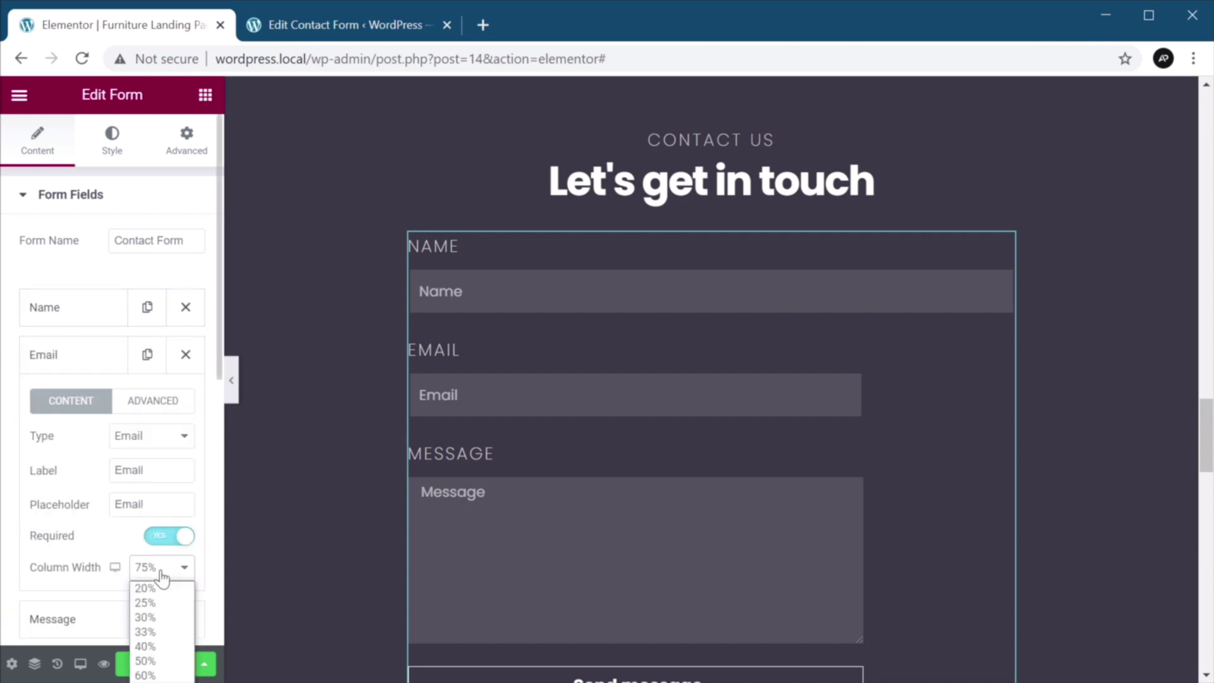
left_click(152, 583)
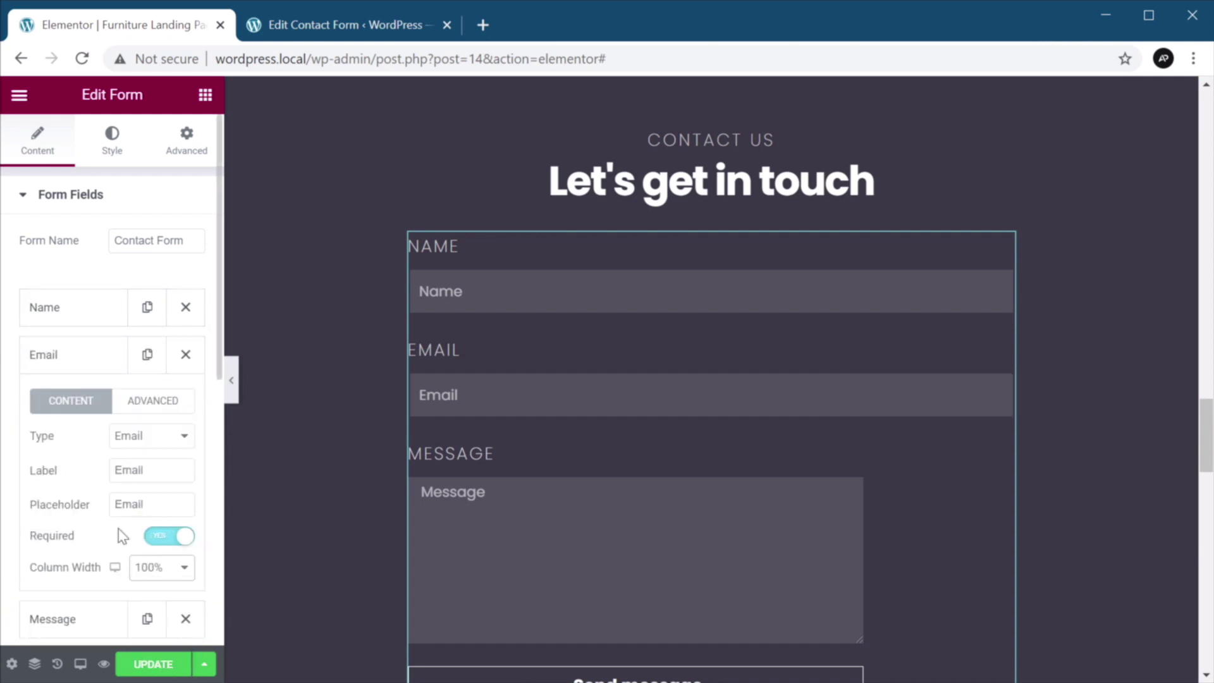
left_click(80, 361)
left_click(86, 408)
scroll(151, 584, "down", 2)
left_click(161, 520)
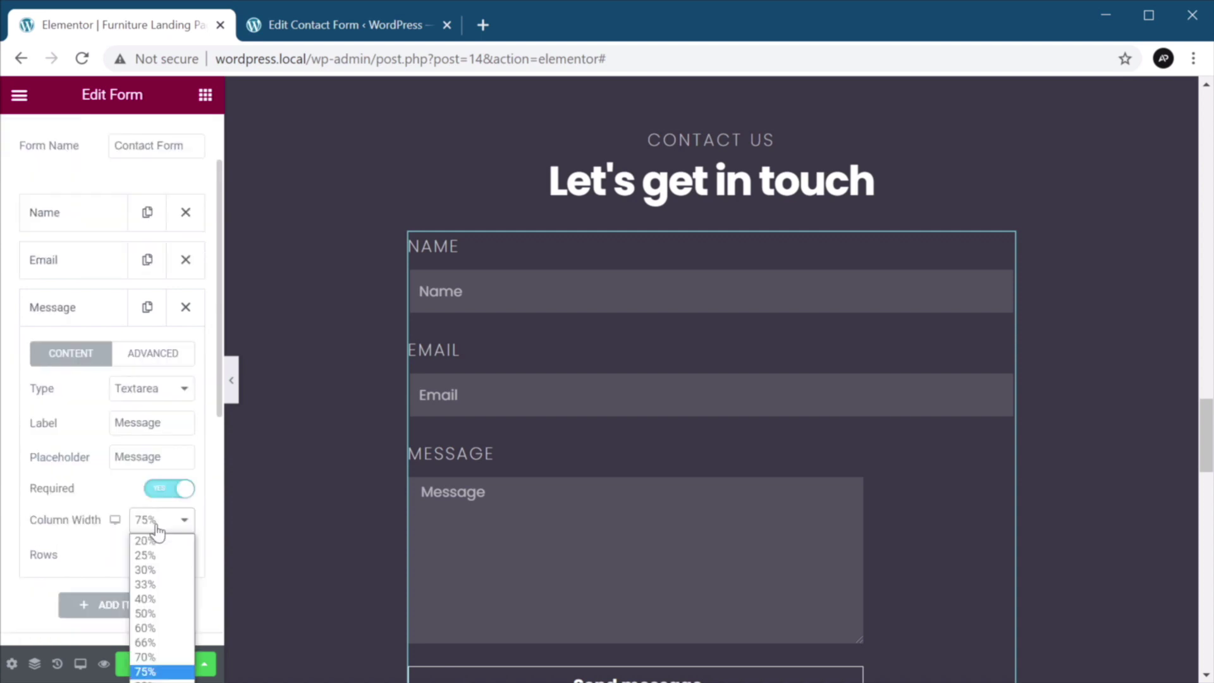
left_click(155, 665)
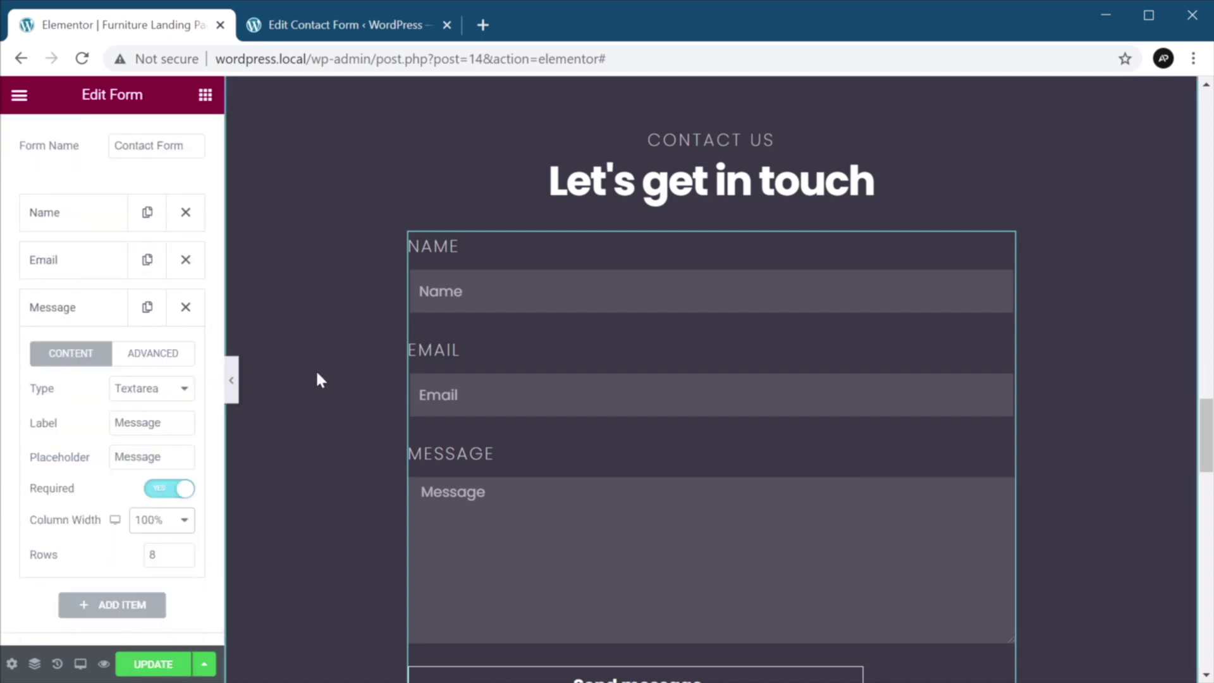
left_click(98, 316)
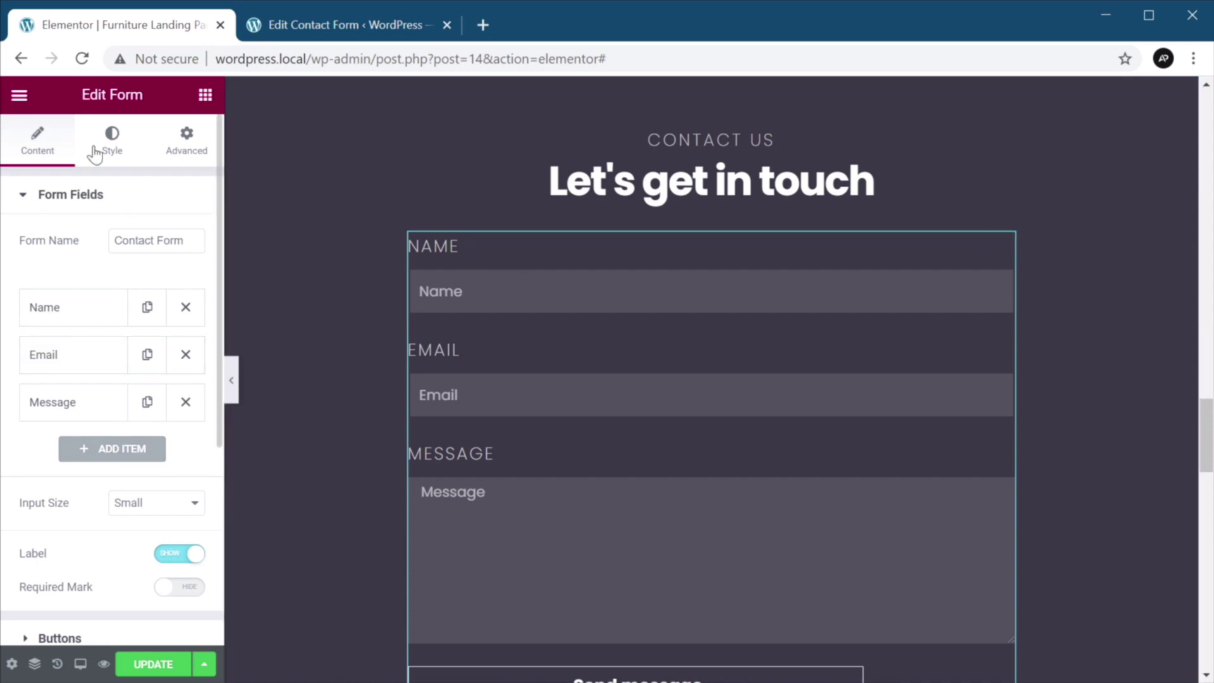
Keep the form's Custom Width at 640 px under Advanced > Positioning.
left_click(193, 146)
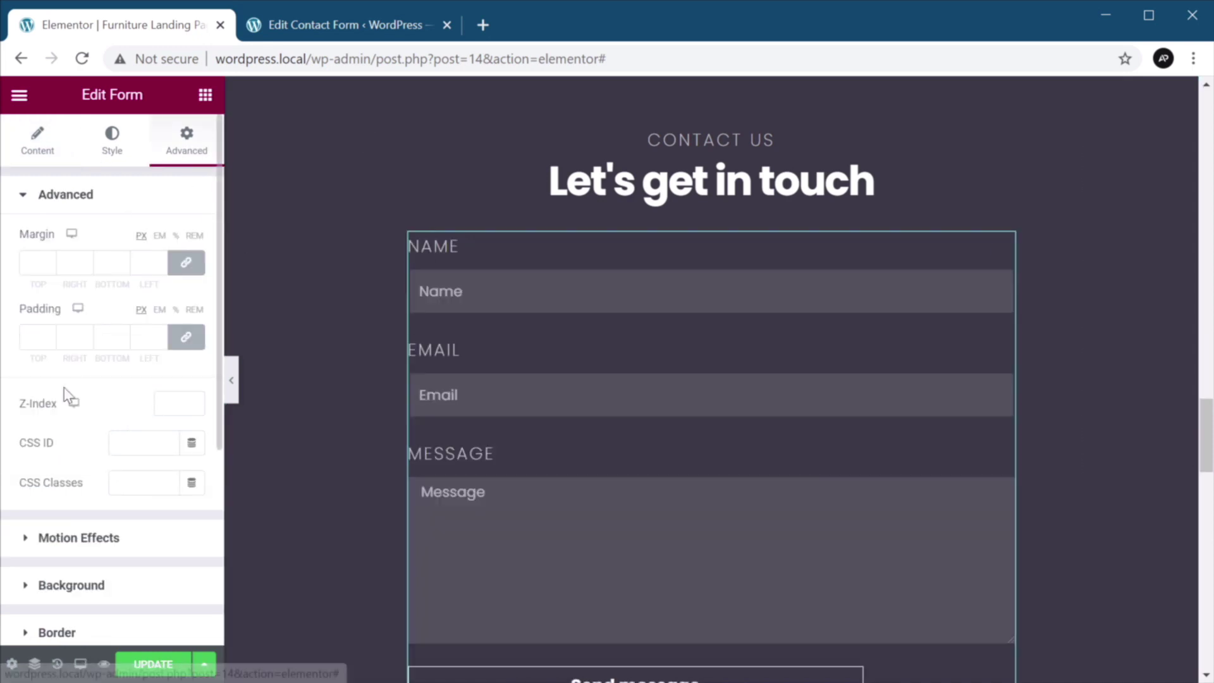
scroll(64, 387, "down", 5)
left_click(95, 401)
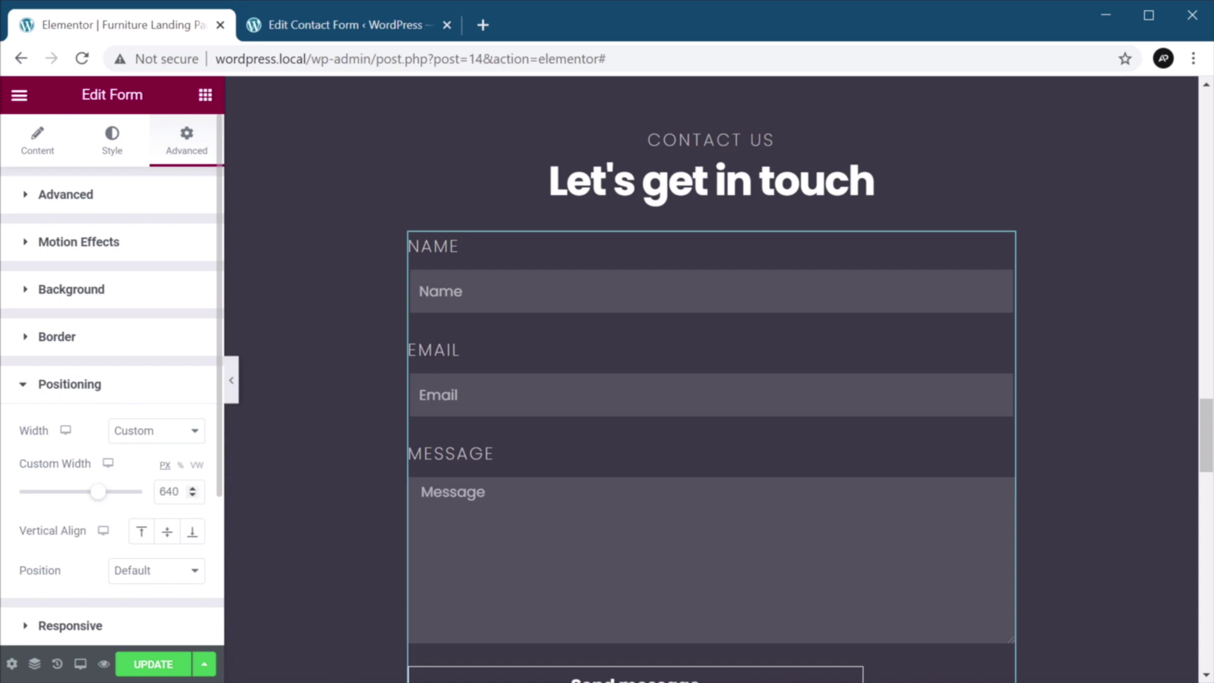
left_click_drag(192, 495, 194, 497)
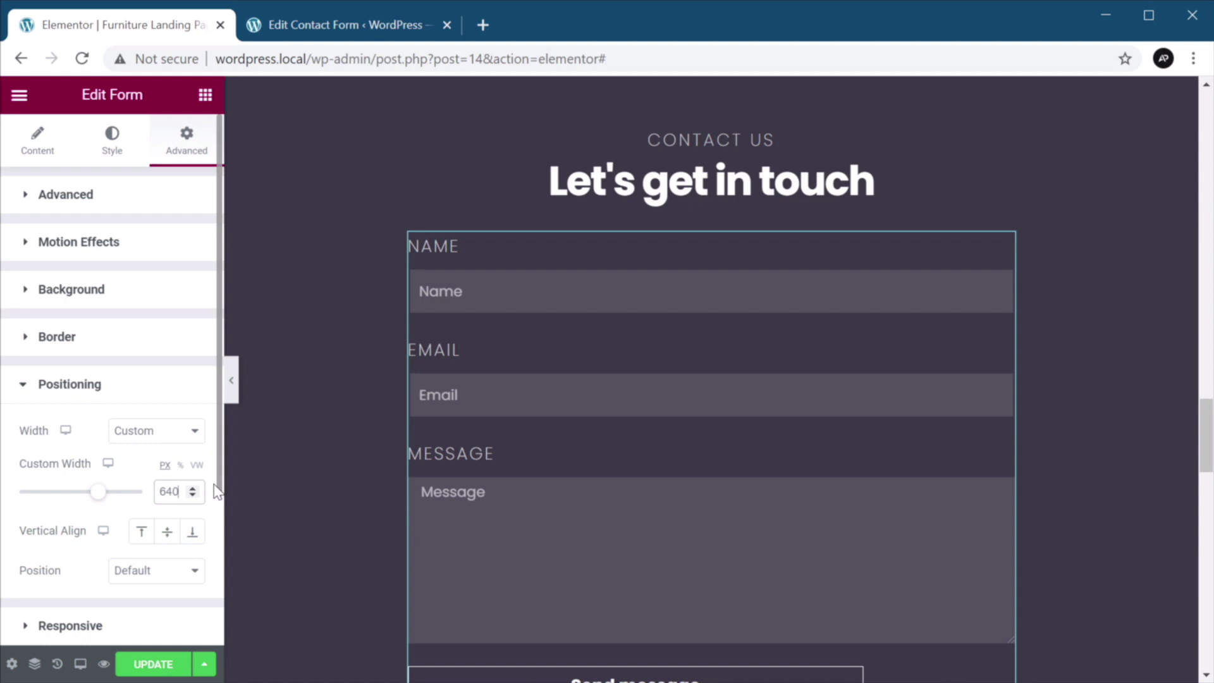
Save the page with UPDATE.
left_click(150, 662)
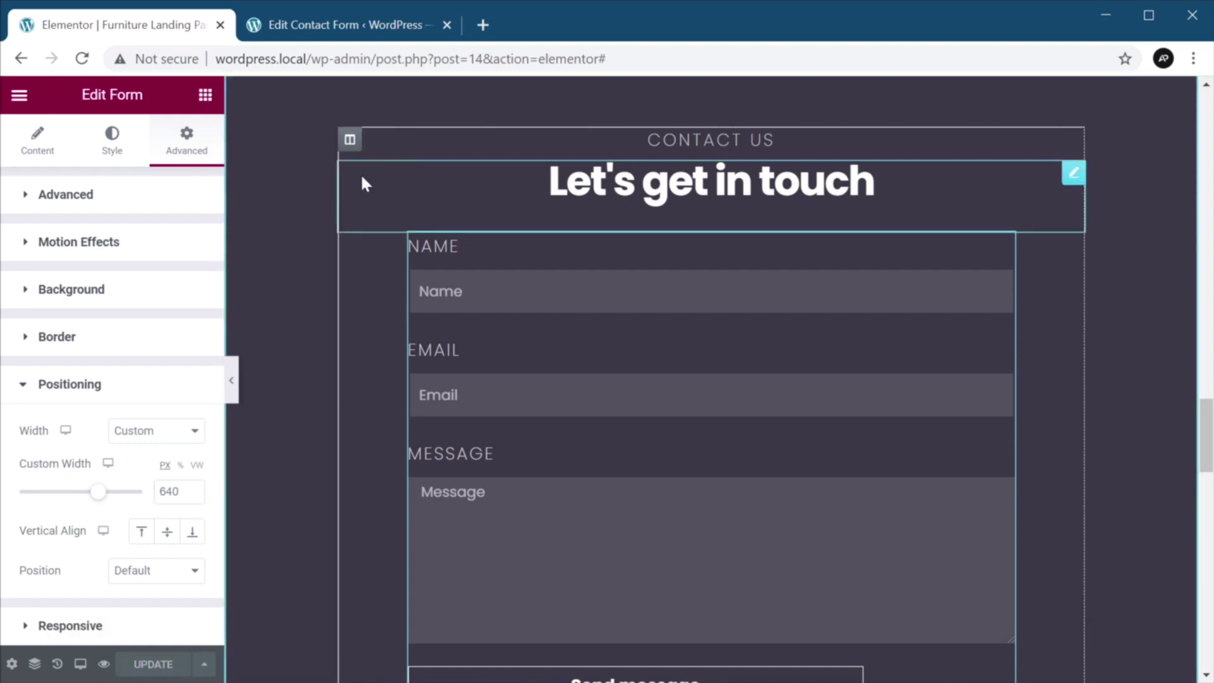
left_click(341, 27)
left_click(158, 25)
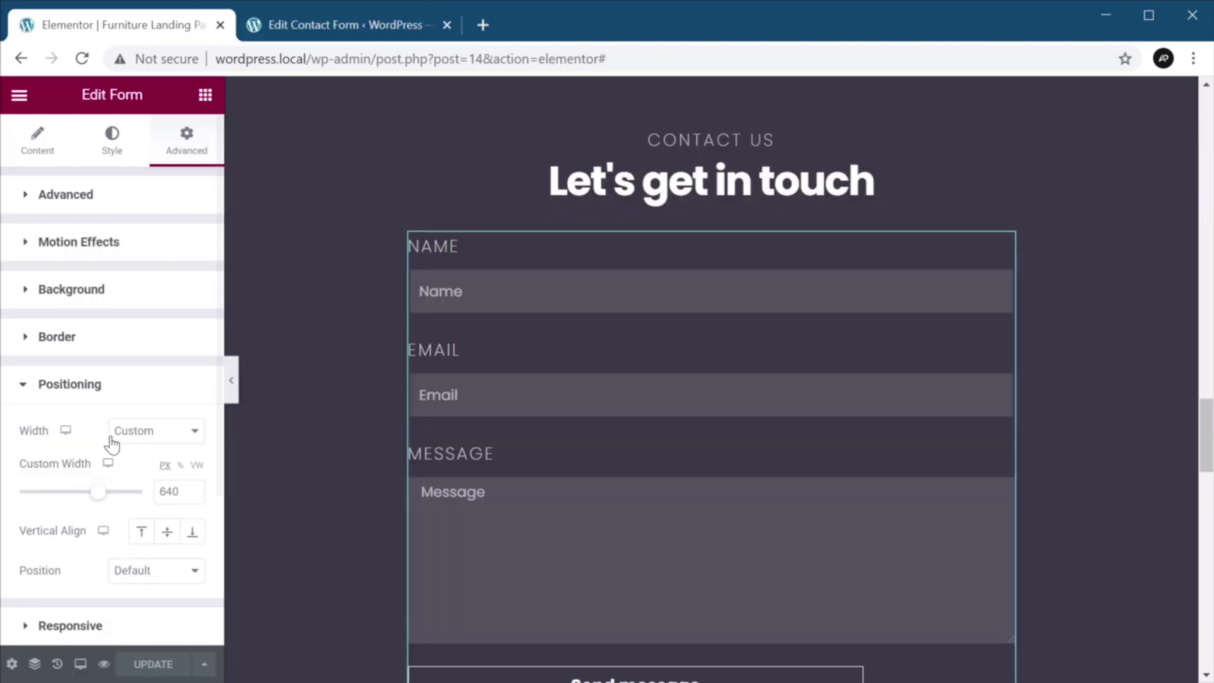
Preview the page and scroll to the dark contact section's form.
left_click(104, 664)
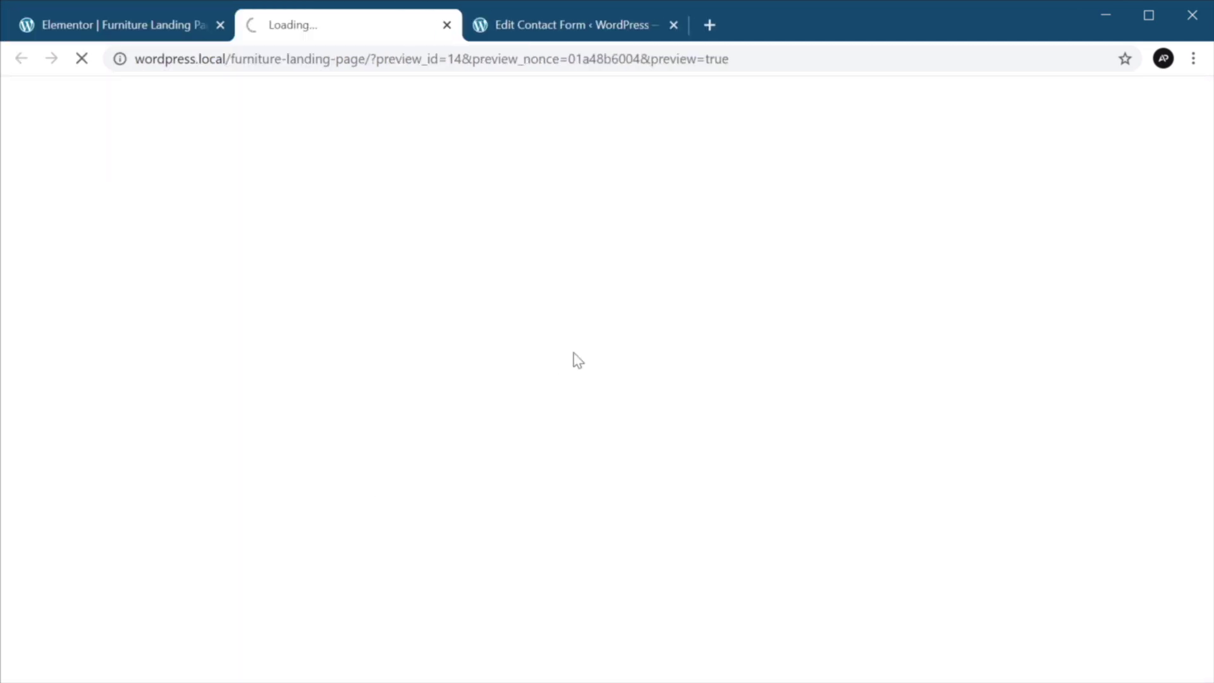
scroll(713, 314, "down", 10)
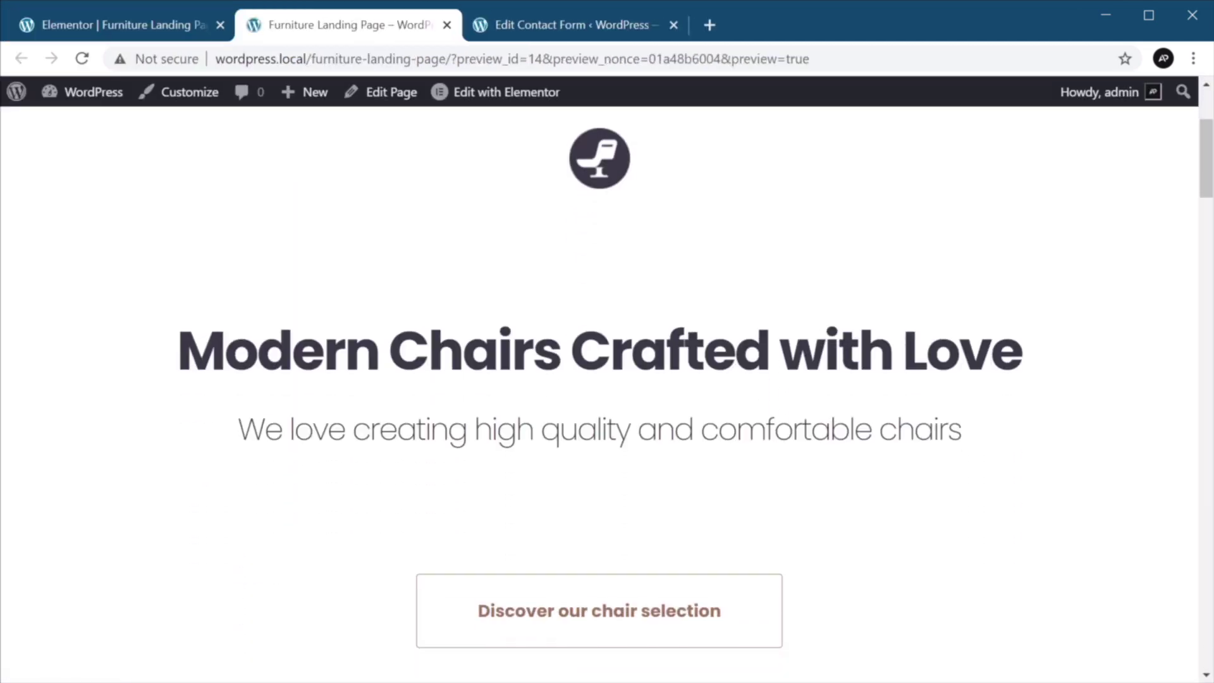
scroll(794, 403, "down", 15)
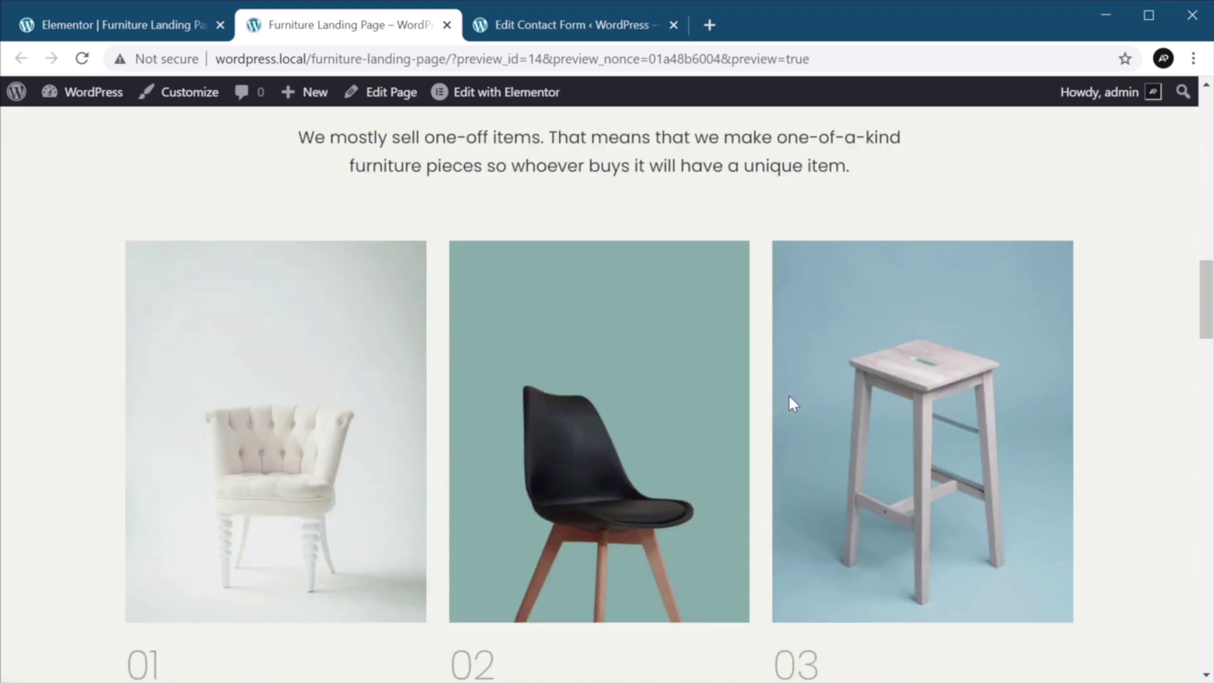
scroll(790, 401, "down", 11)
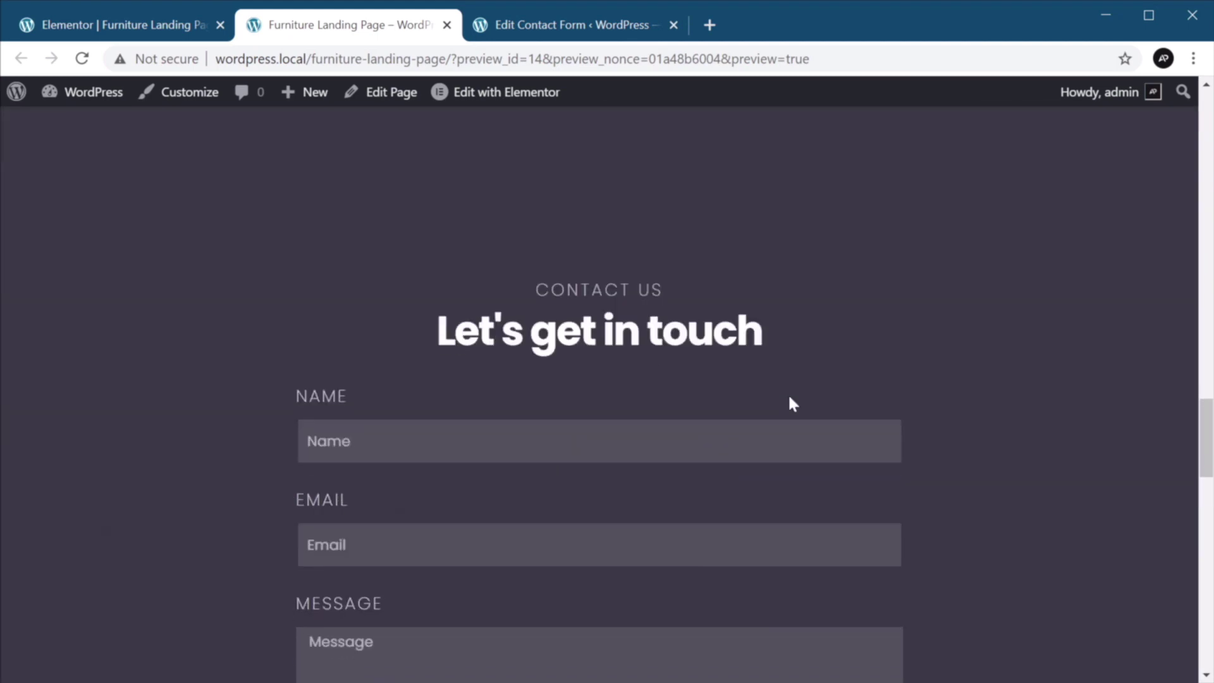
scroll(776, 430, "down", 2)
scroll(775, 428, "up", 2)
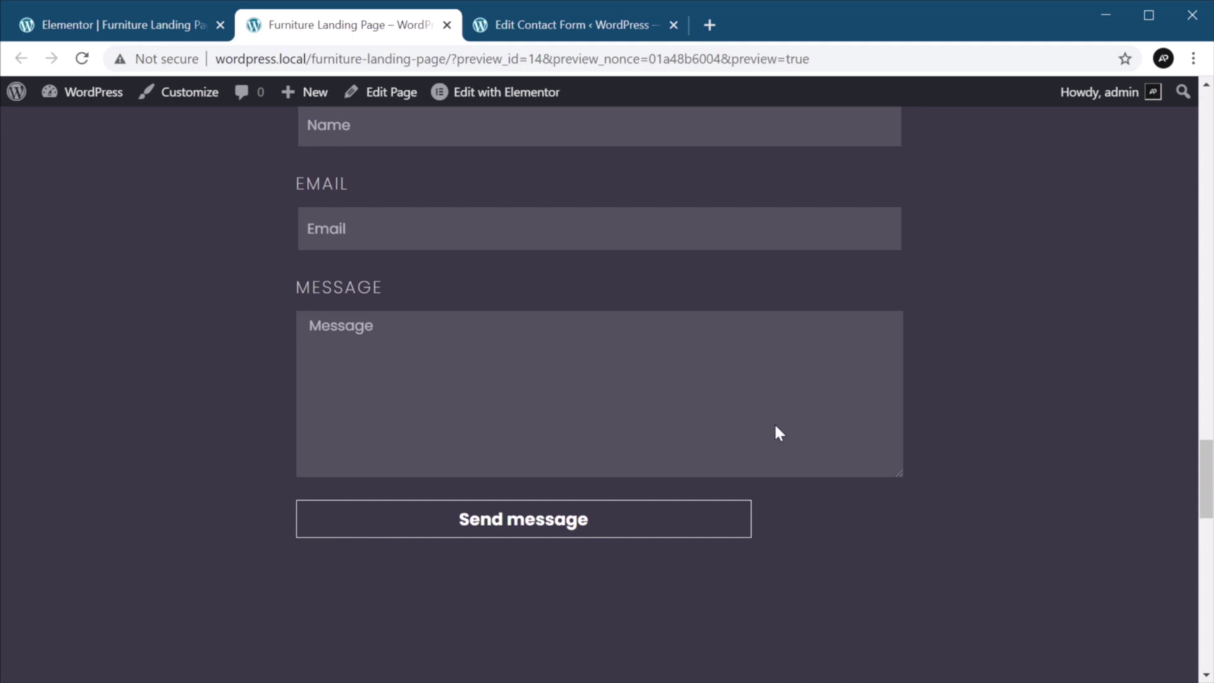
Back in the editor, try the form's Send message button.
left_click(463, 94)
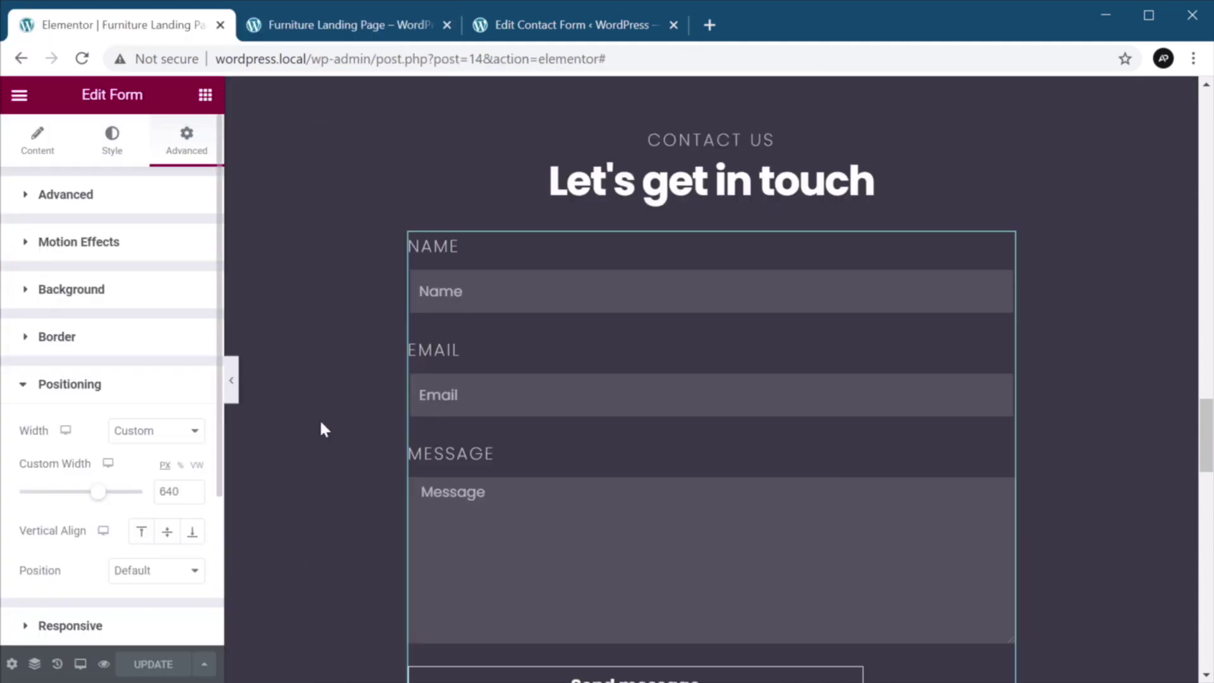
scroll(537, 461, "down", 3)
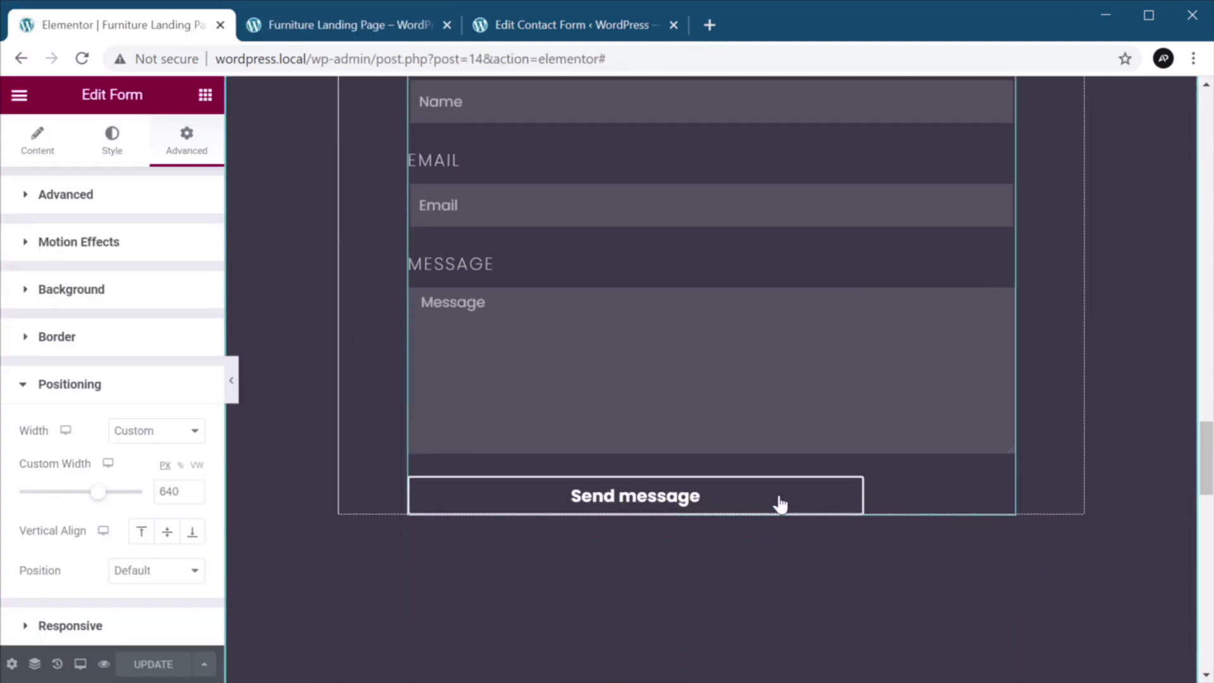
left_click(780, 504)
Set the Send message button's Column Width to 100% and save.
left_click(44, 147)
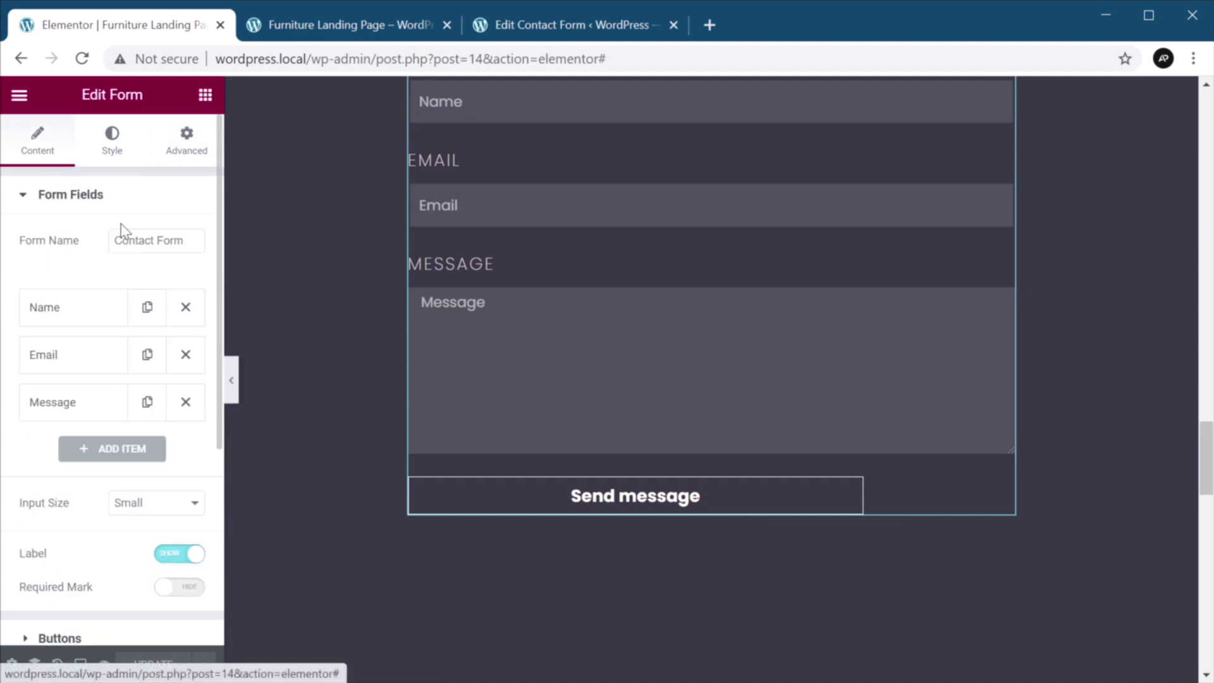
scroll(115, 366, "down", 4)
left_click(116, 367)
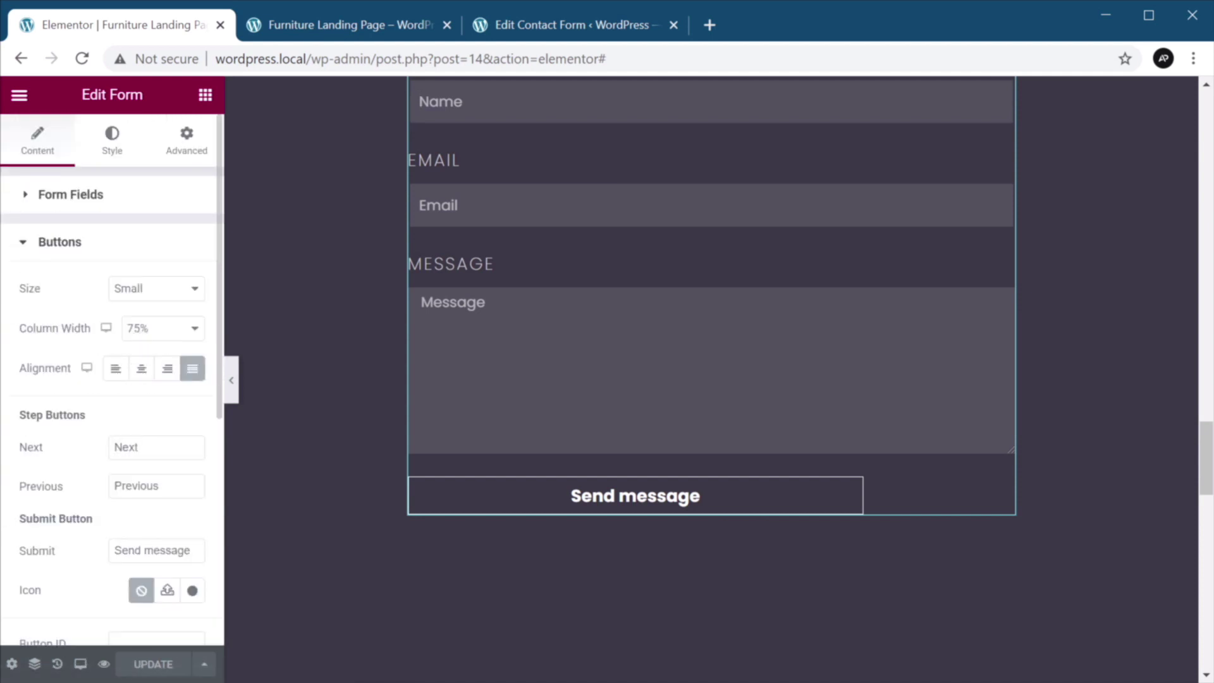
scroll(142, 373, "down", 2)
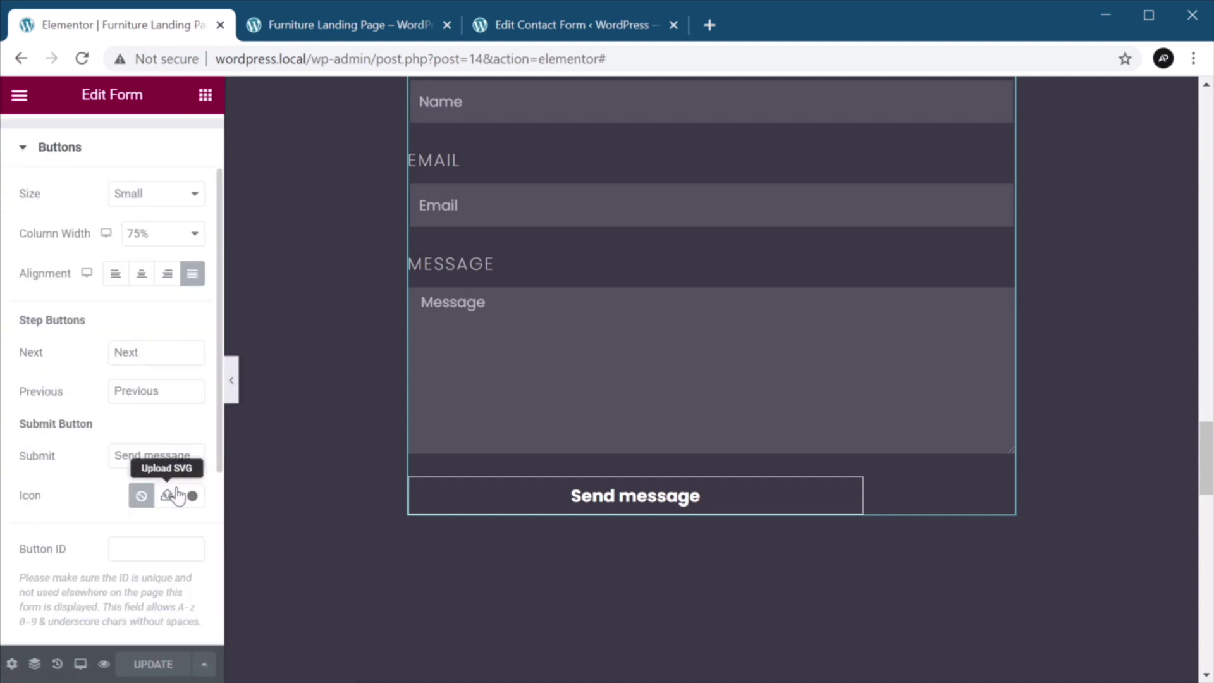
left_click(151, 235)
left_click(168, 414)
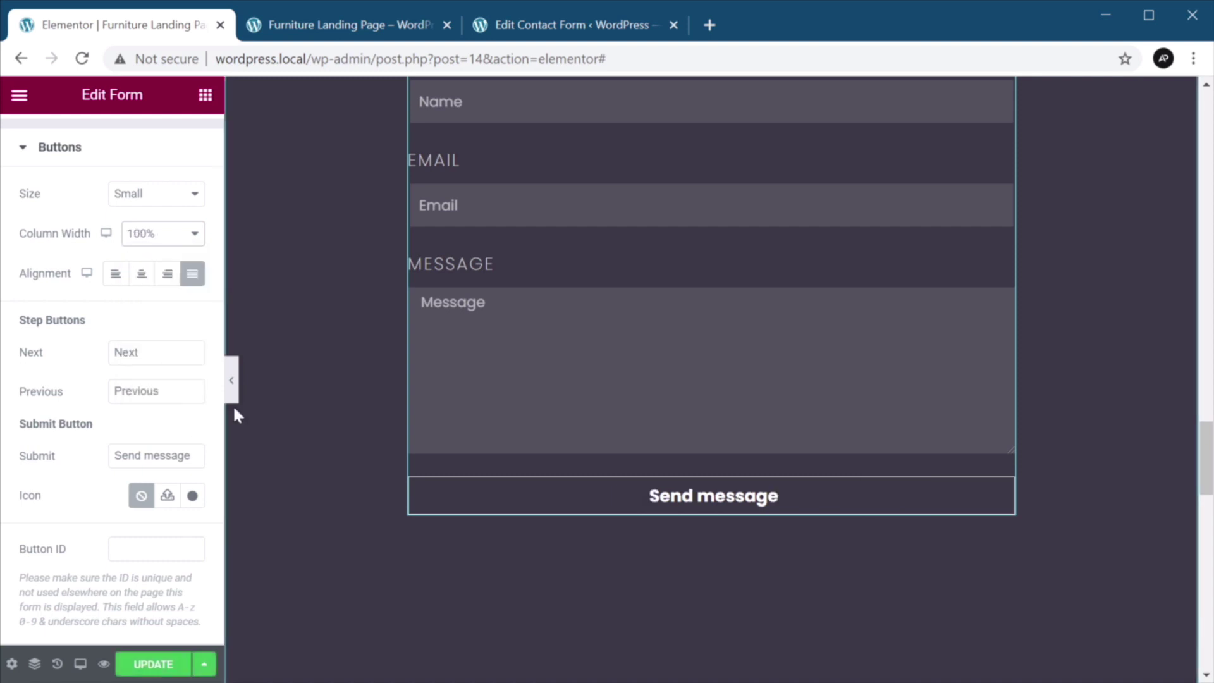
left_click(152, 665)
left_click(336, 32)
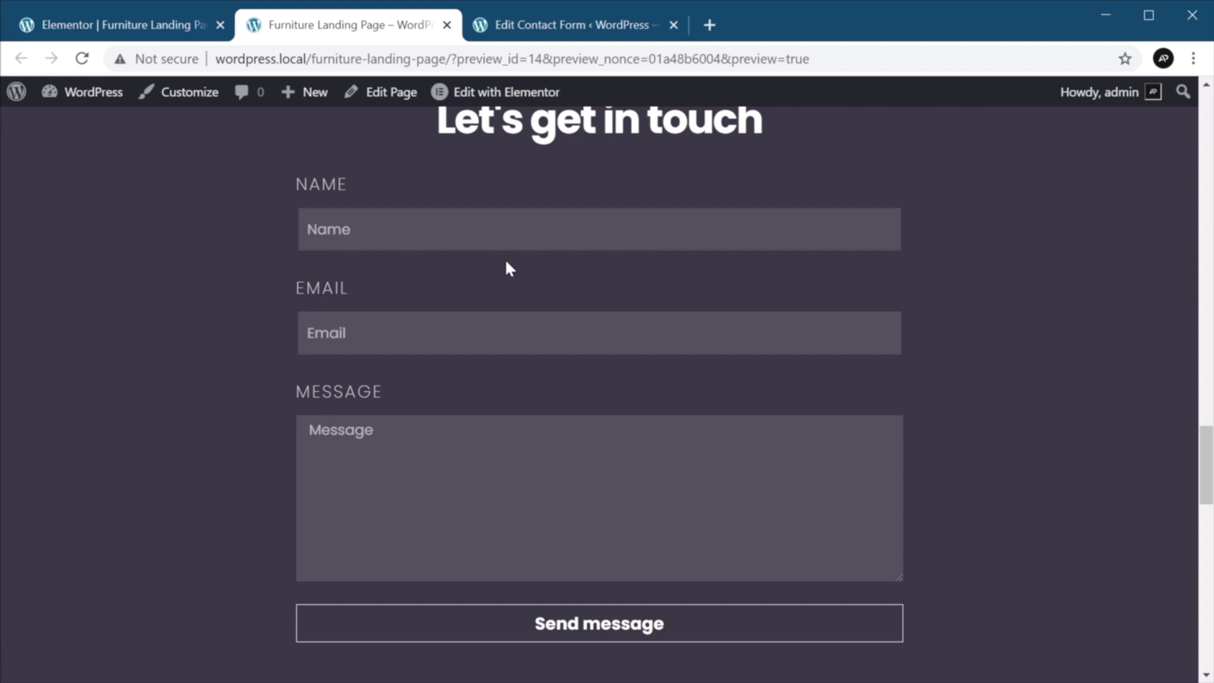
Submit a test message with a name, e-mail and 'Hello, this is a test message.'.
key("Tab")
type("Adi")
key("Tab")
key("Tab")
type("Hello, this is a test message.")
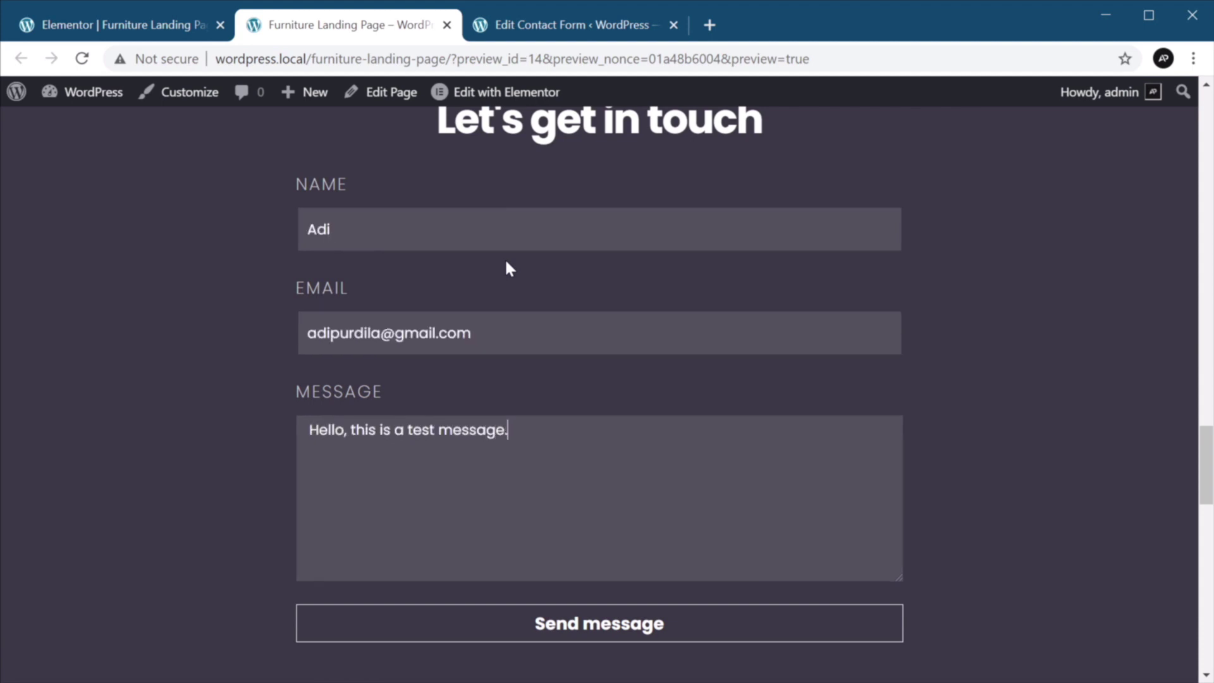
left_click(601, 636)
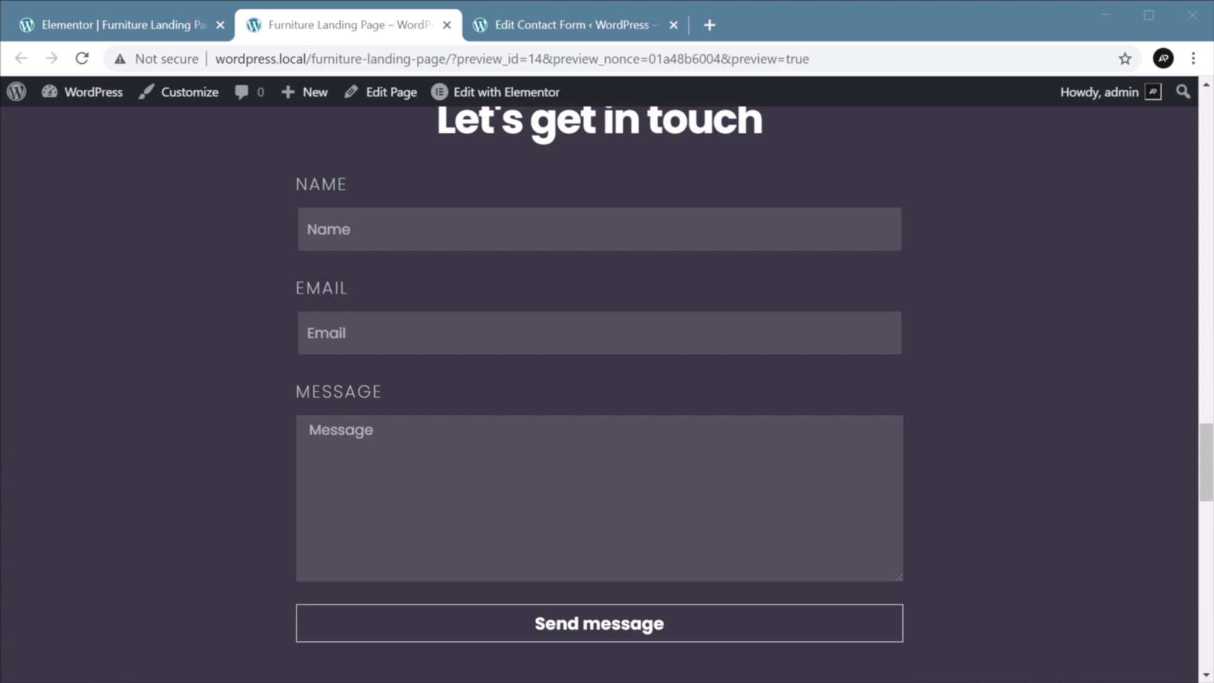
left_click(1047, 317)
scroll(1048, 318, "down", 3)
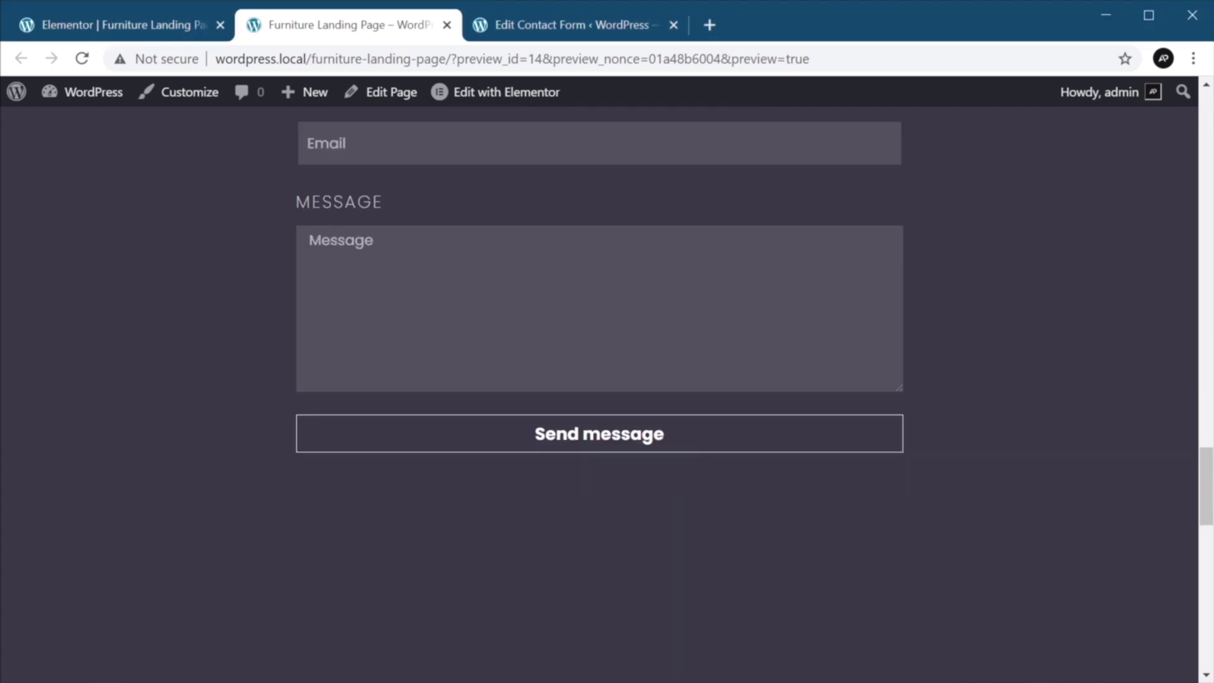
Back in the editor, expand the form's Email notification settings.
left_click(184, 25)
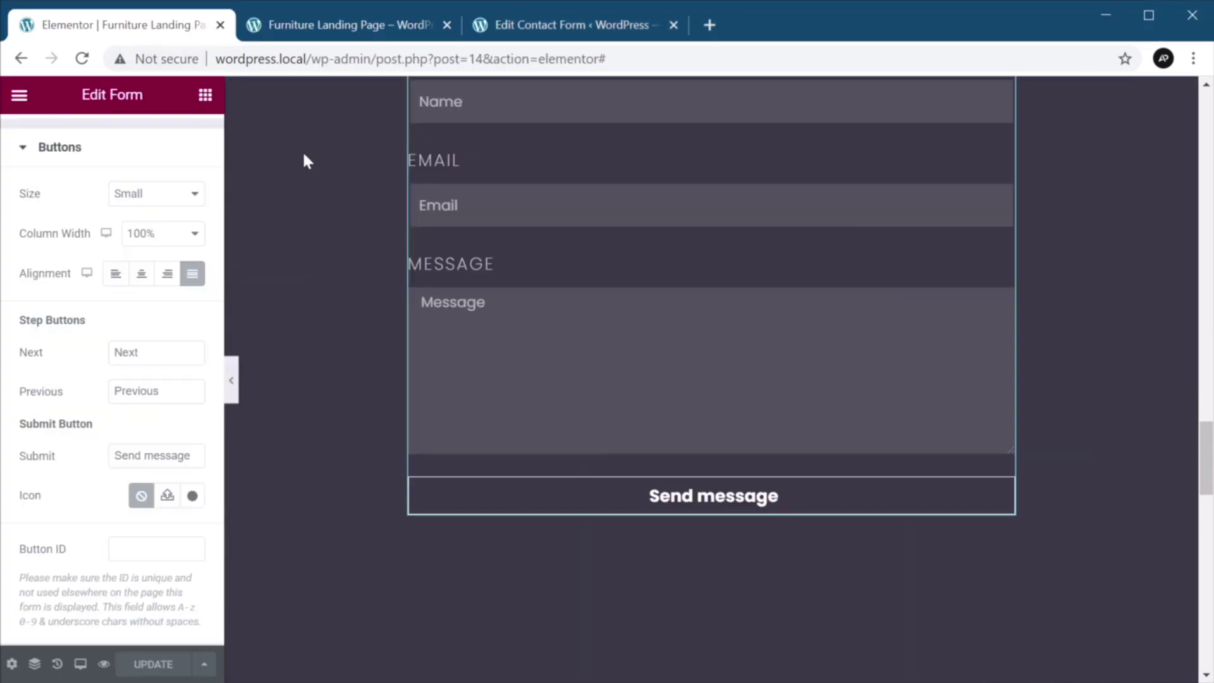
scroll(719, 544, "up", 4)
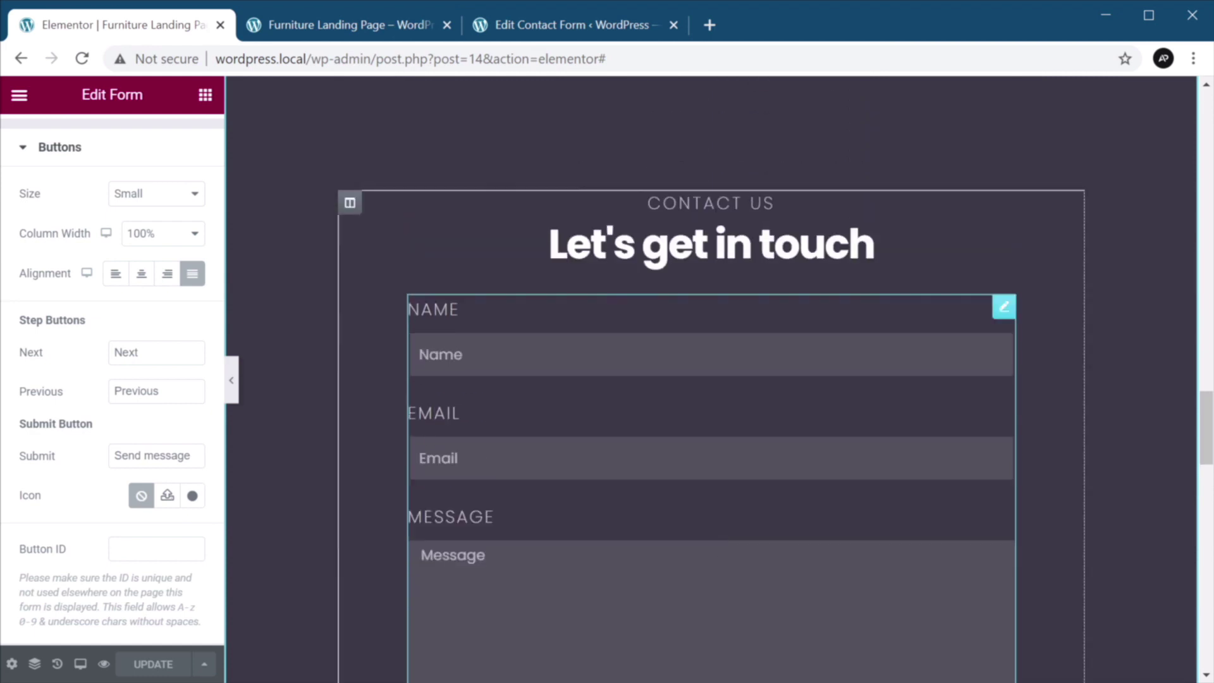
scroll(722, 510, "down", 2)
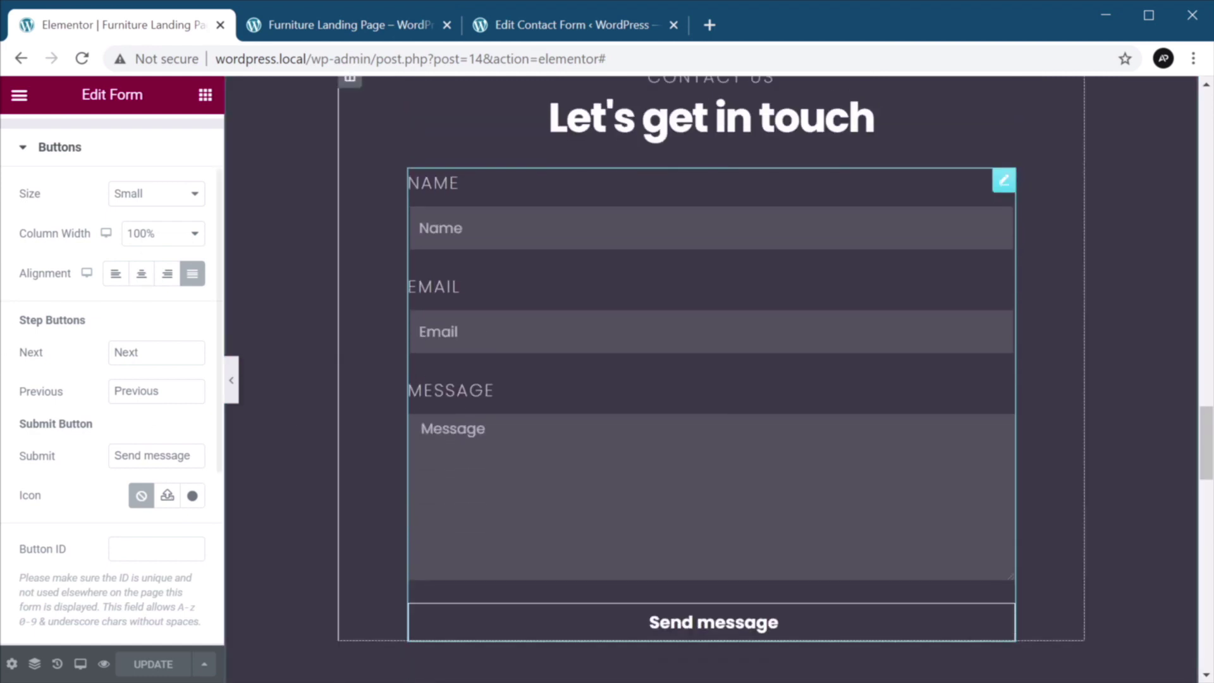
scroll(173, 291, "down", 5)
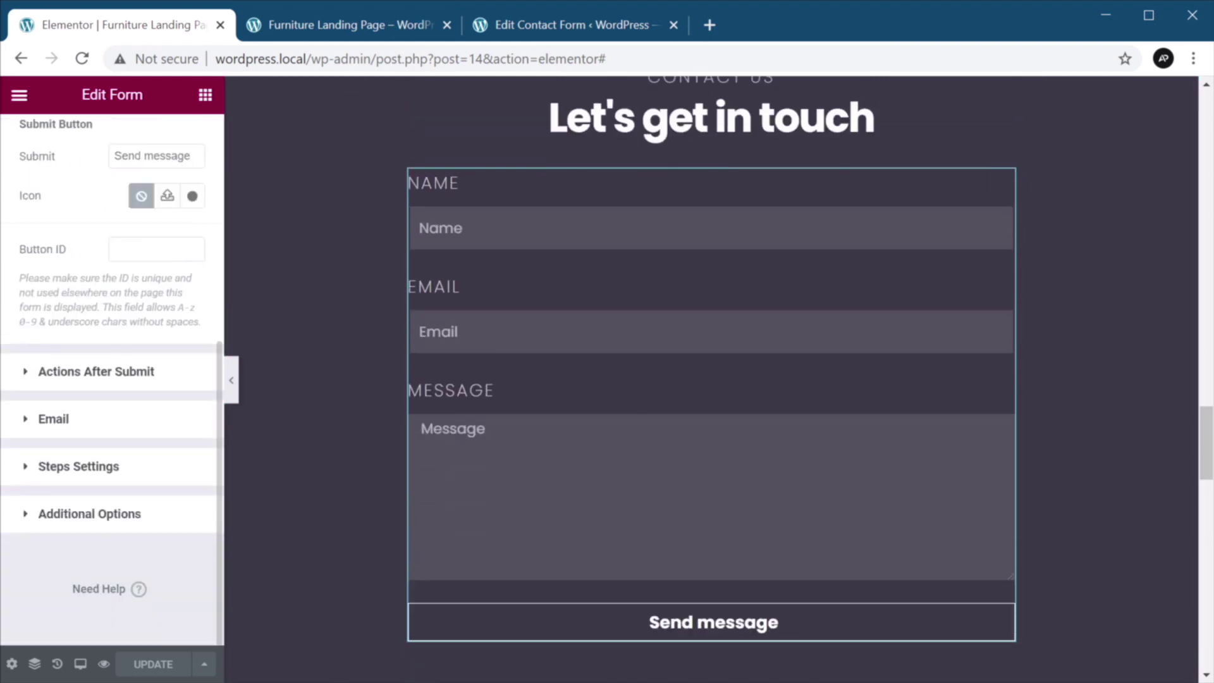
left_click(108, 419)
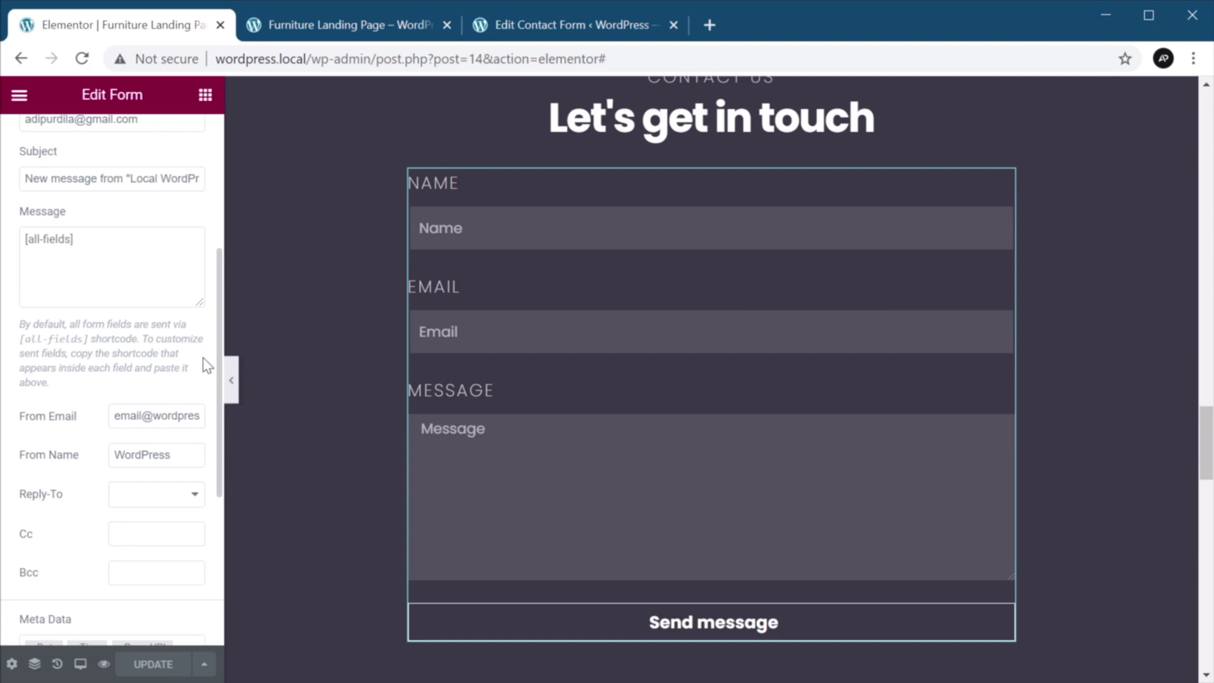
Test Send message on the empty form to check validation.
scroll(659, 403, "up", 1)
scroll(661, 412, "up", 2)
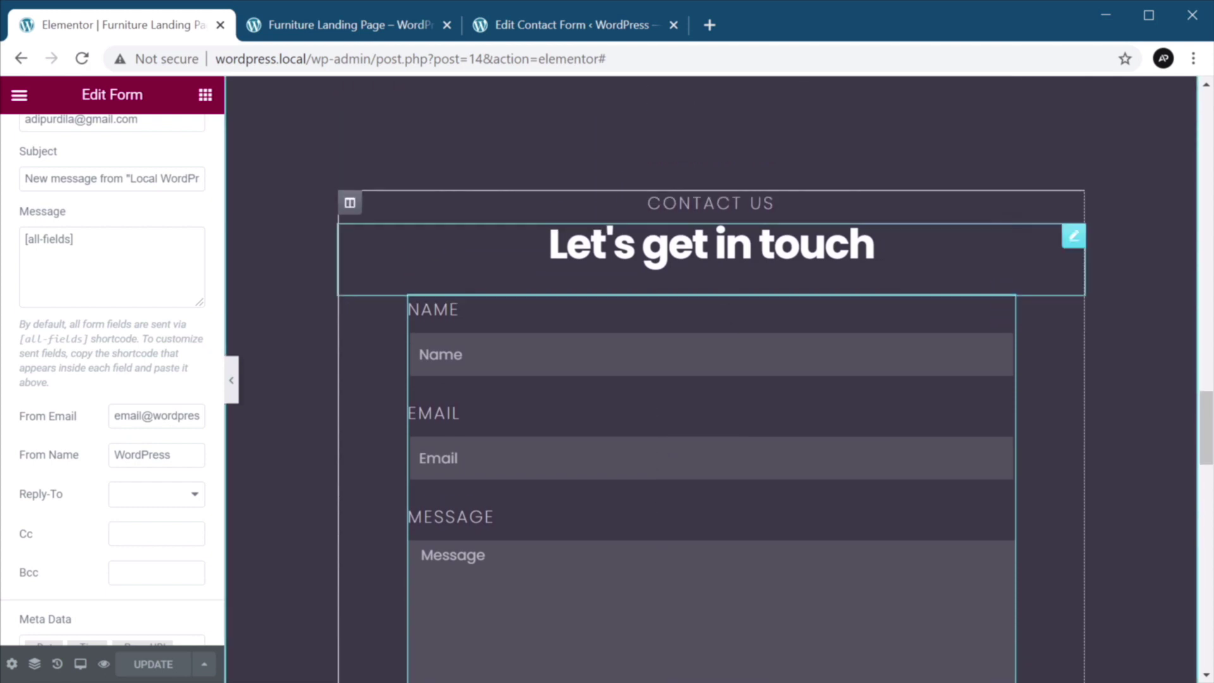
scroll(851, 342, "up", 4)
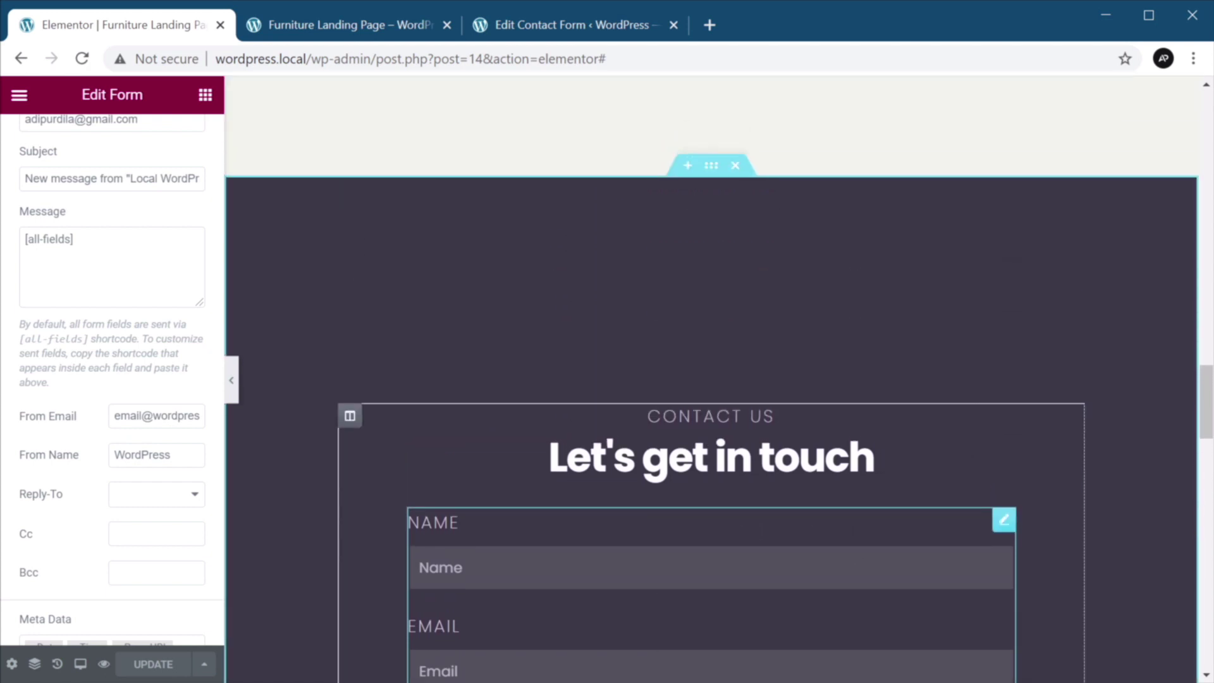
scroll(850, 342, "down", 8)
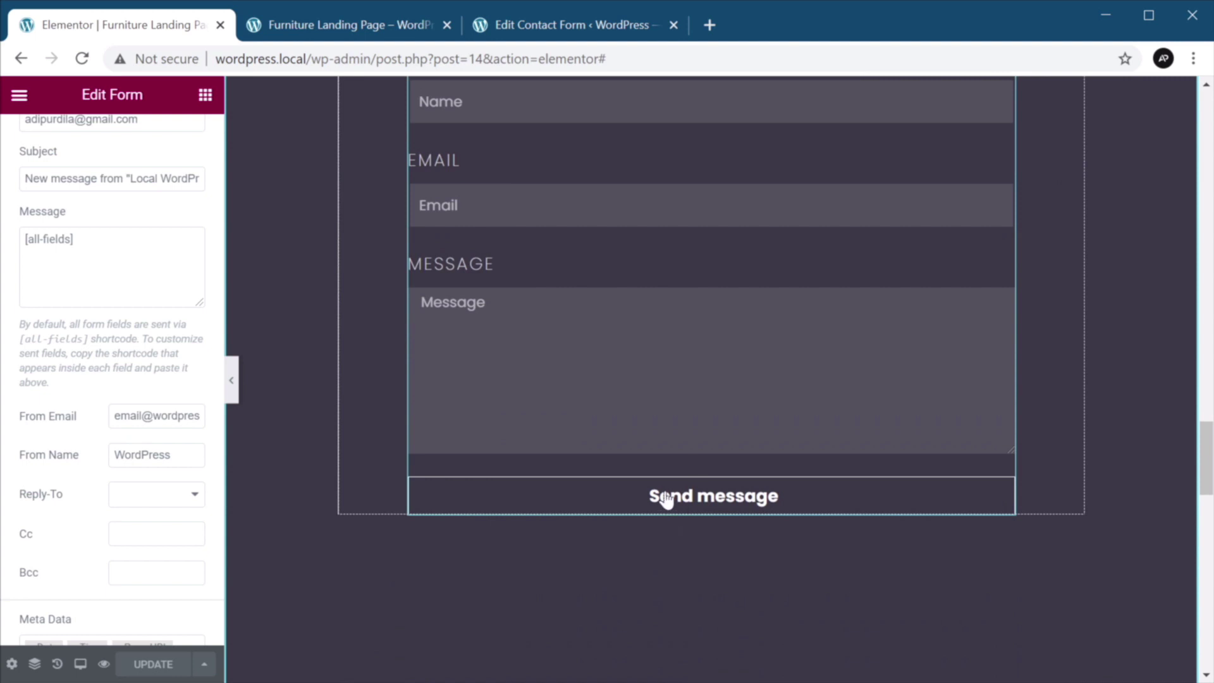
left_click(664, 496)
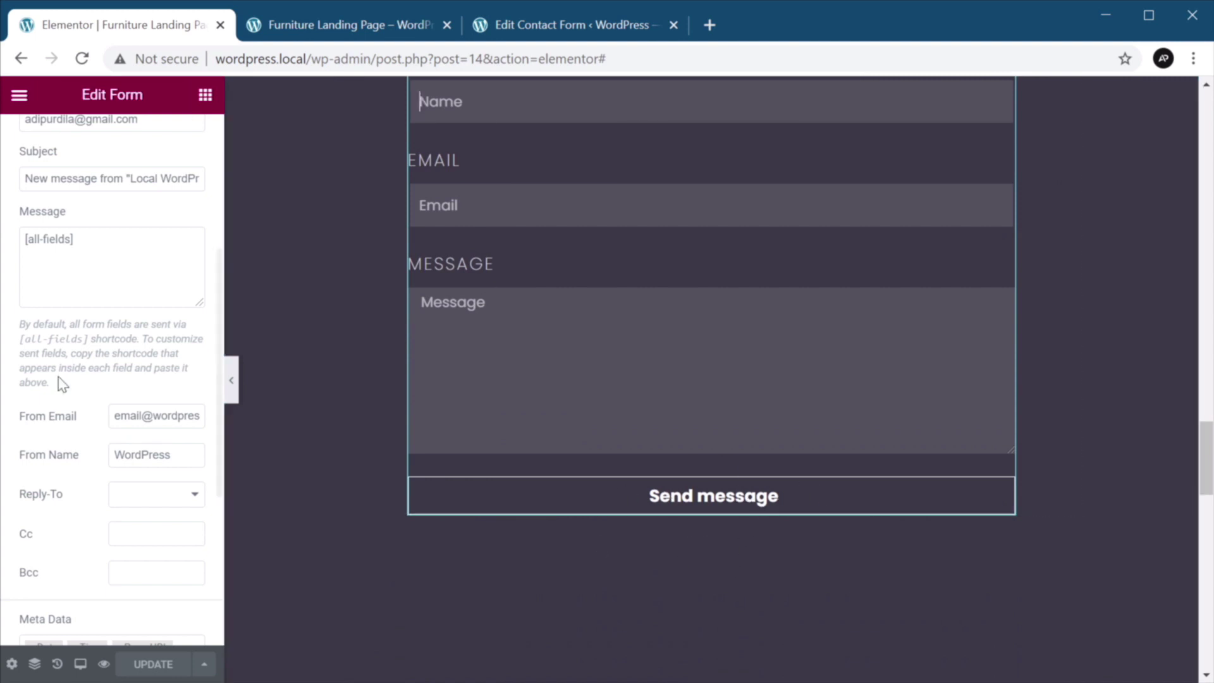
scroll(61, 384, "up", 5)
Review the form's button content and button style settings.
left_click(136, 242)
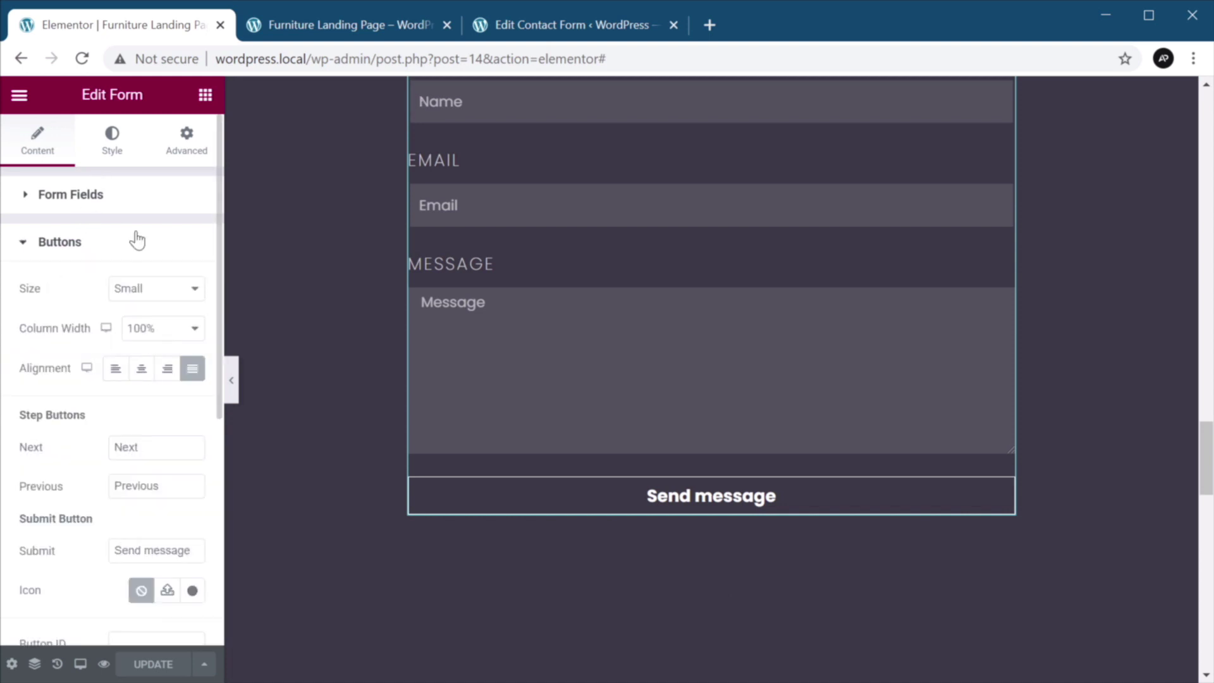
left_click(114, 143)
scroll(117, 354, "down", 5)
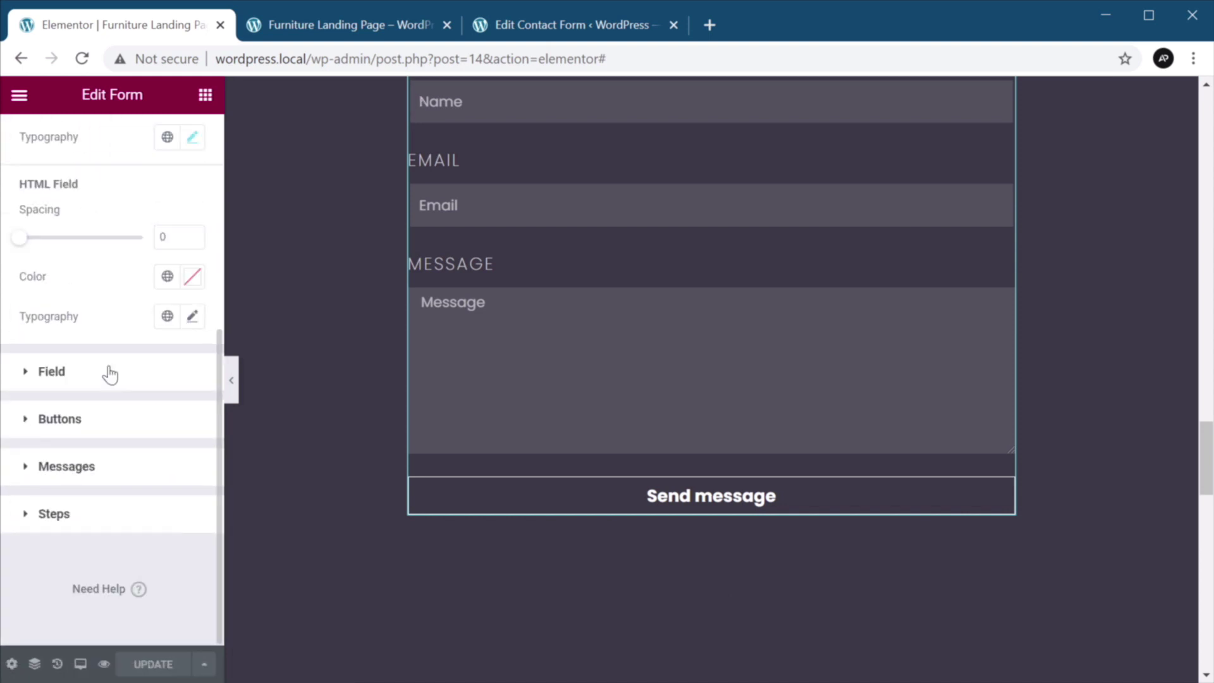
left_click(83, 432)
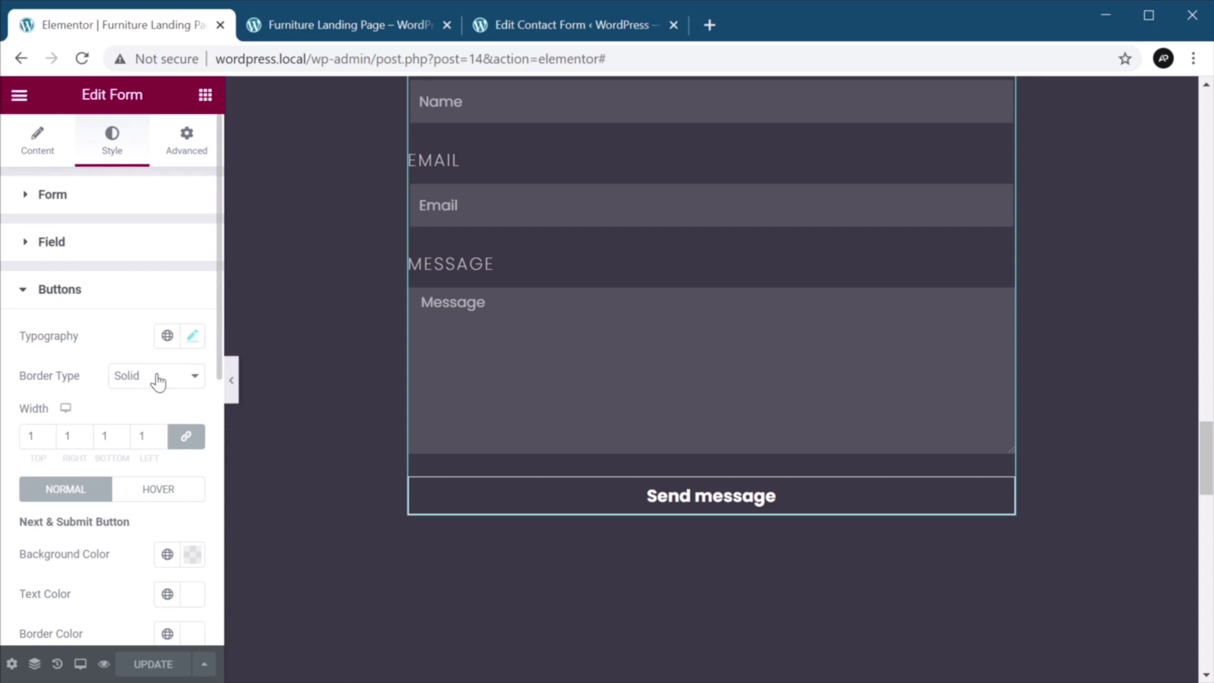
scroll(185, 438, "down", 3)
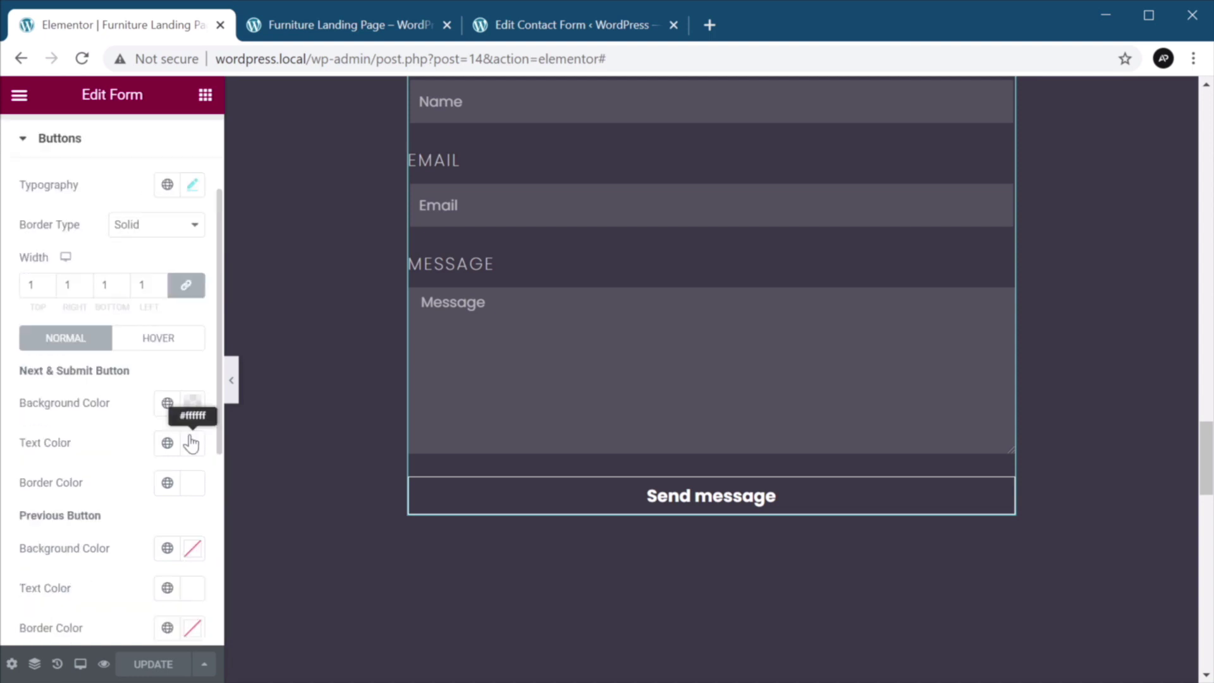
scroll(190, 443, "up", 2)
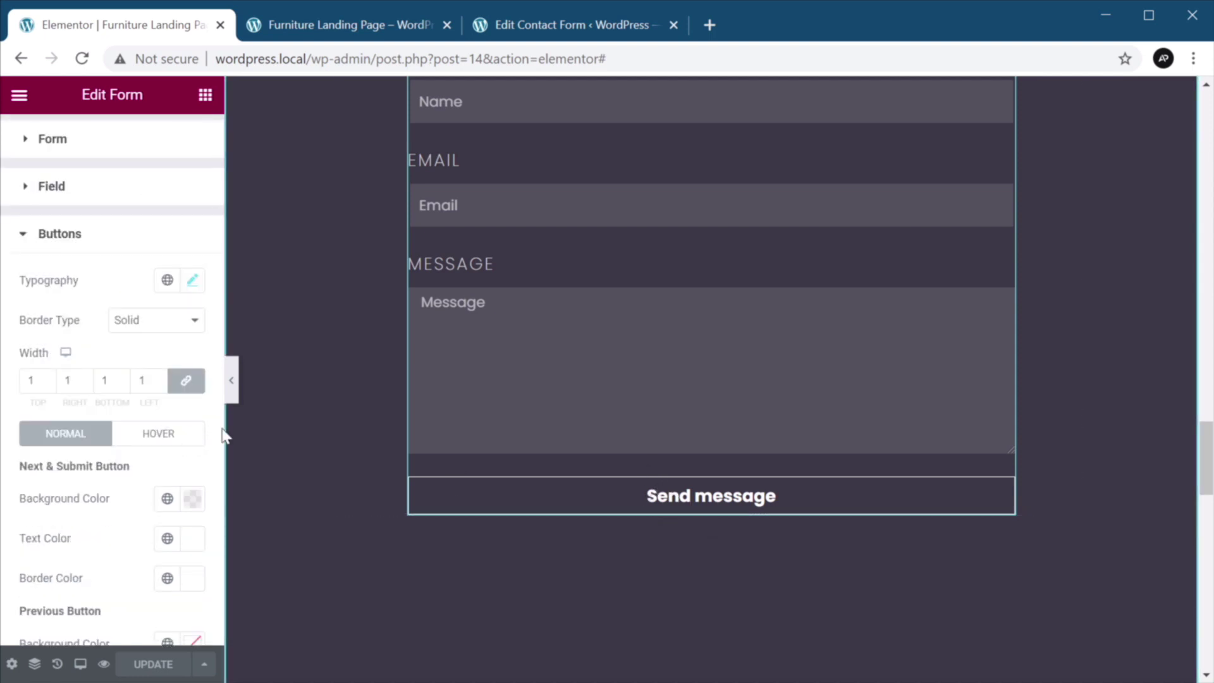
scroll(141, 334, "up", 1)
Look over the form's Advanced options, then open Site Settings.
left_click(201, 145)
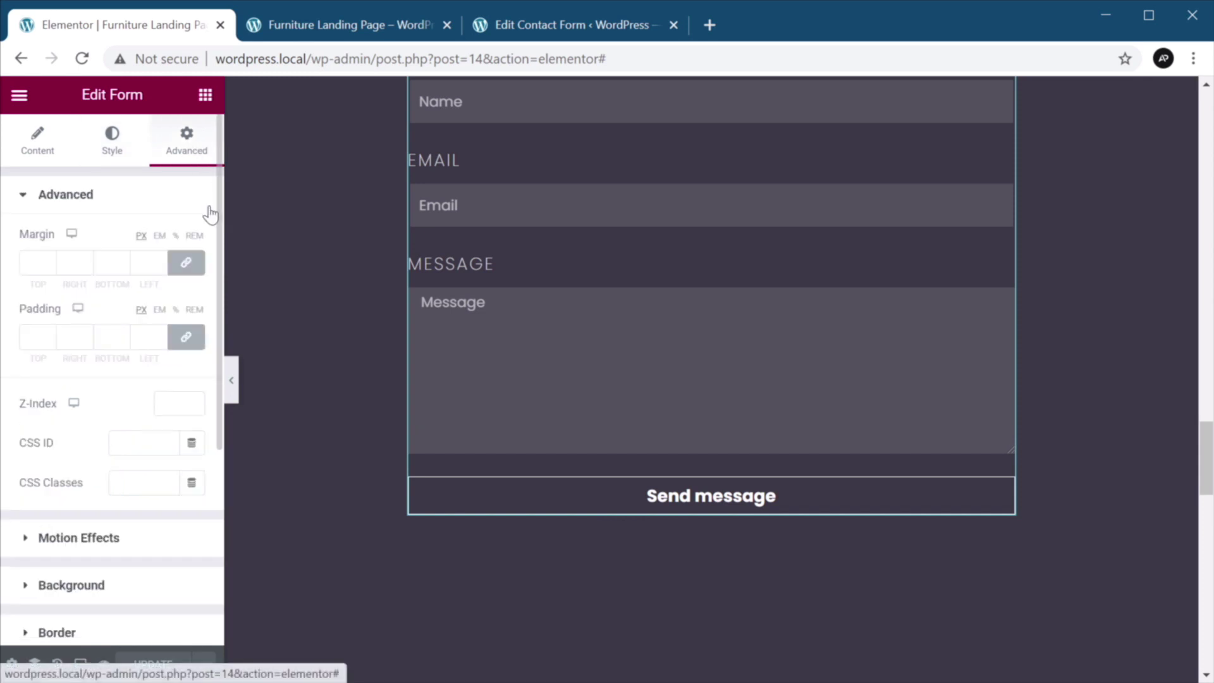
scroll(116, 385, "down", 1)
scroll(137, 390, "up", 1)
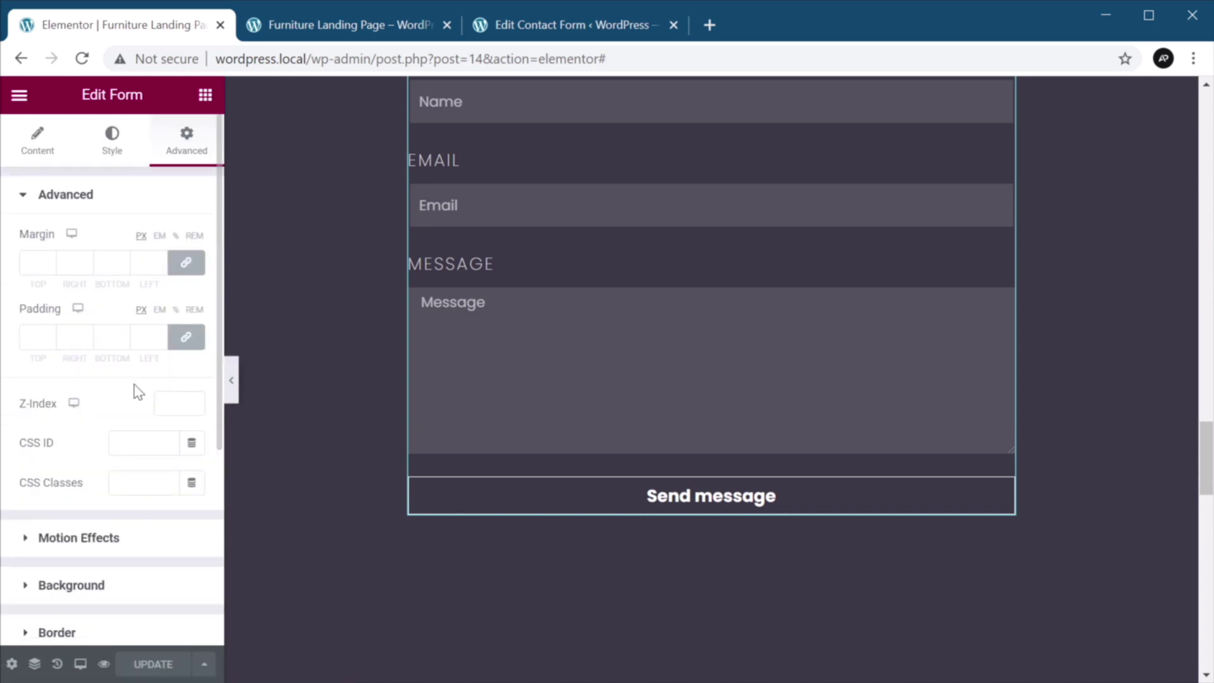
scroll(137, 392, "down", 3)
scroll(136, 393, "up", 3)
left_click(19, 95)
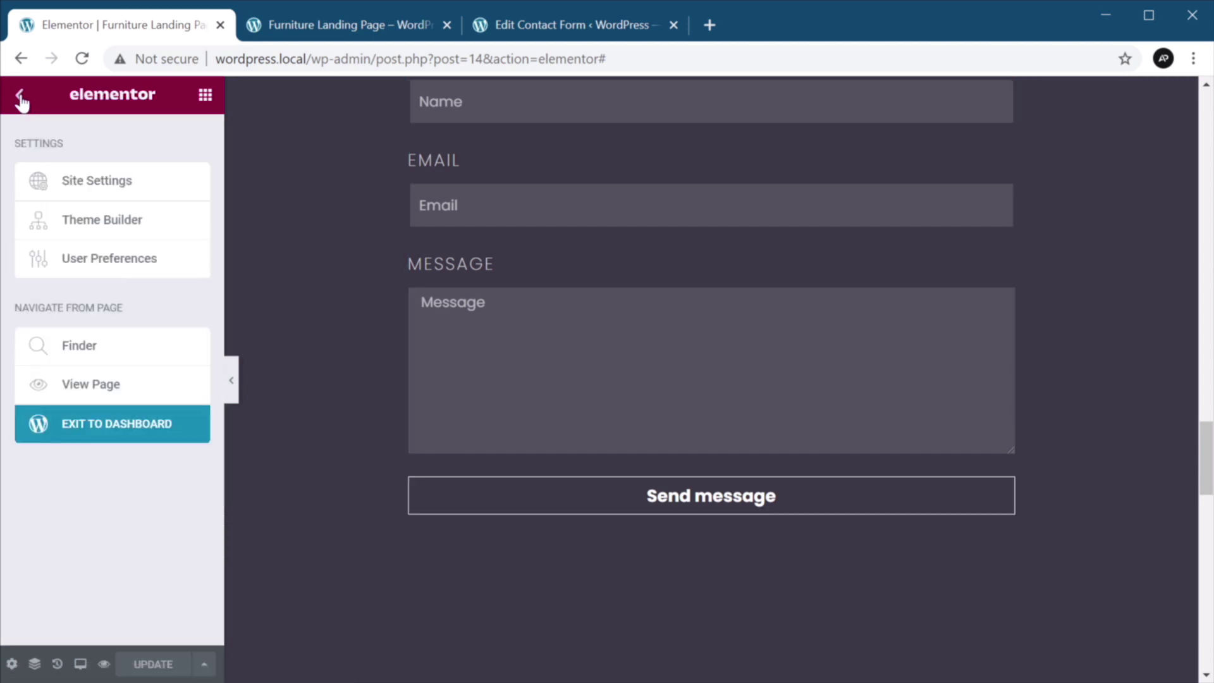
left_click(111, 196)
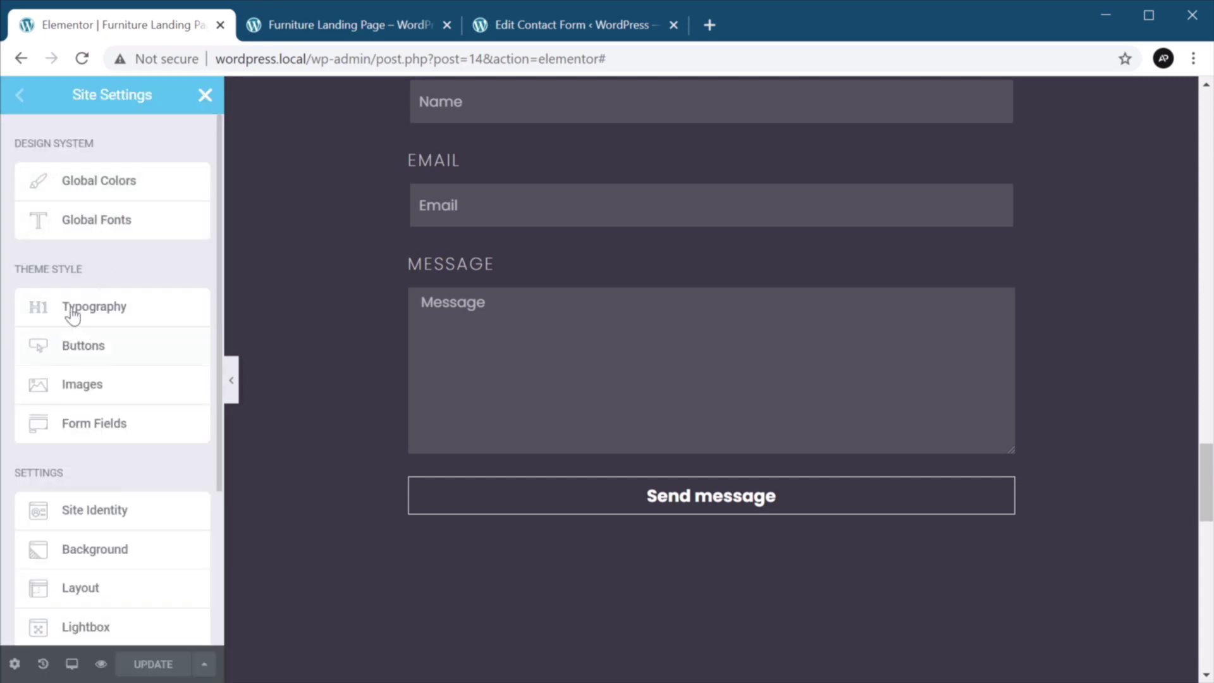
Set site-wide button padding to 24 px top/bottom, 64 px left/right, and save.
left_click(95, 346)
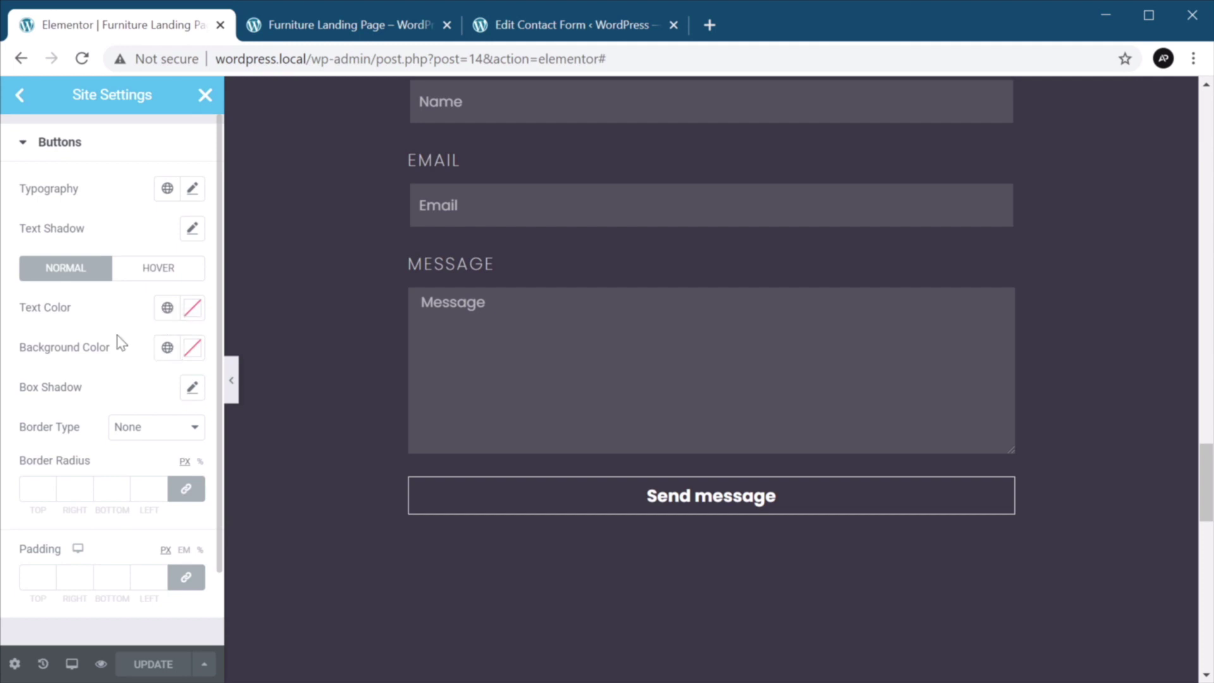
scroll(116, 338, "down", 2)
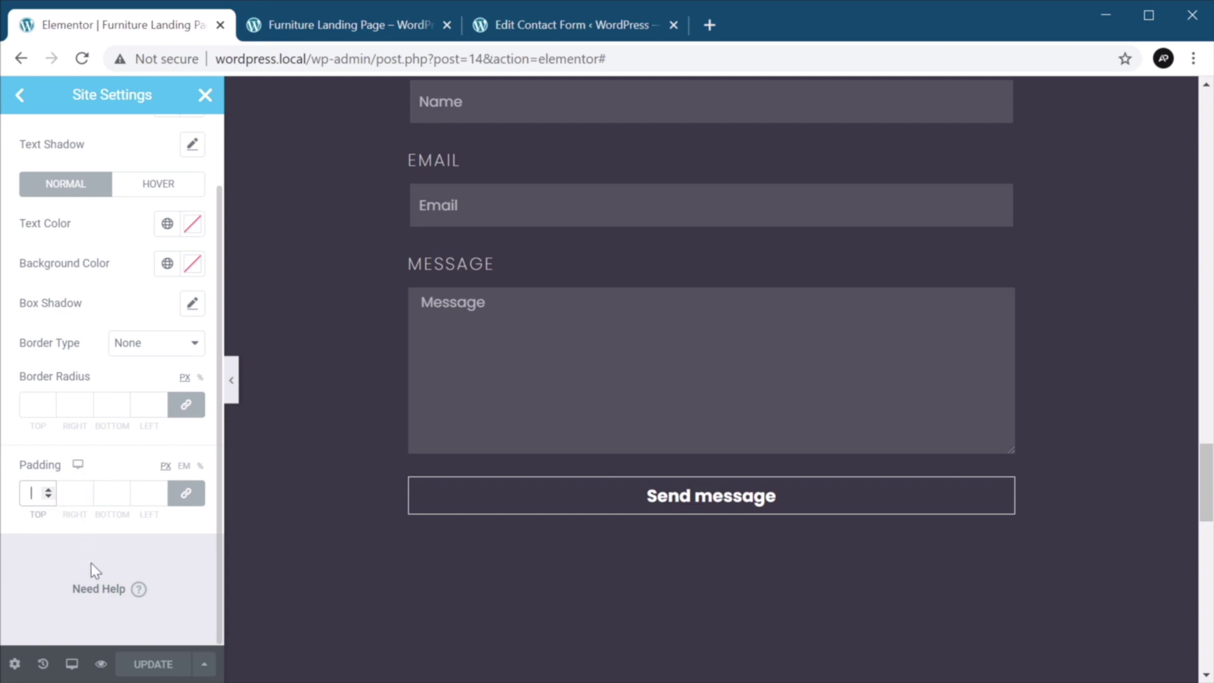
type("24")
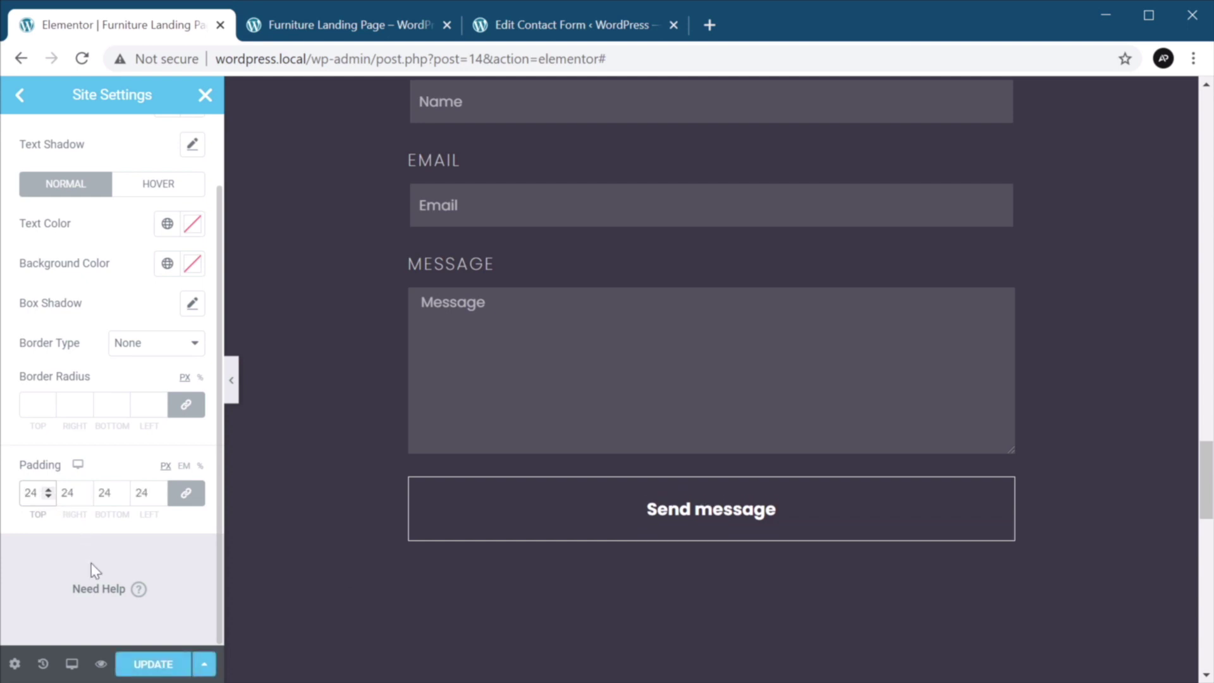
key("Tab")
left_click(187, 494)
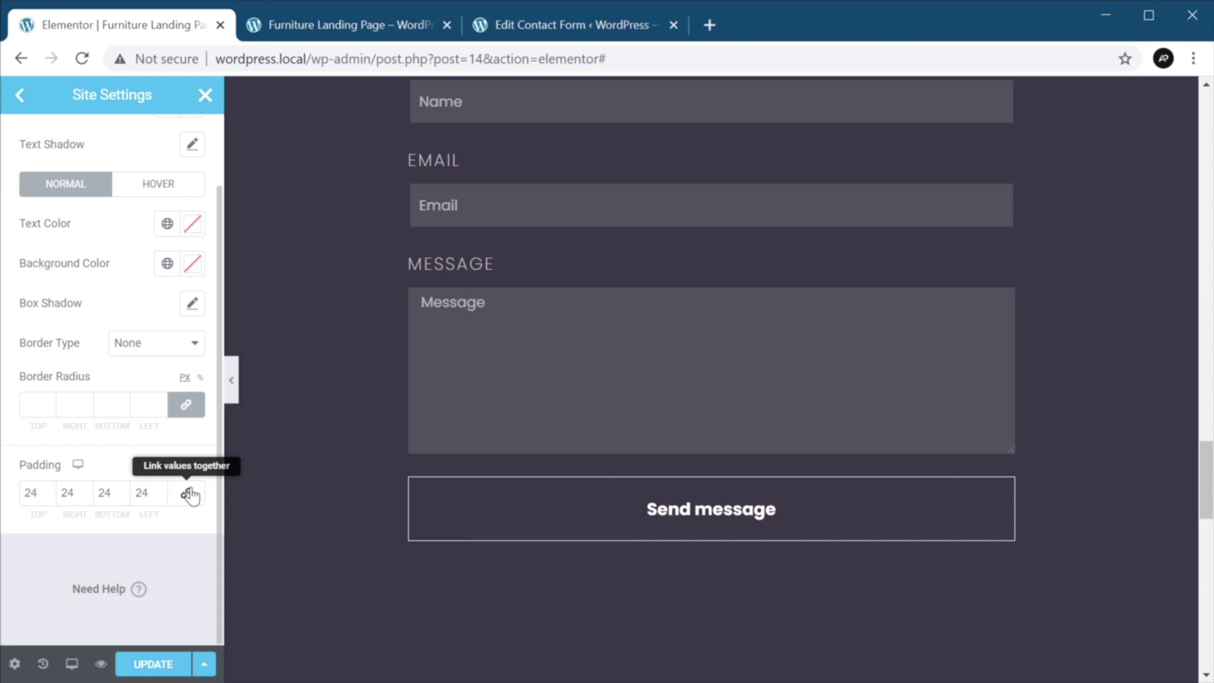
double_click(67, 493)
type("64")
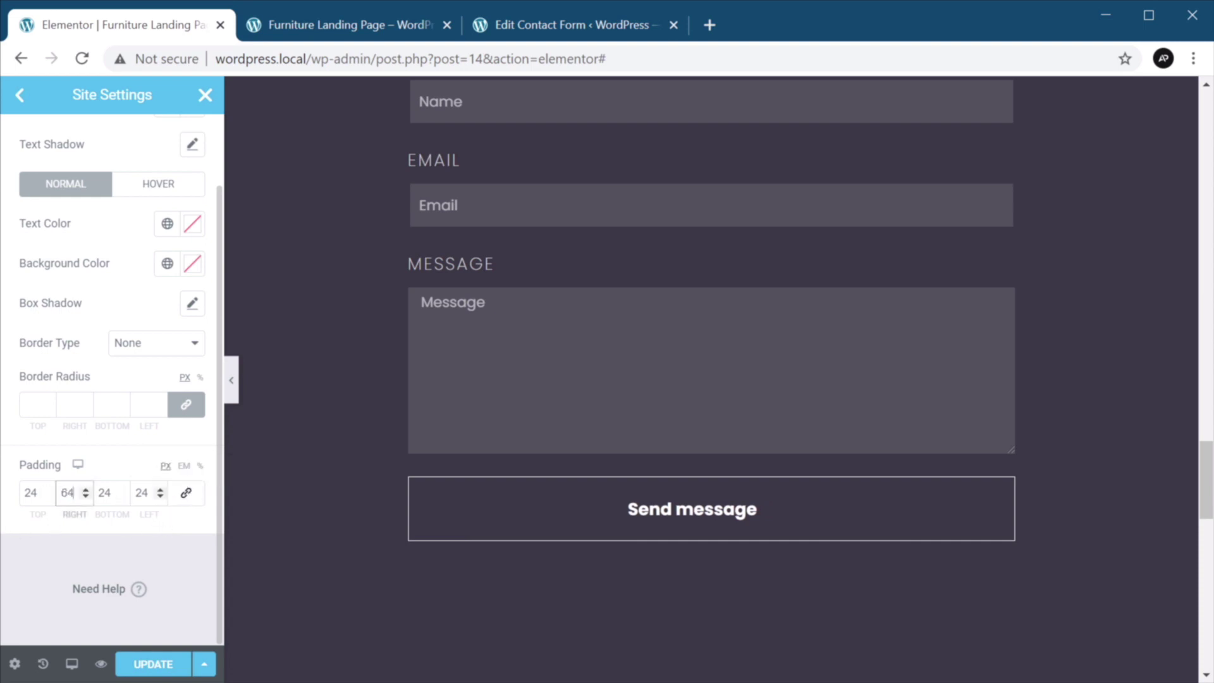
key("Tab")
key("Tab")
type("64")
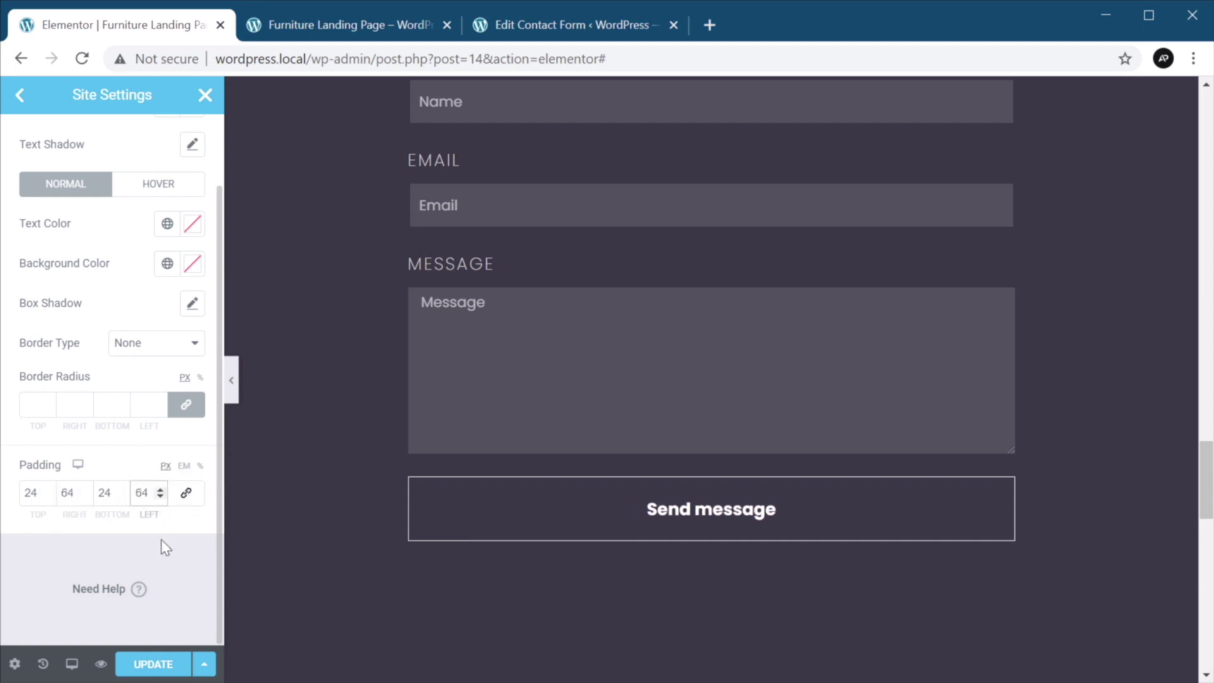
left_click(158, 665)
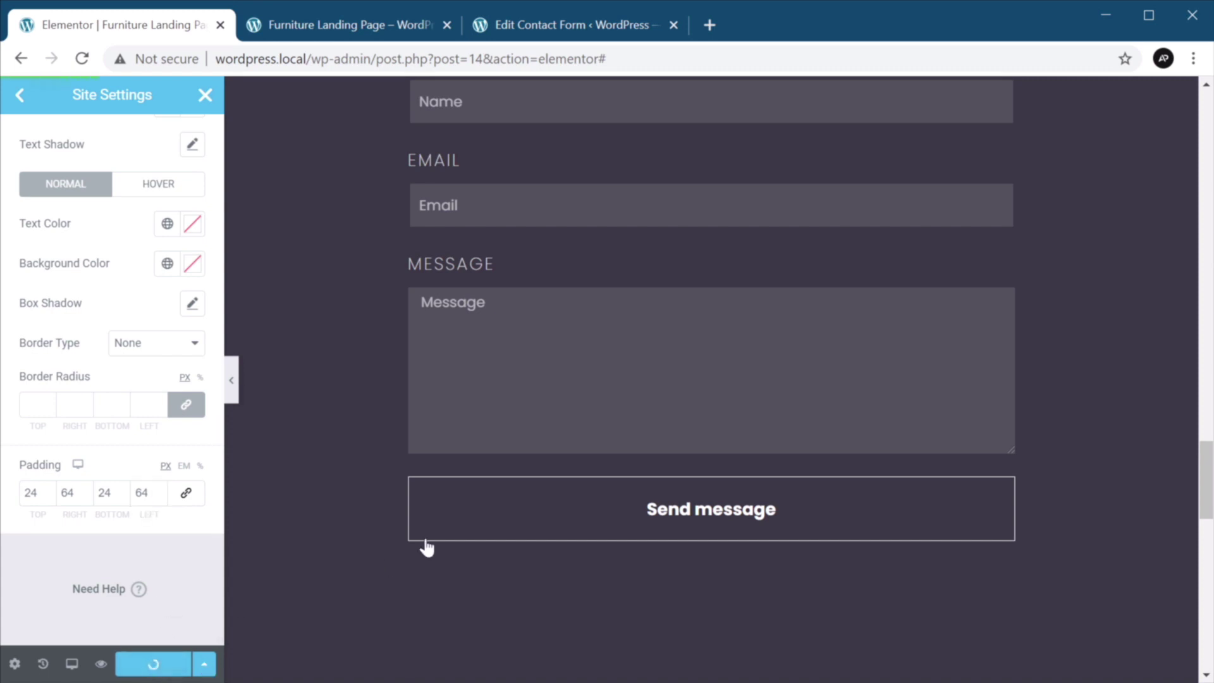
scroll(474, 506, "up", 1)
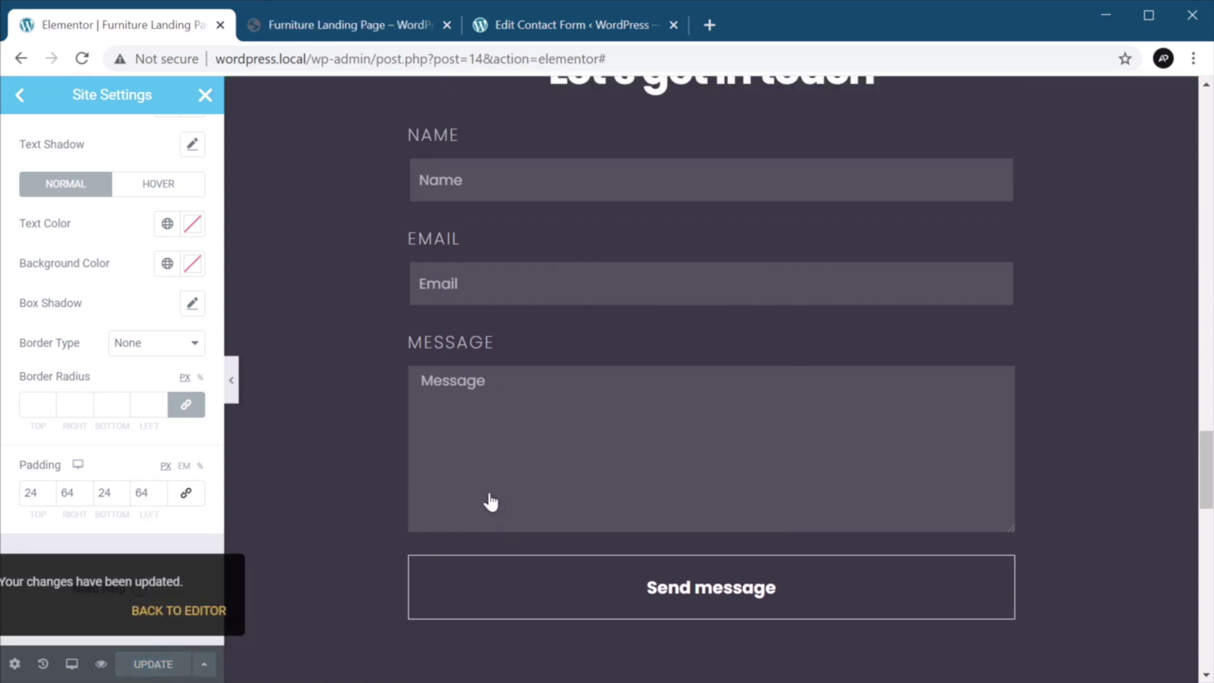
scroll(490, 502, "up", 1)
left_click(19, 95)
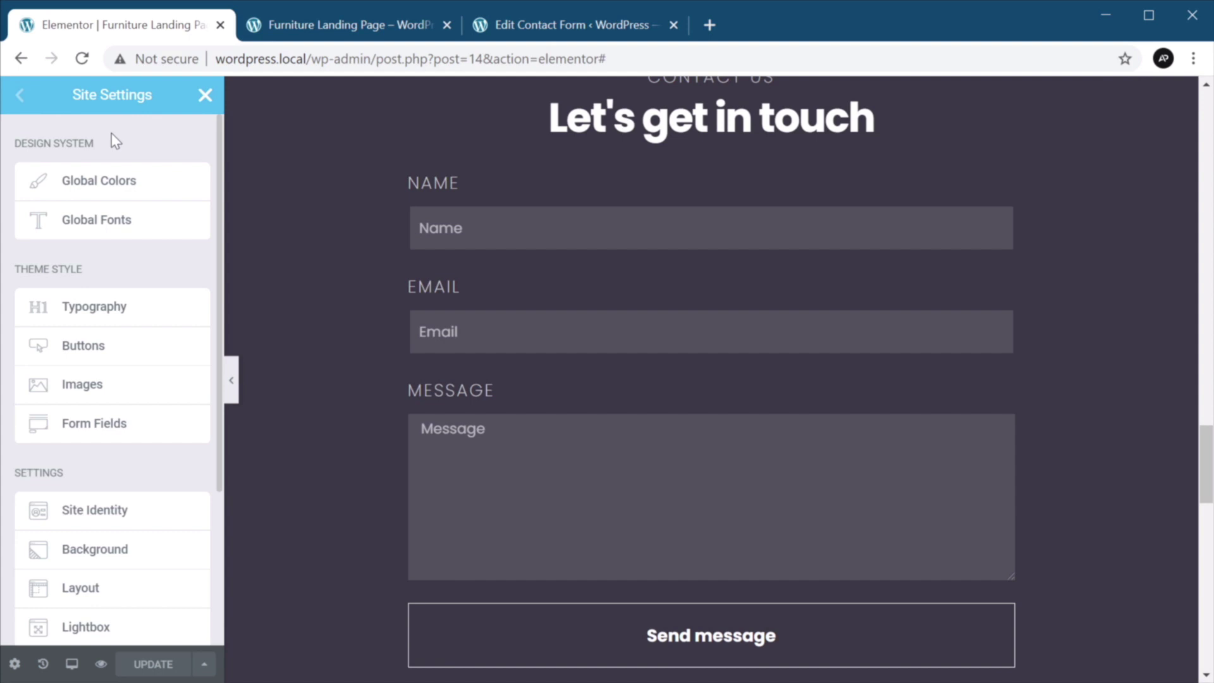
Give site-wide form fields 16 px padding on all sides and save.
left_click(126, 436)
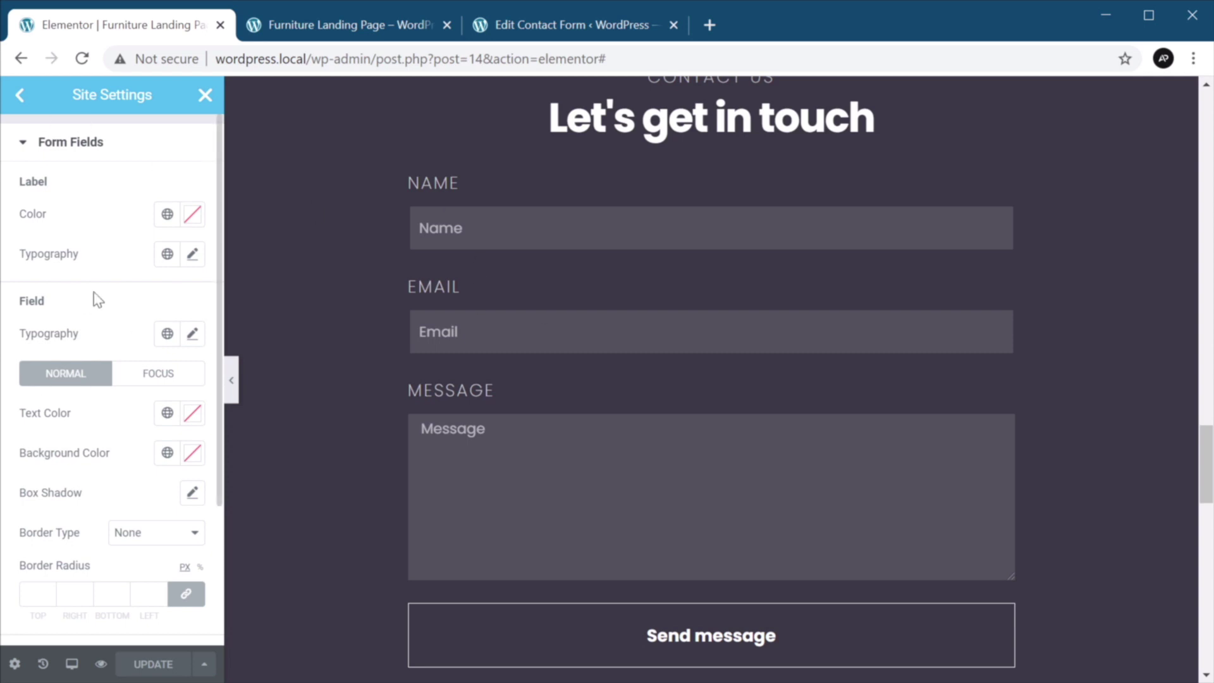
scroll(137, 401, "down", 3)
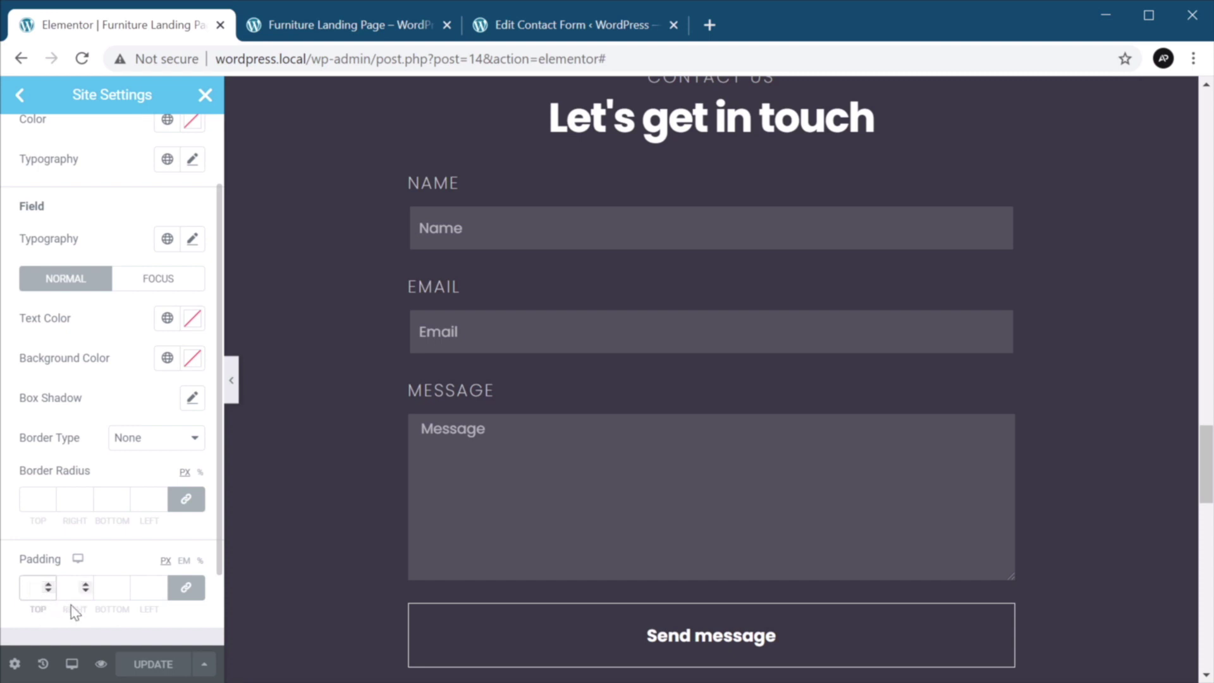
type("16")
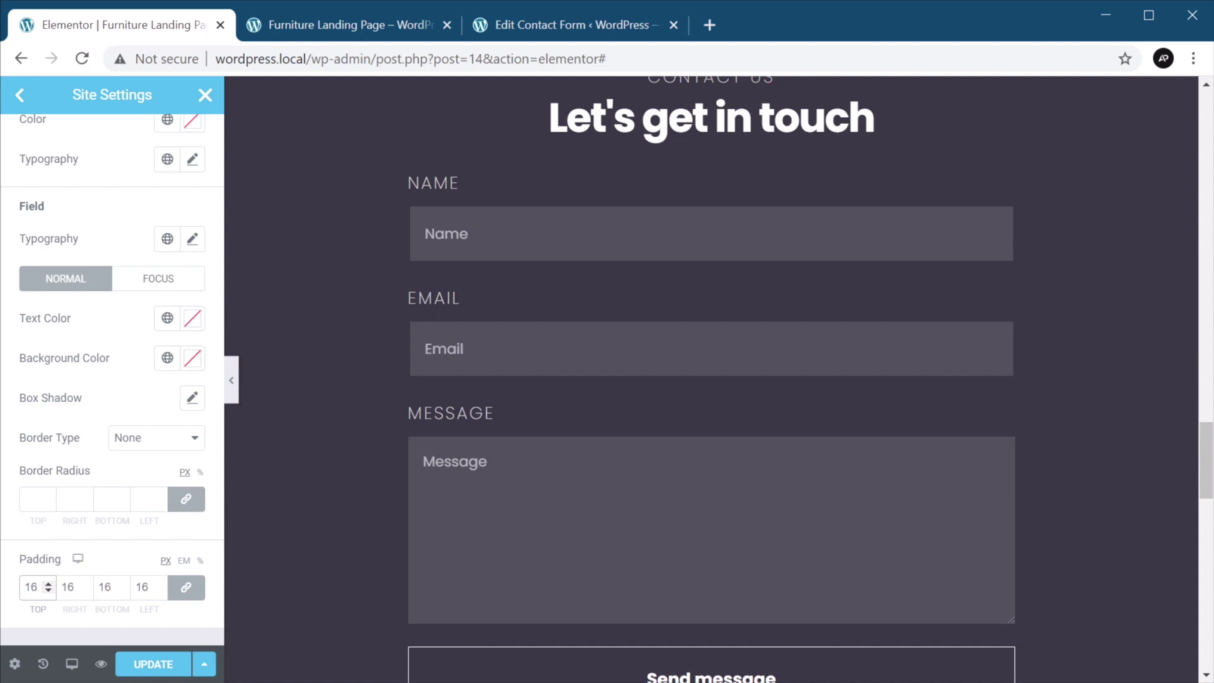
scroll(711, 379, "down", 2)
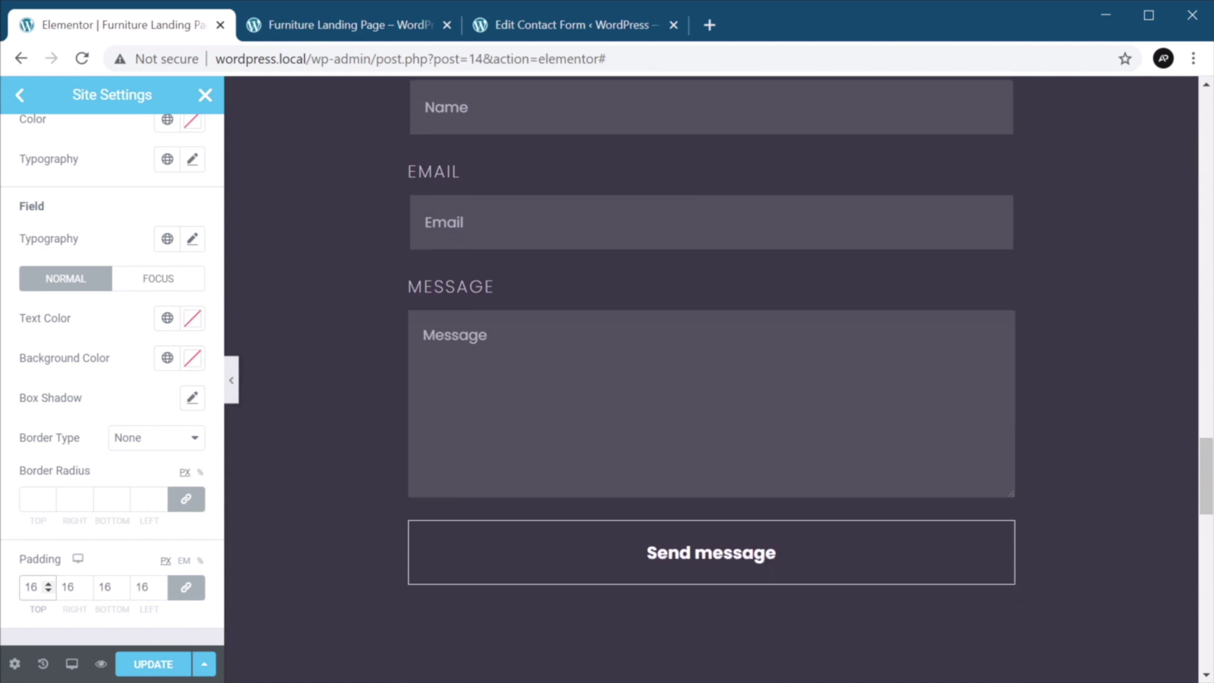
left_click(153, 664)
left_click(212, 97)
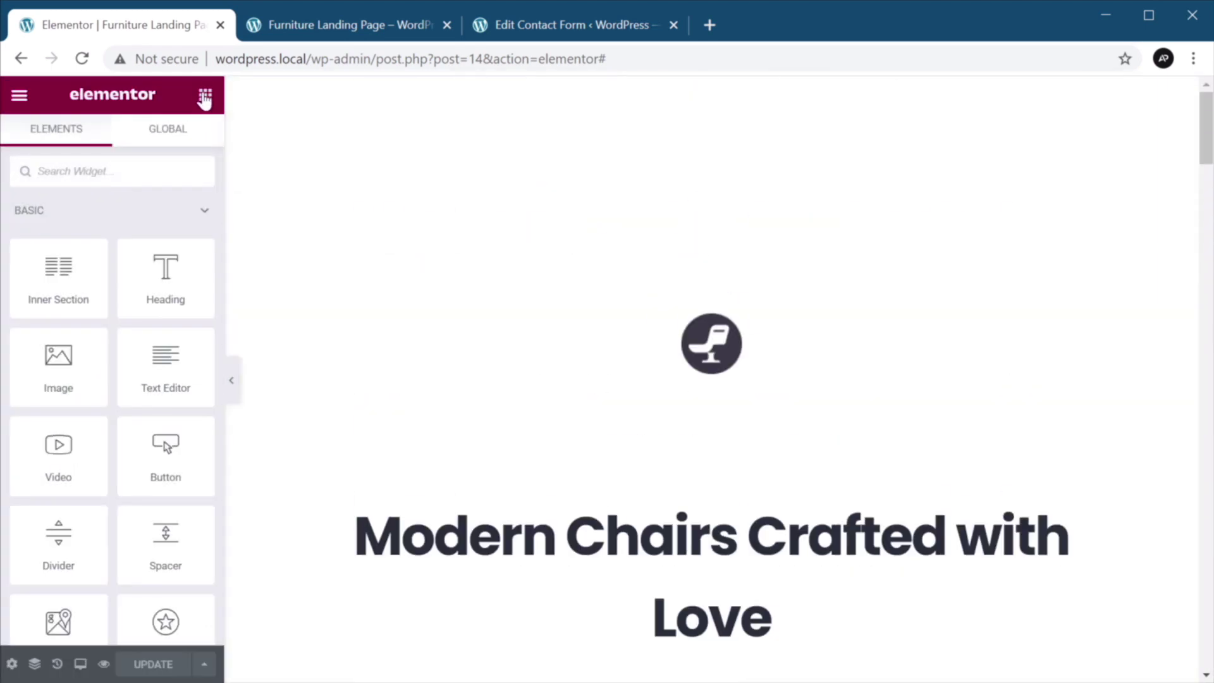
Add a Text Editor widget below the form containing the 'All fields are required' note.
scroll(496, 320, "down", 10)
scroll(494, 316, "down", 15)
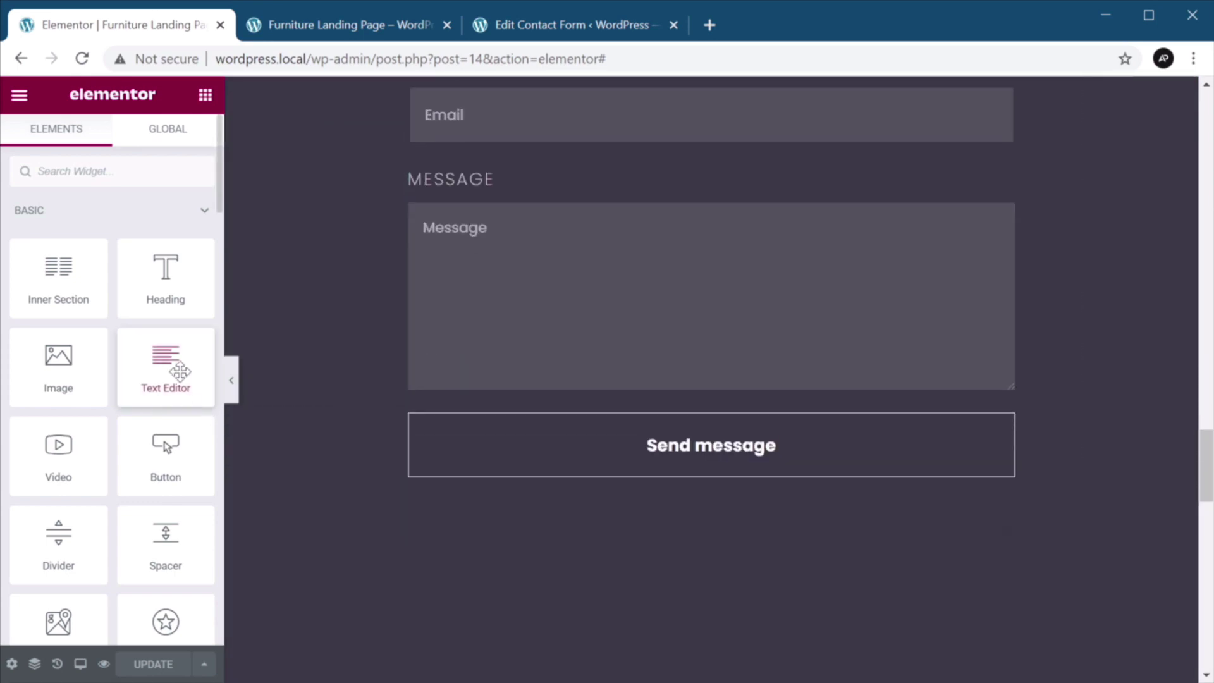
left_click_drag(168, 358, 701, 496)
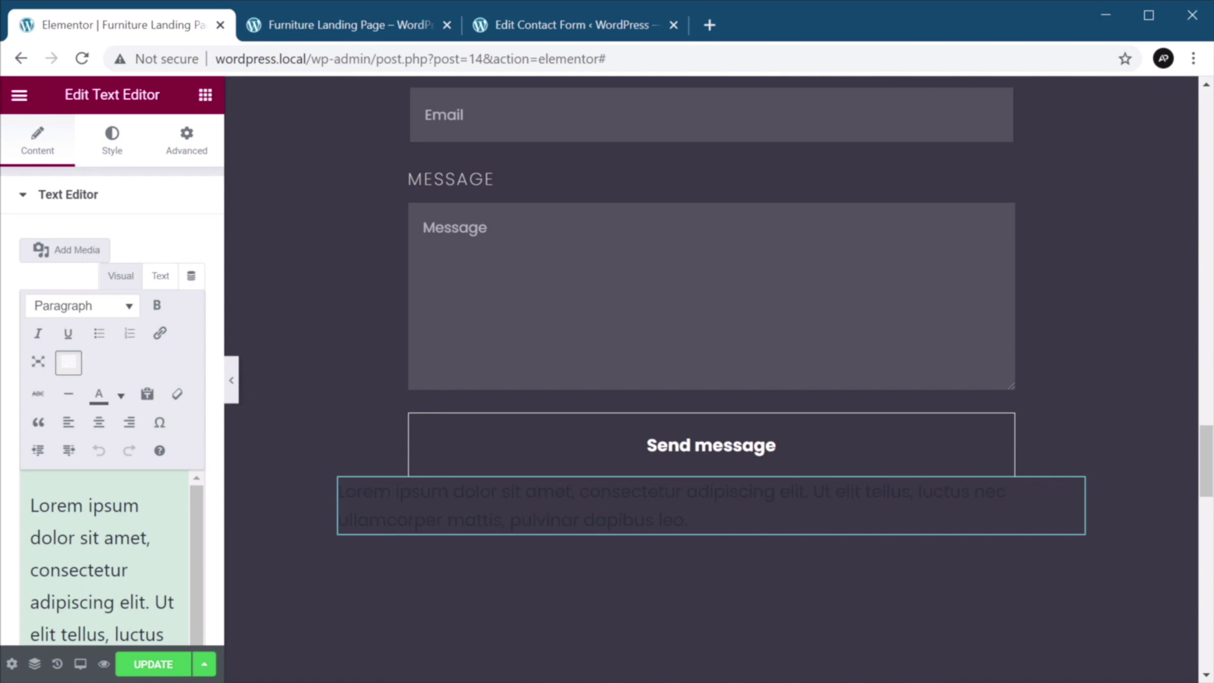
key("ctrl+a")
type("All fields are required. We'll get back to you as soon as possible.")
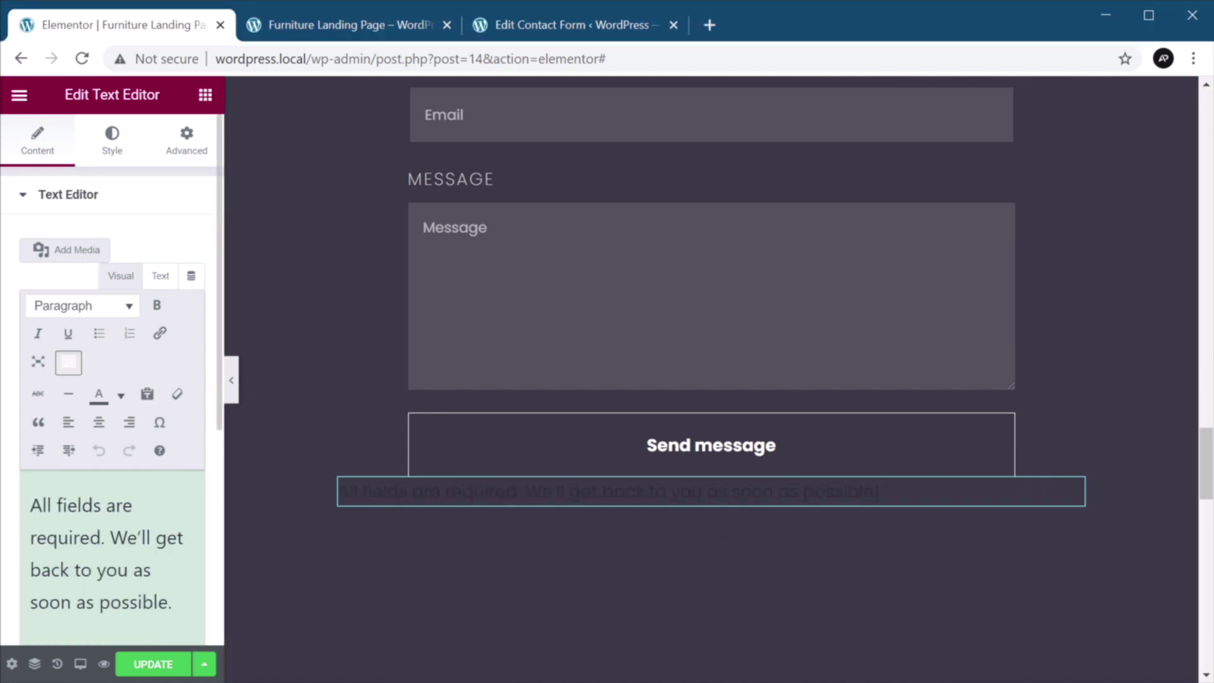
Centre the note and colour it translucent white #FFFFFF7D.
left_click(112, 140)
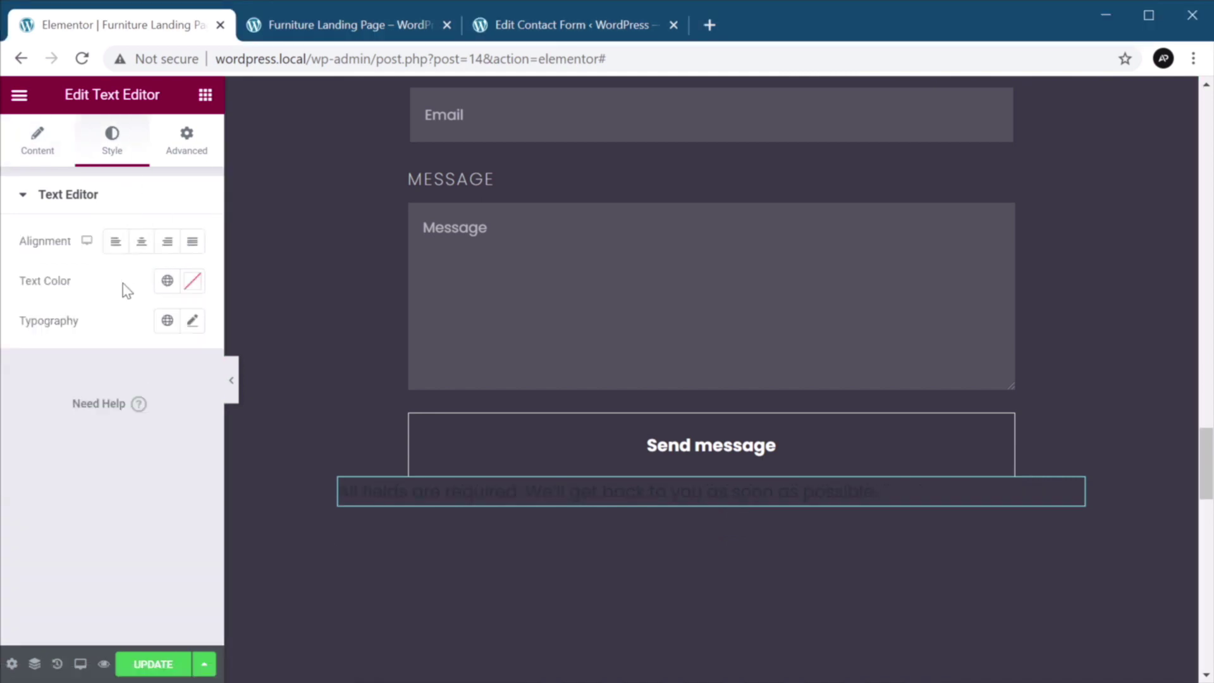
left_click(141, 241)
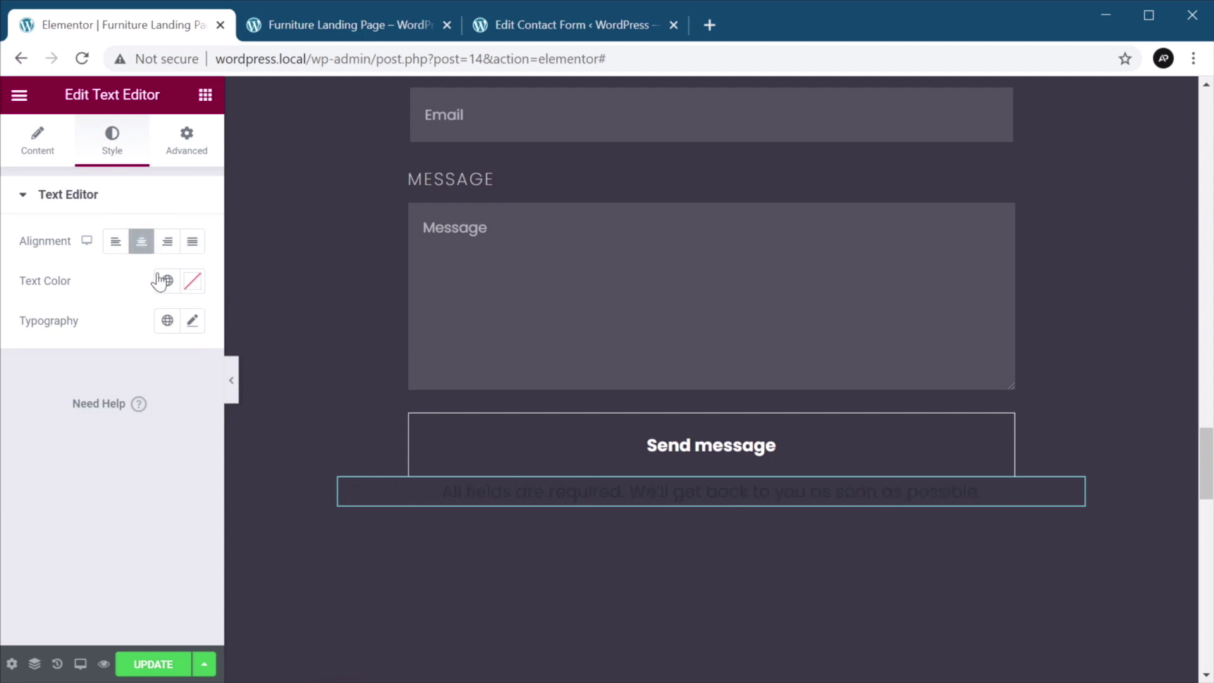
left_click(193, 281)
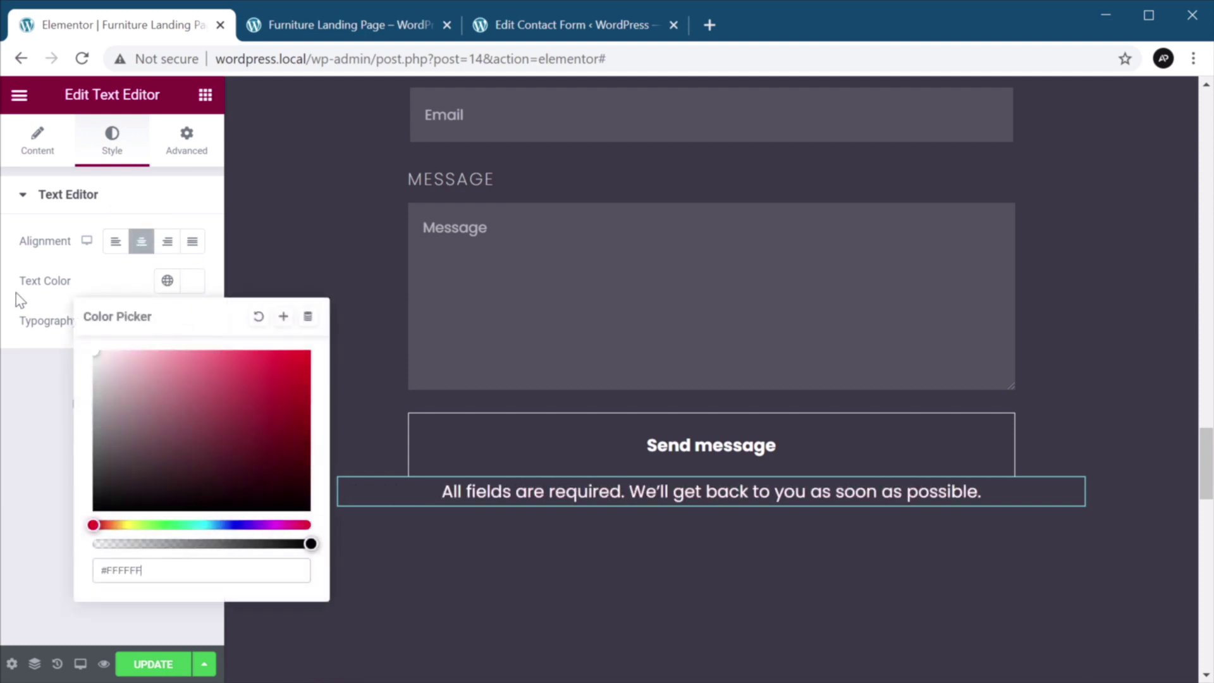
left_click_drag(189, 543, 206, 543)
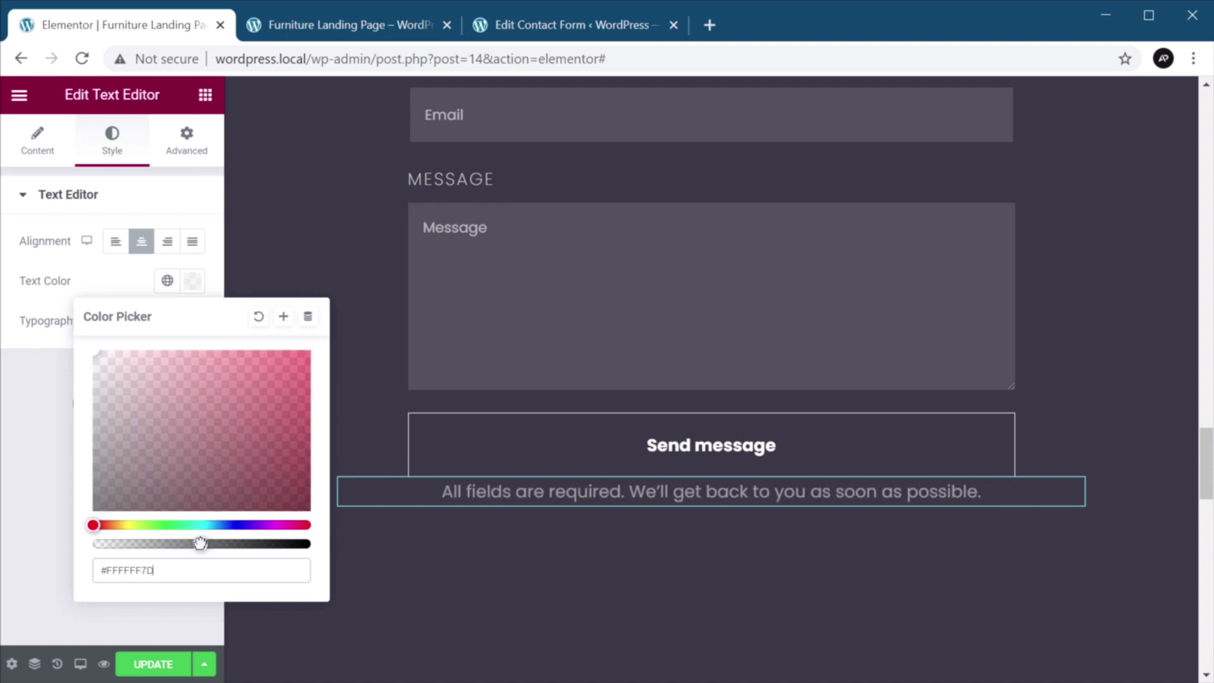
left_click(192, 280)
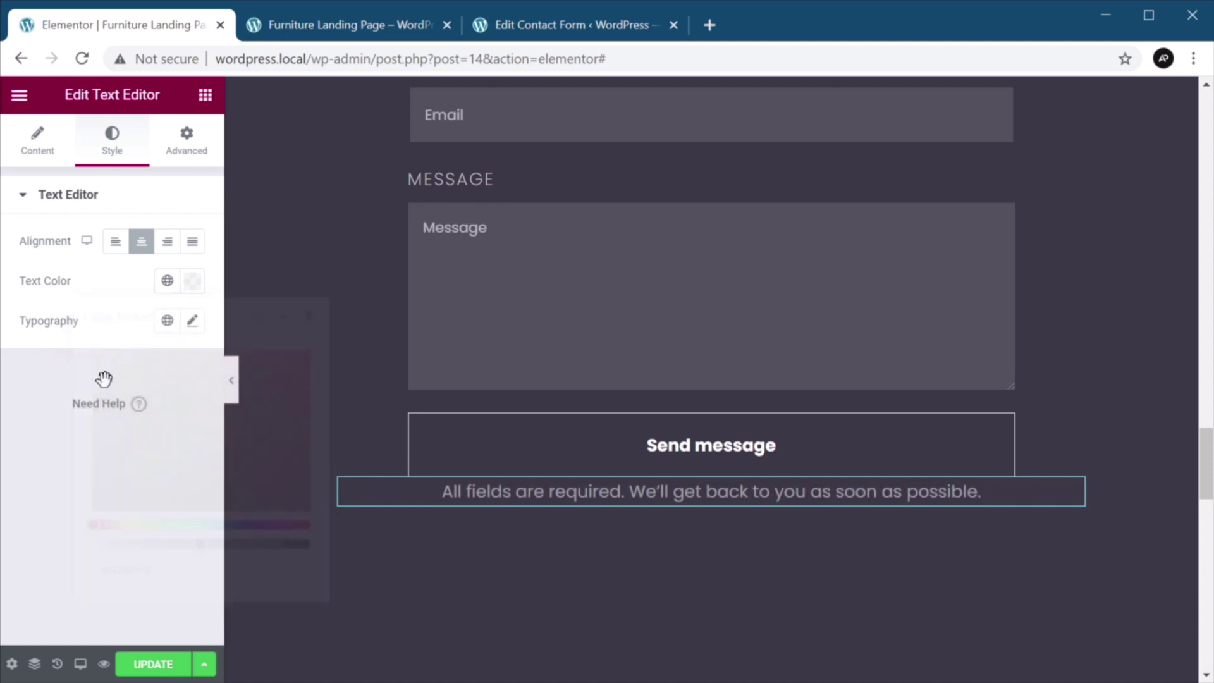
Set the note's typography to 18 px size and Italic style.
left_click(193, 321)
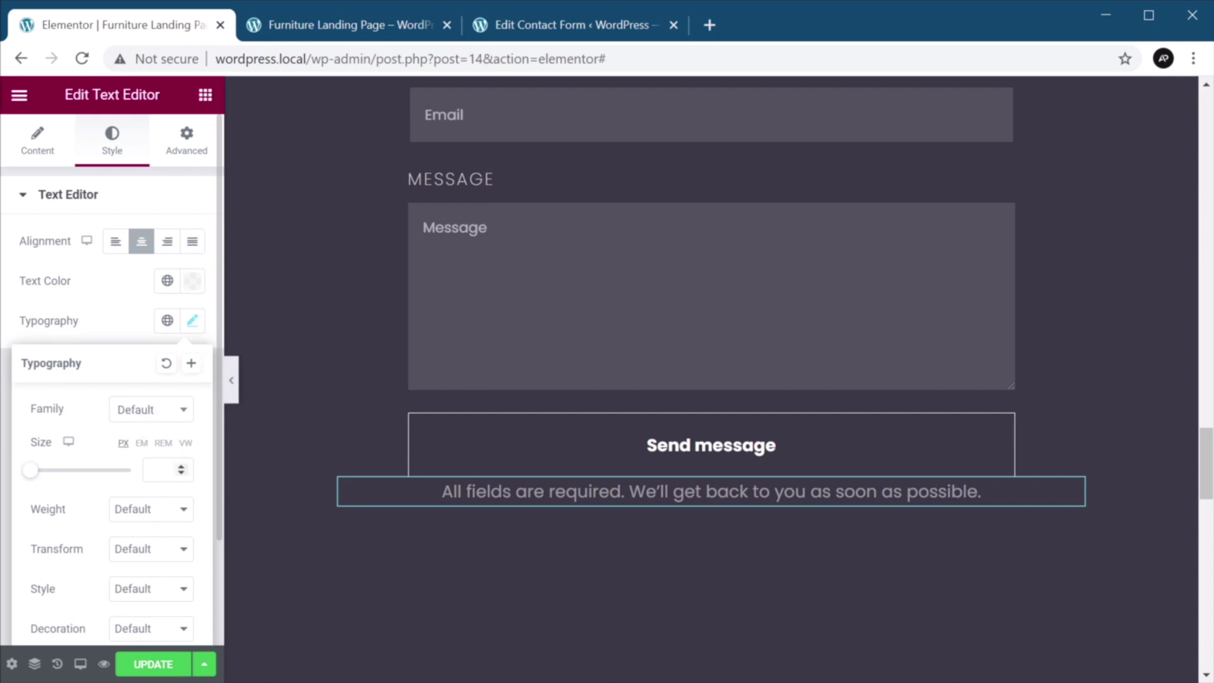
left_click(161, 470)
type("18")
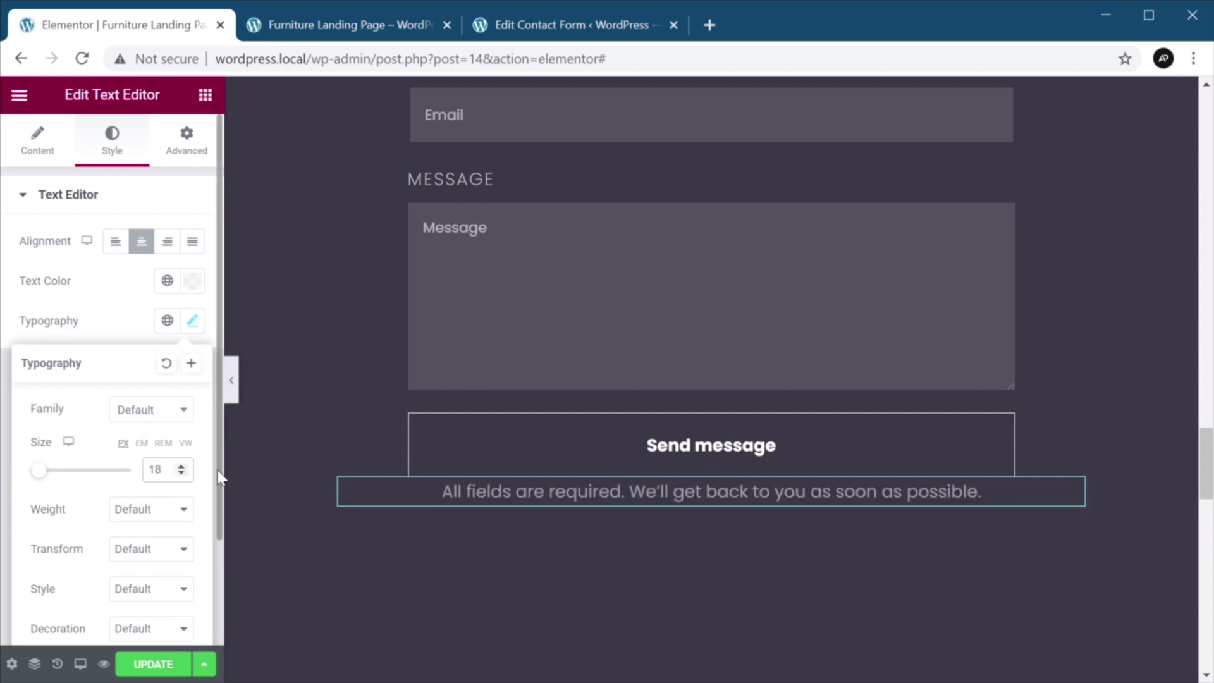
scroll(146, 488, "down", 2)
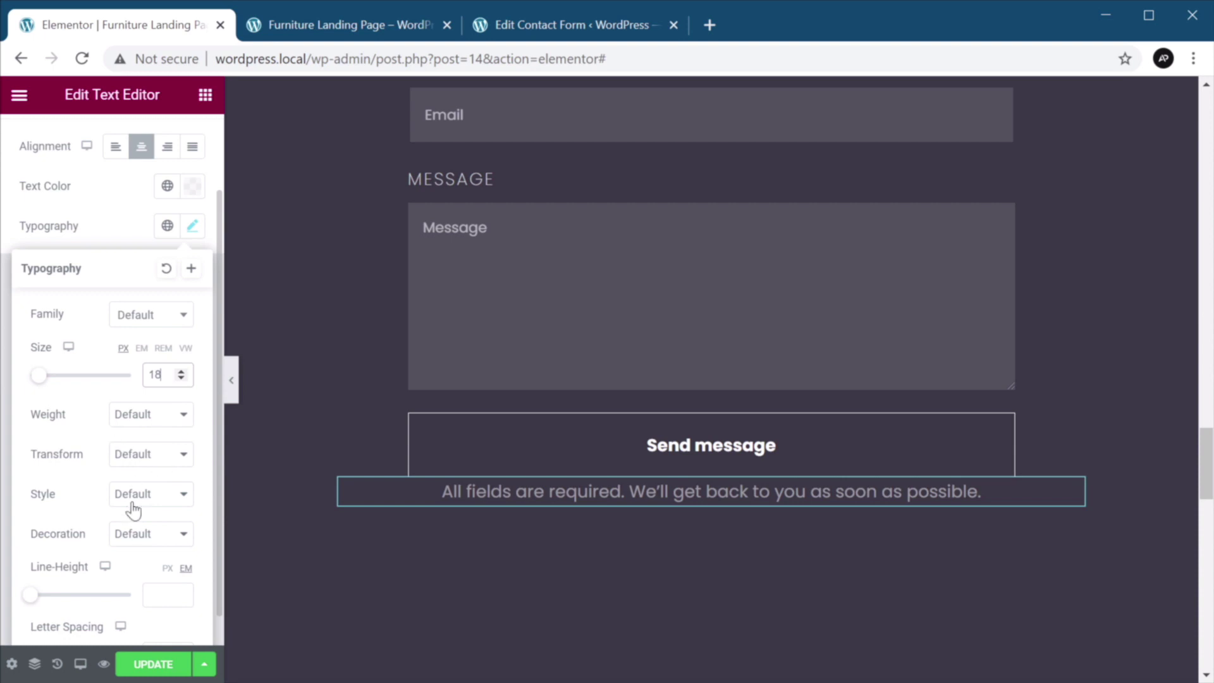
left_click(165, 497)
left_click(159, 543)
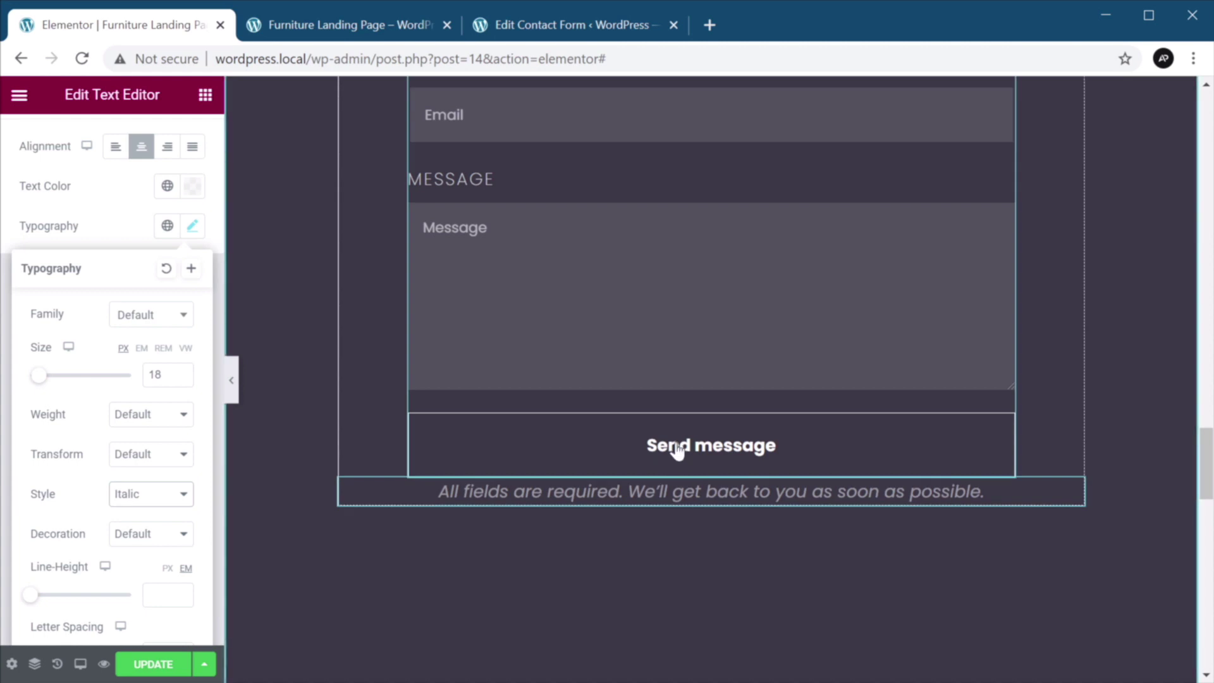
Give the contact form an unlinked 32 px bottom margin and save the page with UPDATE.
left_click(633, 453)
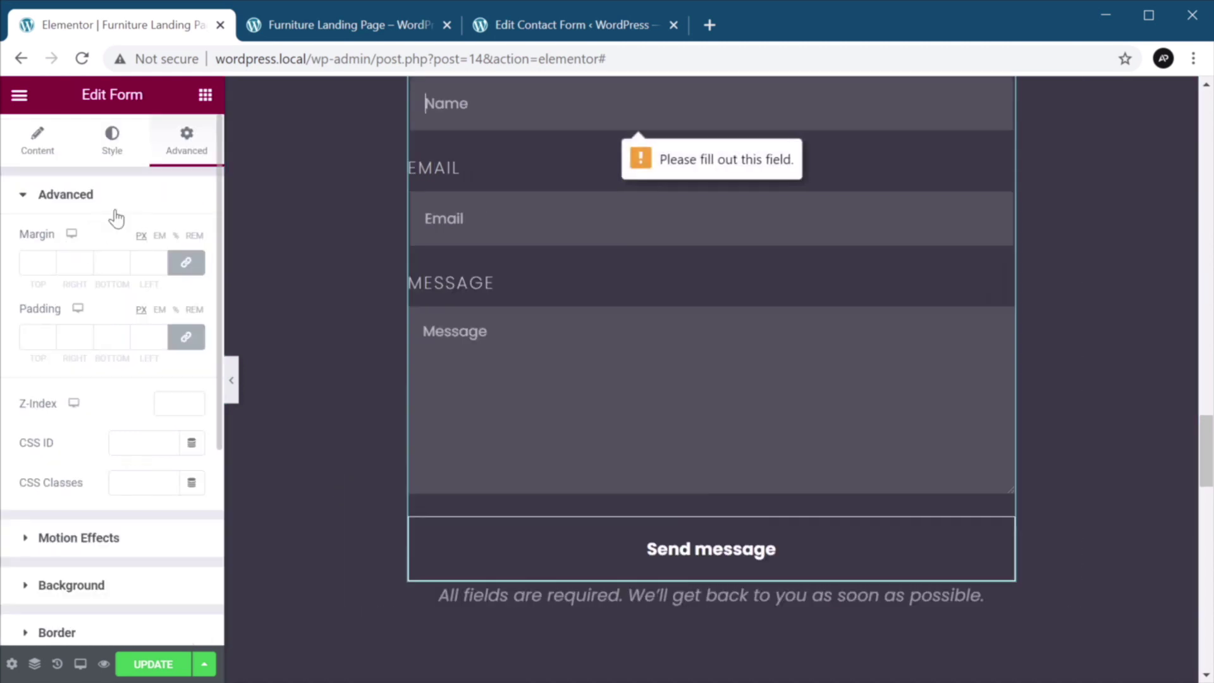
left_click(185, 262)
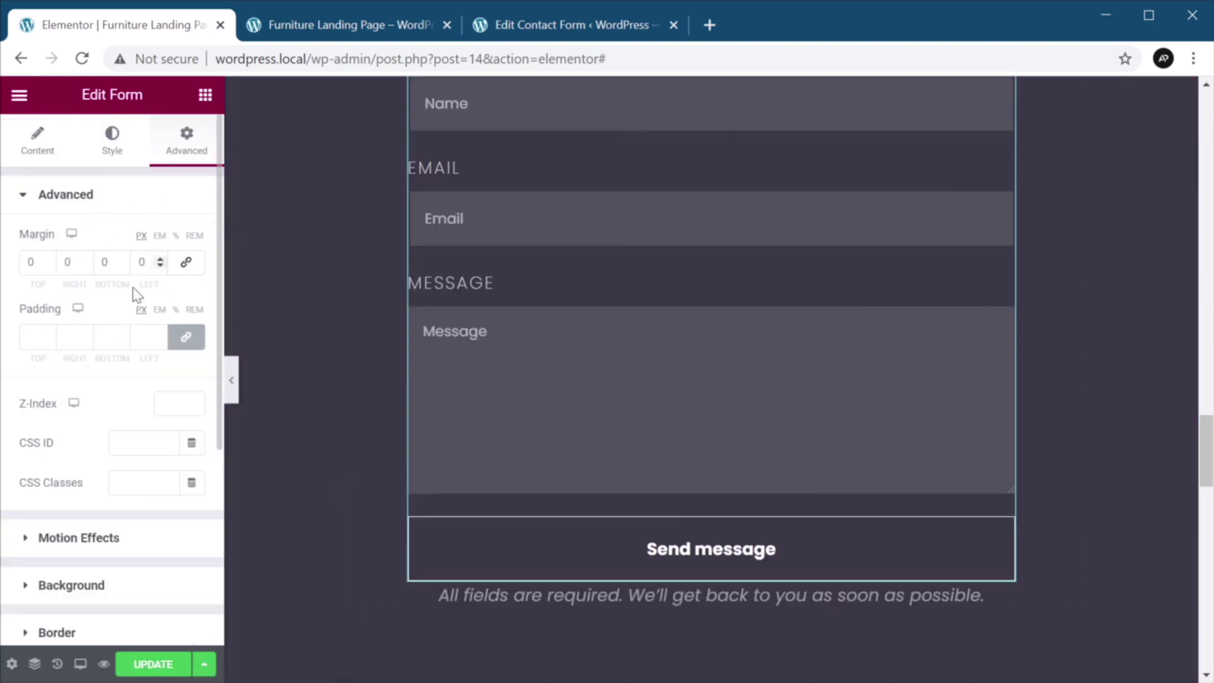
left_click(123, 259)
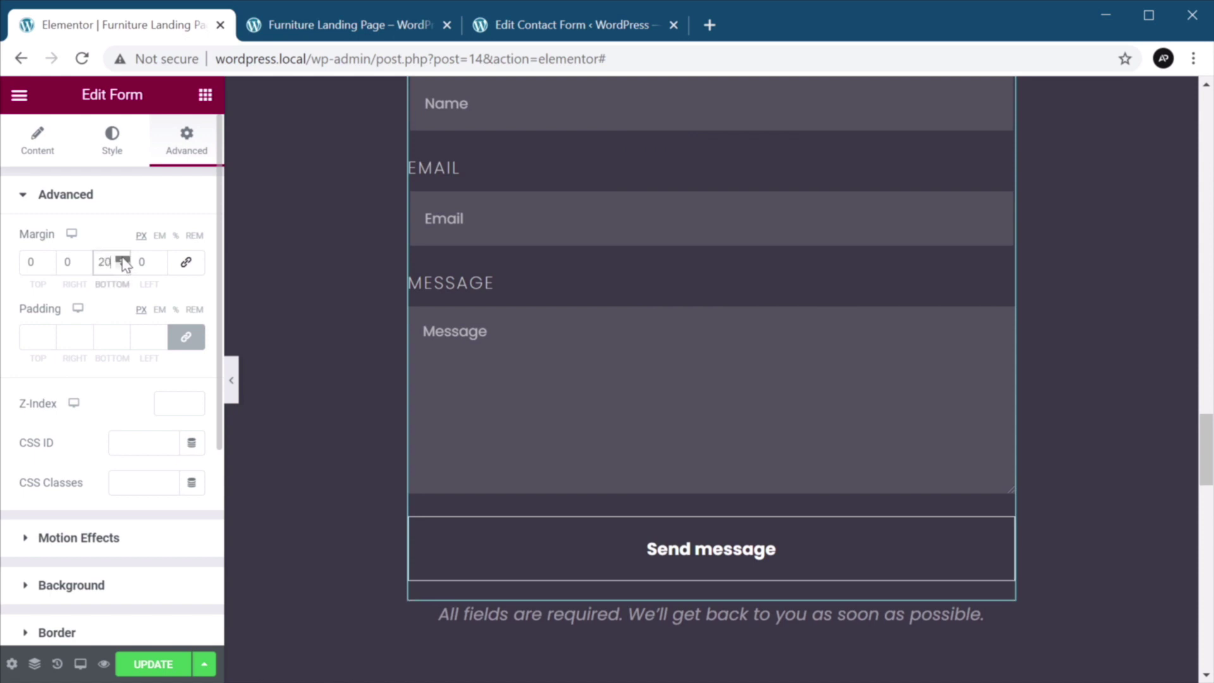
left_click(123, 265)
left_click(123, 265)
left_click(123, 265)
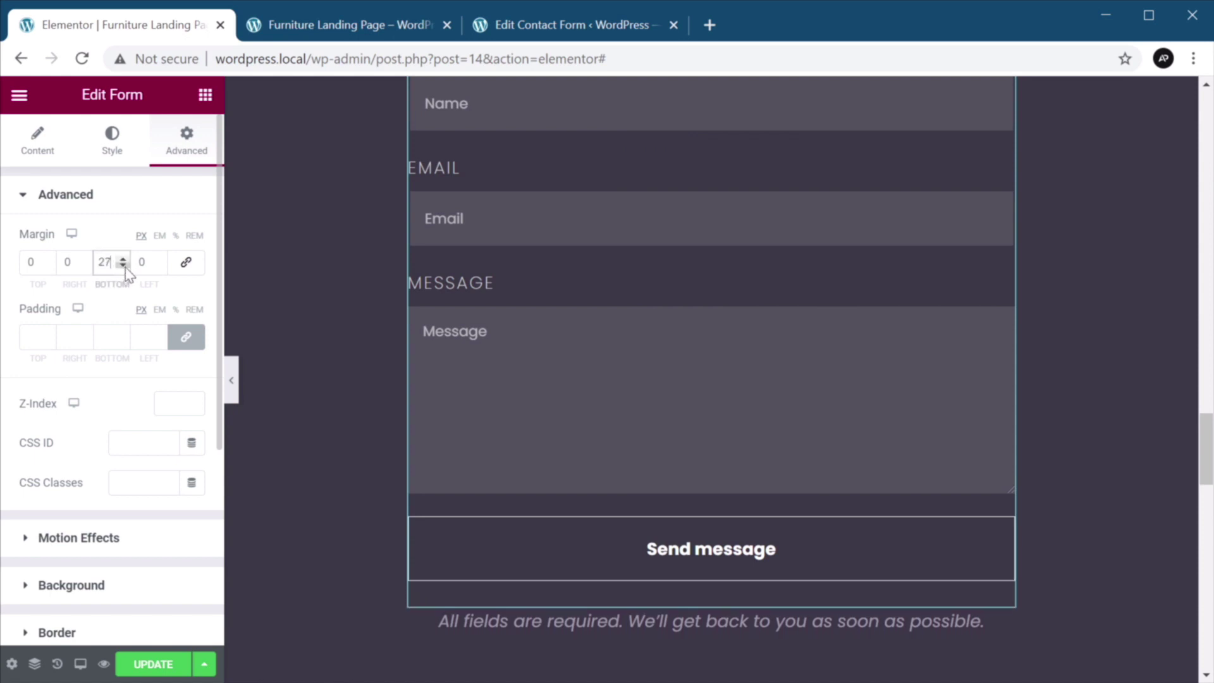
left_click(122, 265)
left_click(123, 265)
left_click(122, 265)
left_click(123, 259)
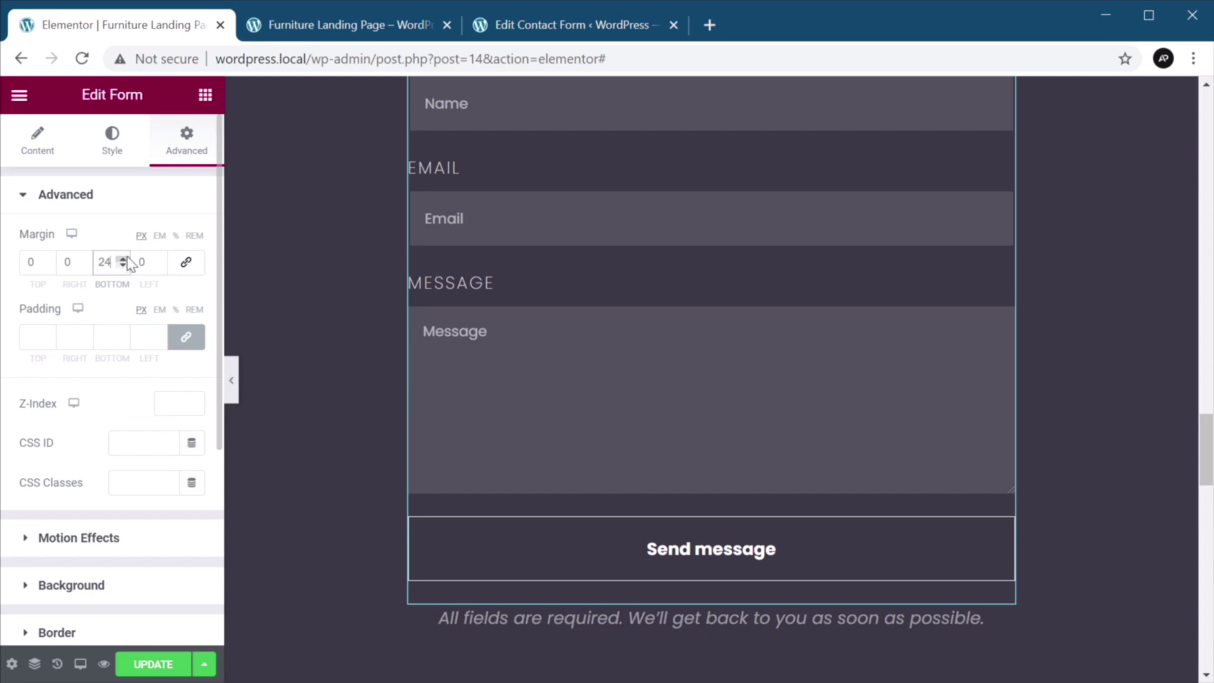
left_click(123, 259)
left_click(122, 259)
left_click(123, 259)
left_click(123, 259)
left_click(123, 260)
left_click(122, 259)
left_click(123, 259)
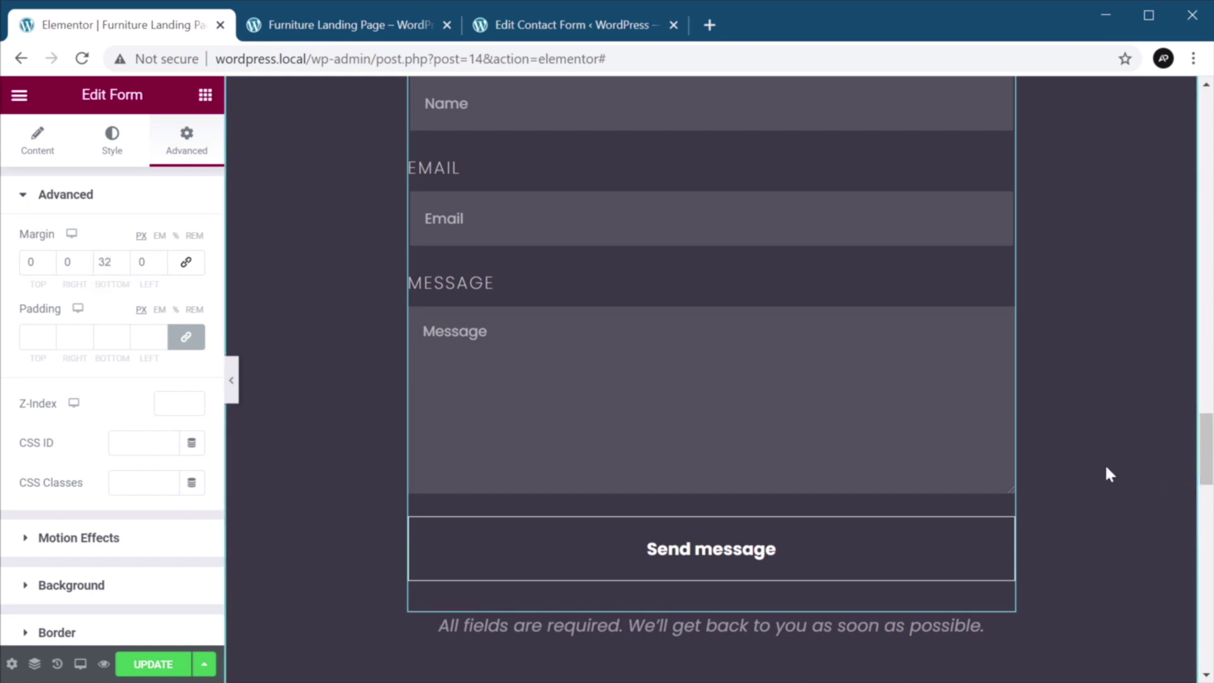
left_click(165, 664)
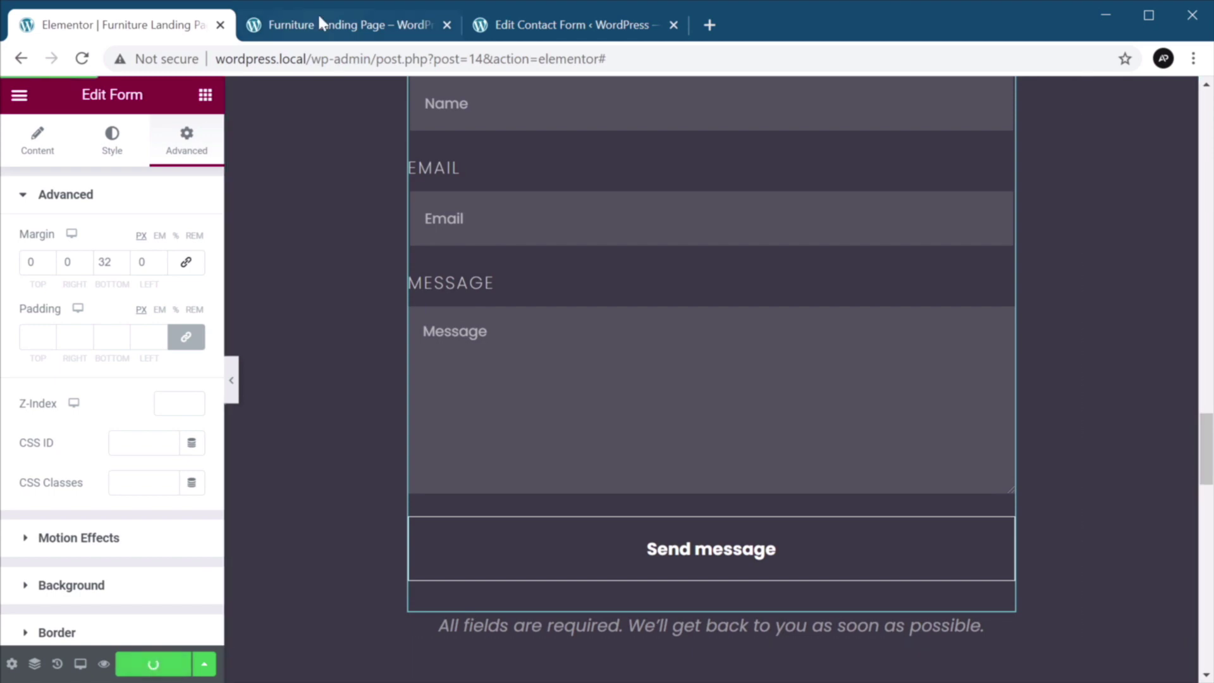
Close the Edit Contact Form tab and scroll the page preview to the contact form.
middle_click(542, 29)
left_click(432, 38)
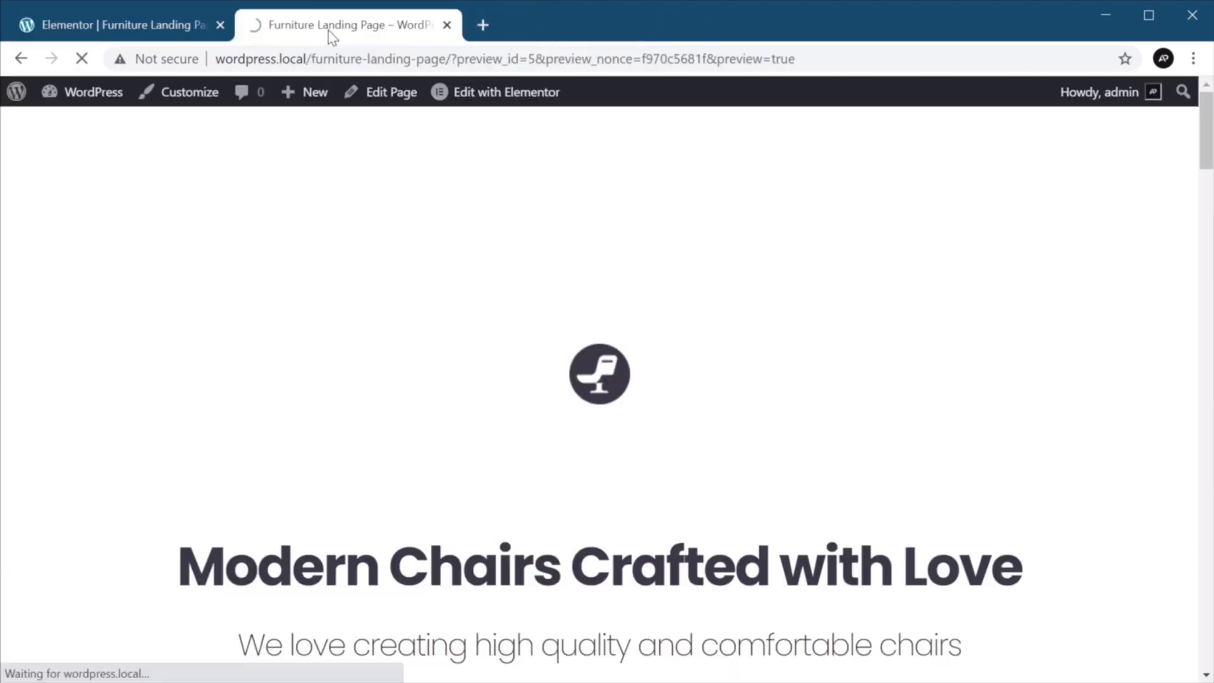
scroll(995, 361, "down", 5)
scroll(996, 361, "down", 20)
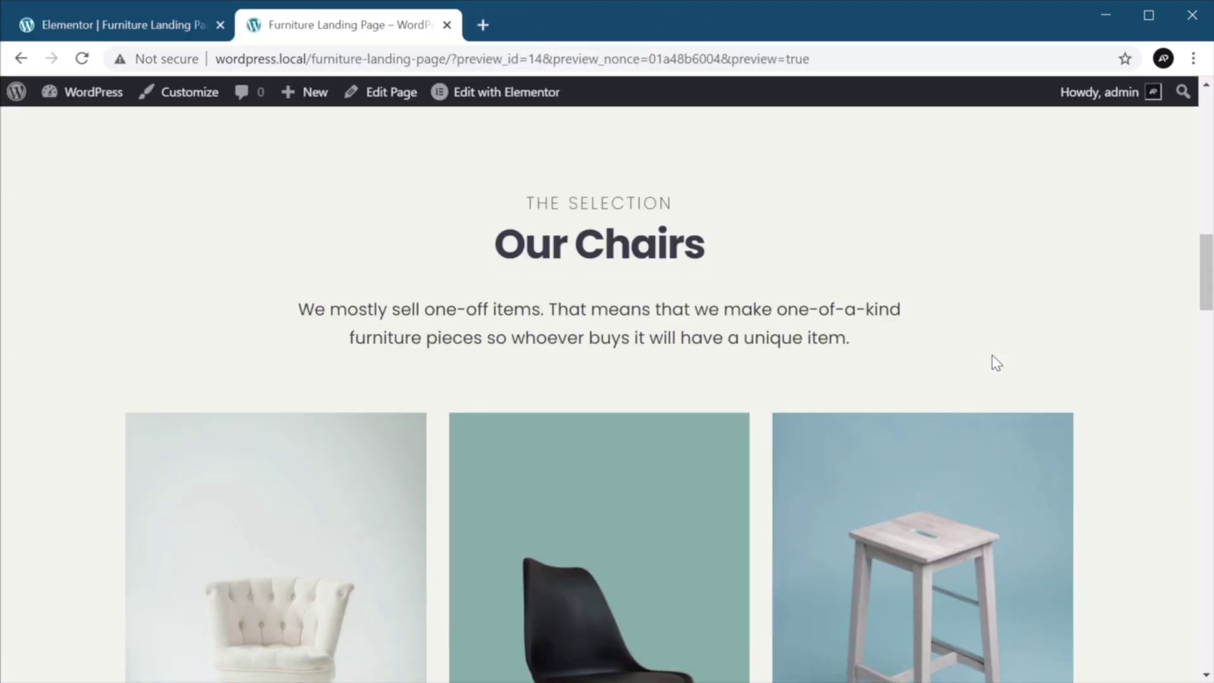
scroll(992, 355, "down", 7)
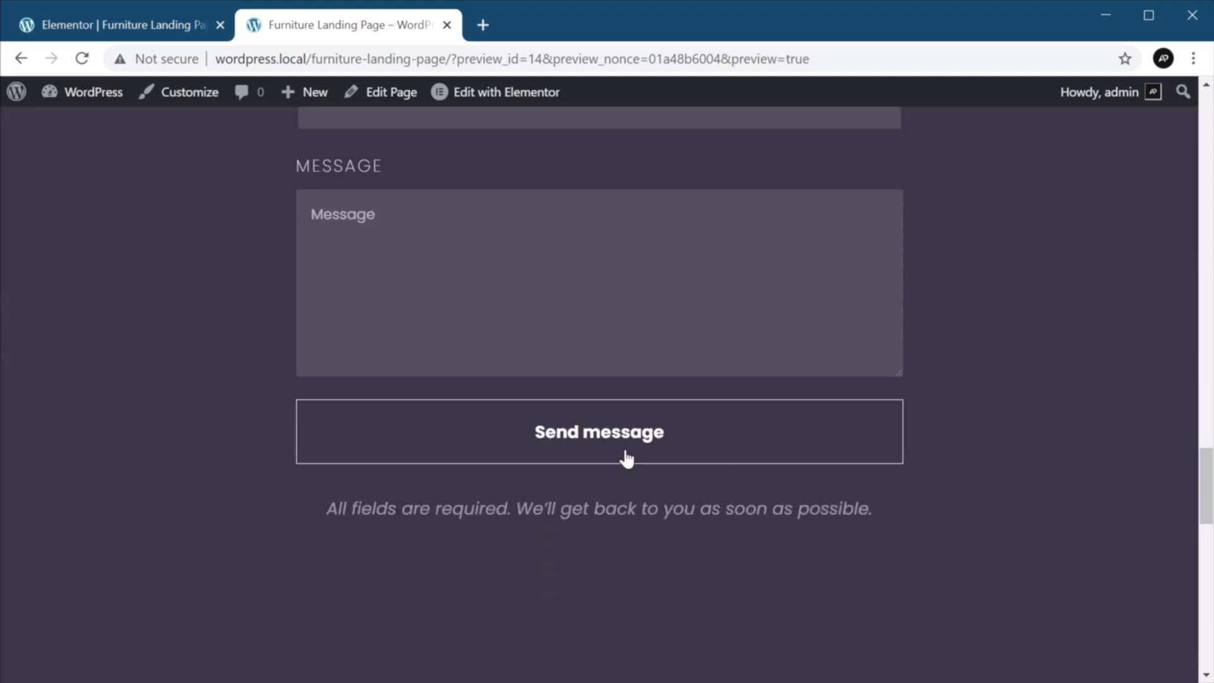
scroll(1006, 415, "up", 5)
scroll(1005, 415, "down", 4)
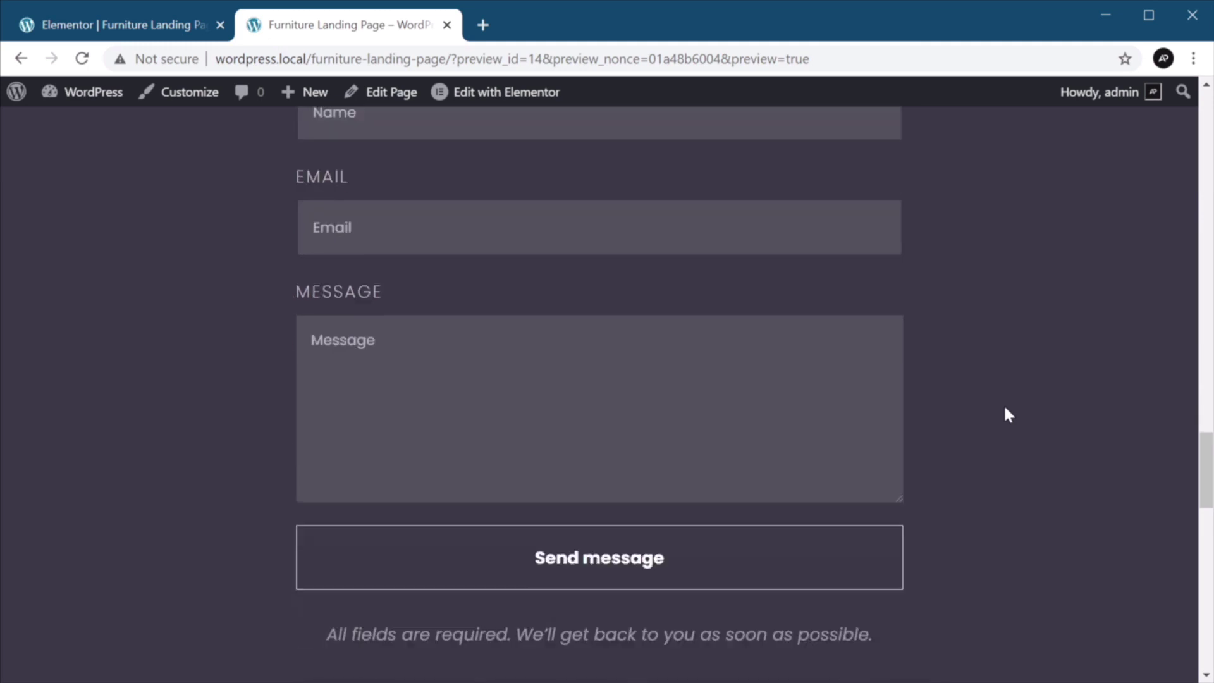
scroll(994, 436, "up", 2)
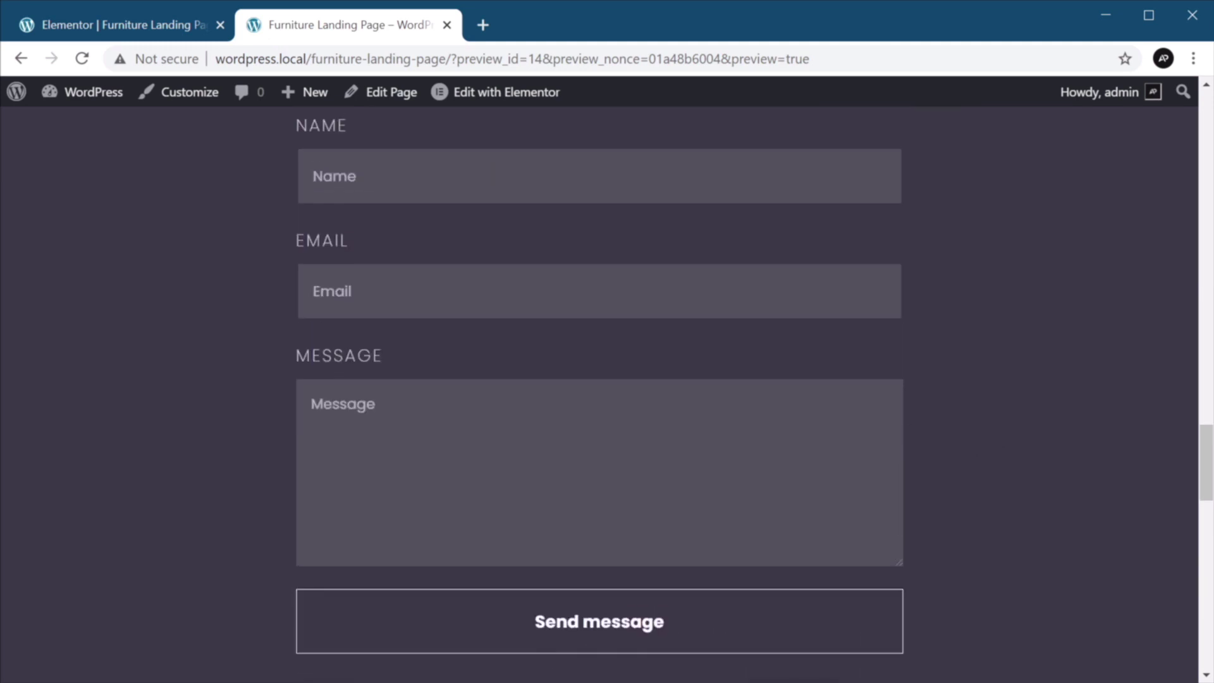
Submit the empty form with Send message to check the required-field validation.
left_click(756, 607)
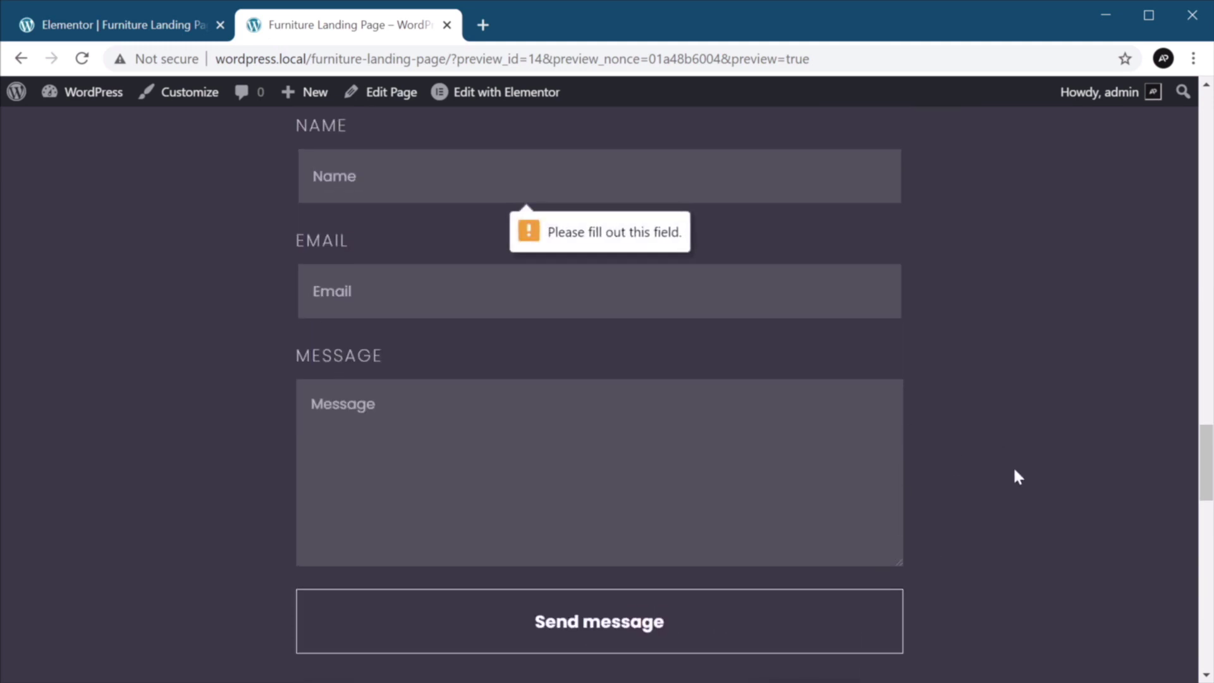
scroll(1014, 469, "down", 1)
scroll(1014, 471, "down", 1)
scroll(1014, 471, "up", 2)
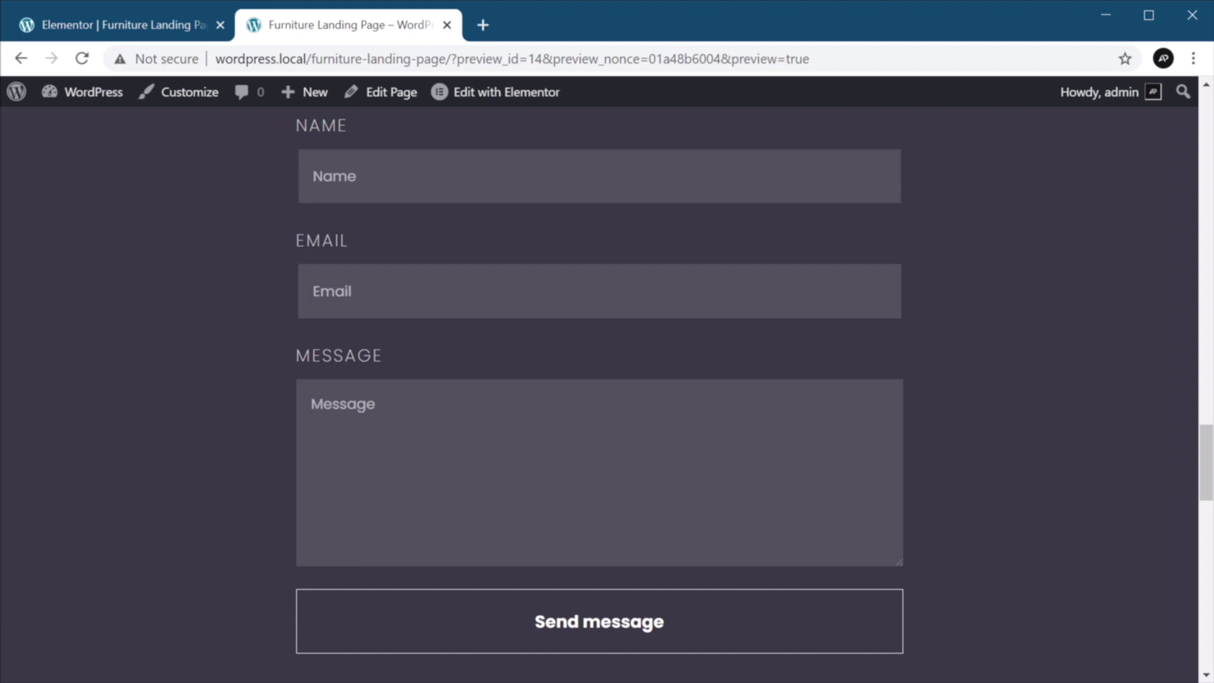
scroll(298, 162, "up", 1)
scroll(574, 246, "up", 1)
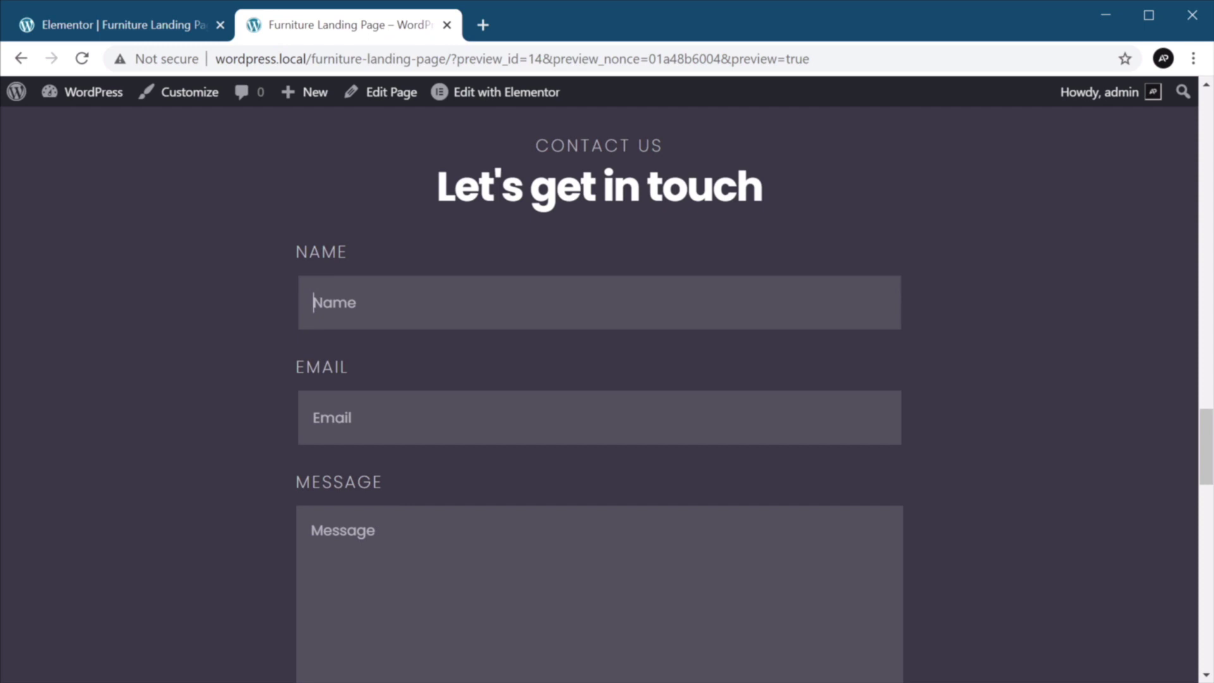
scroll(599, 379, "down", 1)
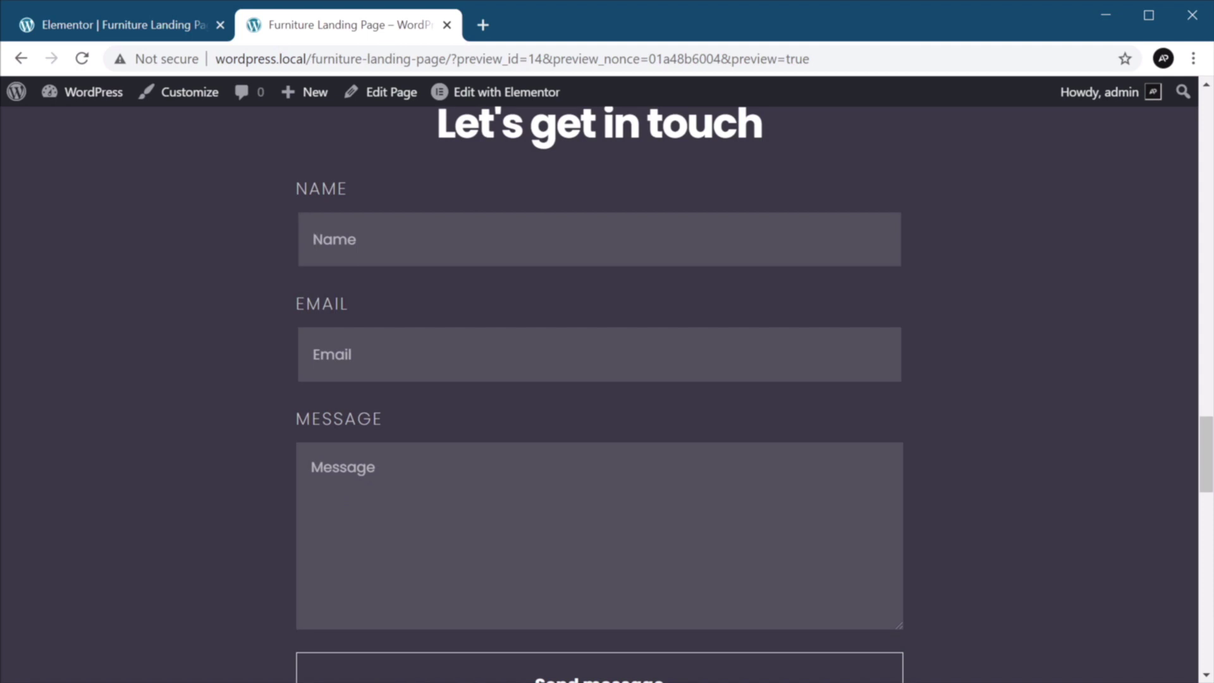
scroll(555, 435, "down", 1)
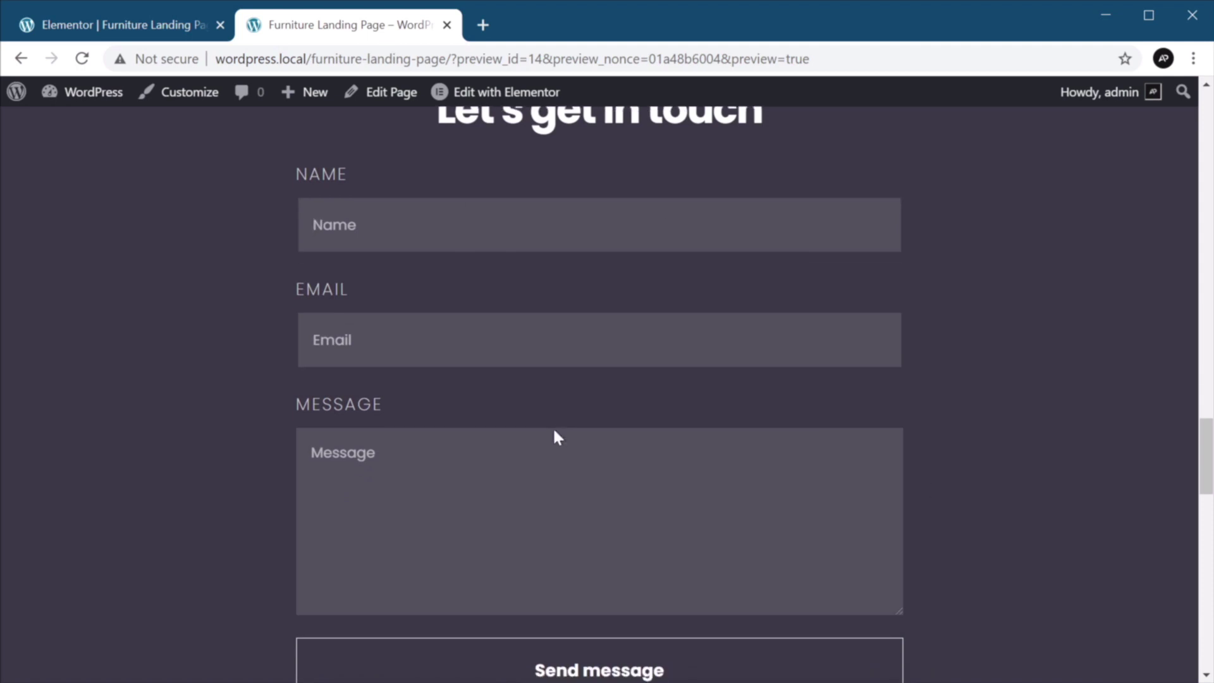